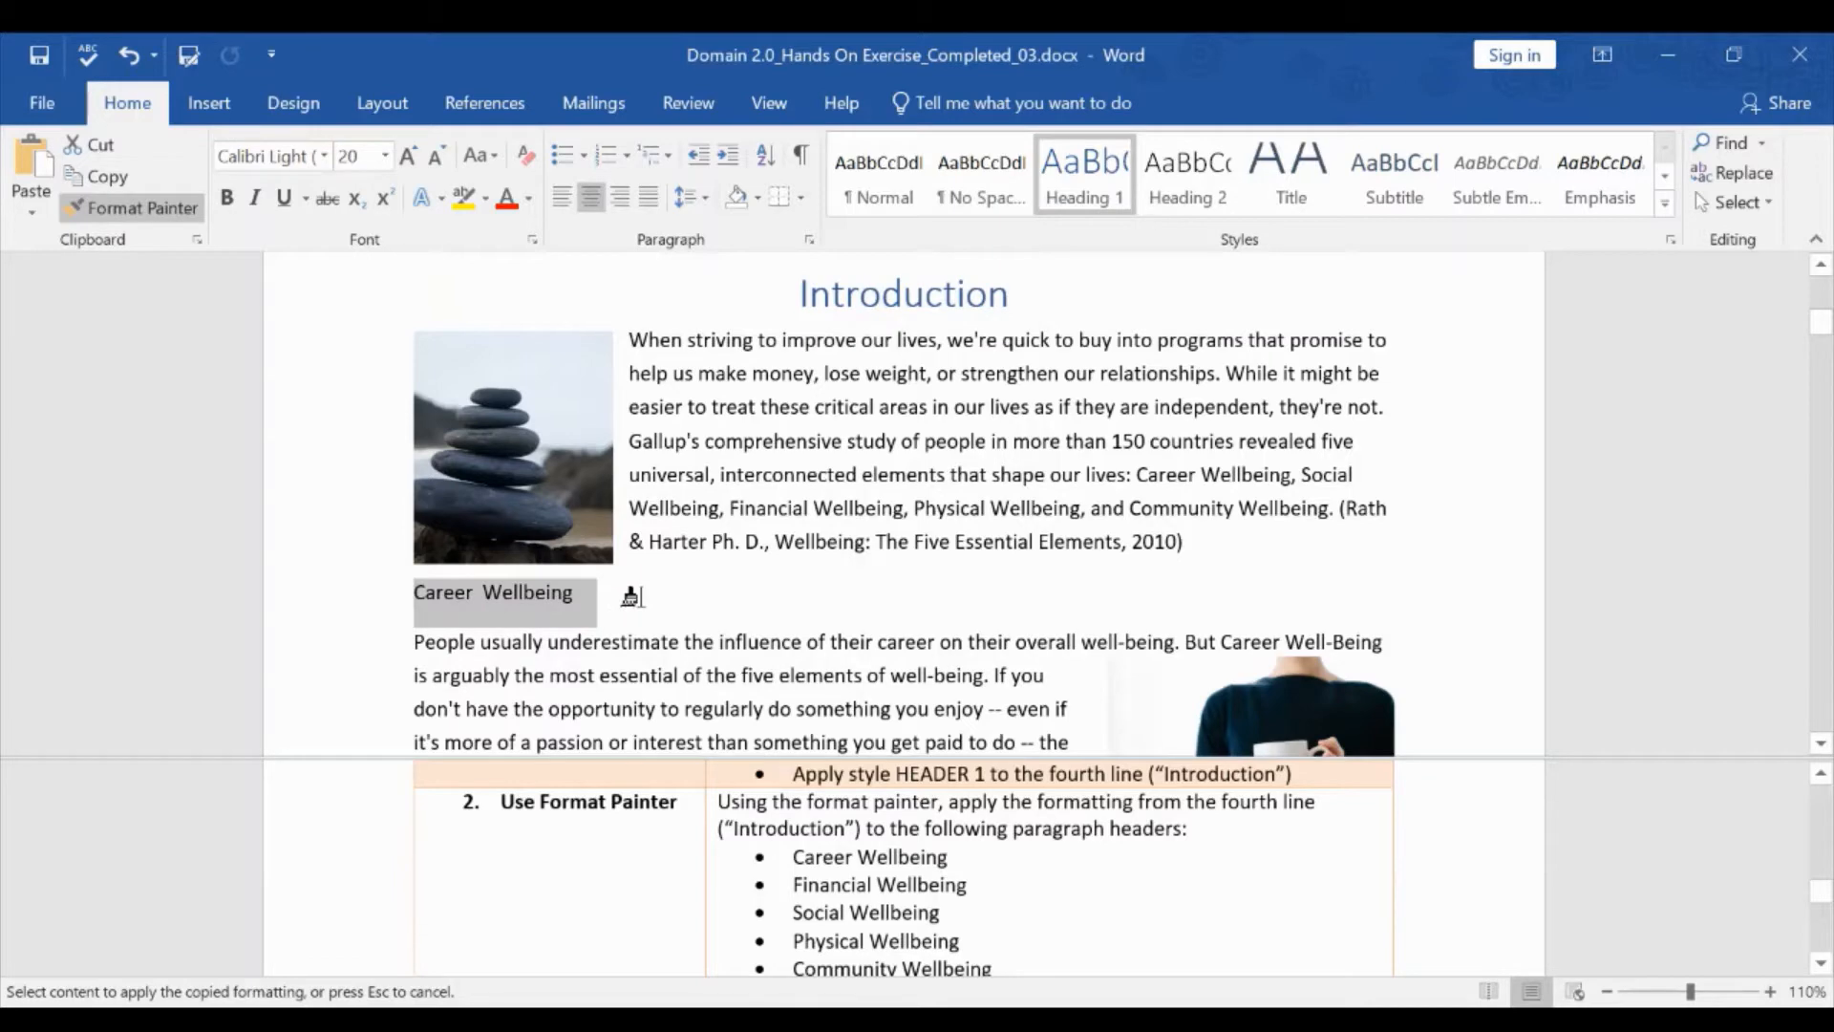
Apply the copied Introduction heading formatting to the "Financial Wellbeing" and "Social Wellbeing" paragraph headers with Format Painter.
scroll(737, 633, "down", 2)
scroll(736, 633, "down", 5)
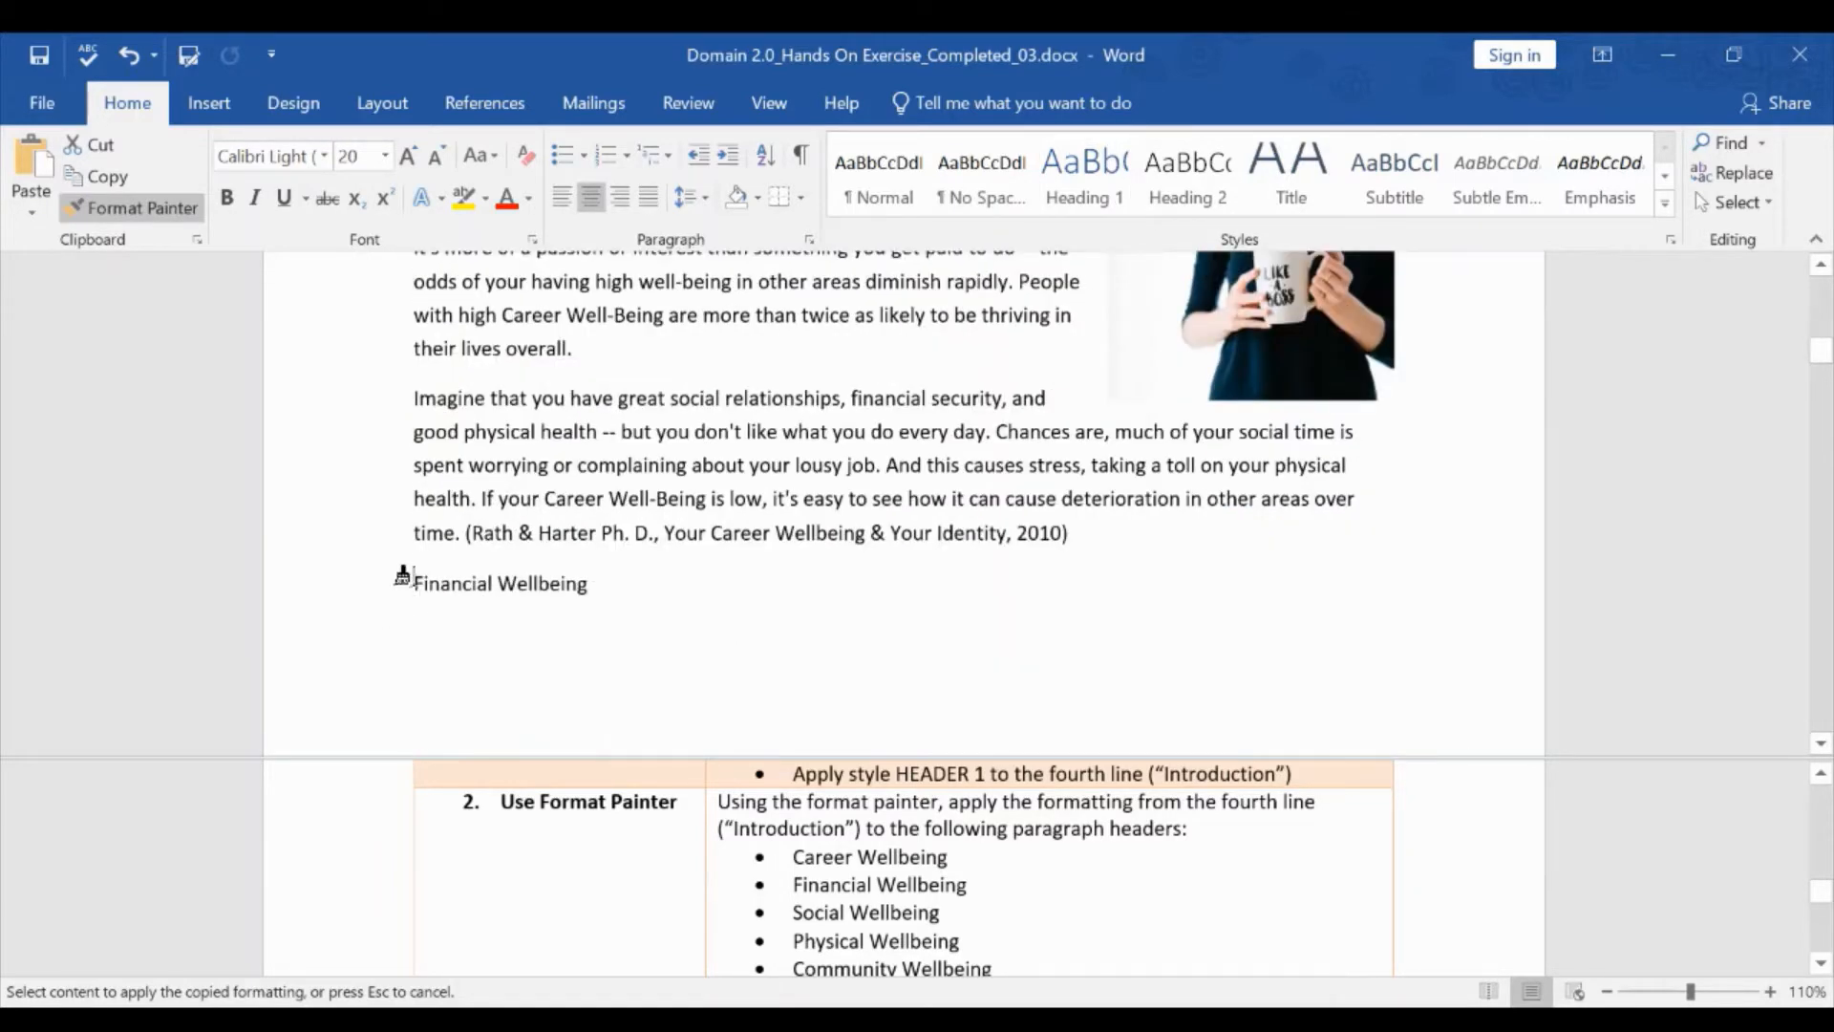
left_click_drag(409, 585, 612, 597)
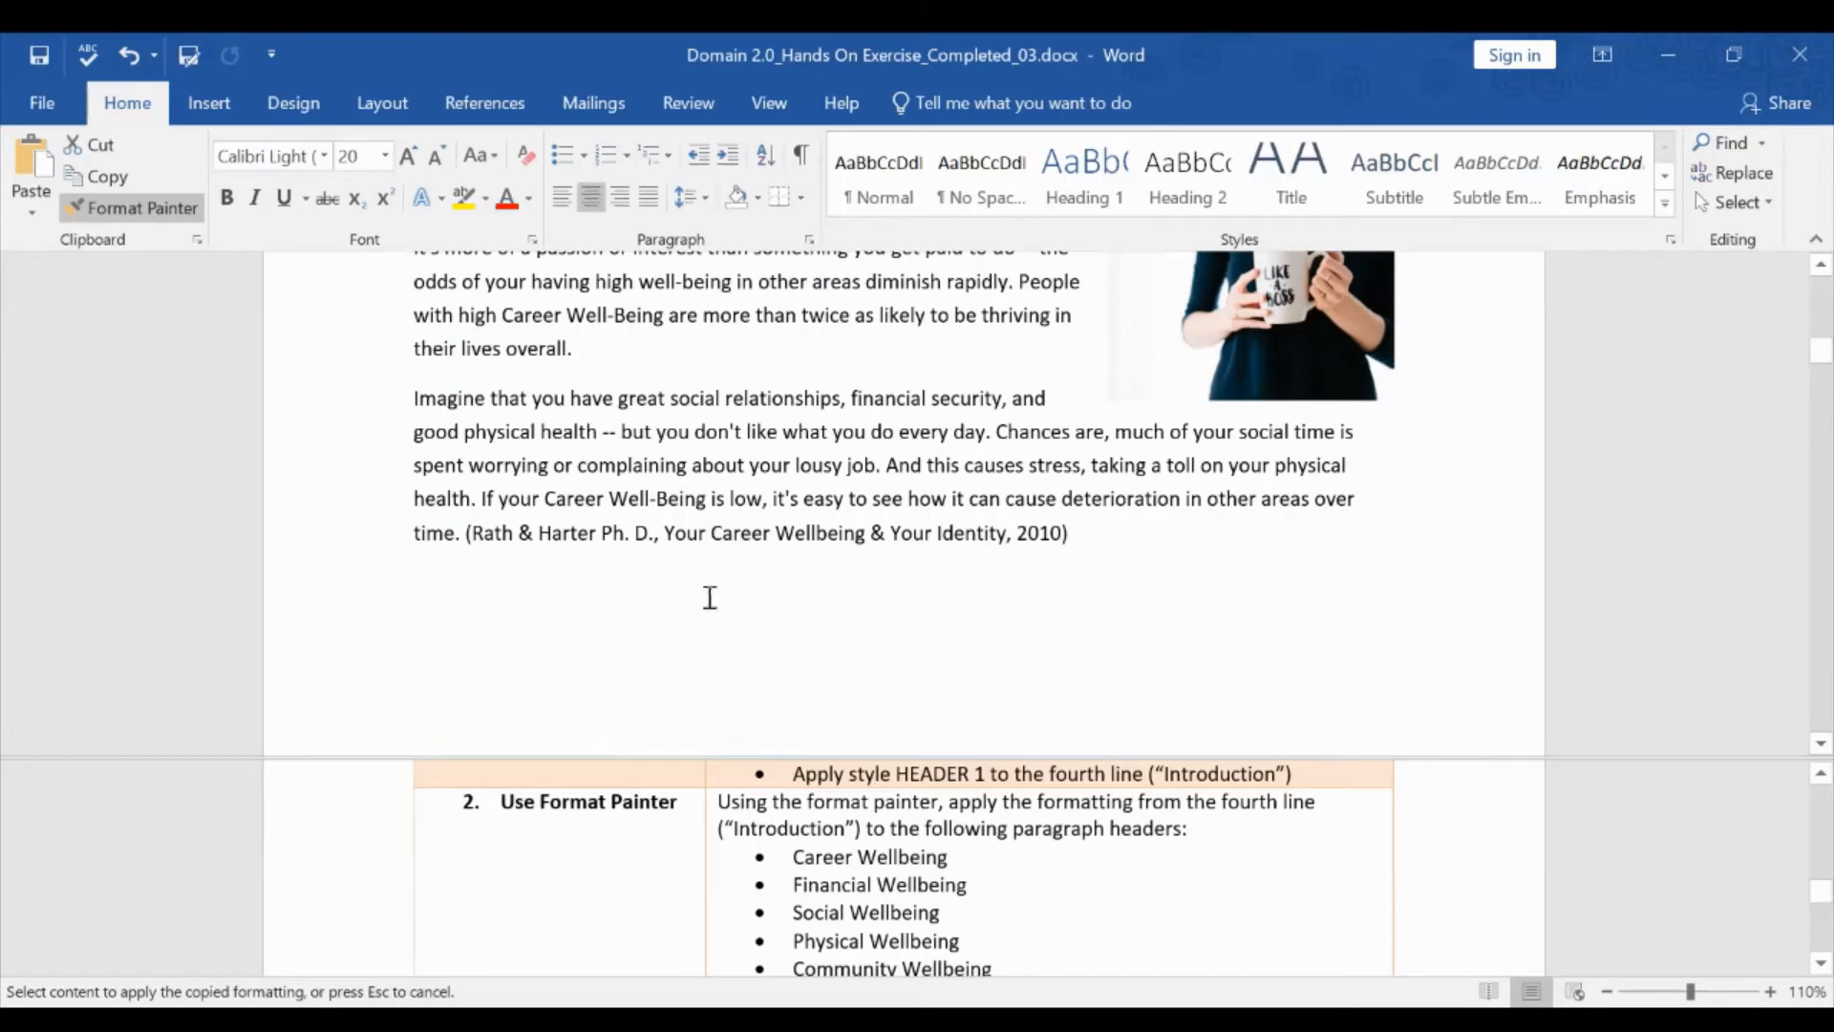
scroll(710, 598, "down", 7)
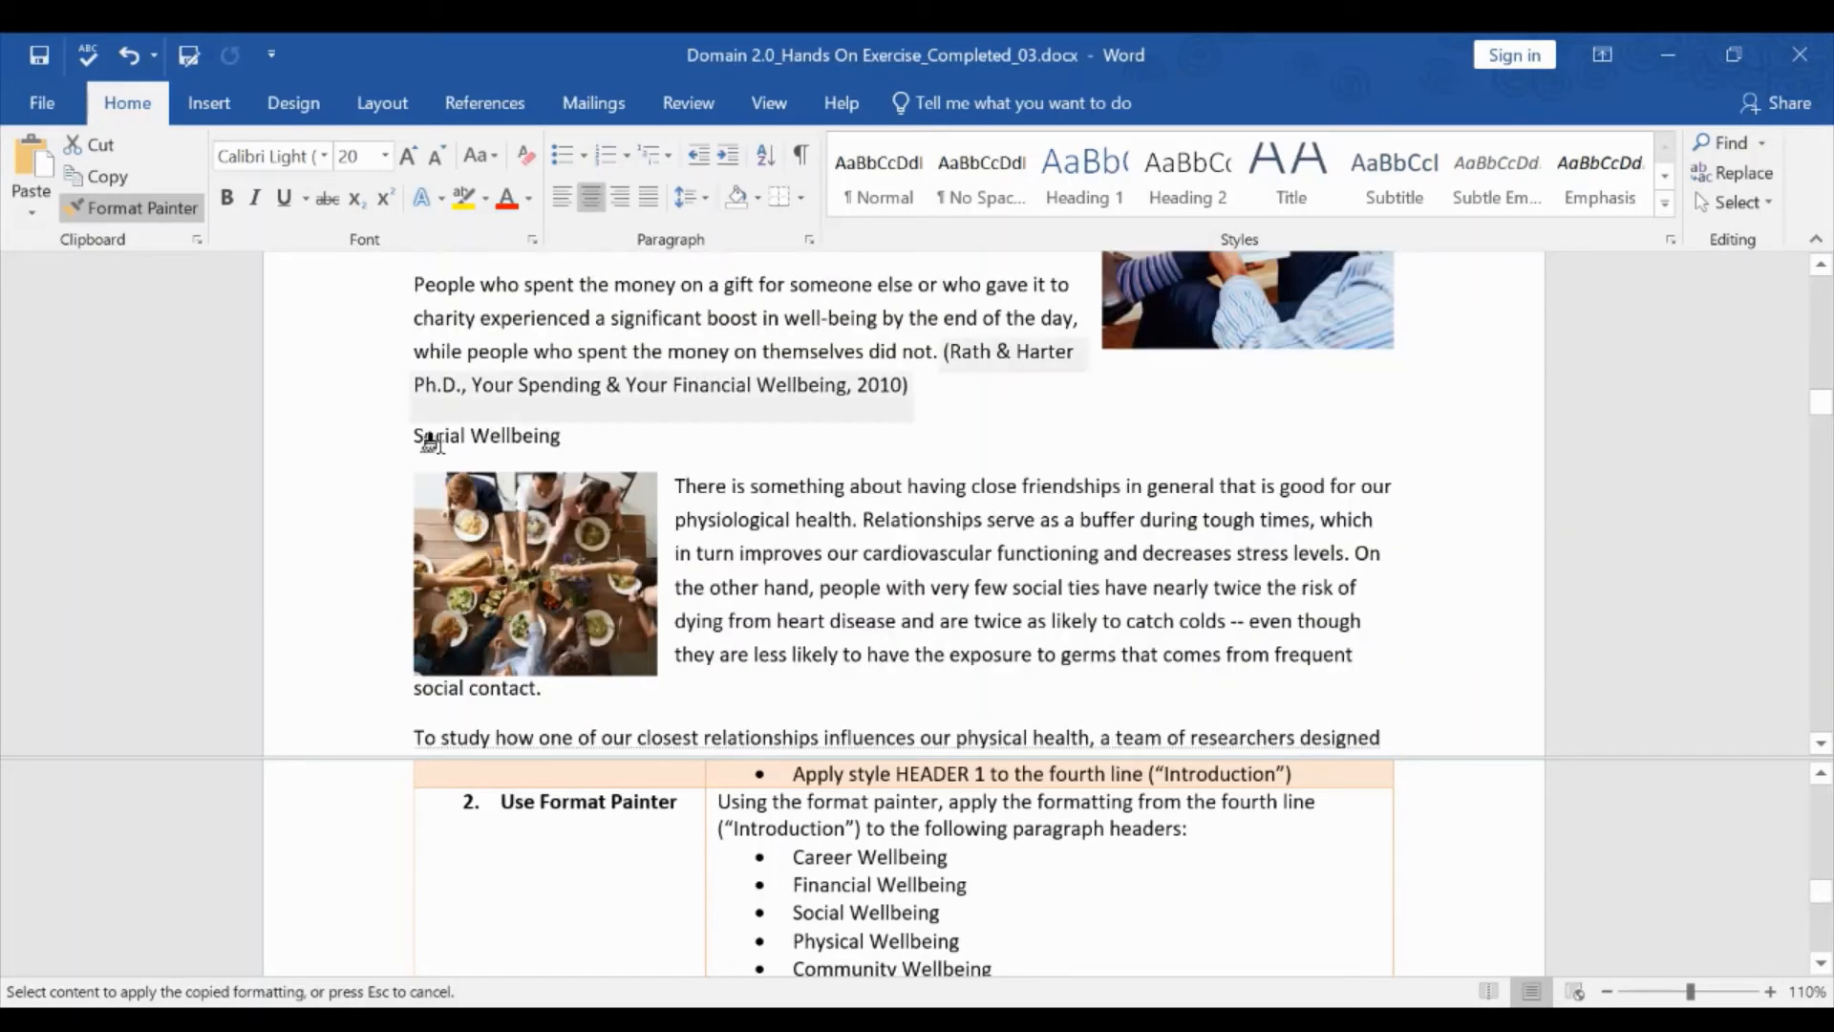
left_click_drag(411, 436, 570, 435)
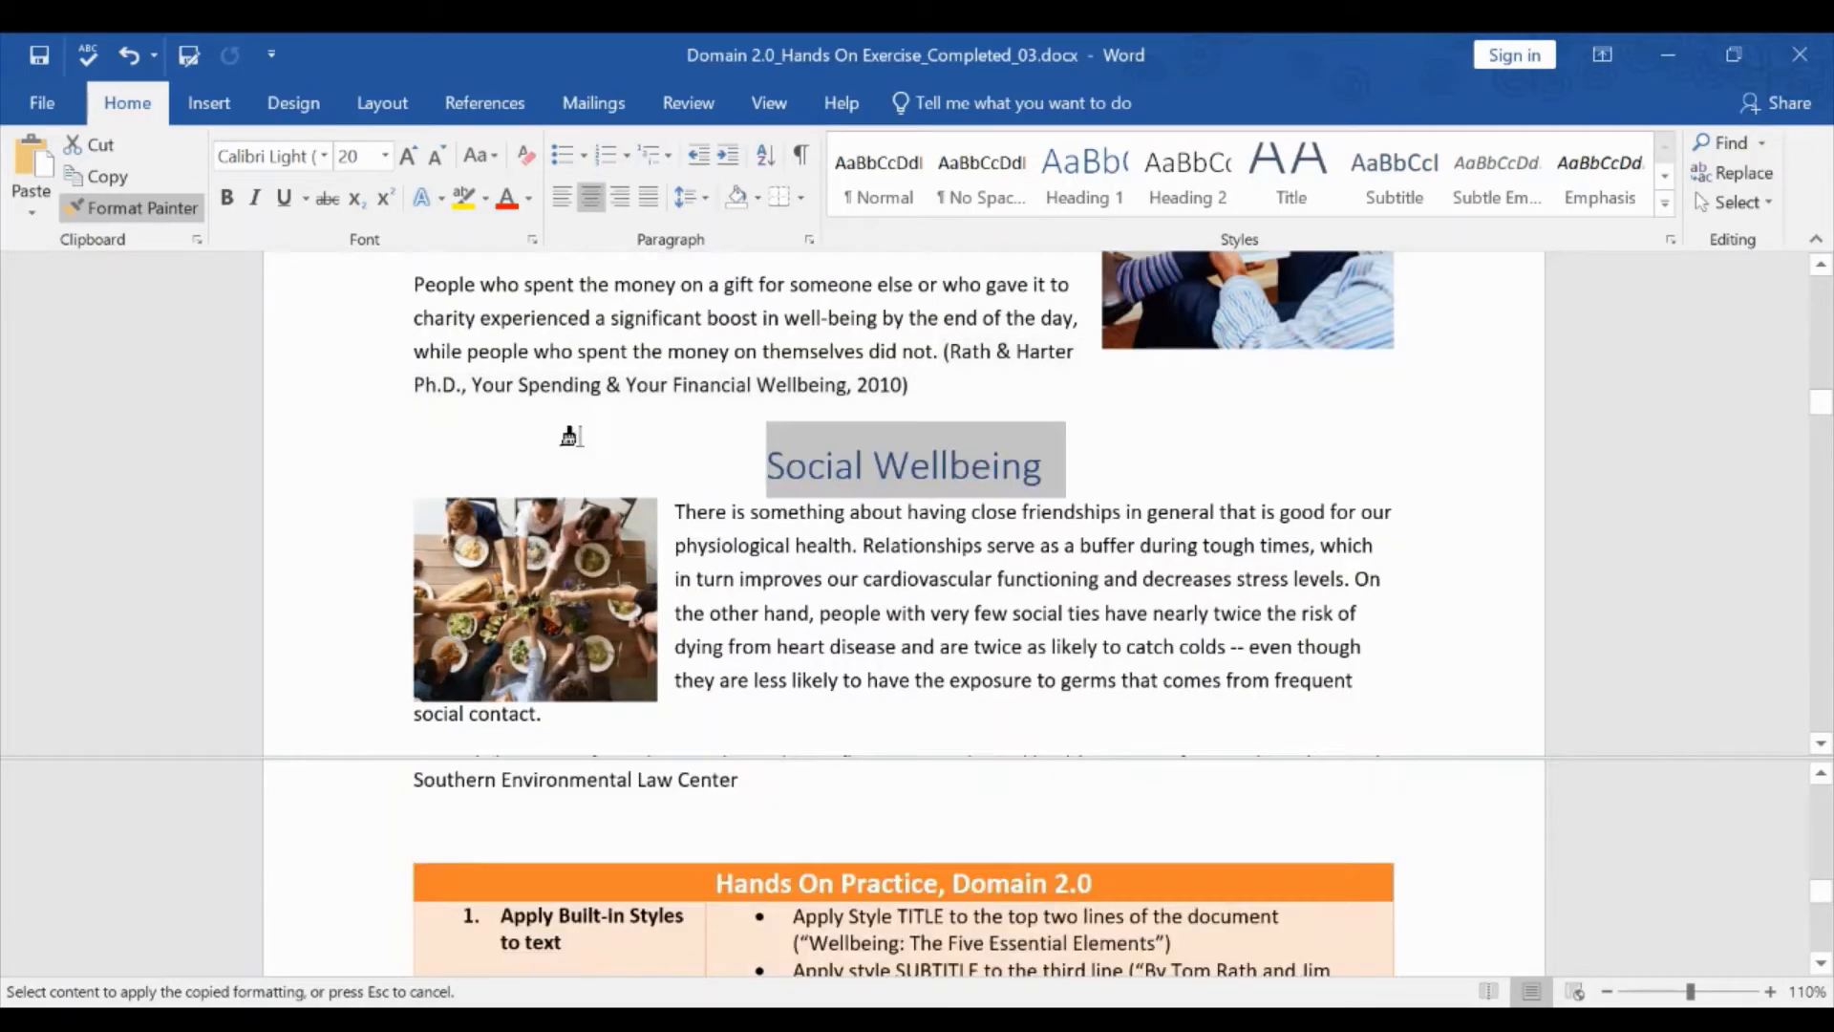
Apply the same copied heading formatting to the "Physical Wellbeing" and "Community Wellbeing" paragraph headers.
scroll(570, 436, "down", 8)
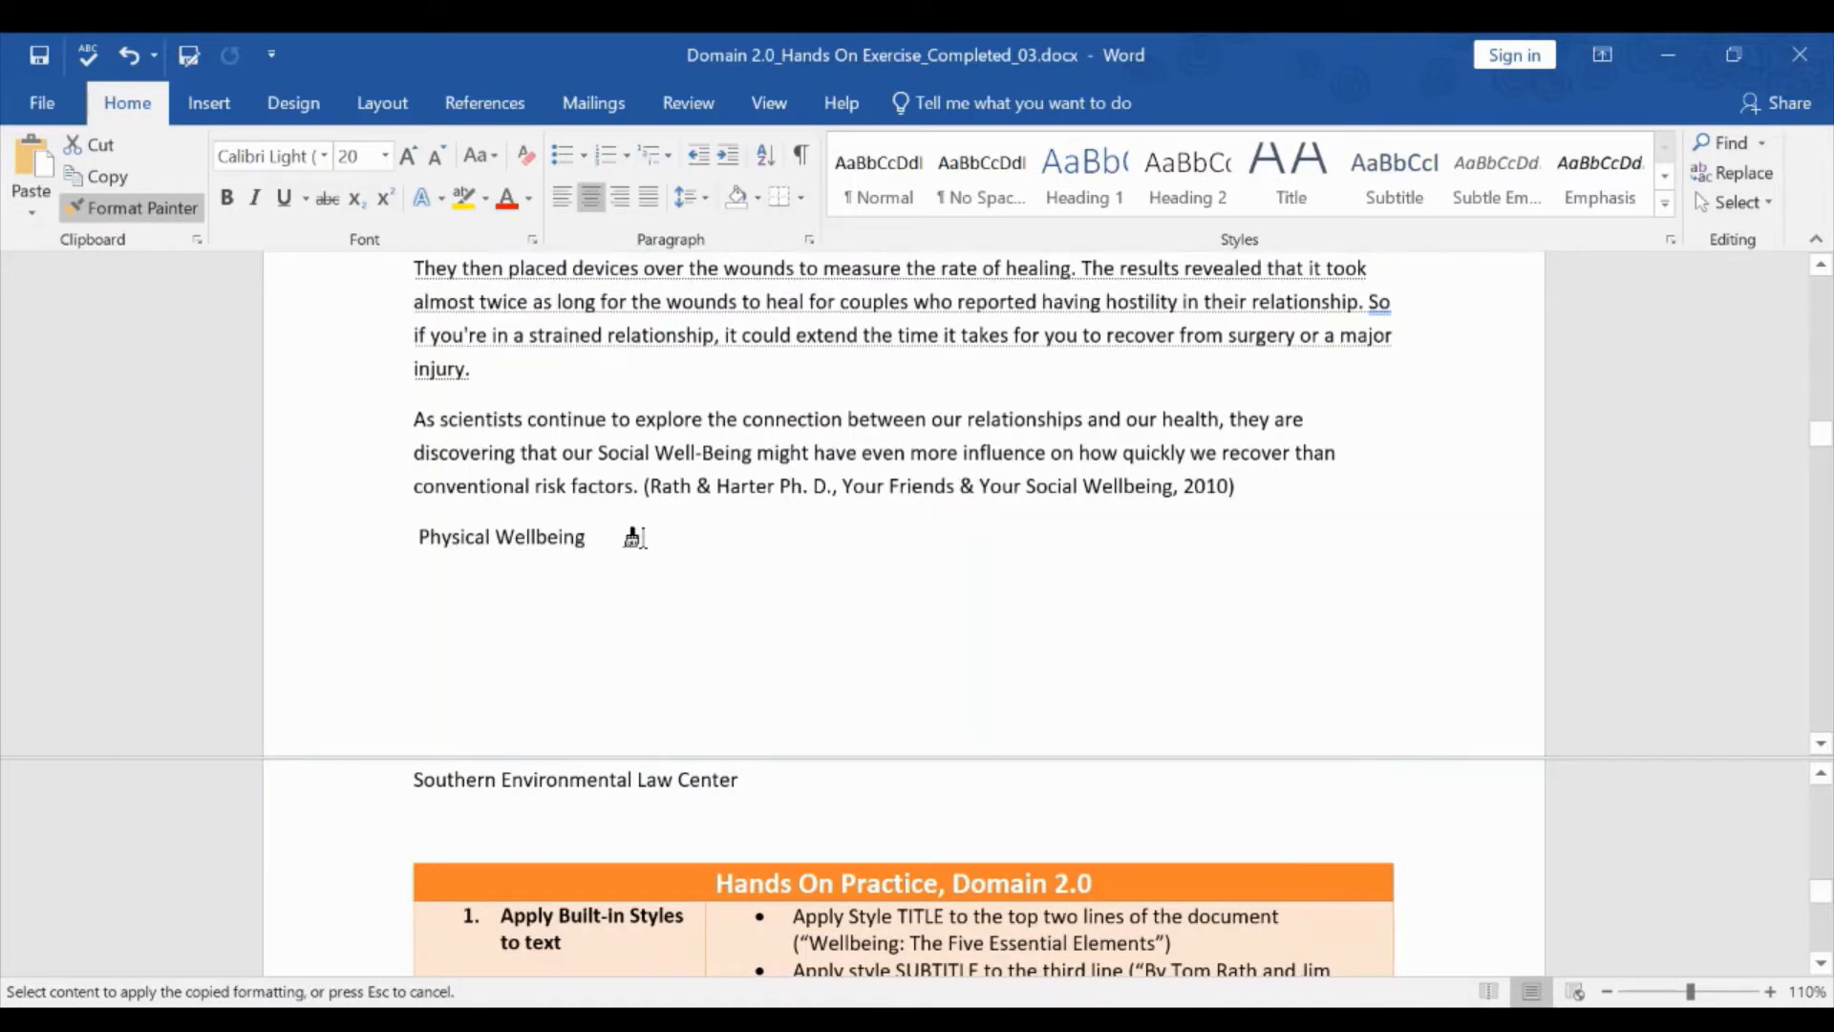
left_click_drag(414, 535, 602, 537)
scroll(632, 537, "down", 5)
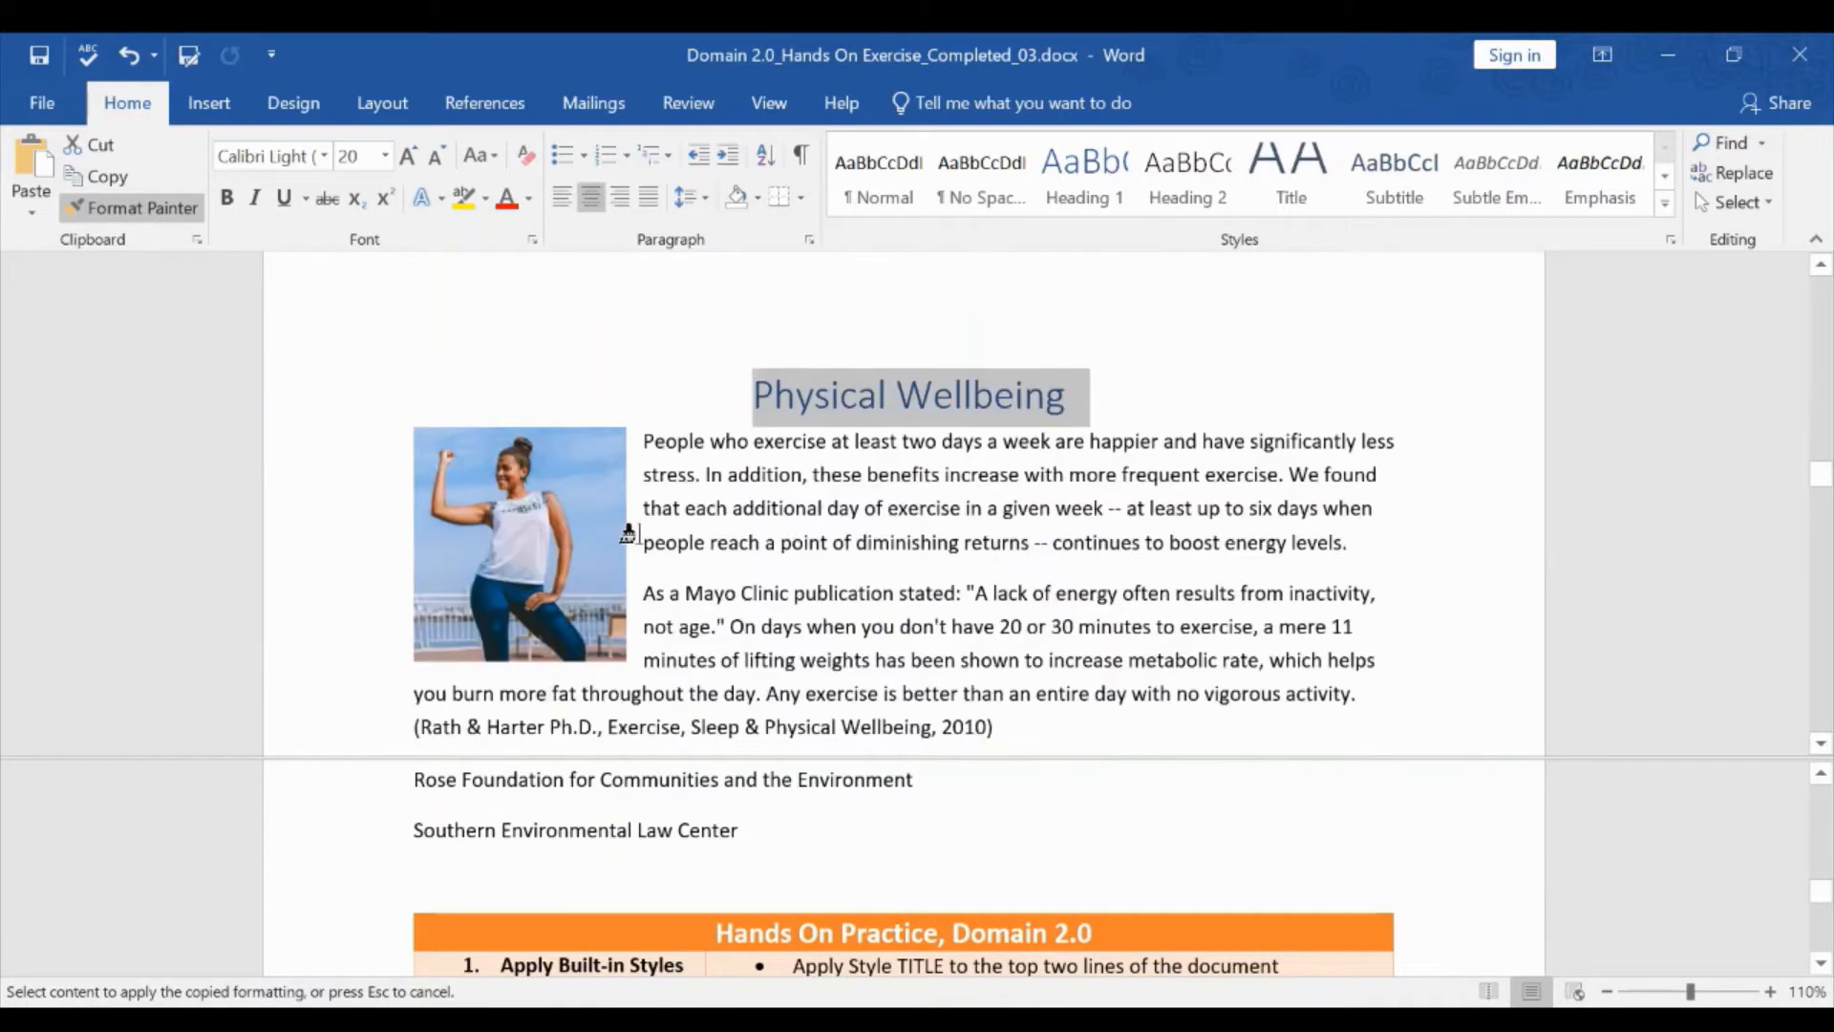
scroll(627, 532, "down", 4)
left_click_drag(403, 408, 616, 411)
Apply the copied heading formatting to the "Resources for Giving:" line and turn off Format Painter.
scroll(688, 504, "down", 4)
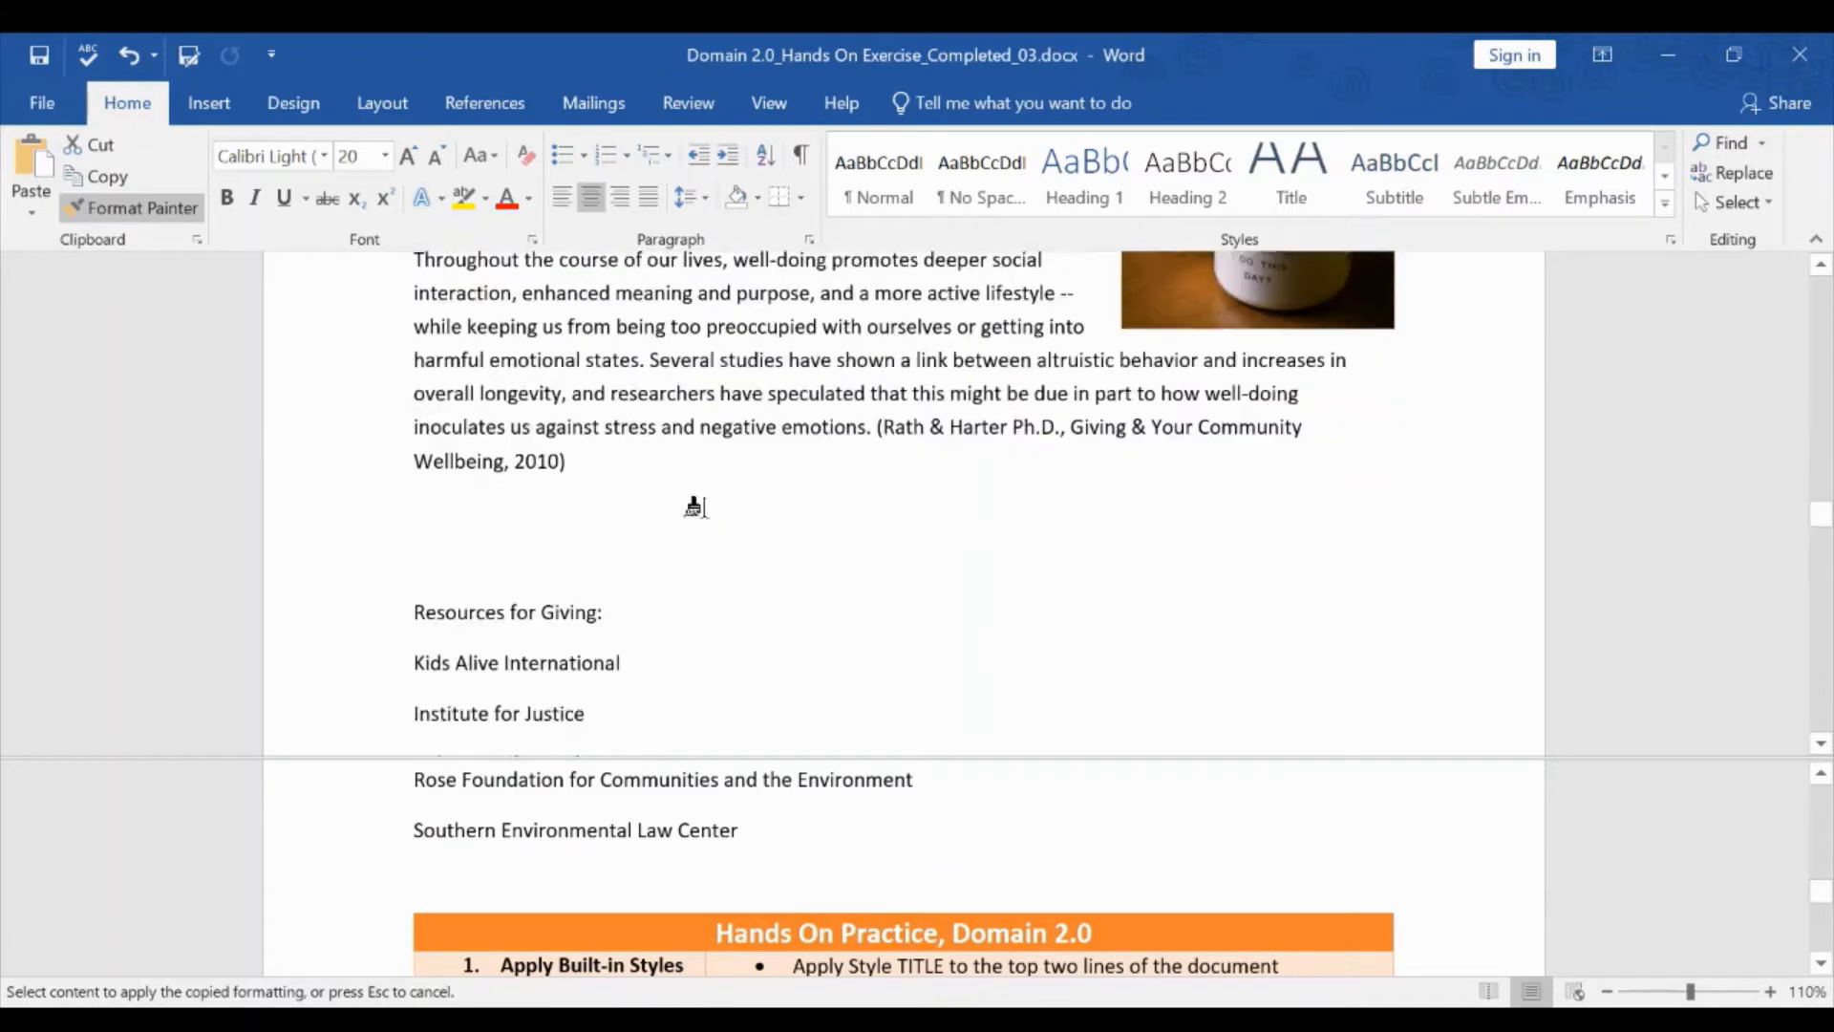
scroll(694, 507, "down", 2)
scroll(830, 863, "down", 5)
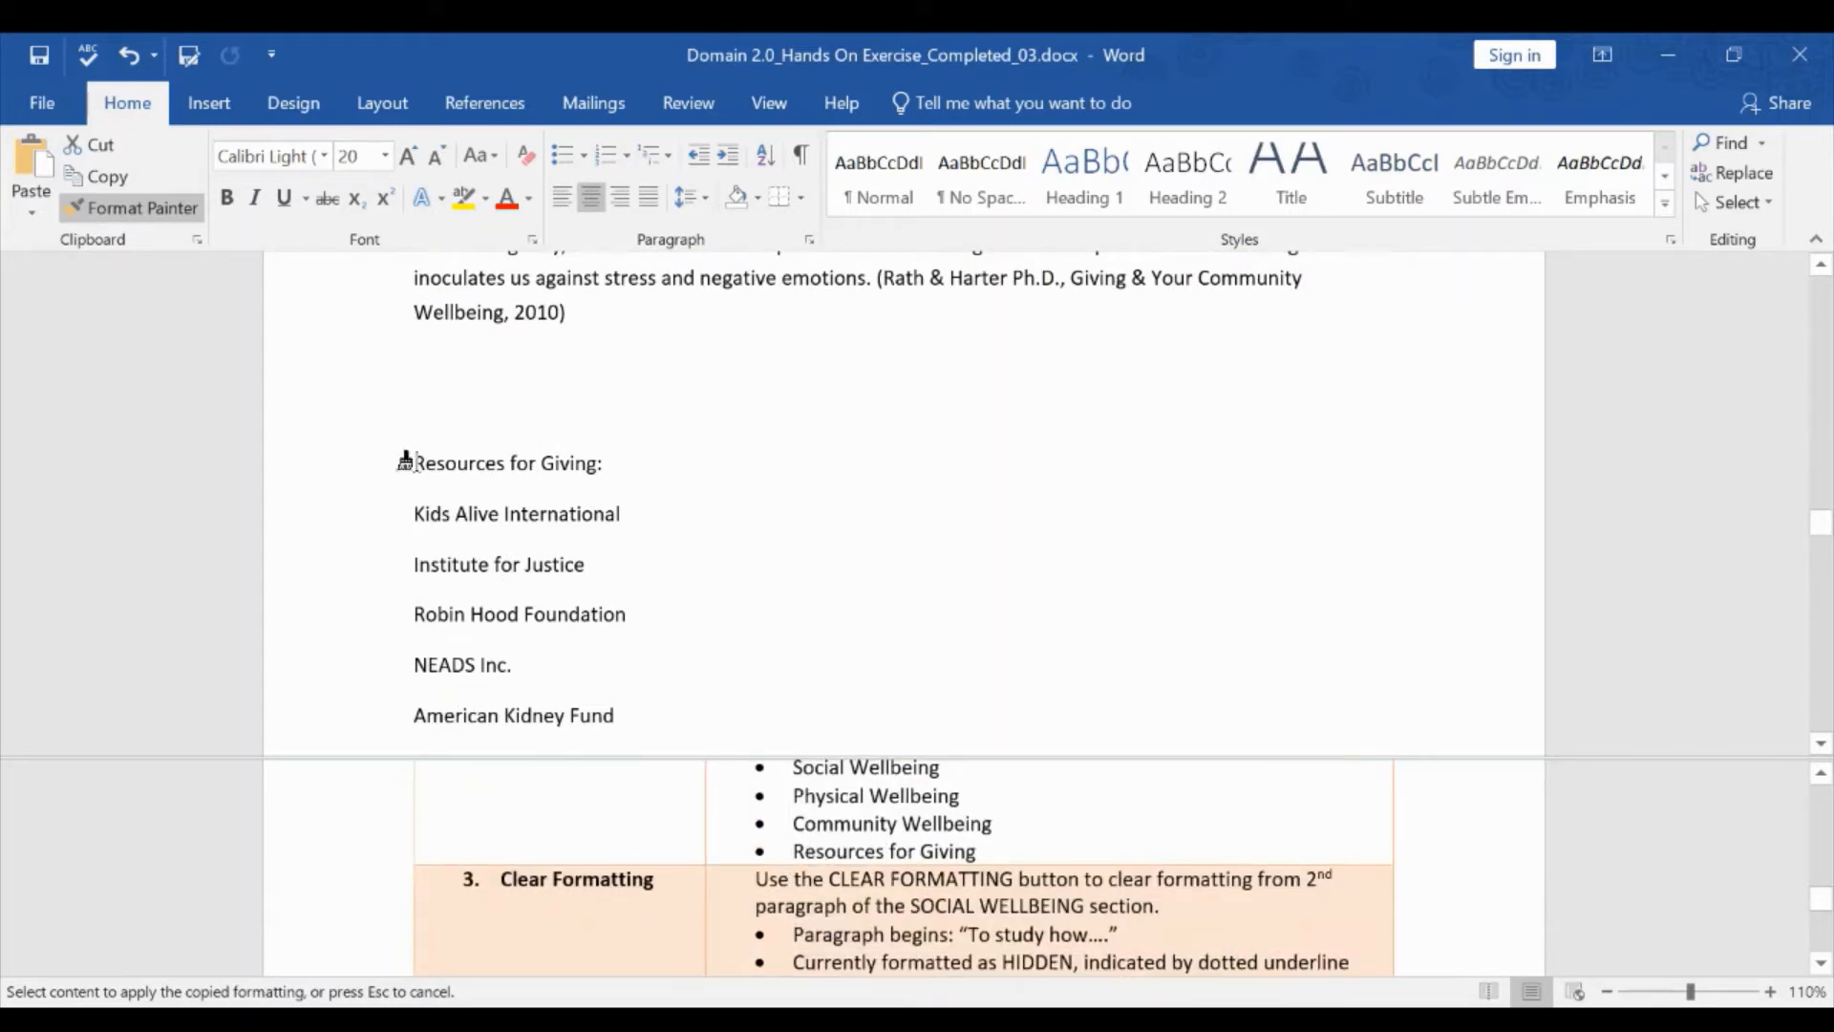
left_click_drag(412, 463, 611, 460)
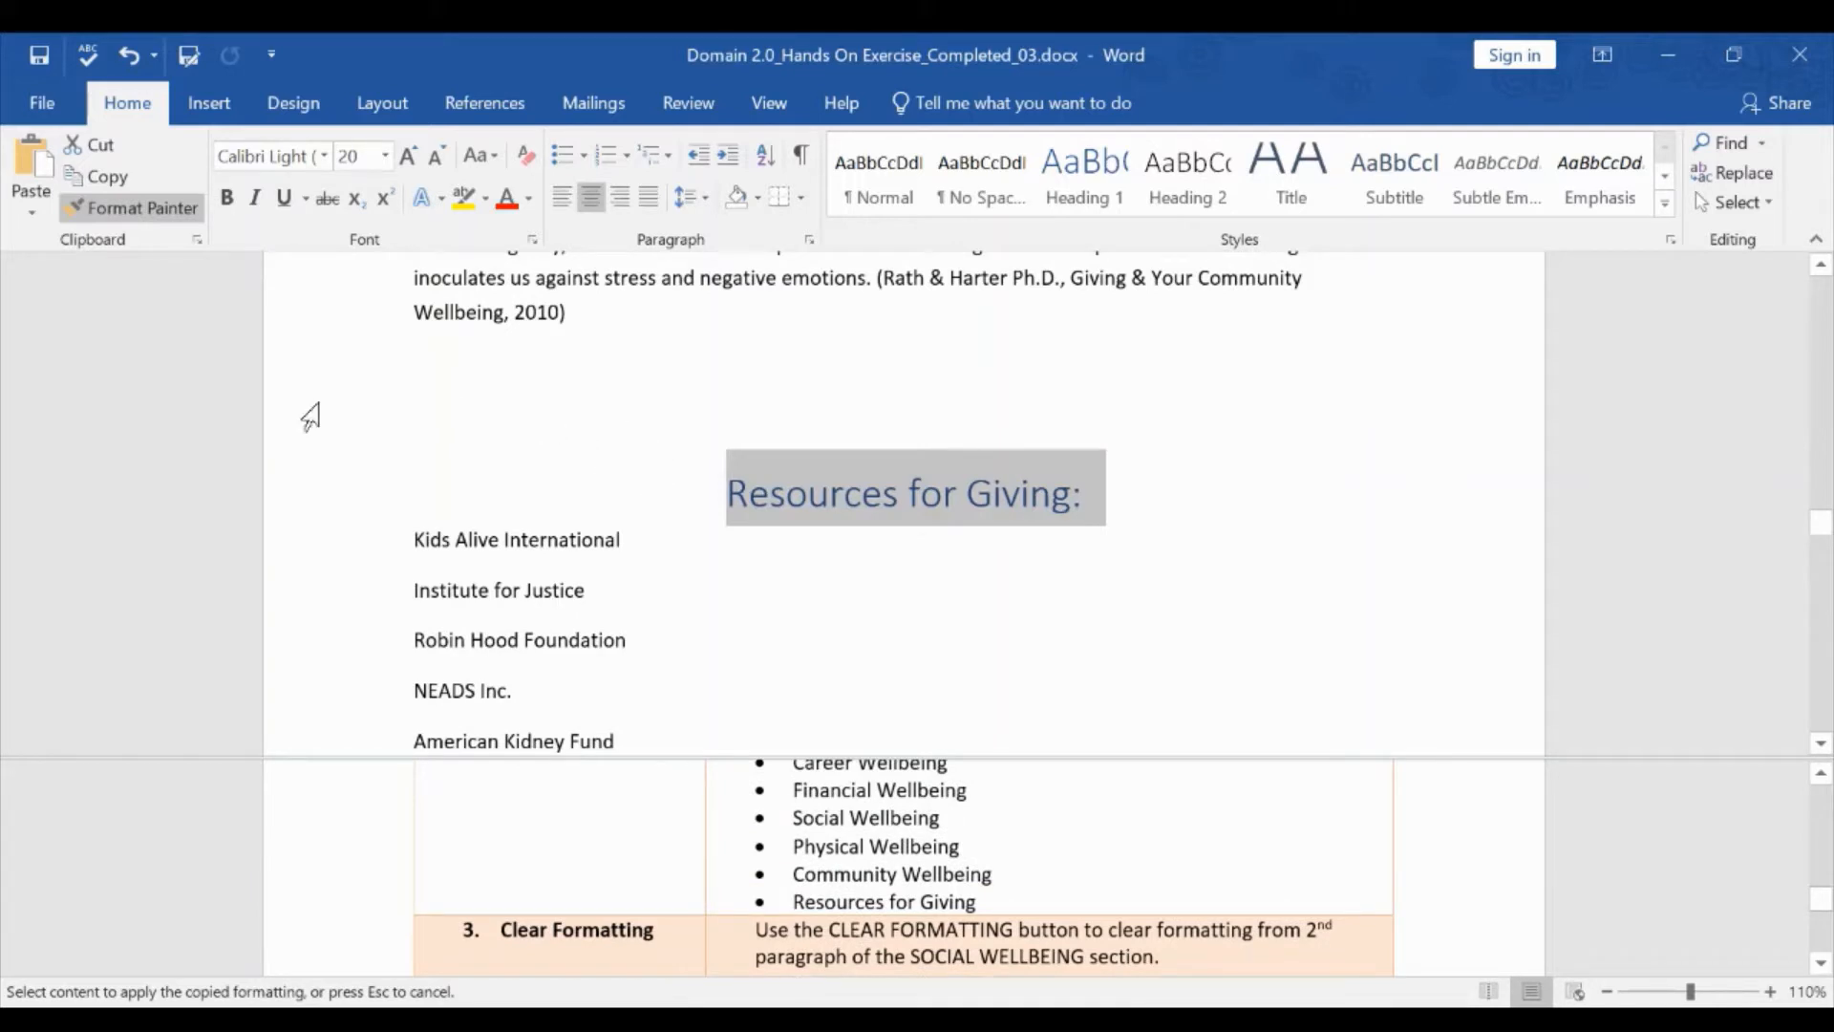
left_click(136, 207)
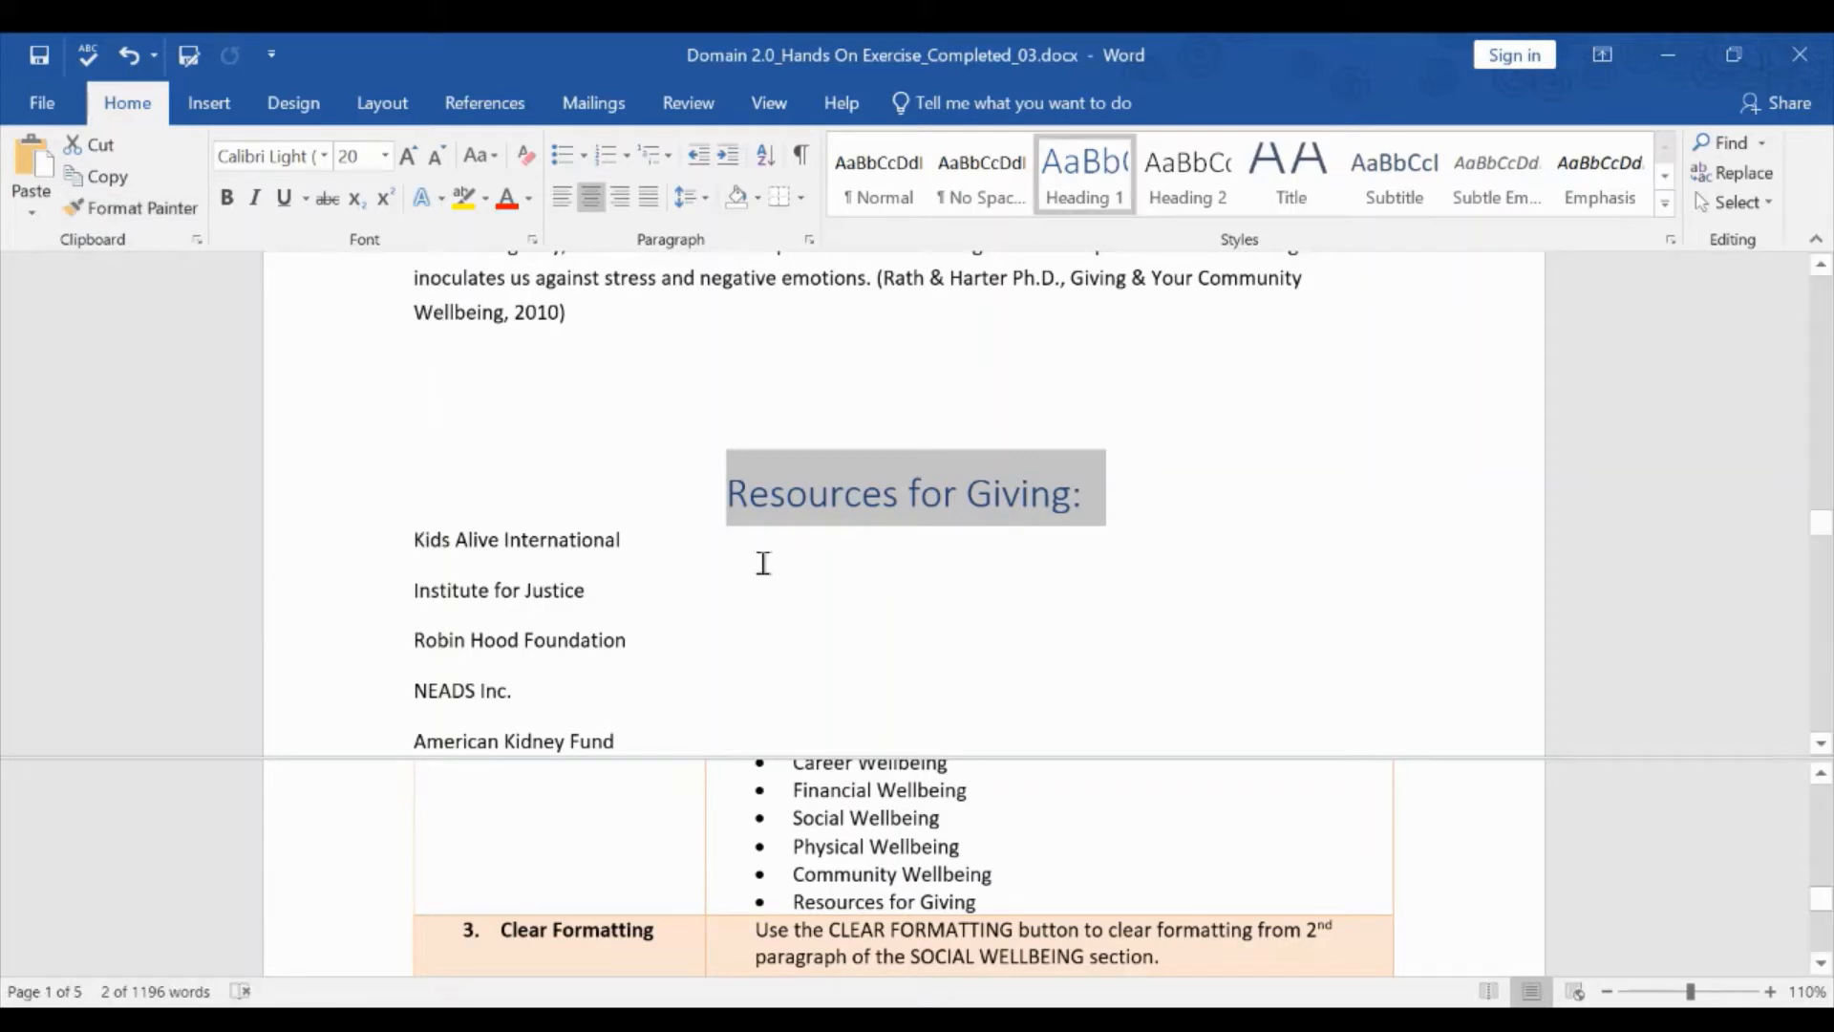
left_click(941, 506)
Clear all formatting from the Social Wellbeing section's second paragraph, beginning "To study how", and save the document.
scroll(698, 791, "down", 3)
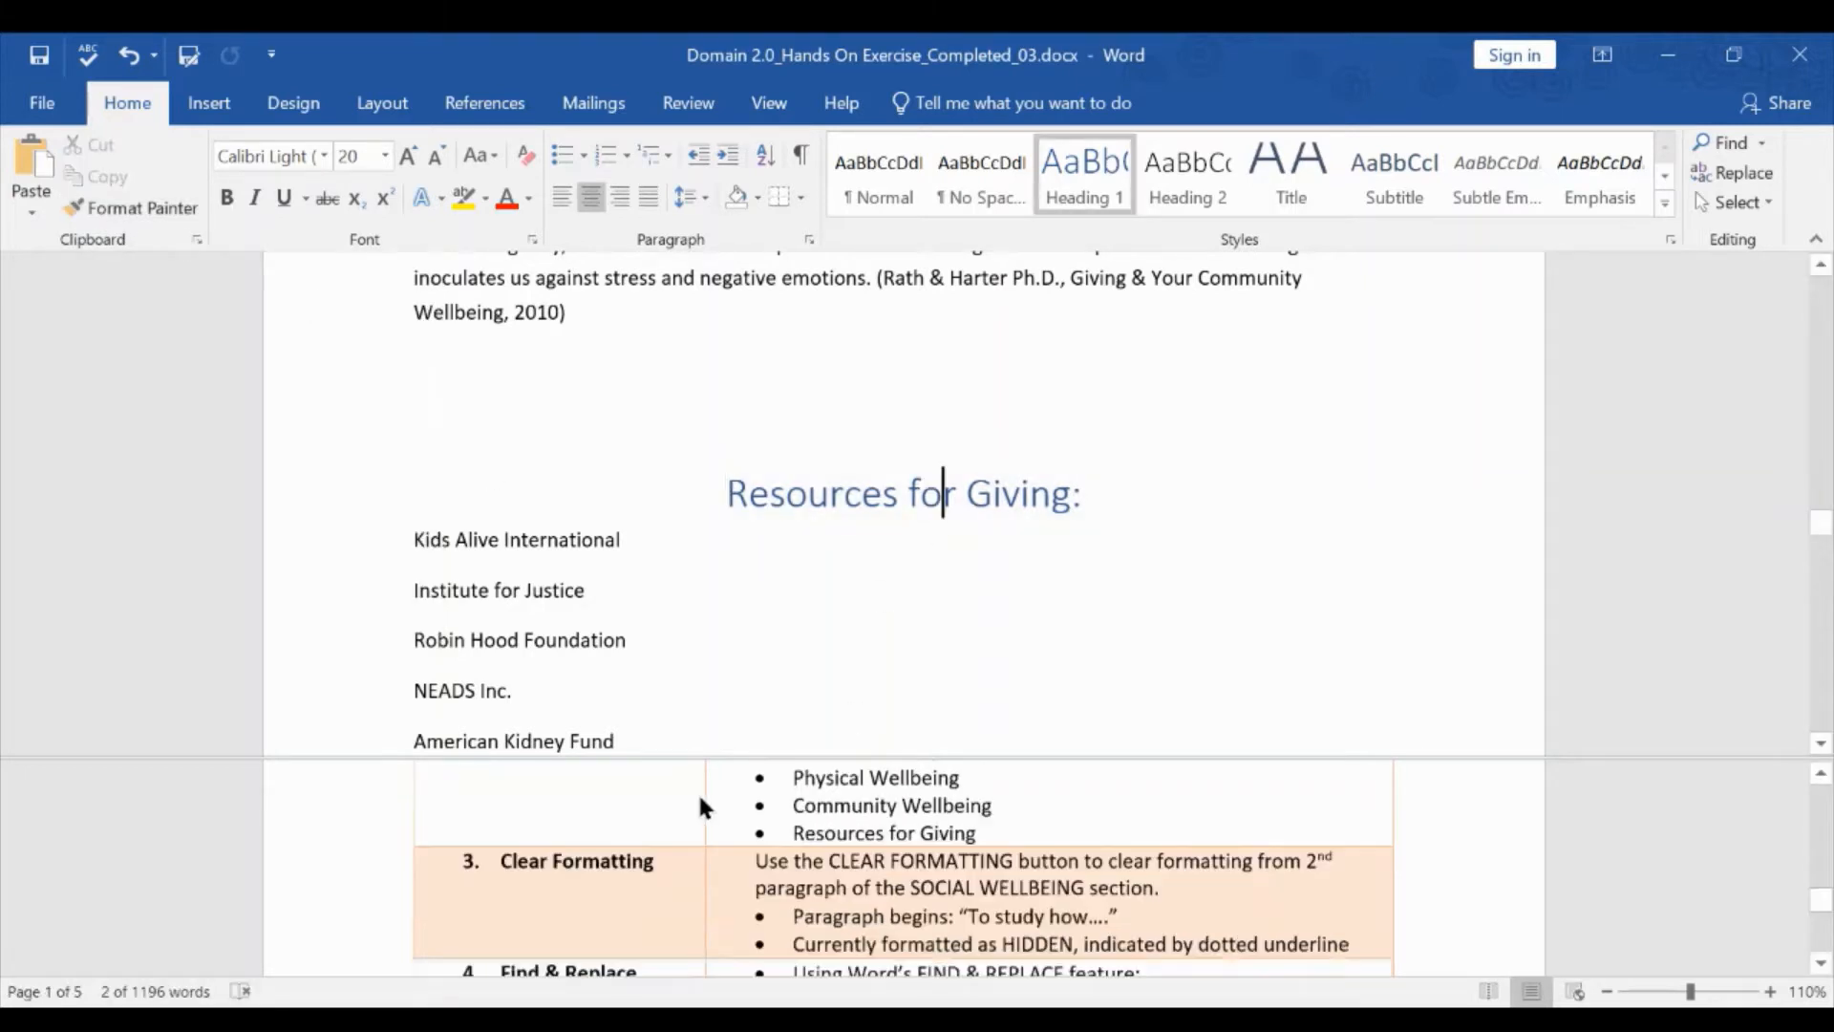
scroll(703, 784, "down", 1)
scroll(701, 795, "up", 1)
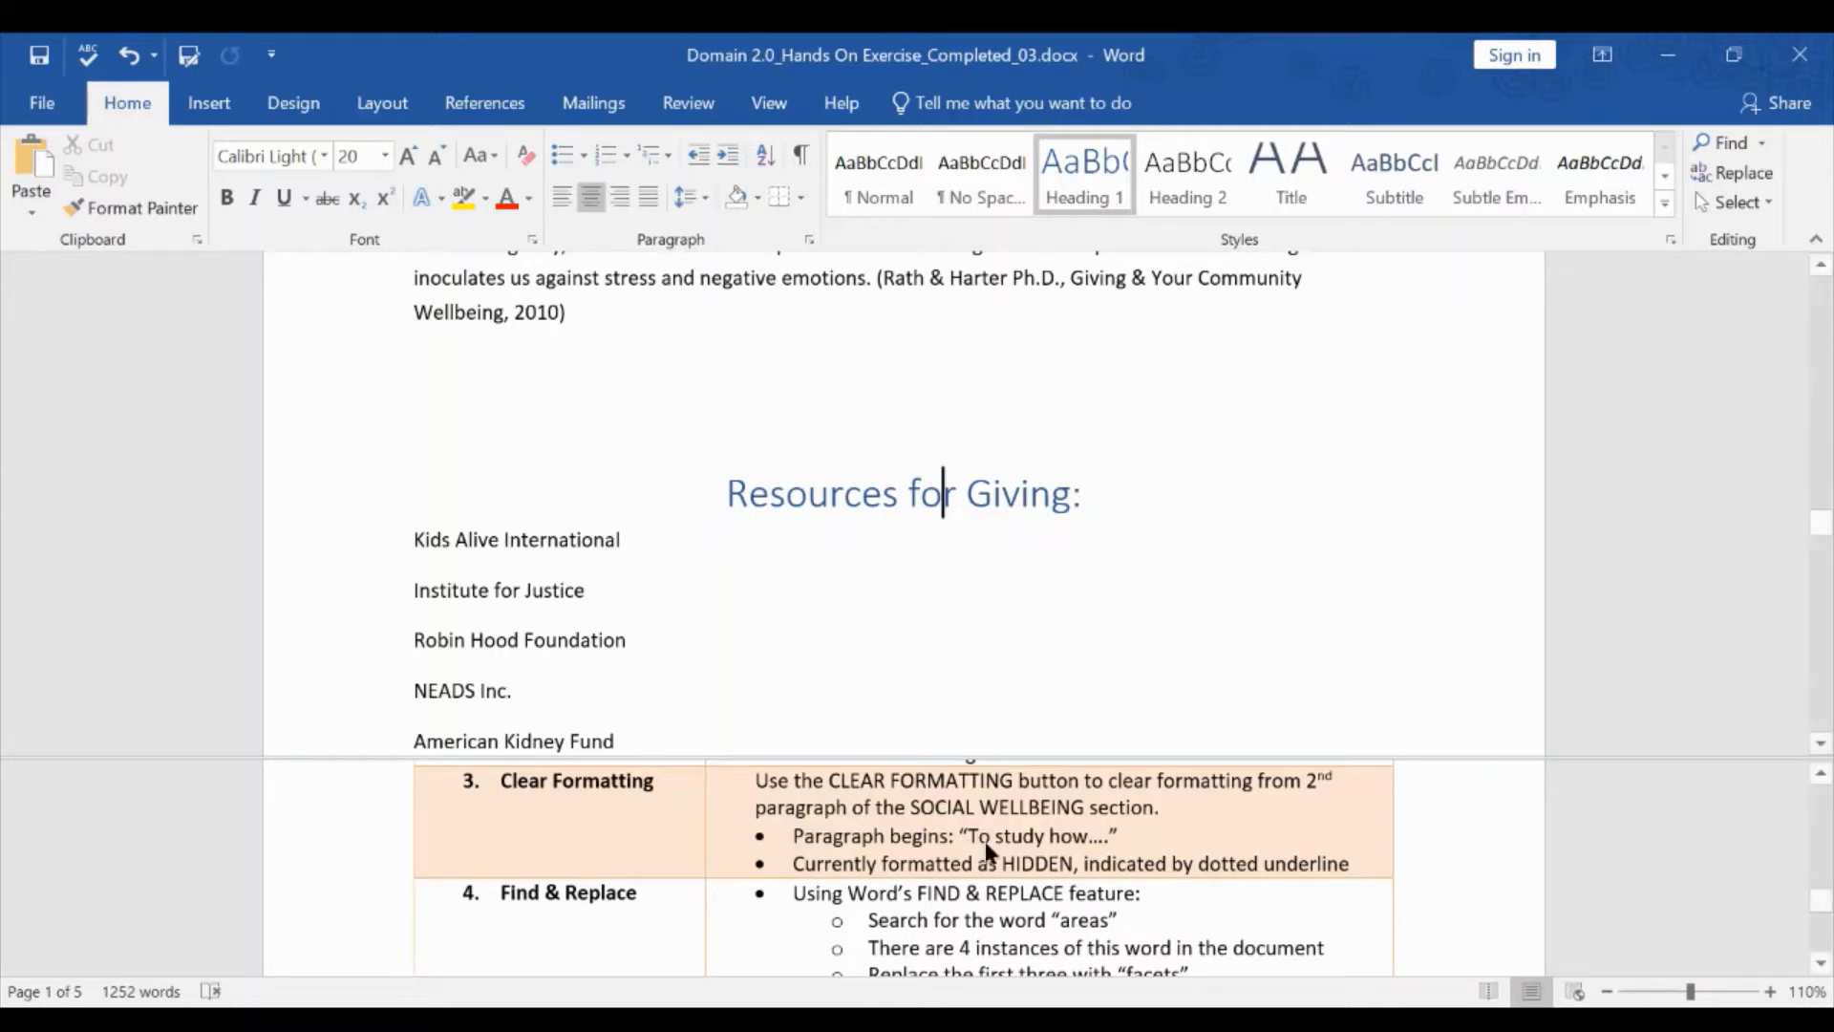
scroll(923, 669, "up", 10)
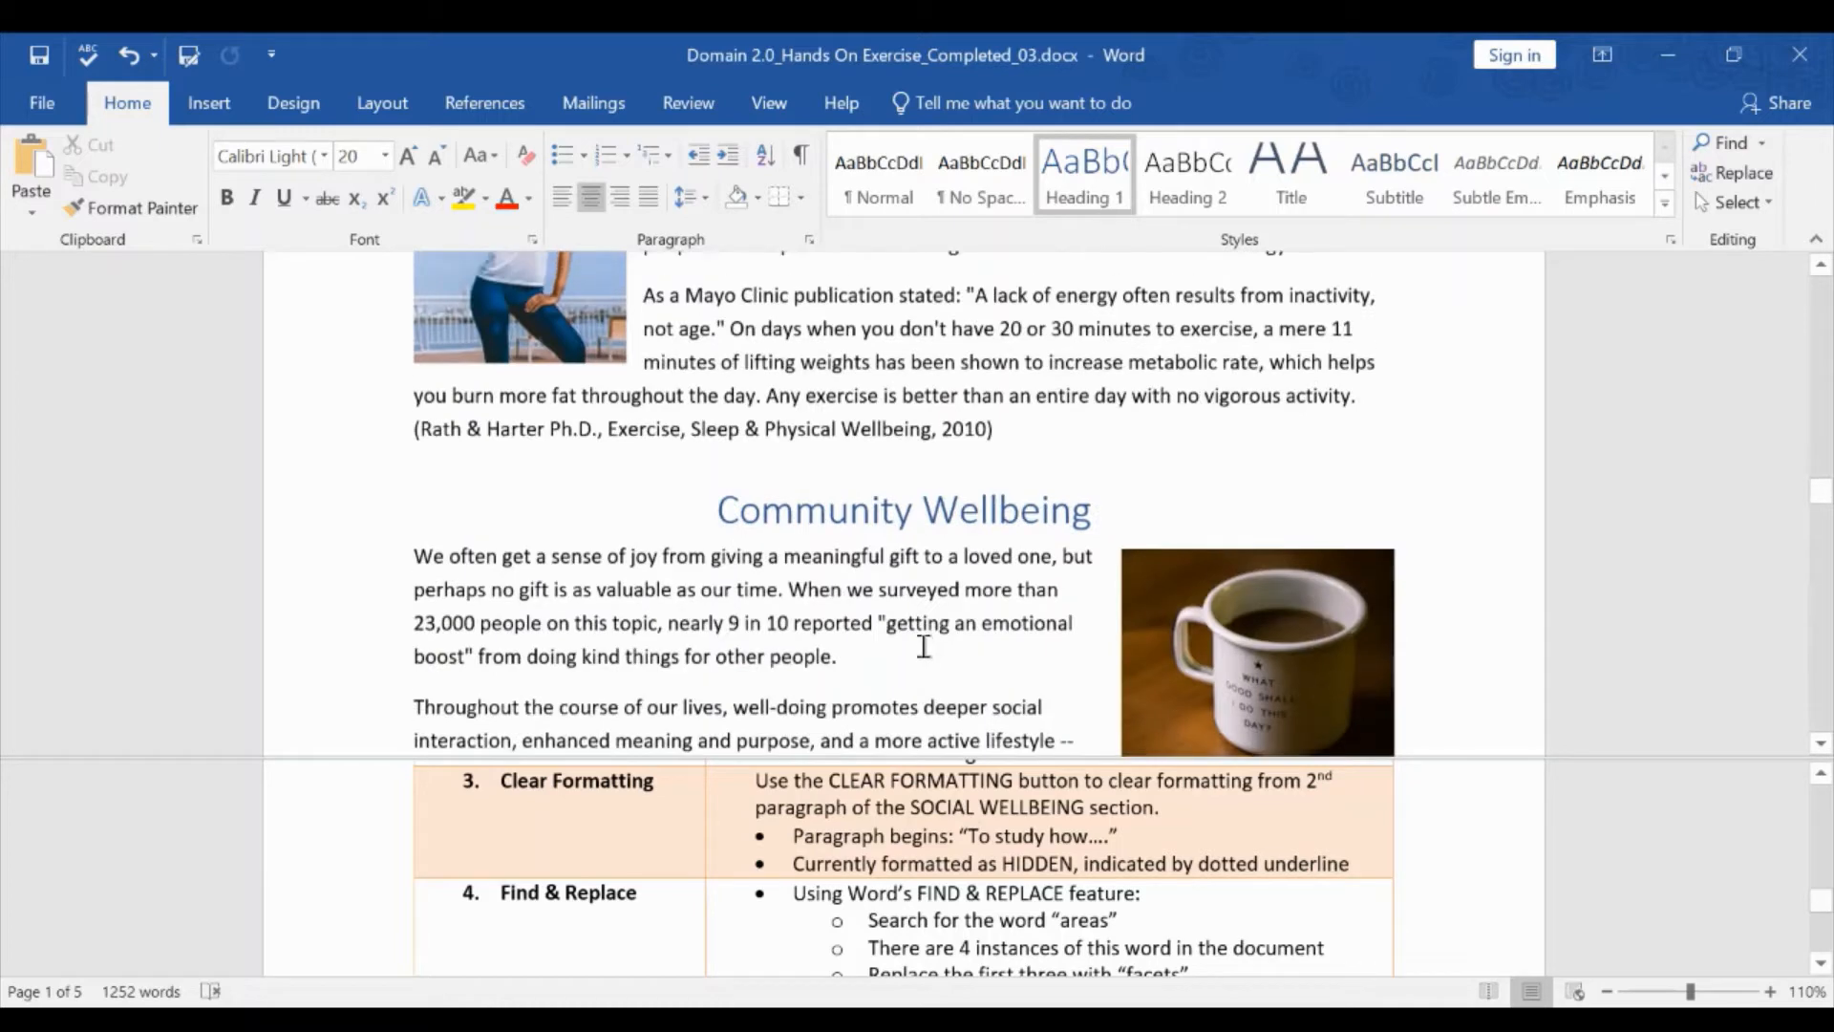
scroll(922, 647, "up", 10)
scroll(921, 646, "down", 3)
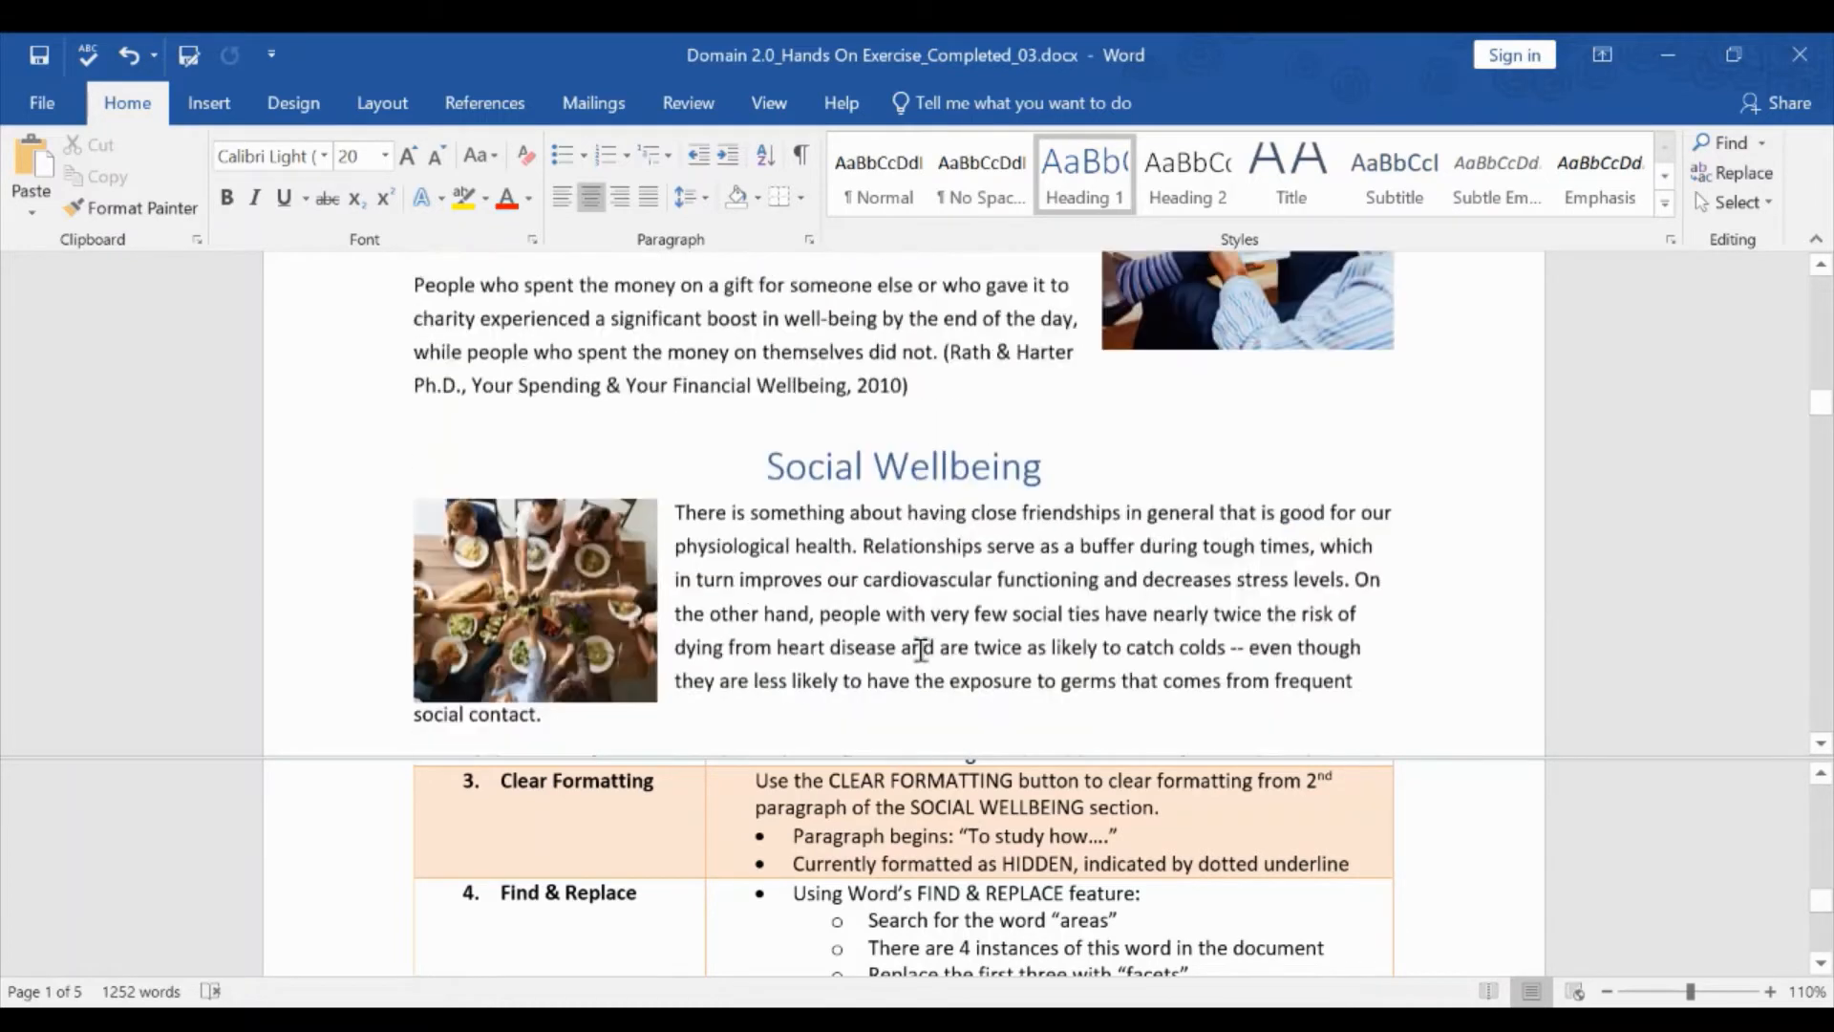
scroll(921, 645, "down", 2)
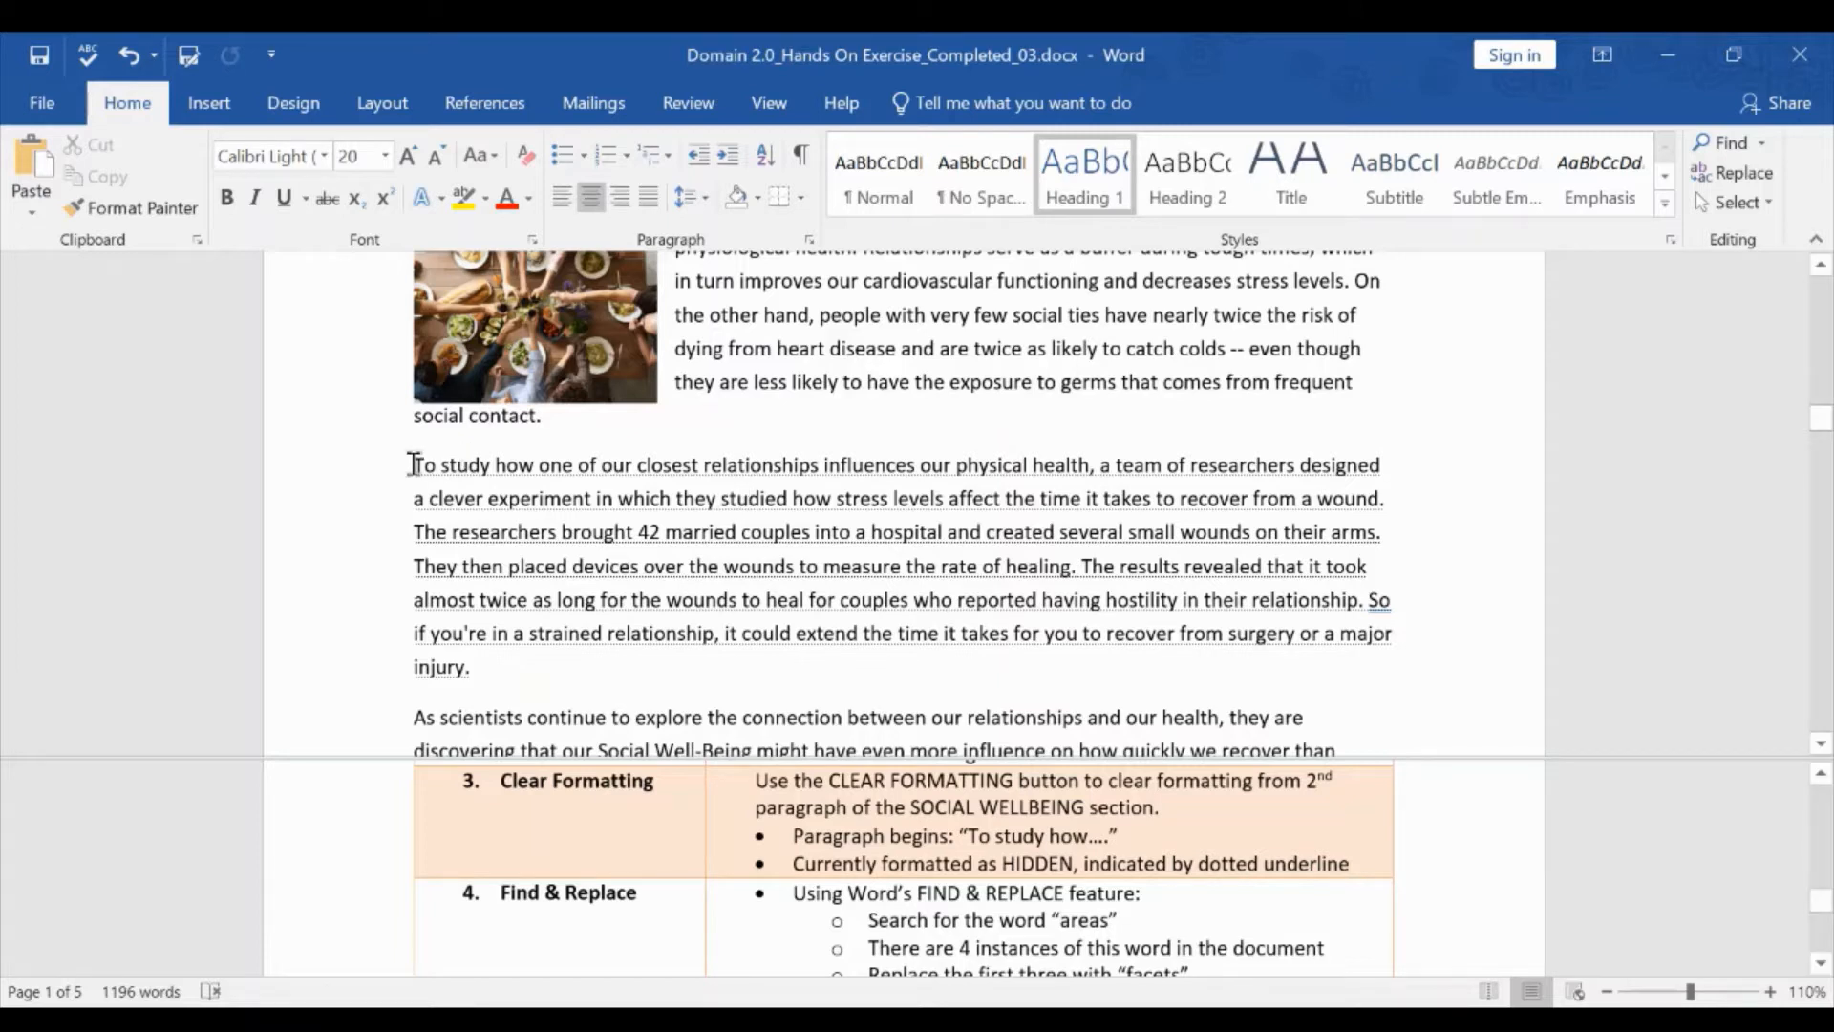
left_click_drag(413, 466, 552, 663)
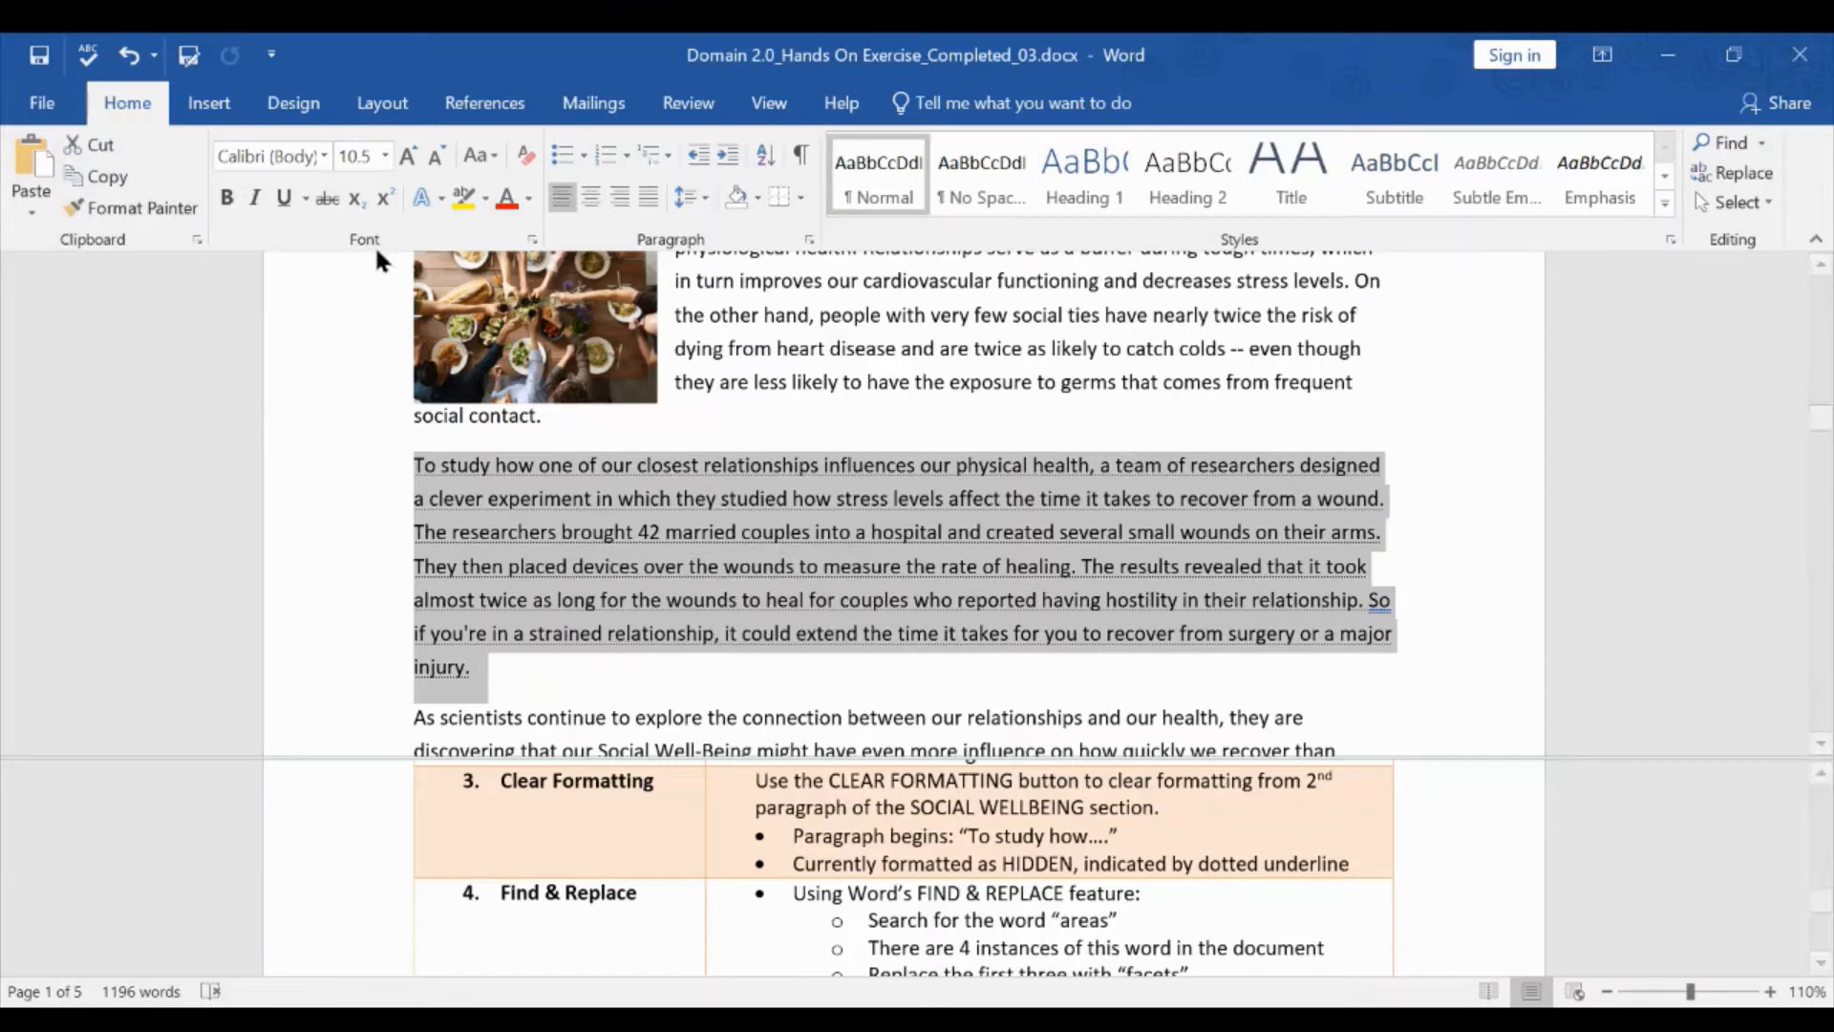
left_click(526, 155)
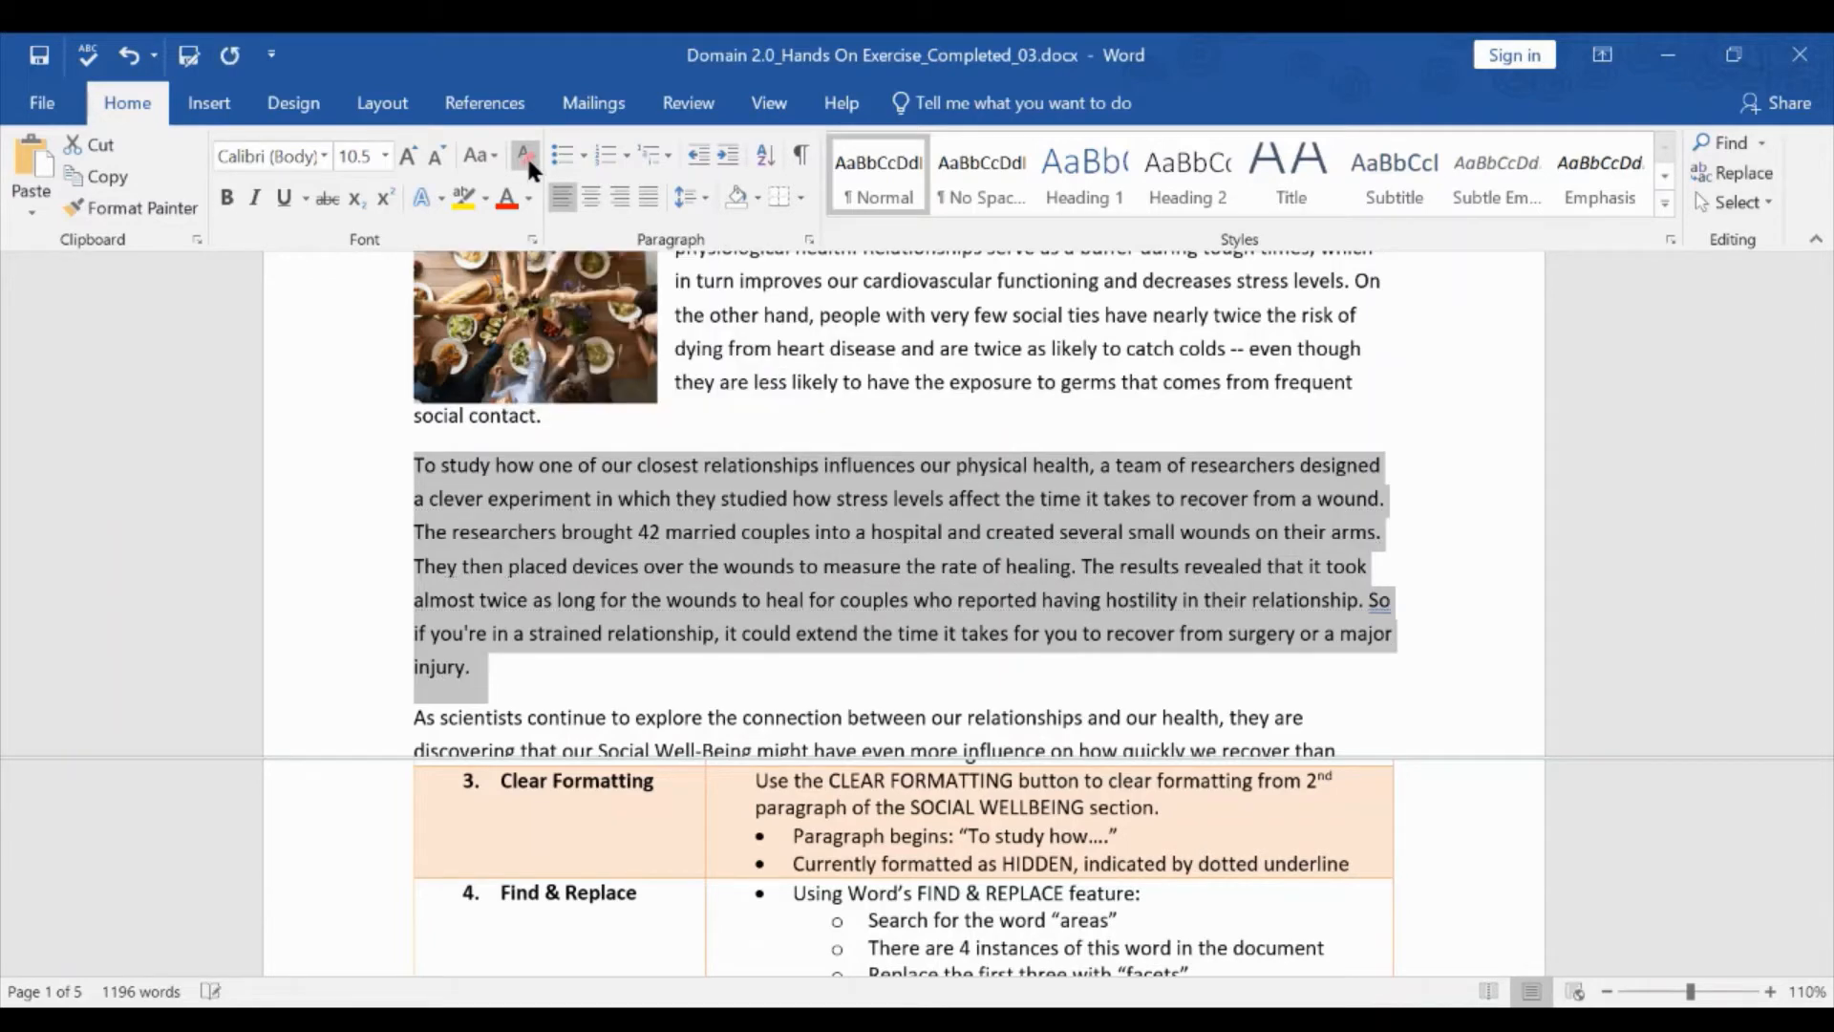
left_click(868, 545)
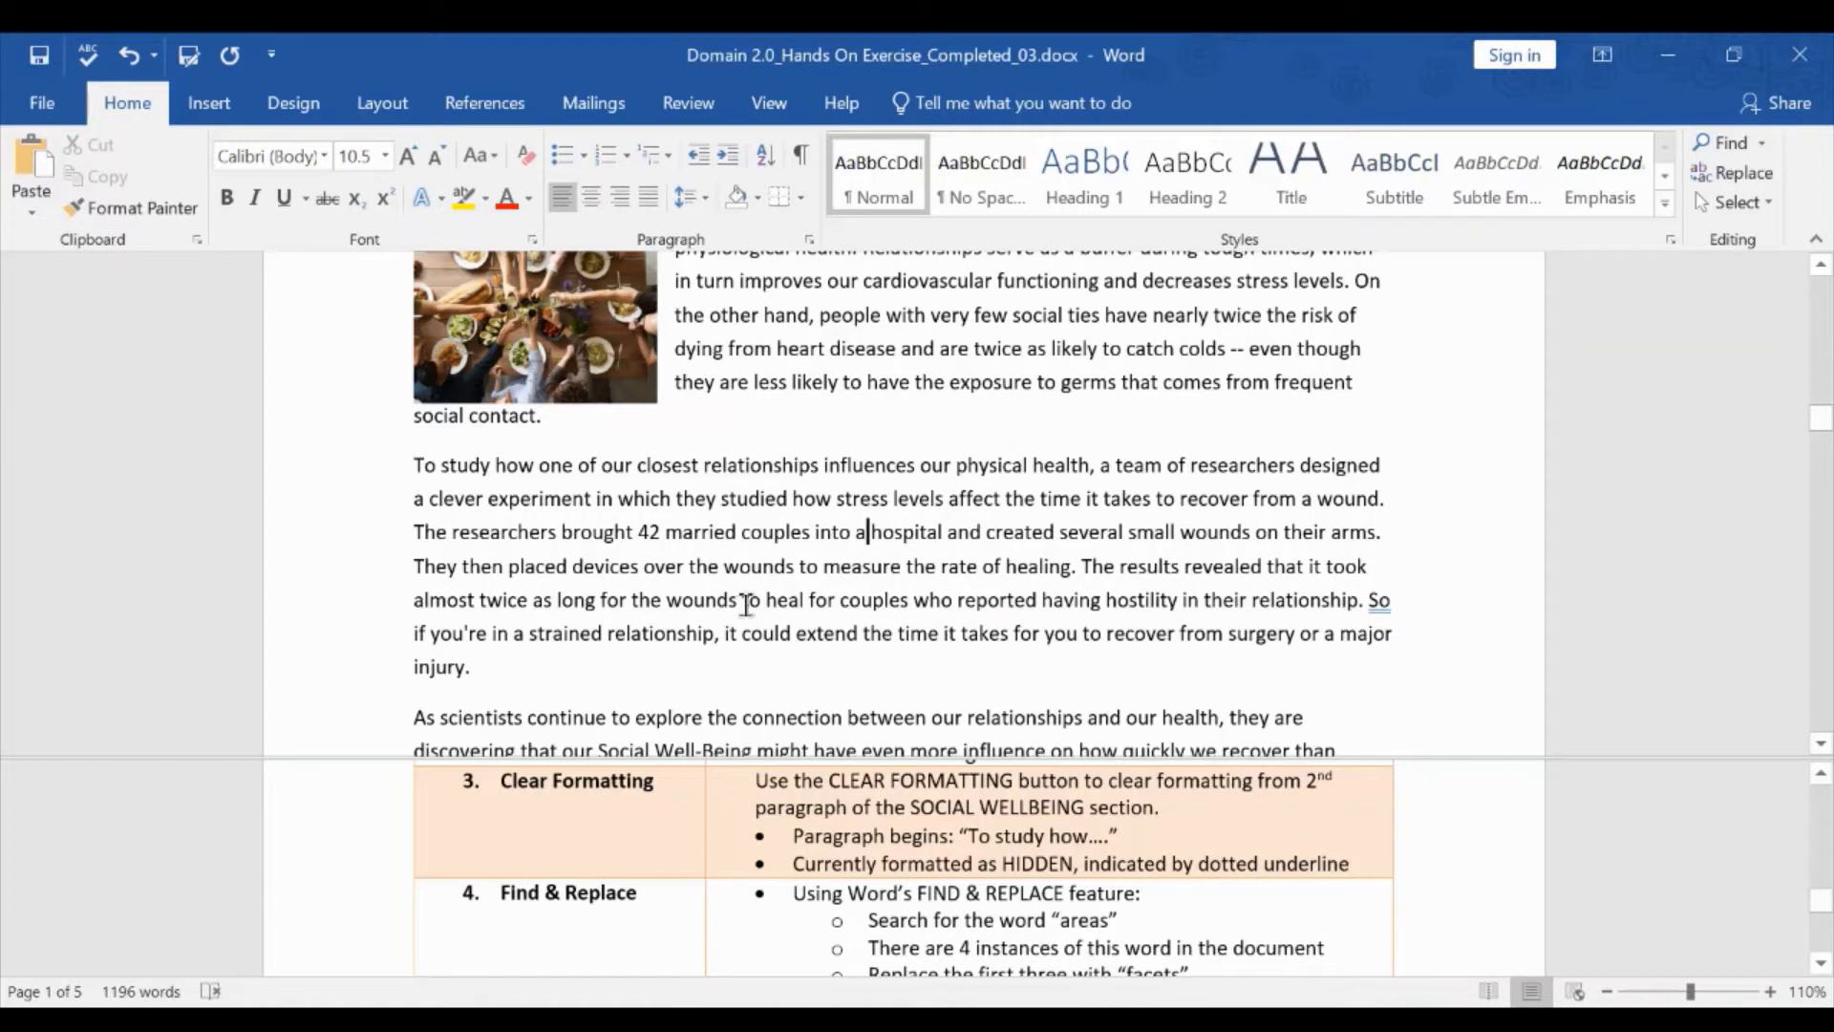
left_click(39, 59)
Set up a replacement of "areas" with "facets" from the start of the document and find the first instance.
scroll(916, 841, "down", 1)
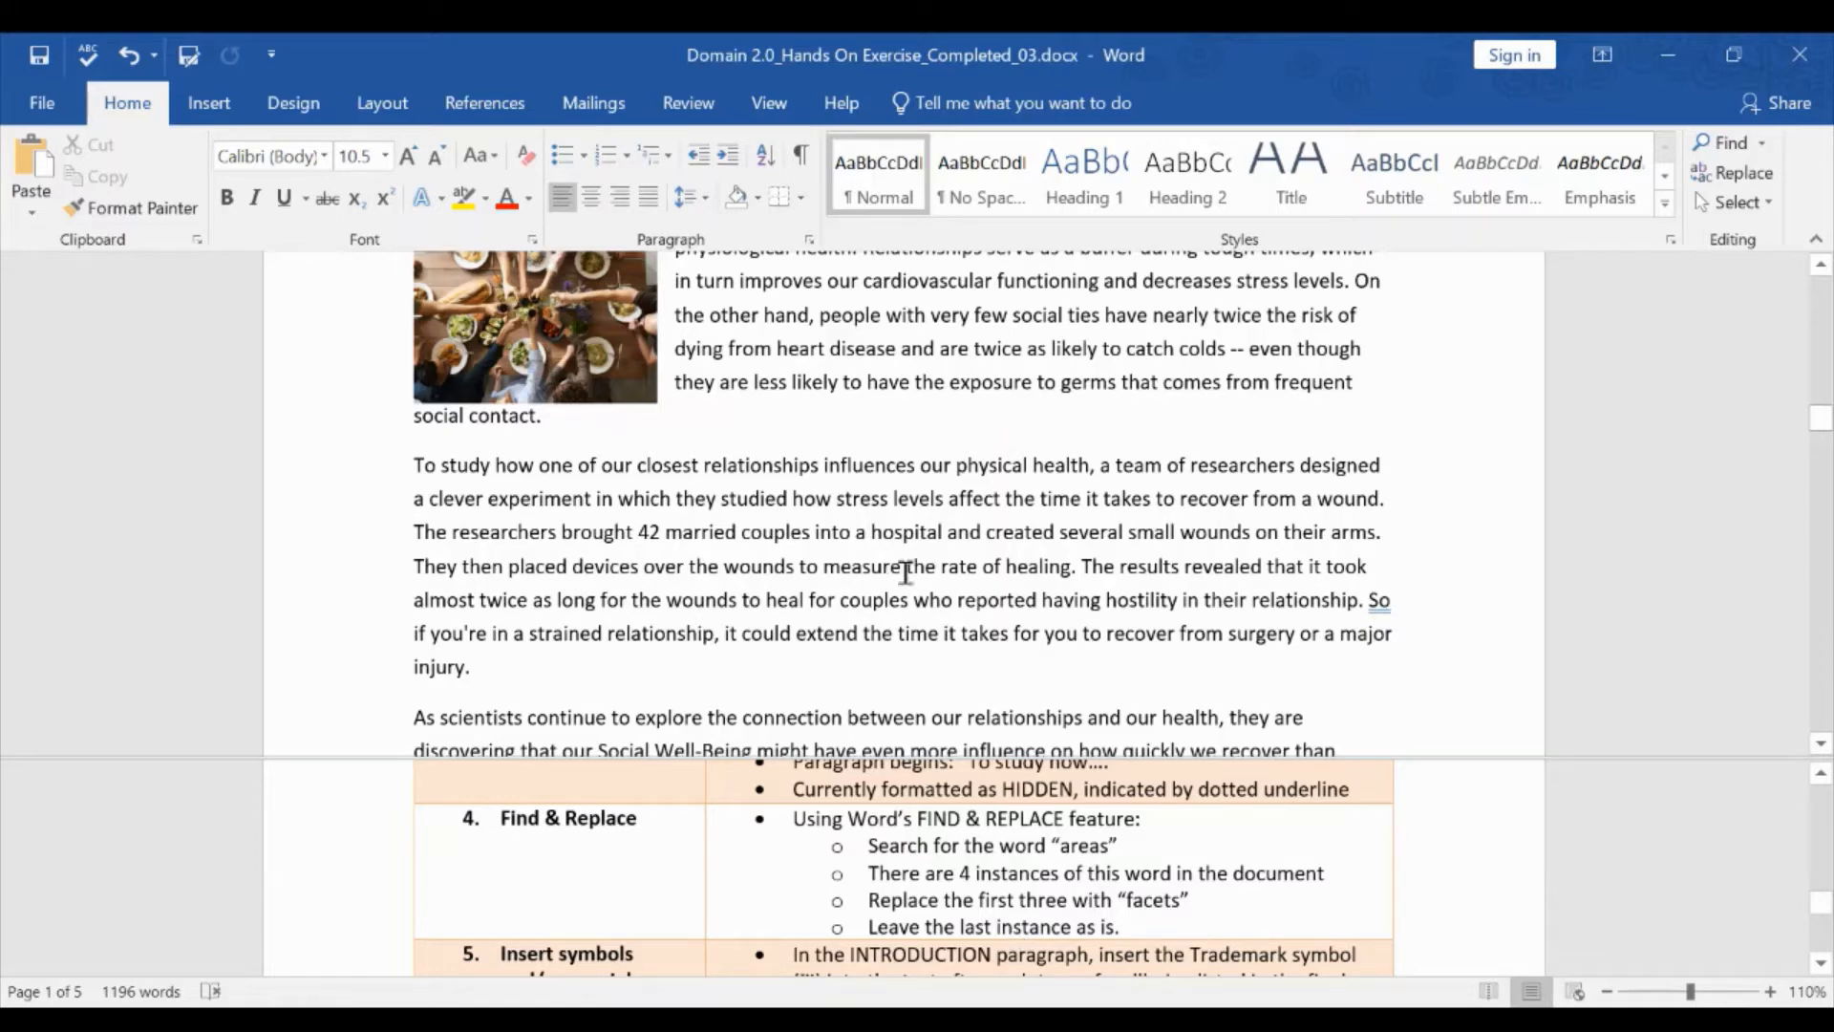
scroll(919, 580, "up", 1)
scroll(919, 579, "up", 15)
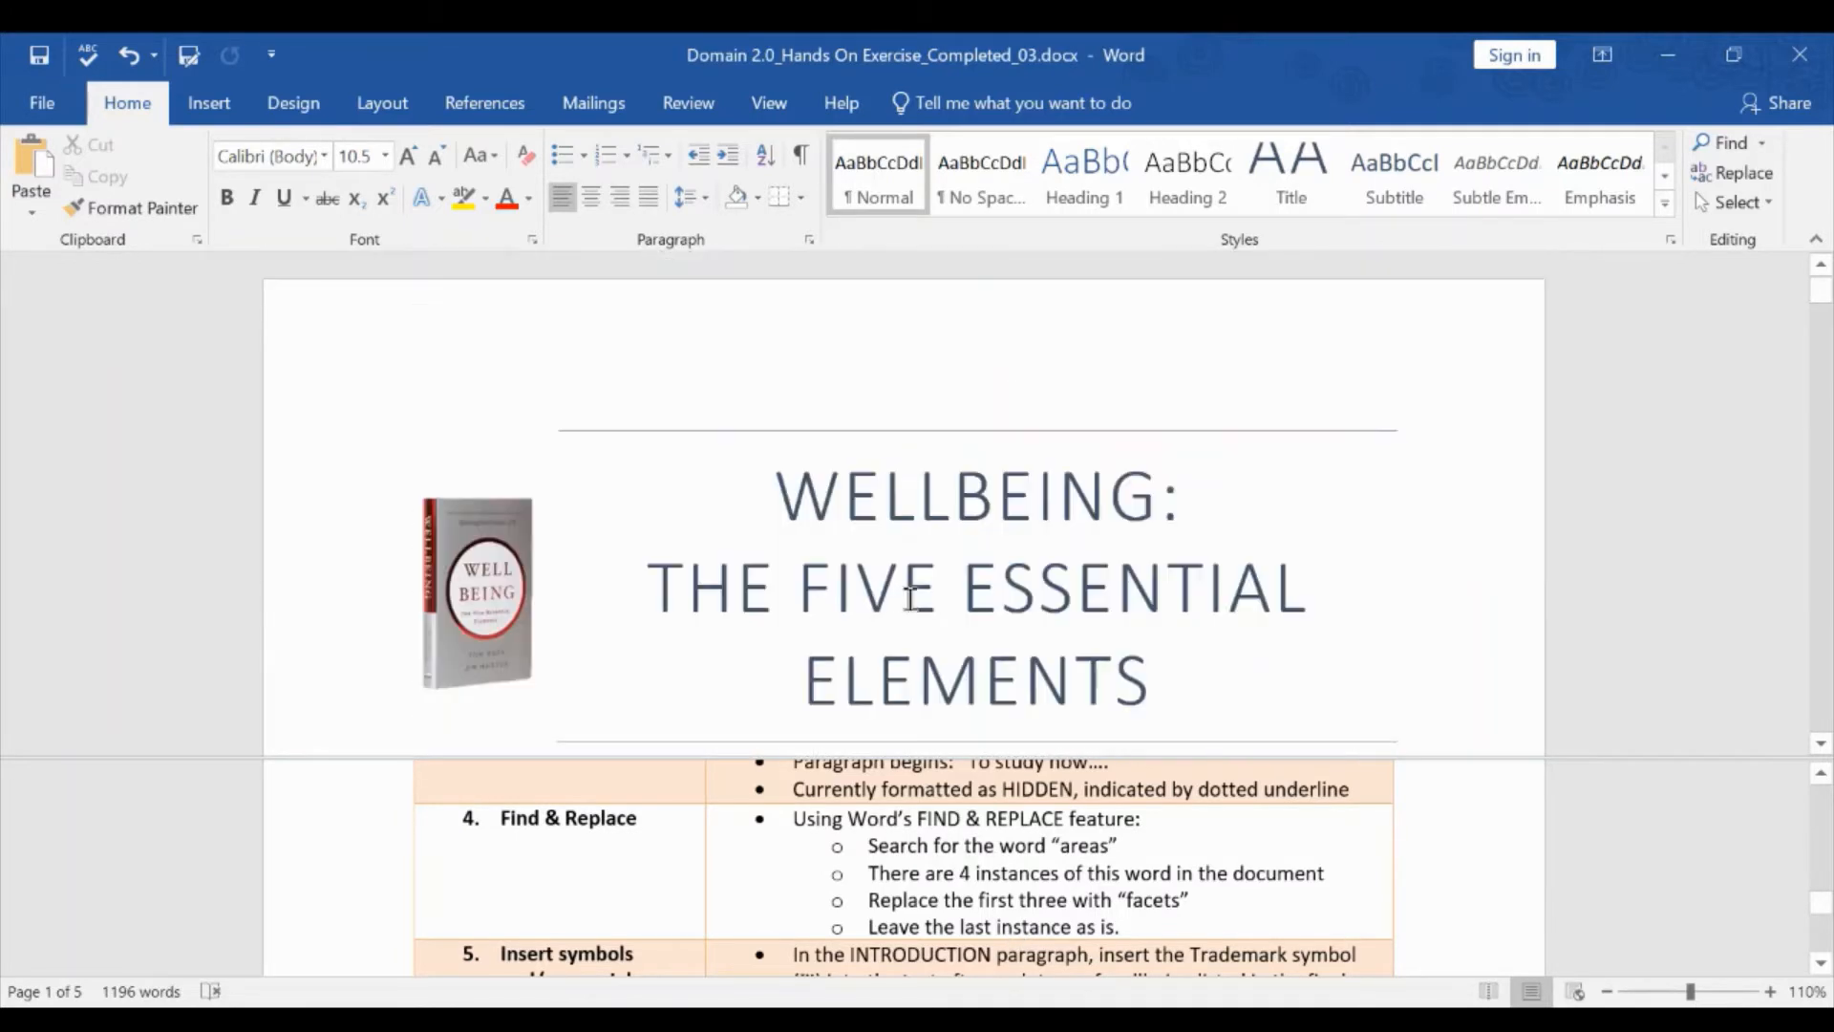
left_click(774, 503)
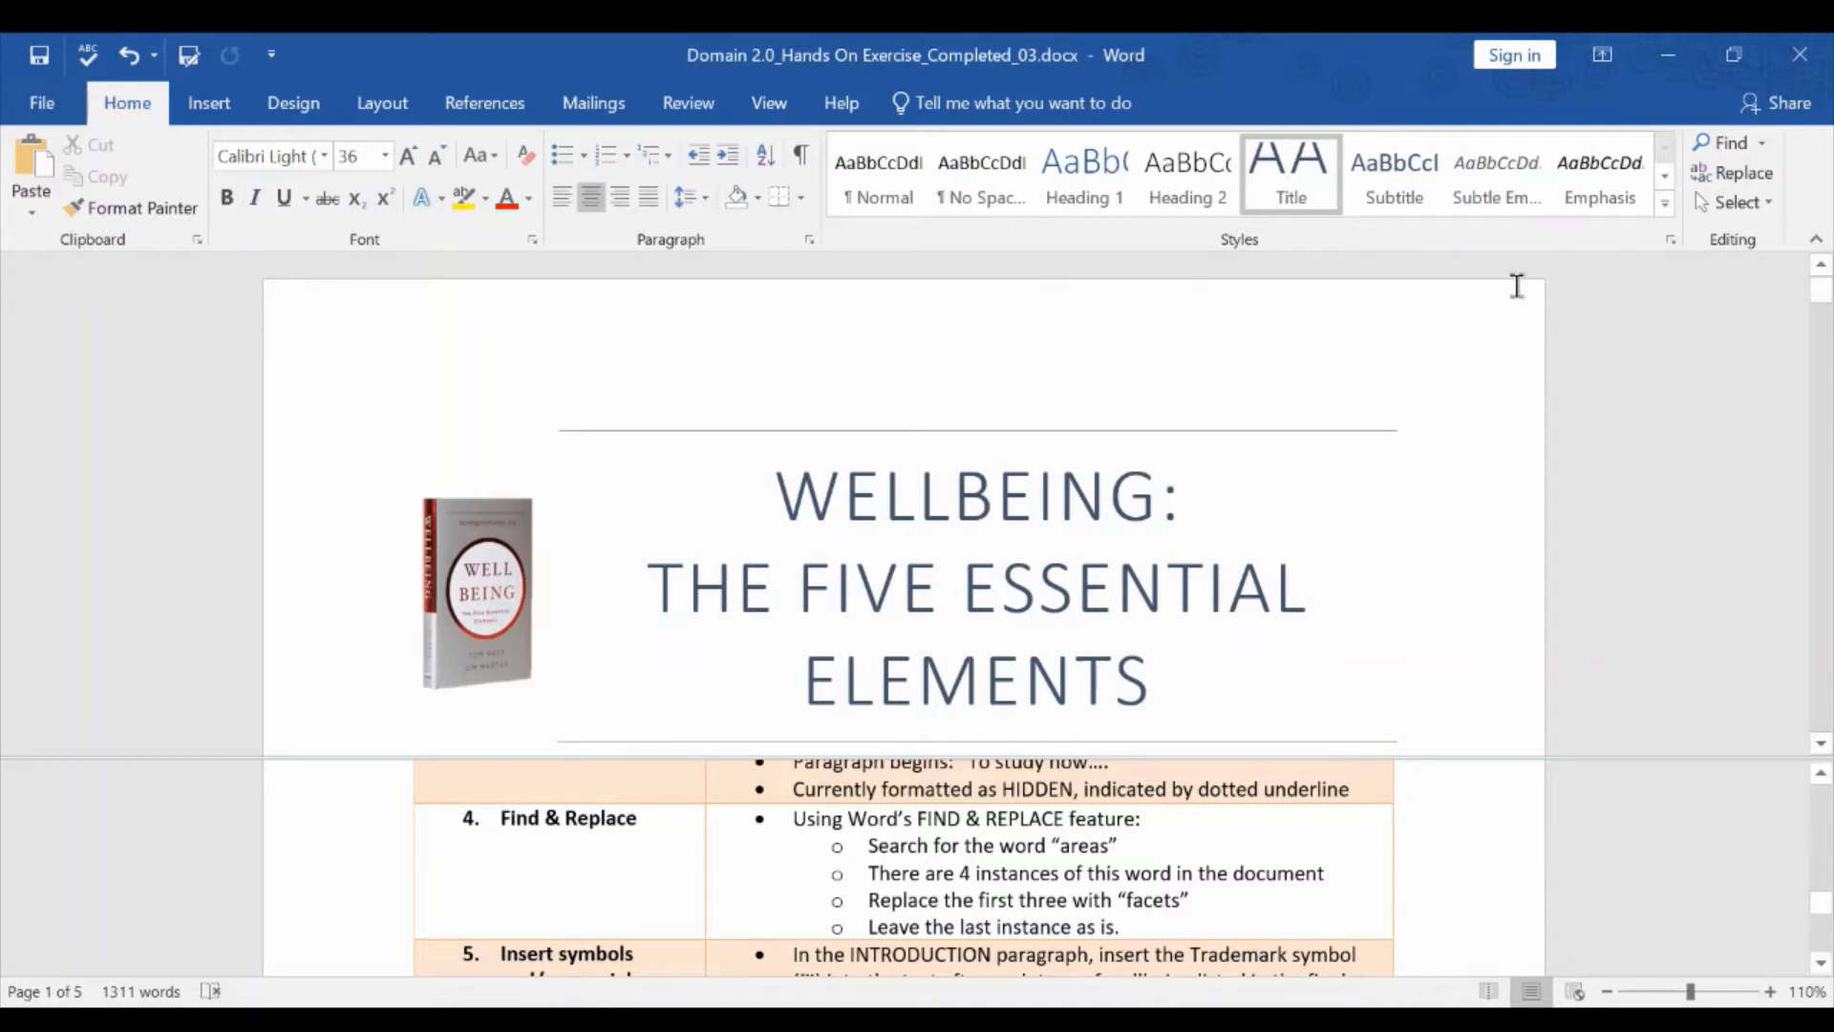
left_click(1741, 172)
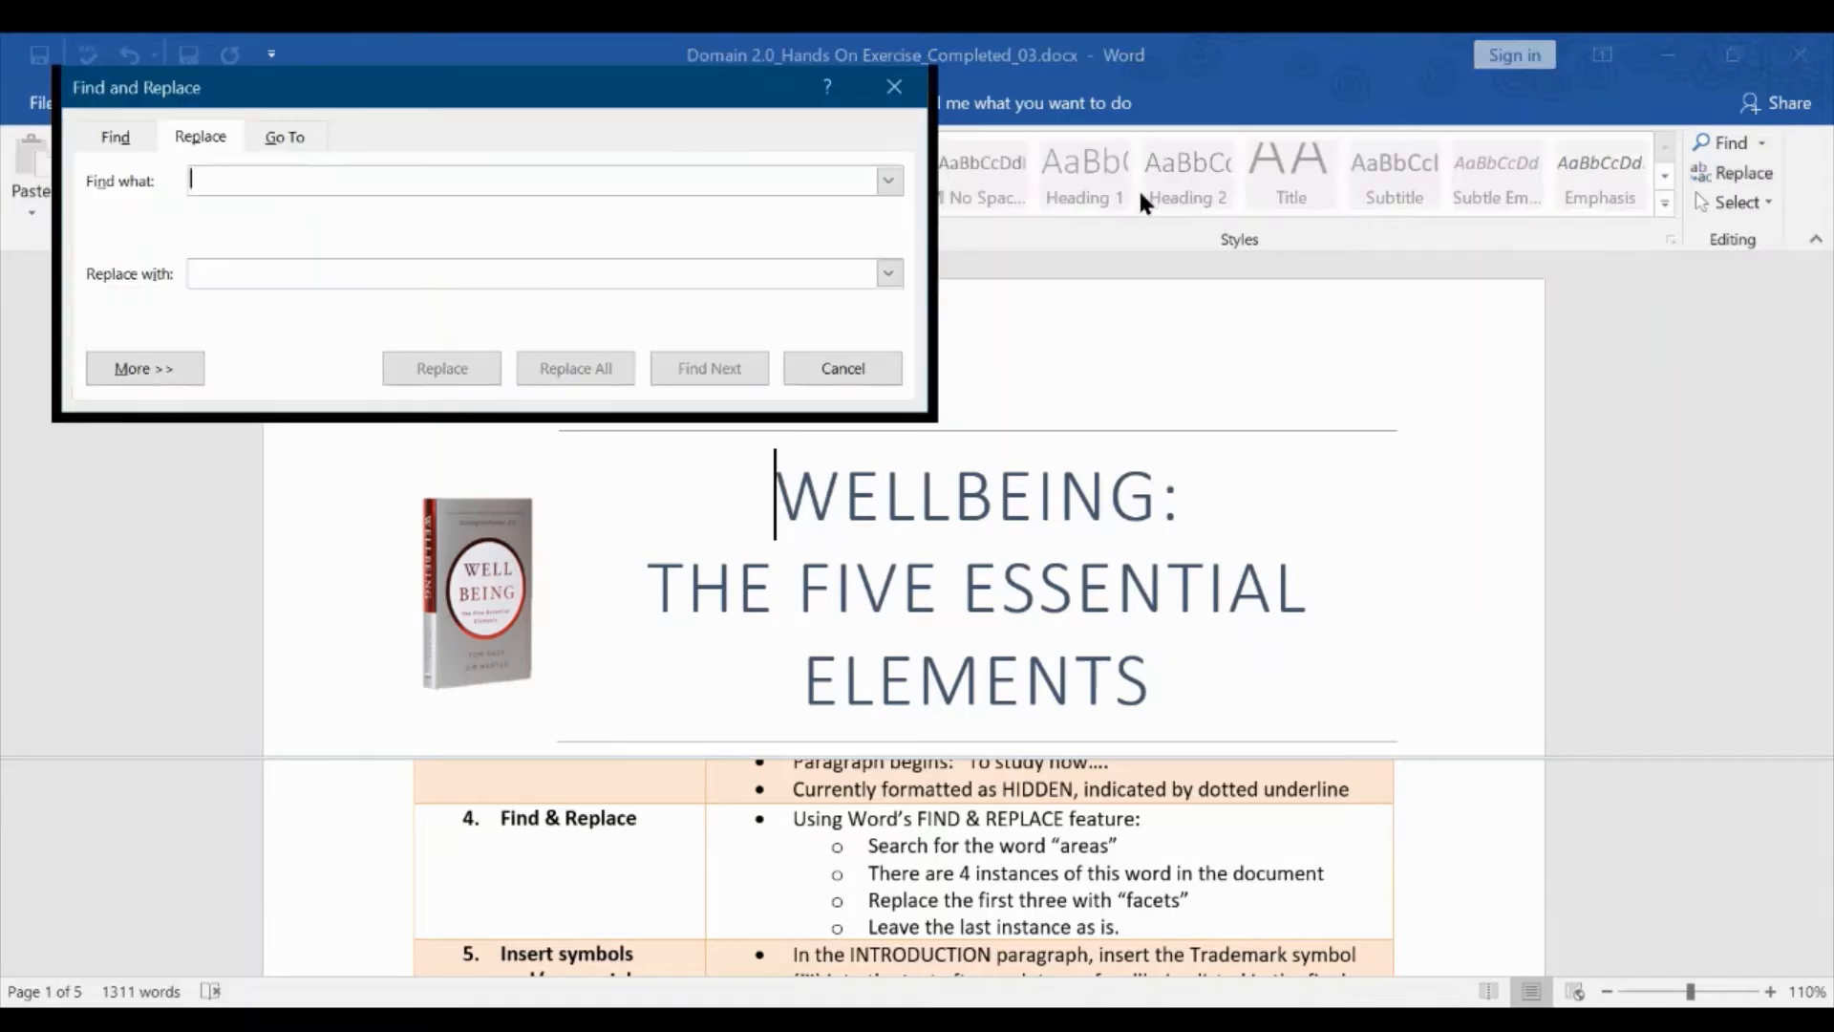
left_click_drag(531, 103, 504, 107)
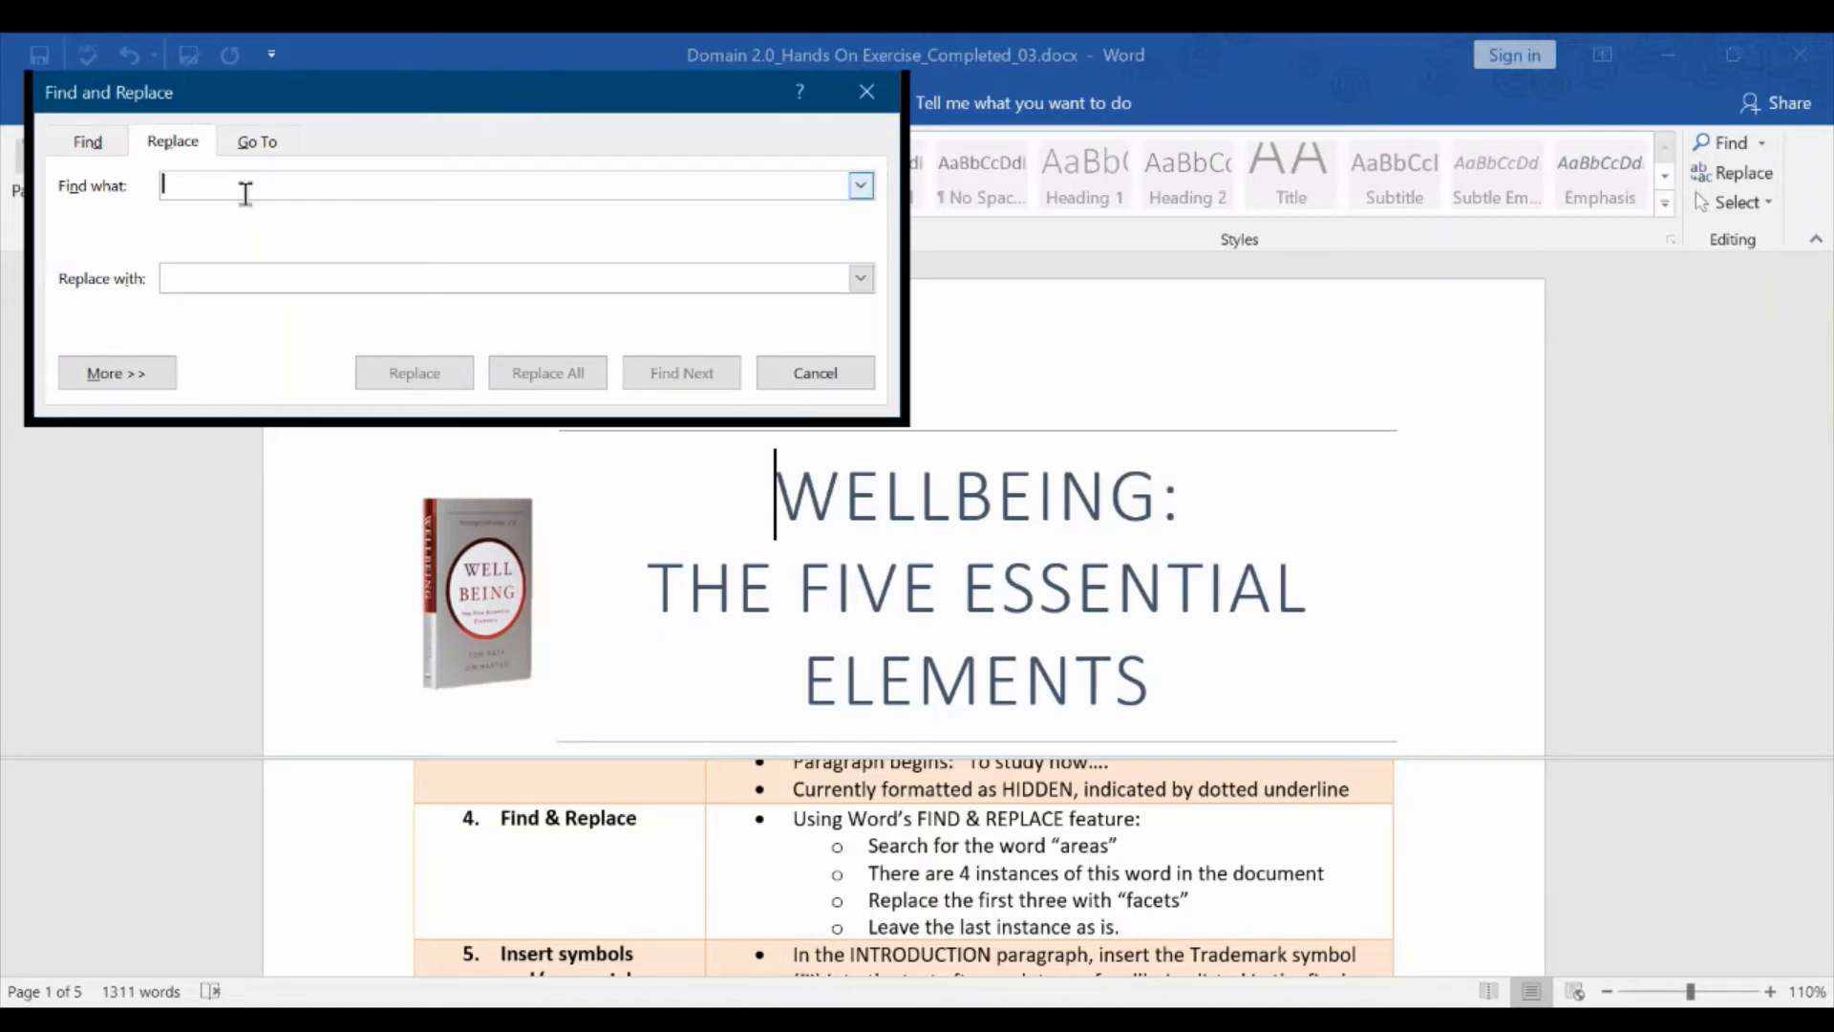
type("areas")
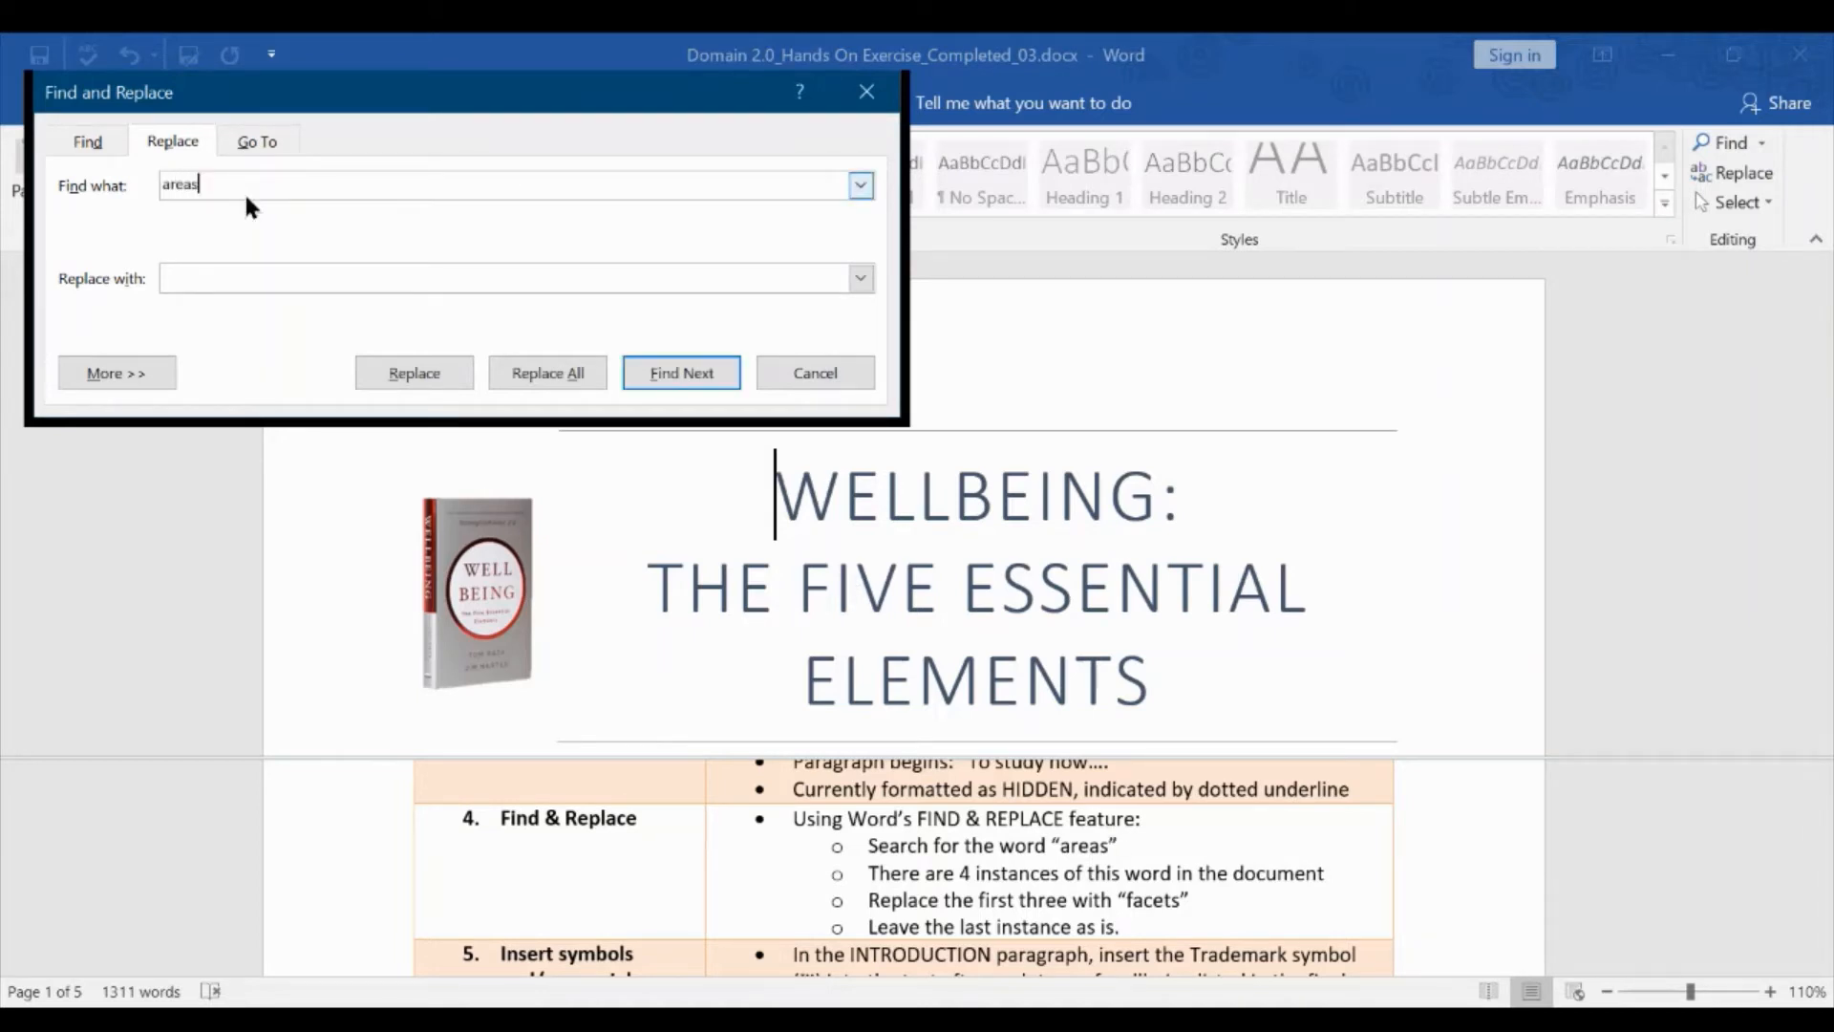
key("Tab")
type("facets")
left_click(685, 372)
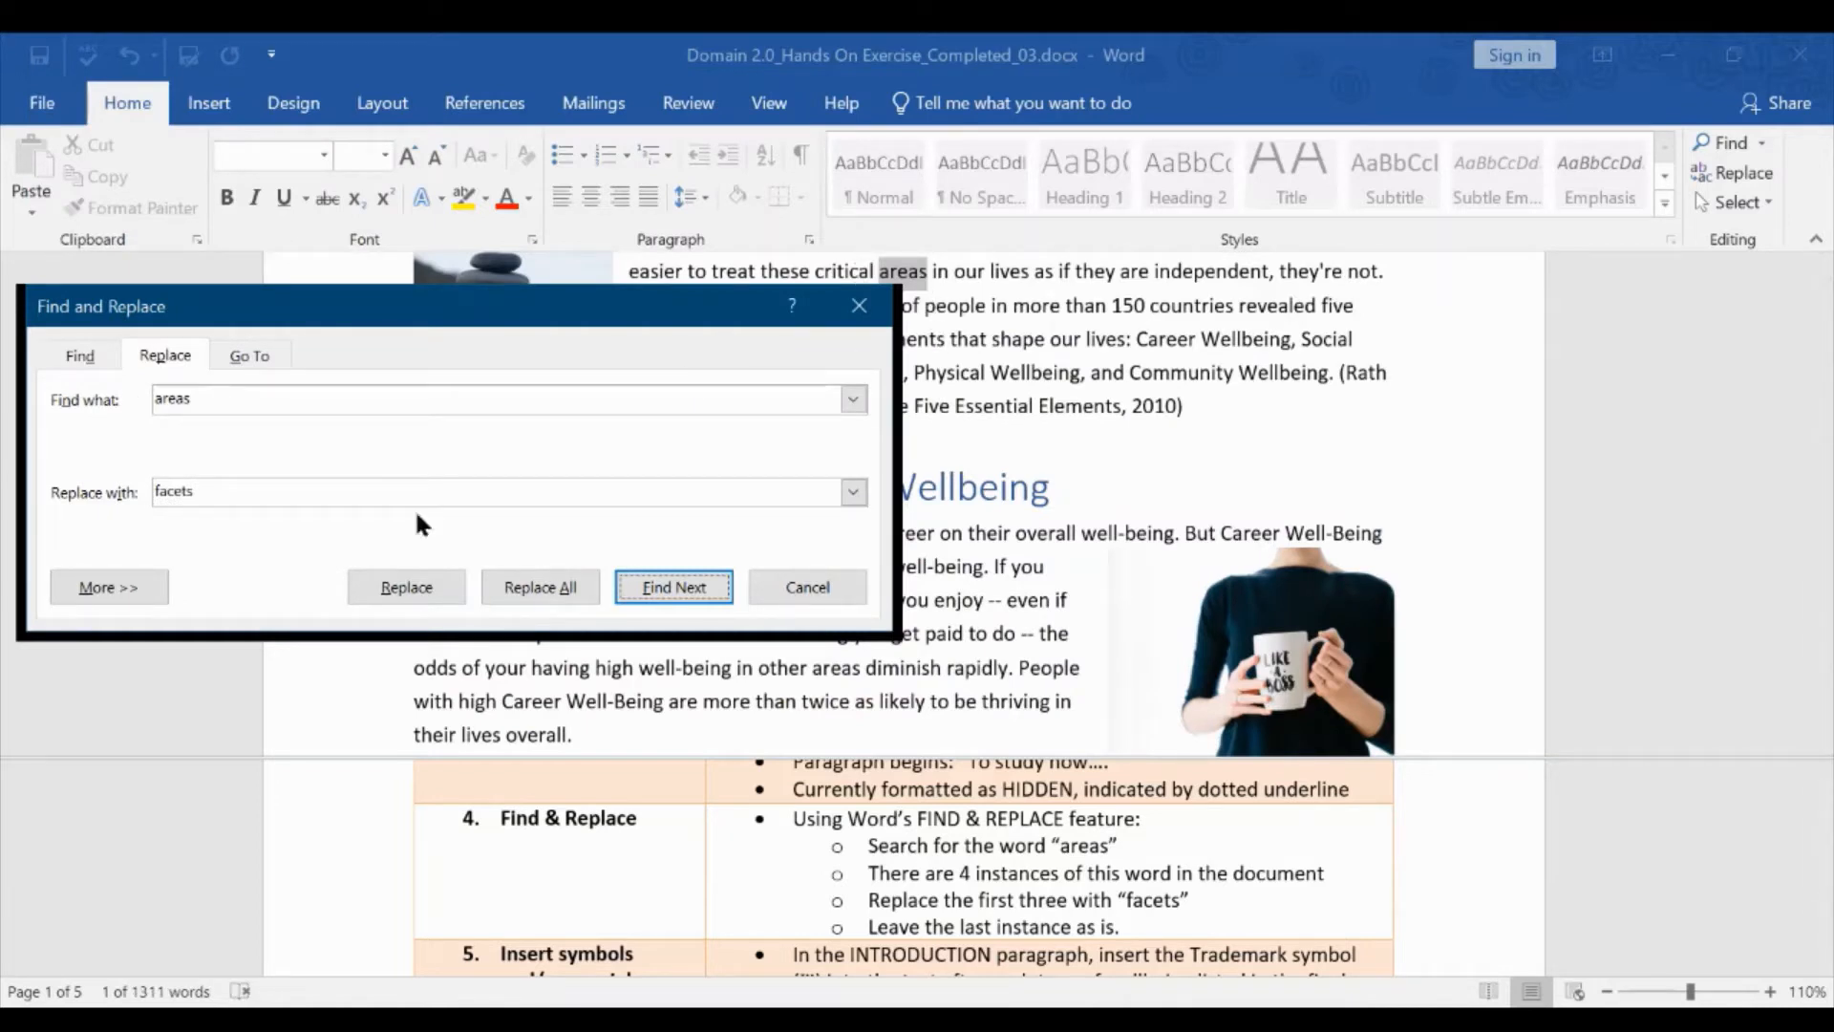
Replace the first three instances of "areas" with "facets", leave the last one as is, and close Find and Replace.
left_click(394, 588)
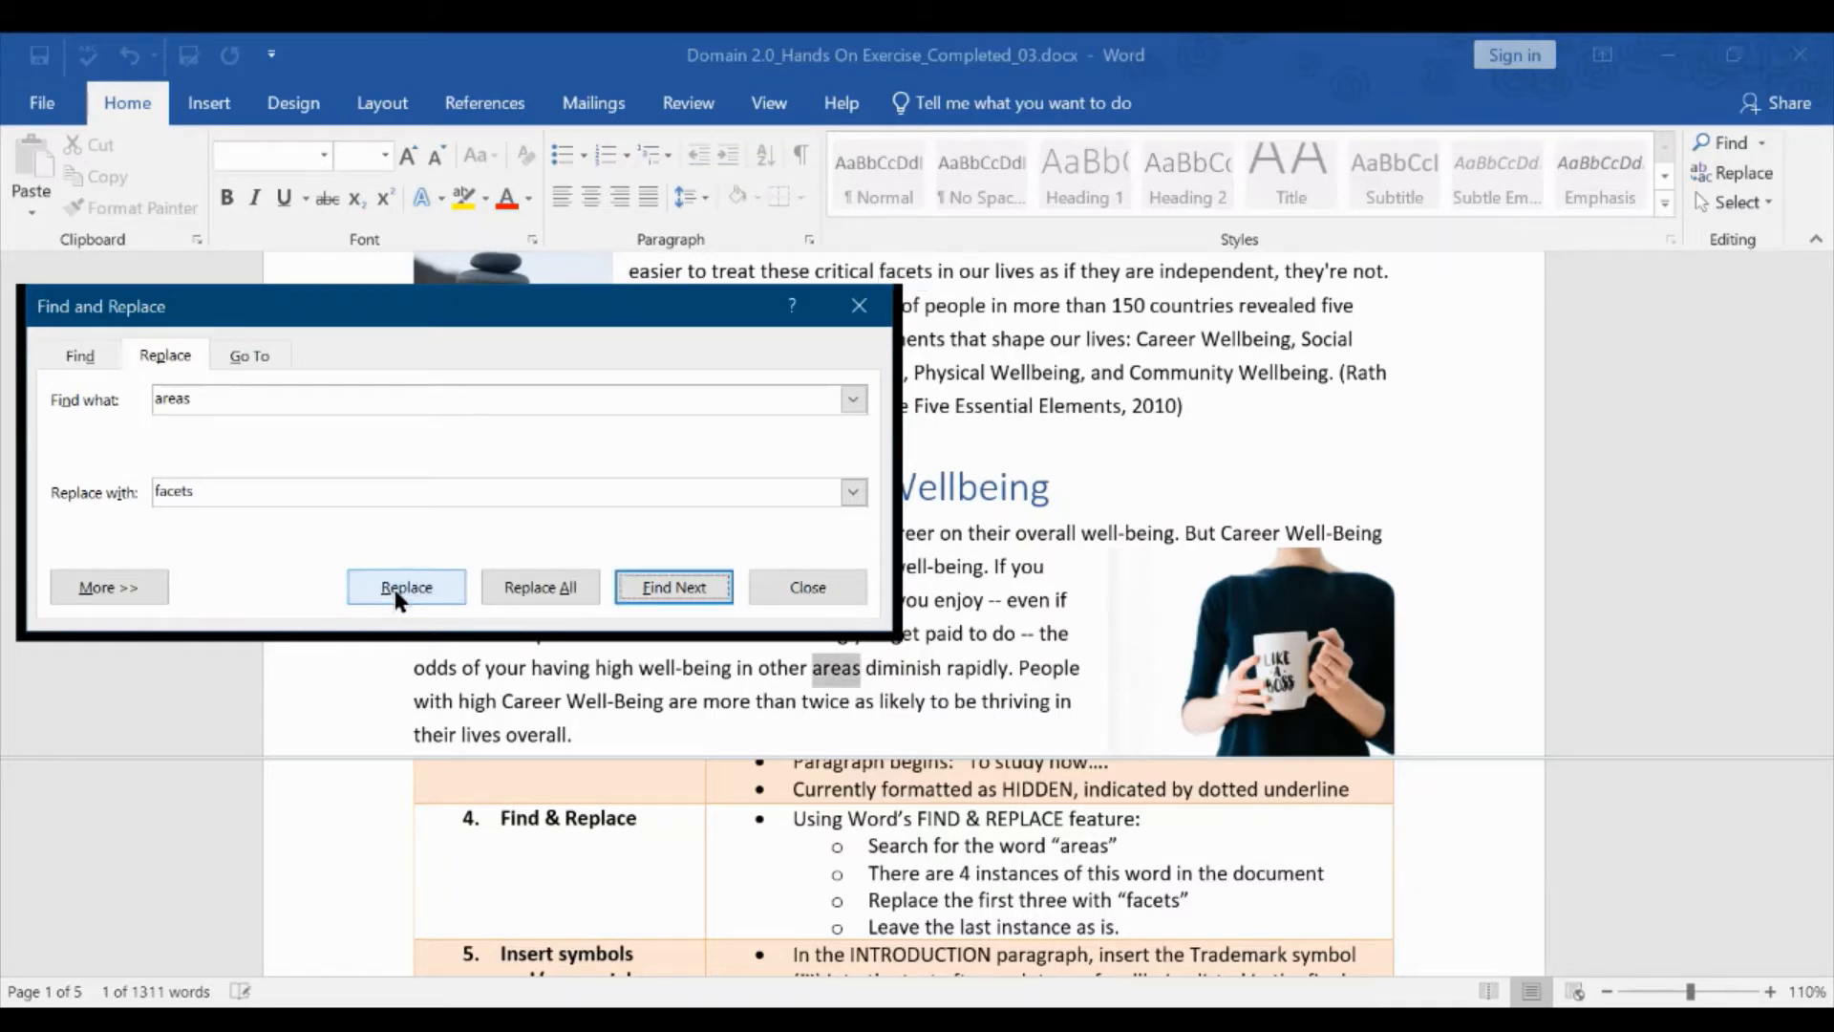
left_click_drag(462, 313, 461, 281)
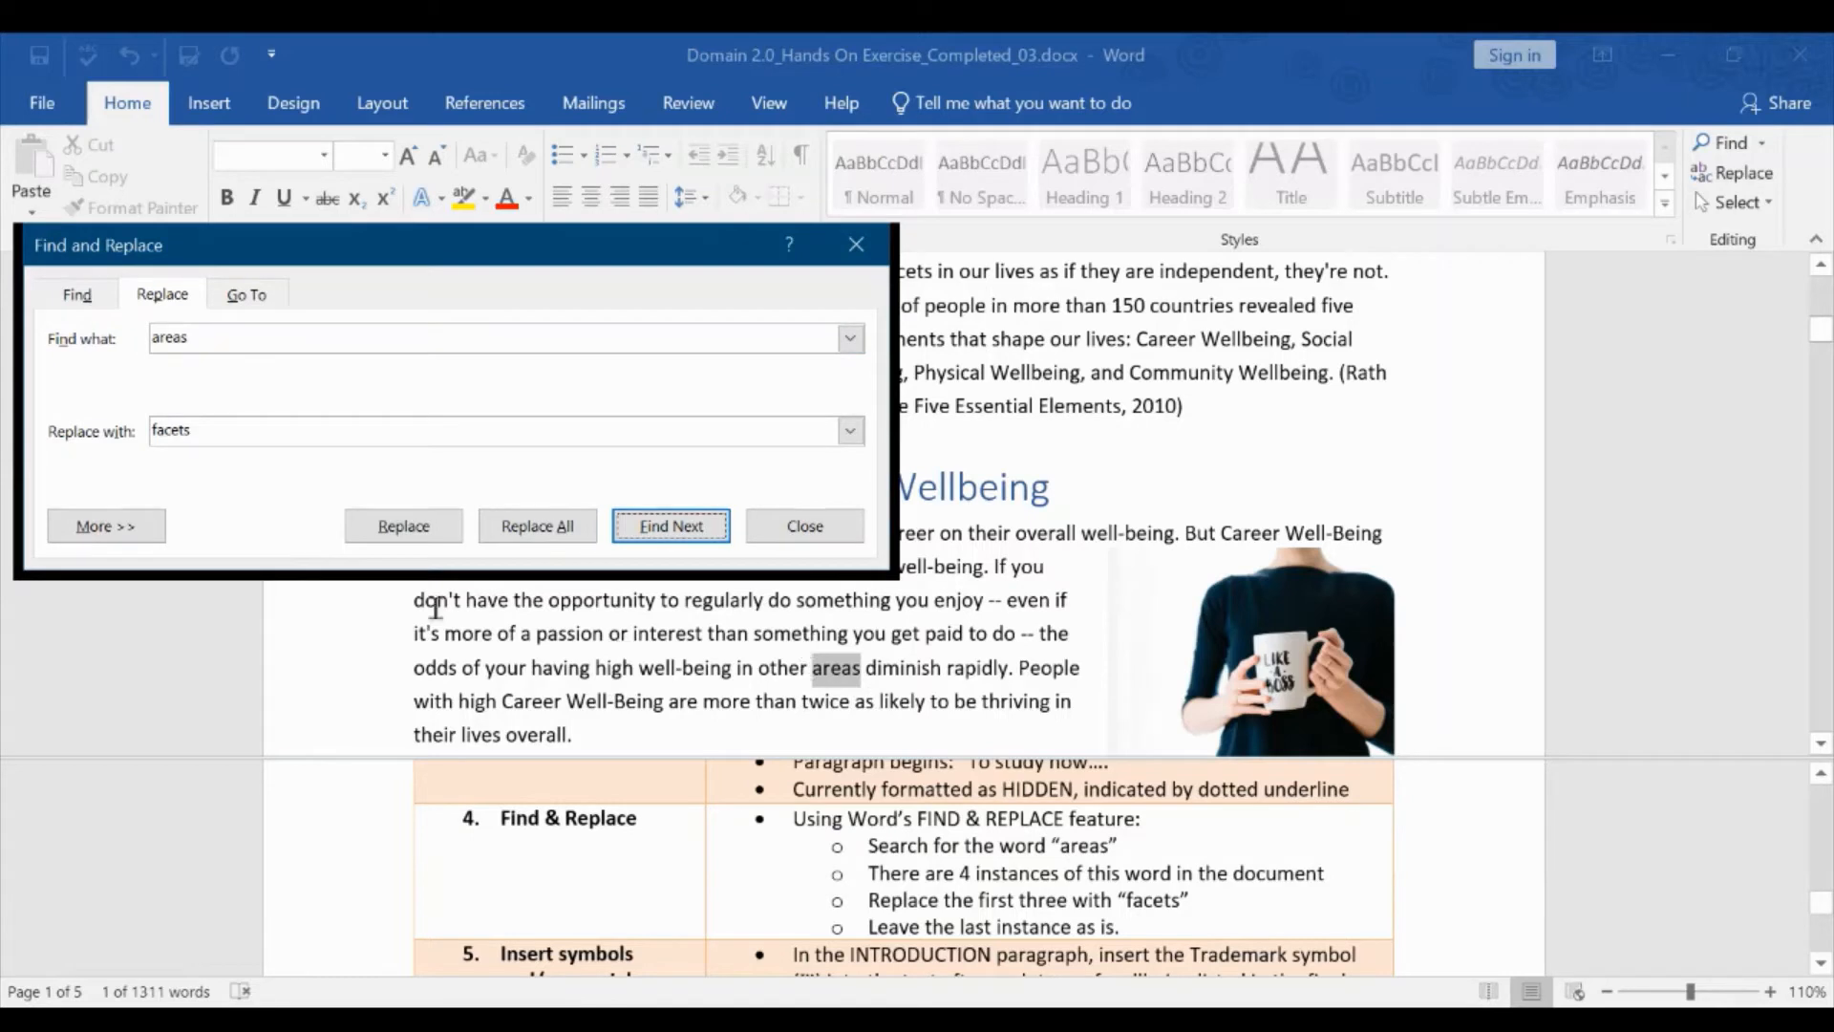
left_click(380, 528)
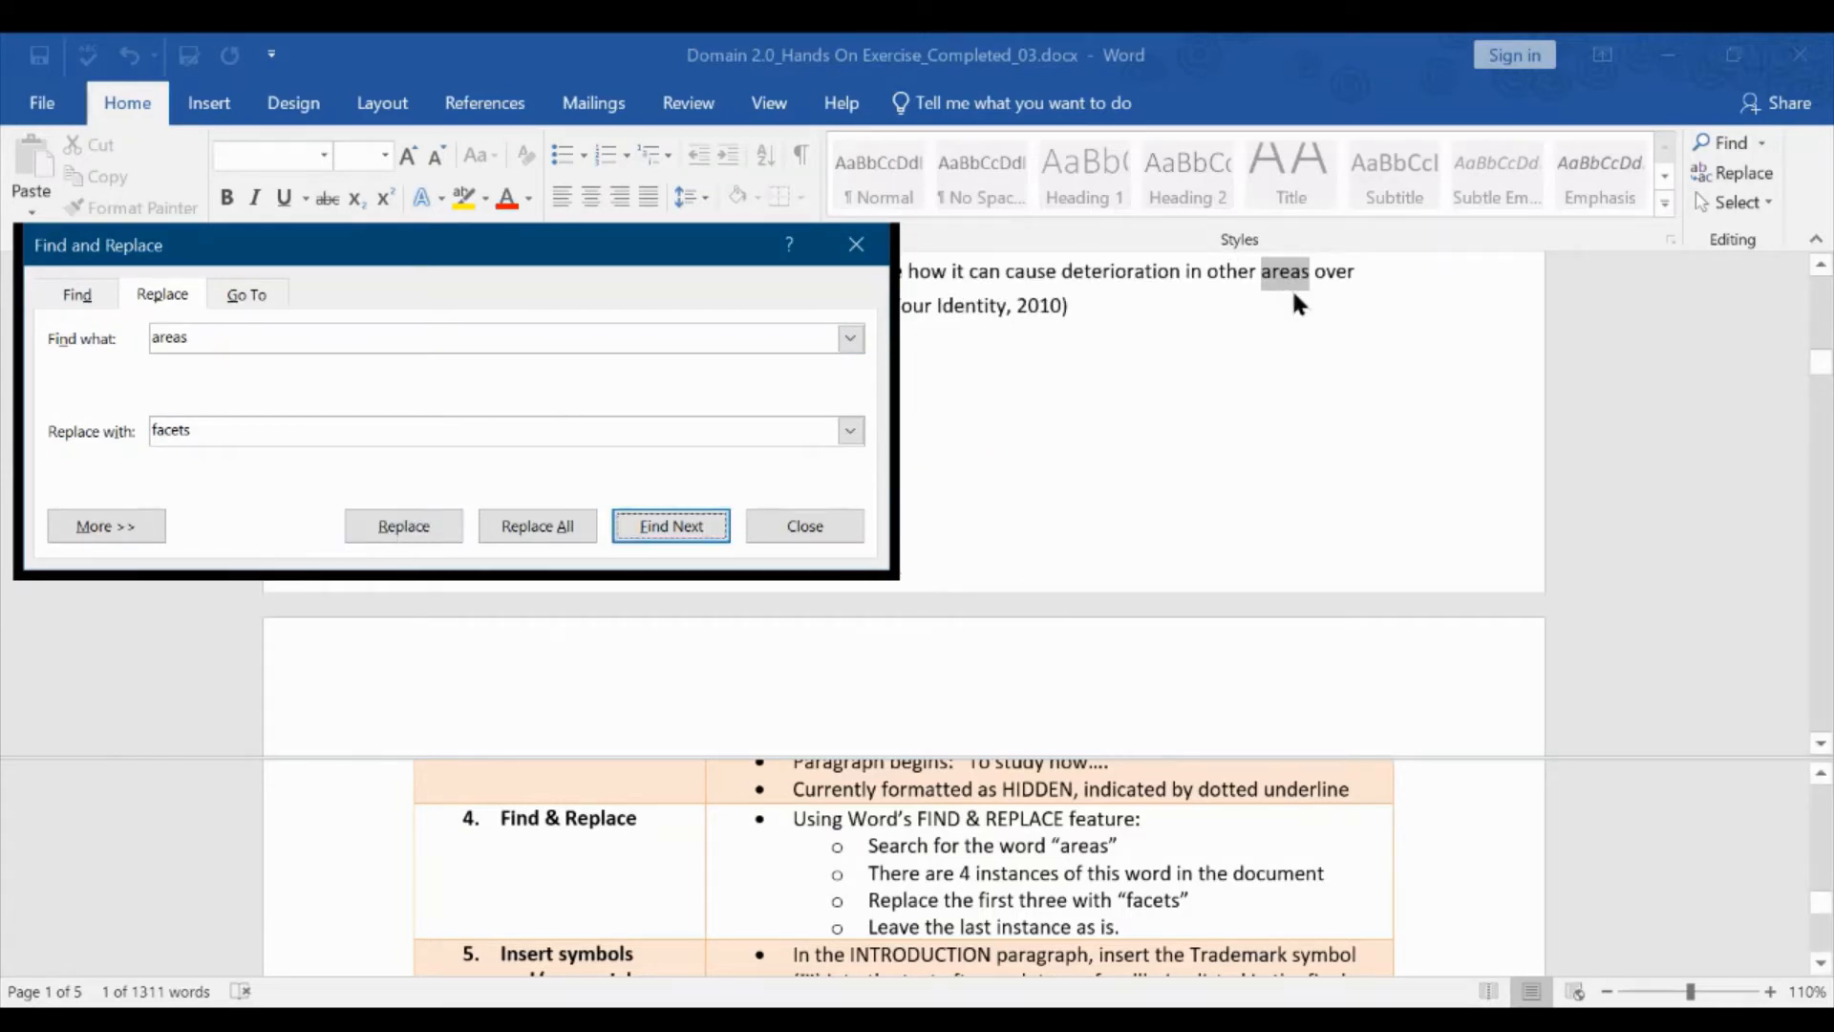
left_click(409, 527)
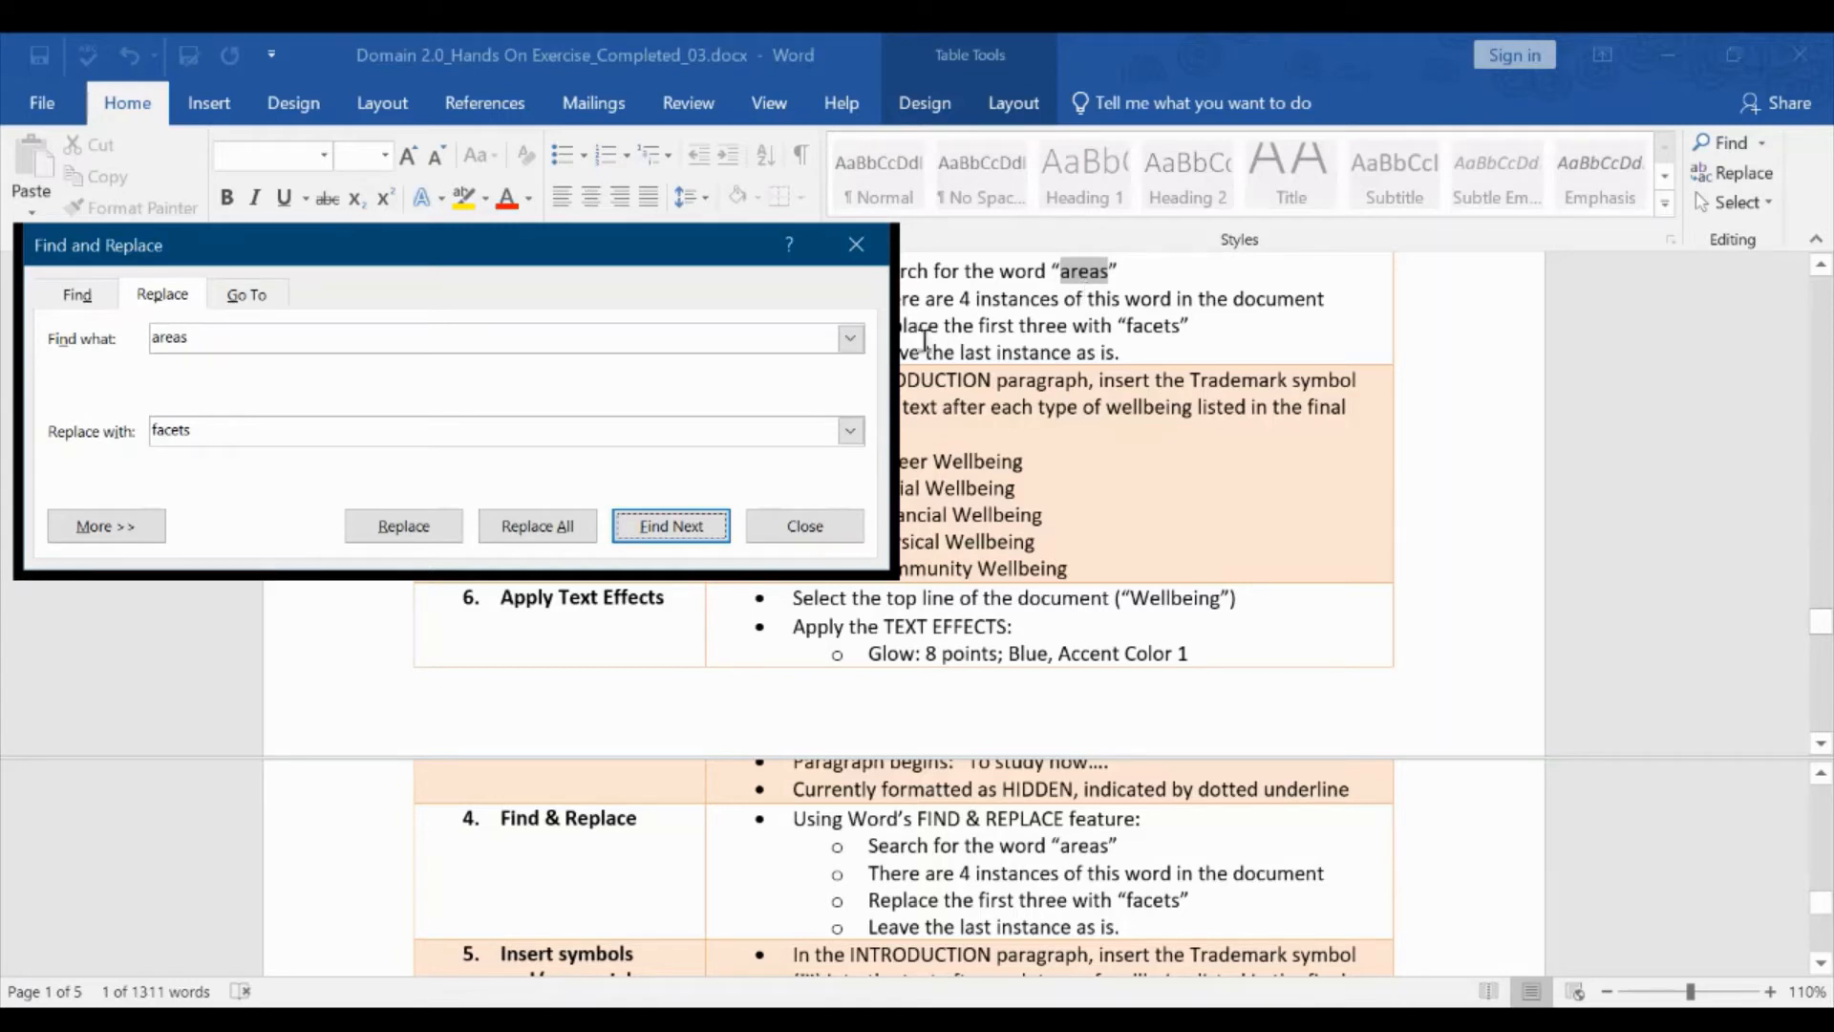
left_click(805, 528)
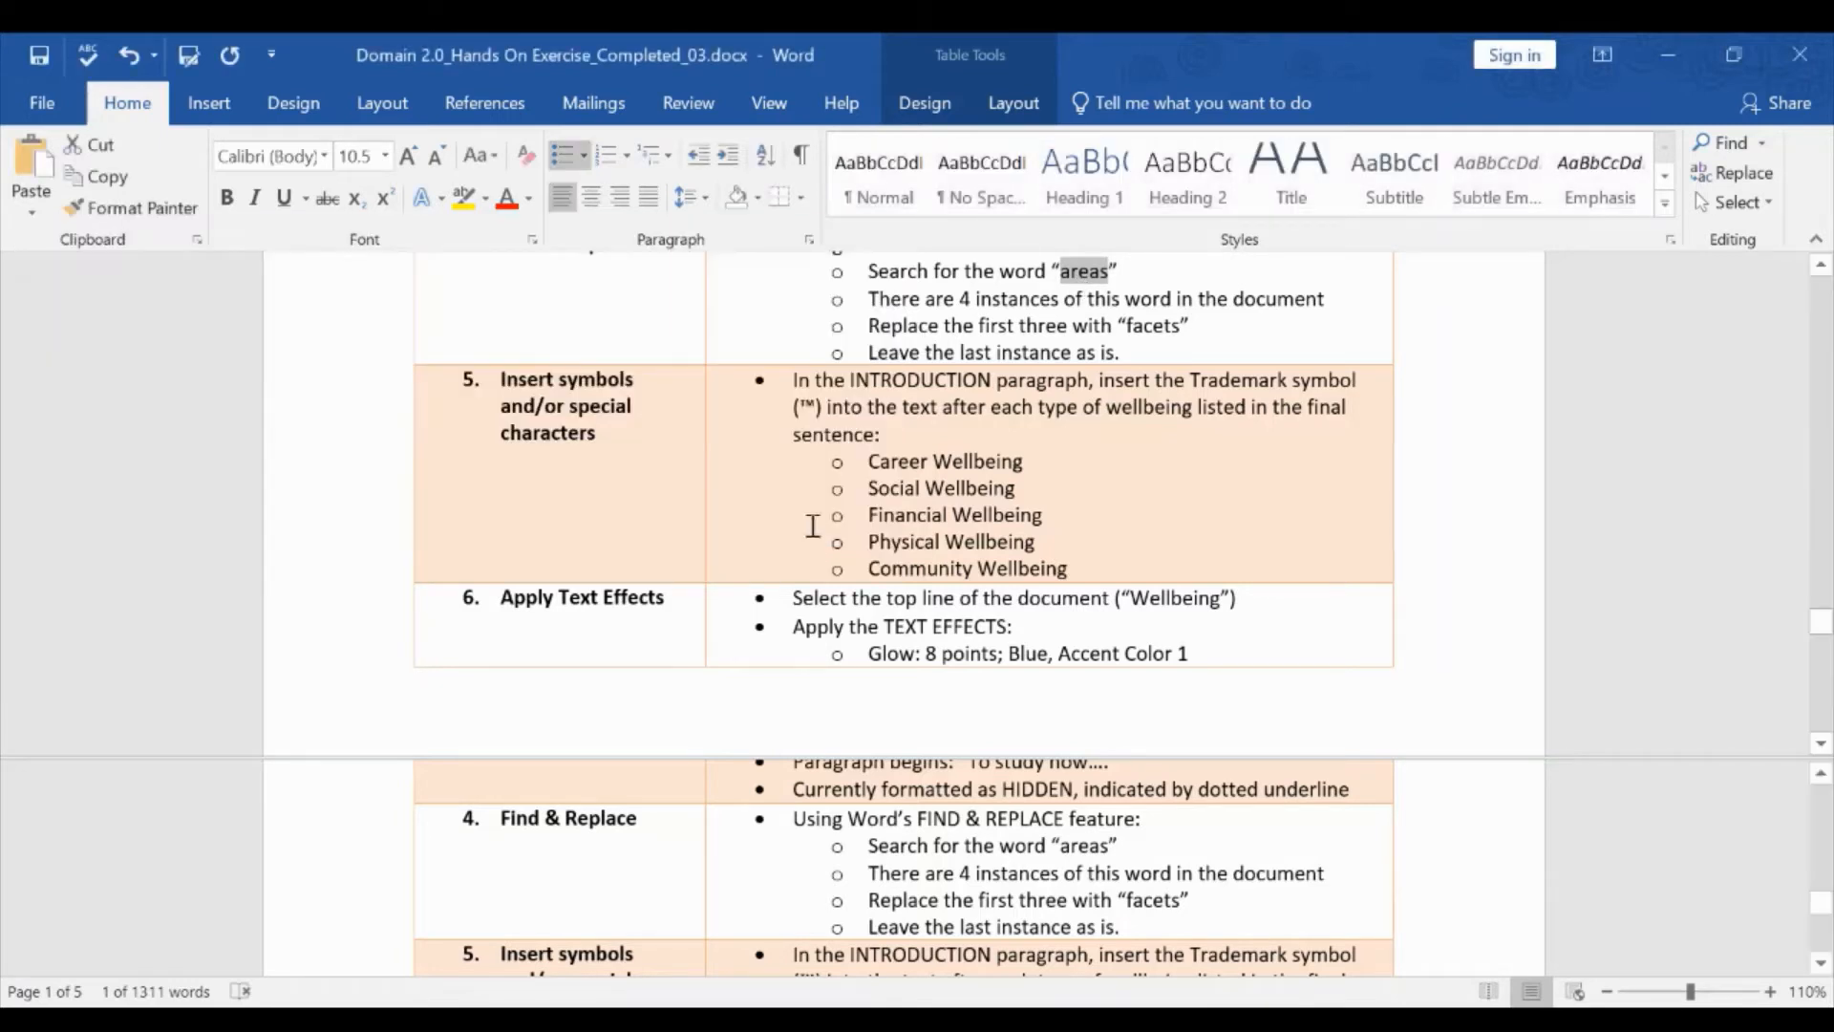
Insert the Trade Mark Sign (™) from the full symbol set after "Career Wellbeing" in the Introduction paragraph's final sentence.
scroll(877, 846, "down", 3)
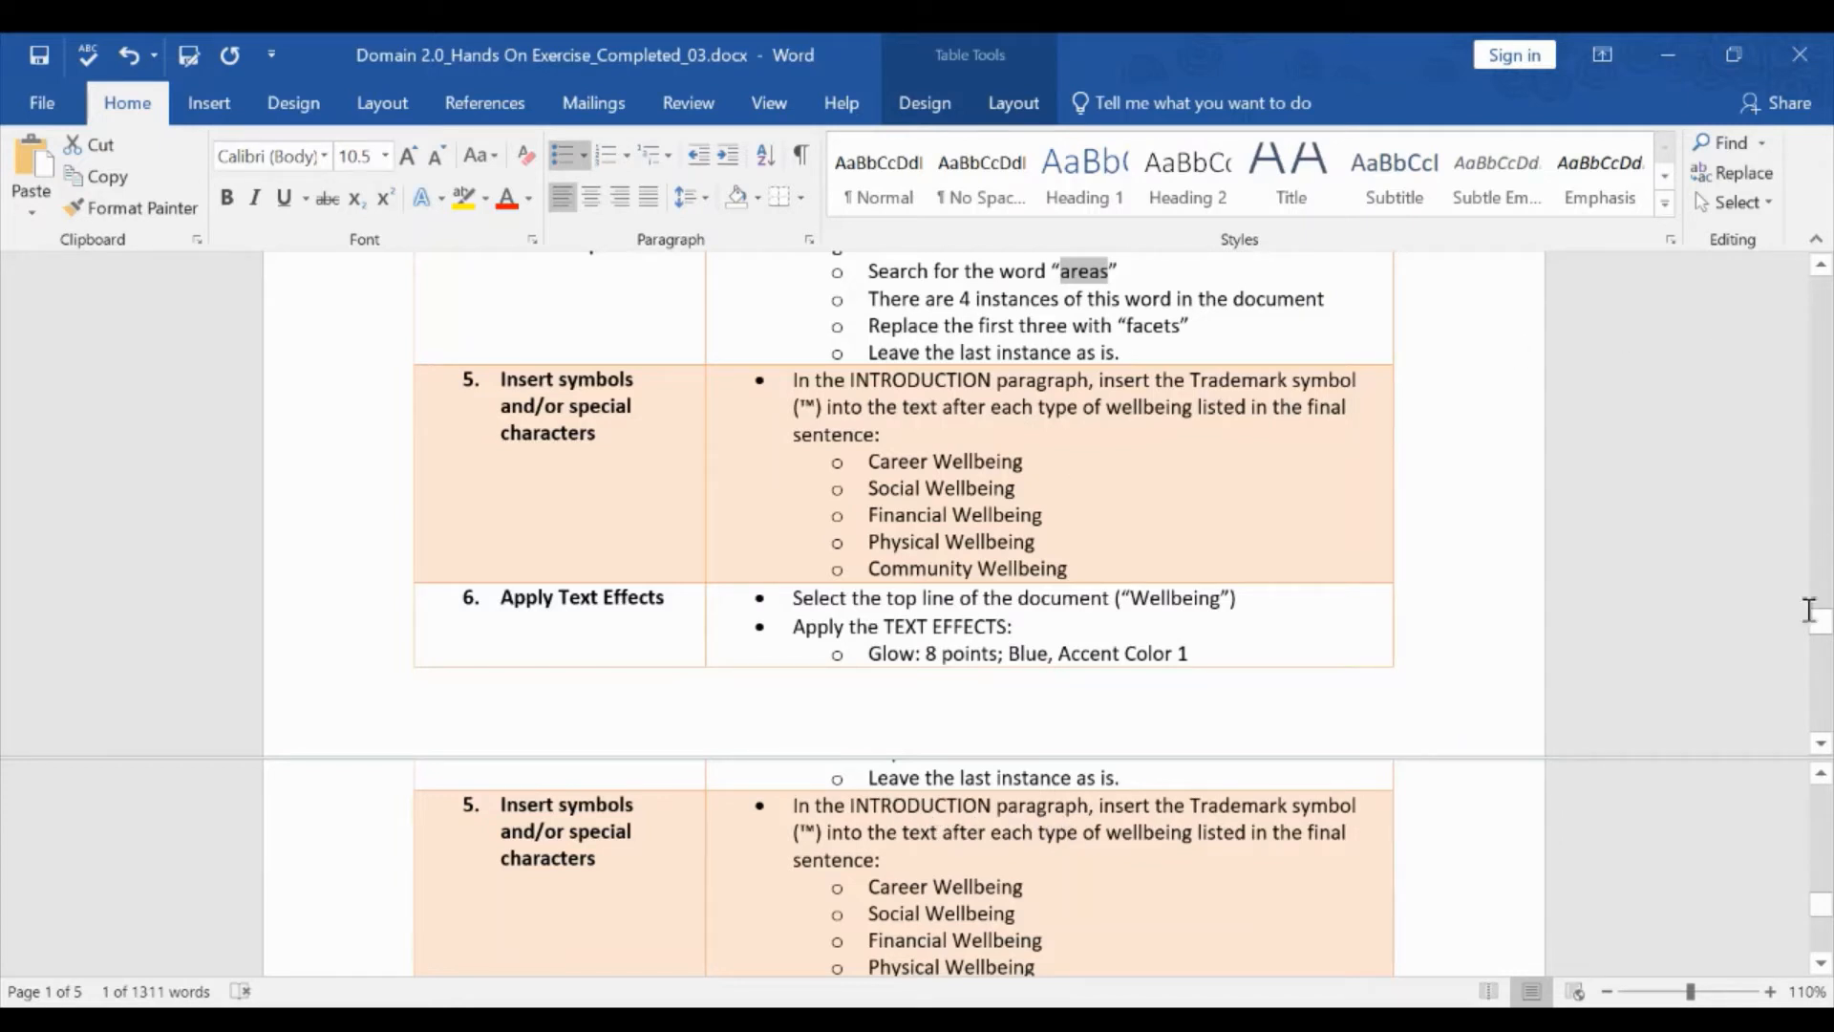
left_click_drag(1825, 627, 1777, 315)
scroll(1381, 458, "down", 1)
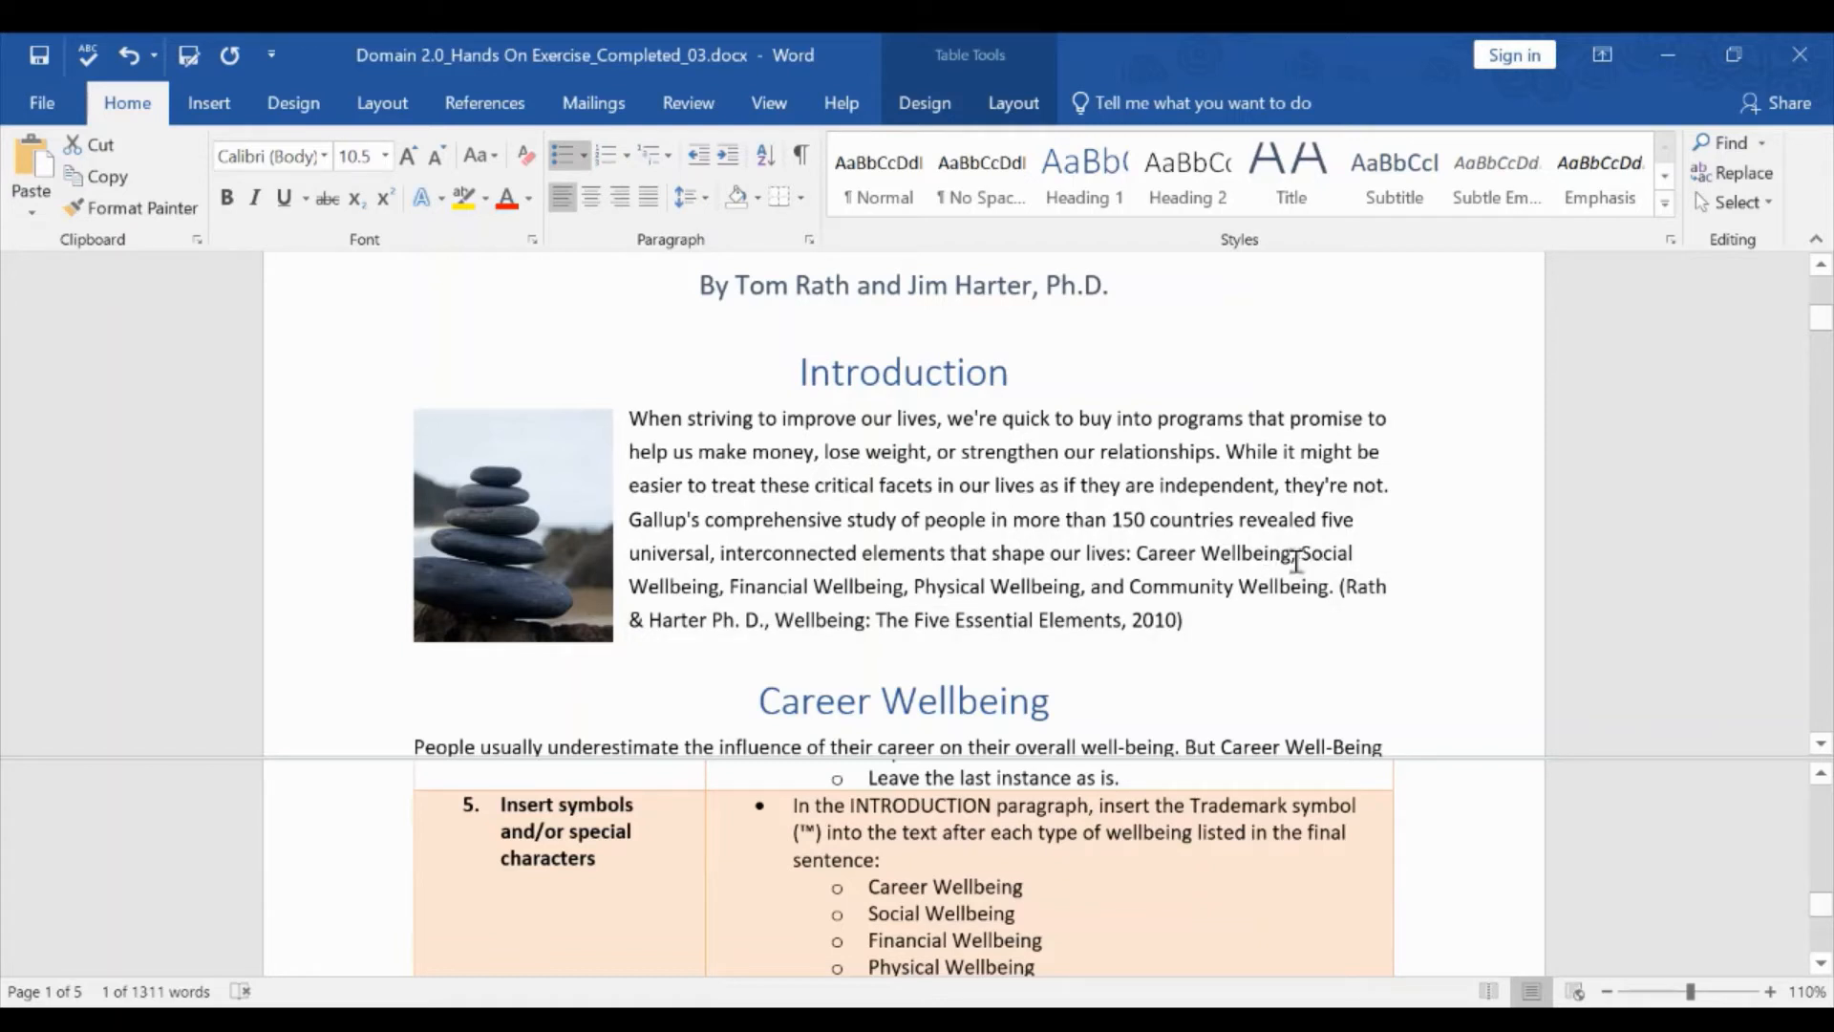
left_click(1330, 581)
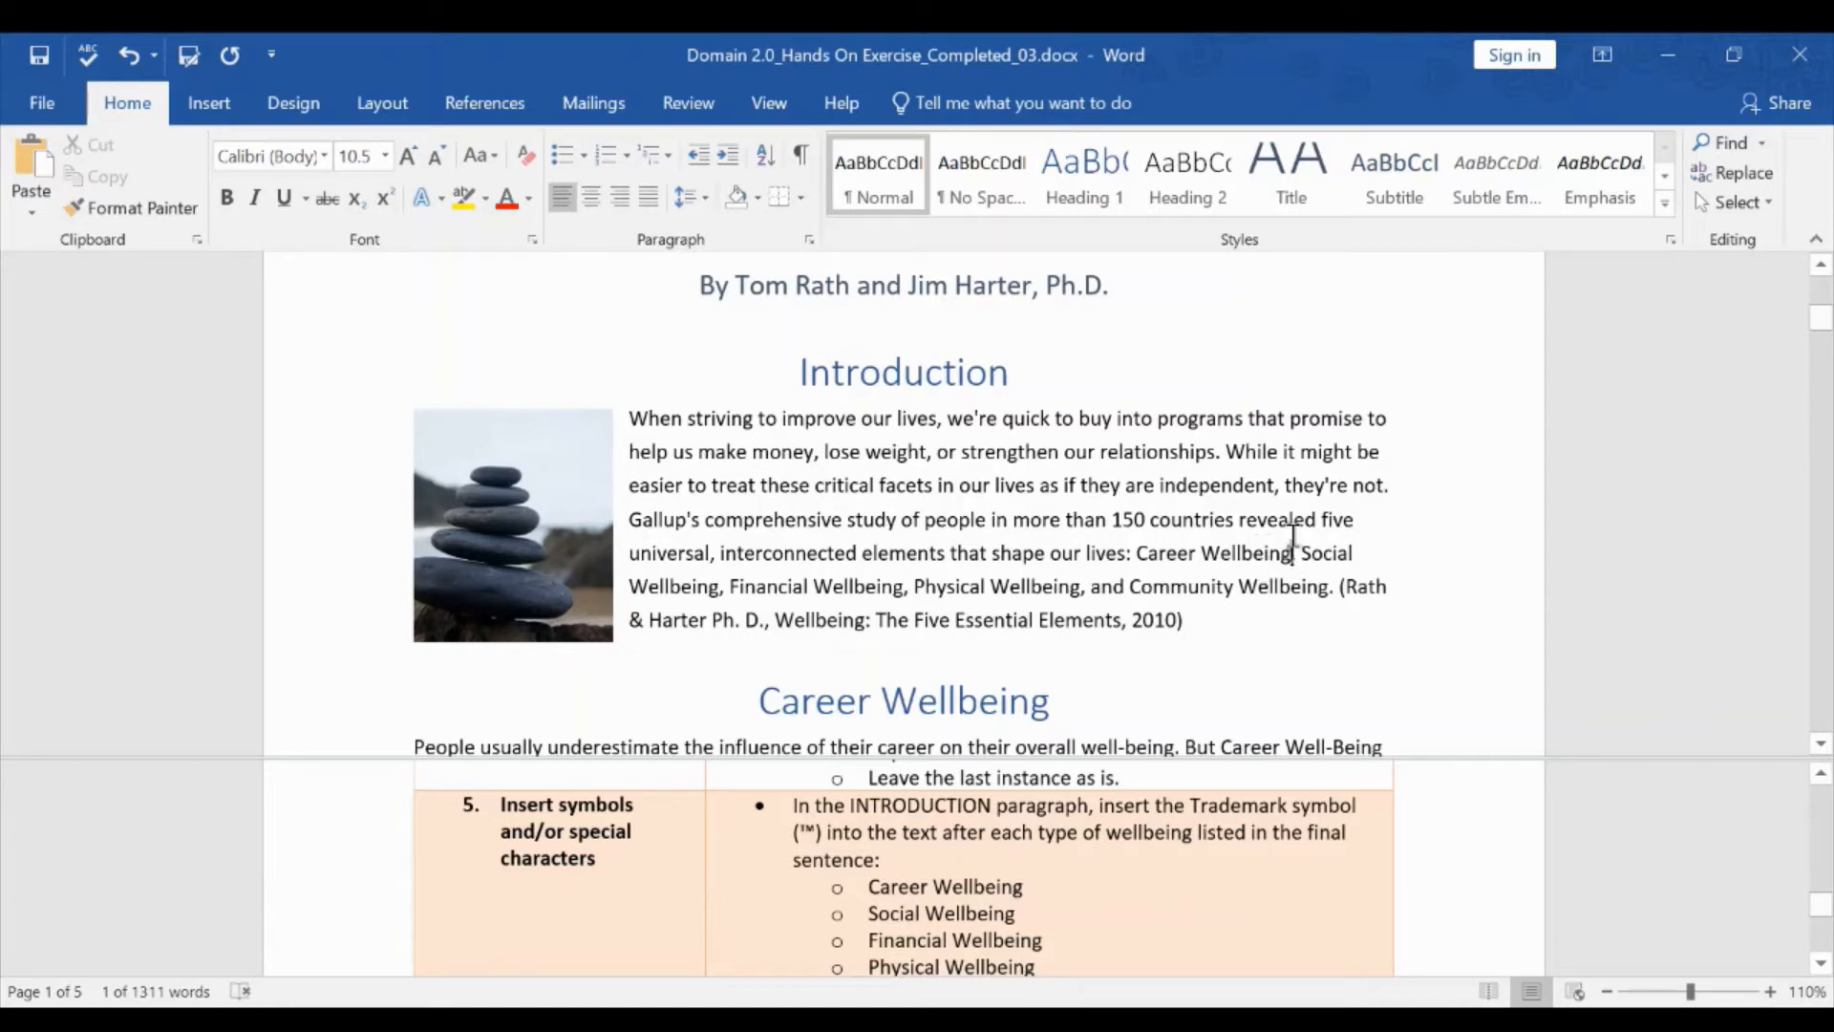
left_click(1292, 554)
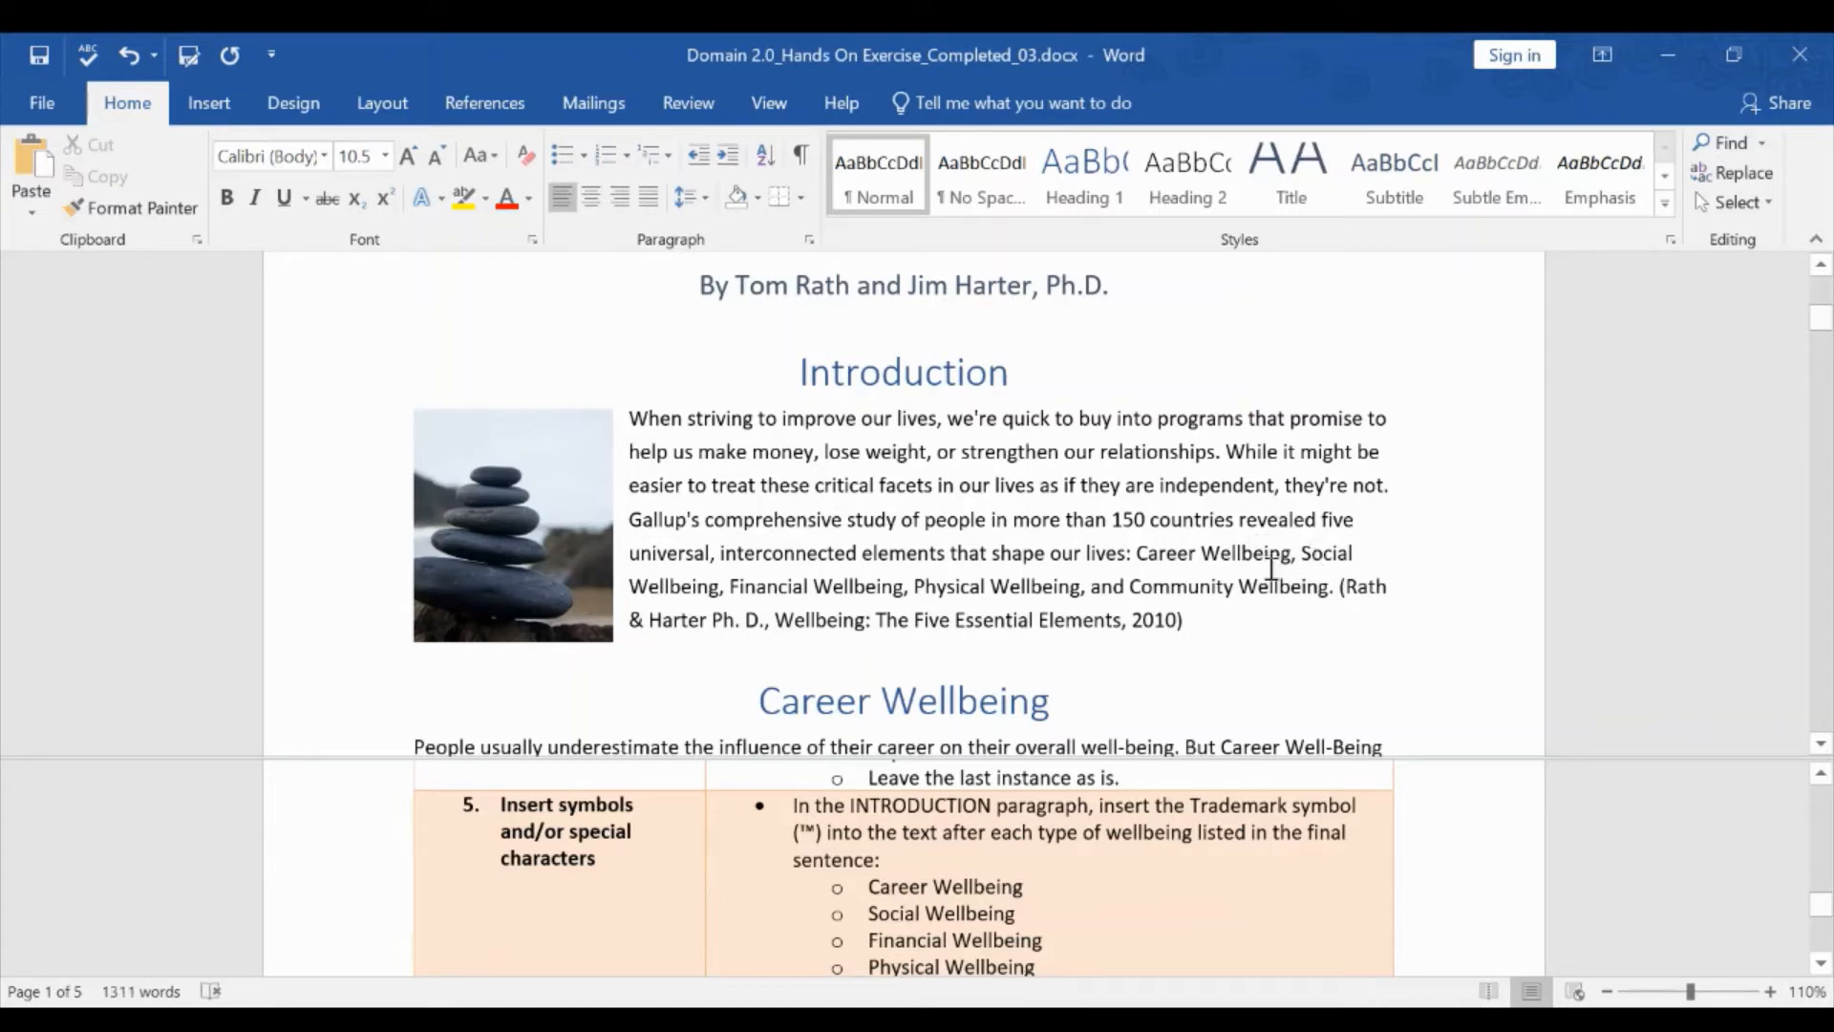
left_click(205, 103)
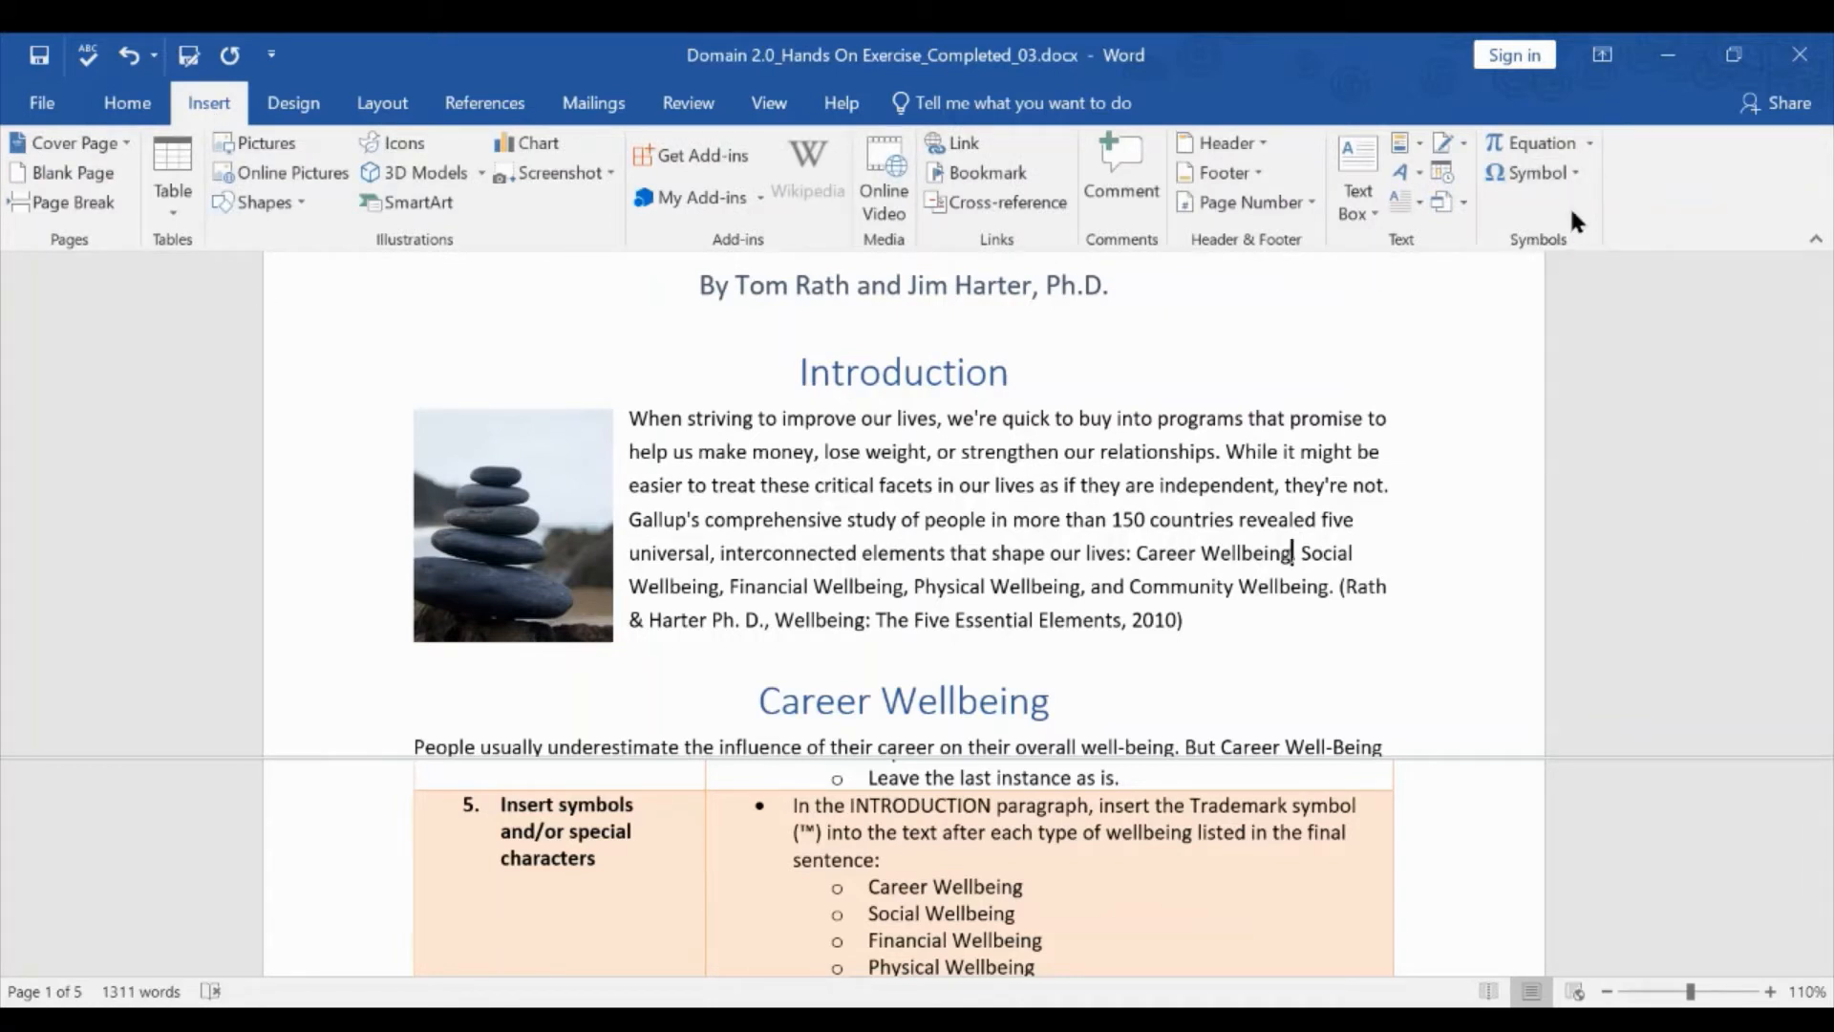
left_click(1572, 173)
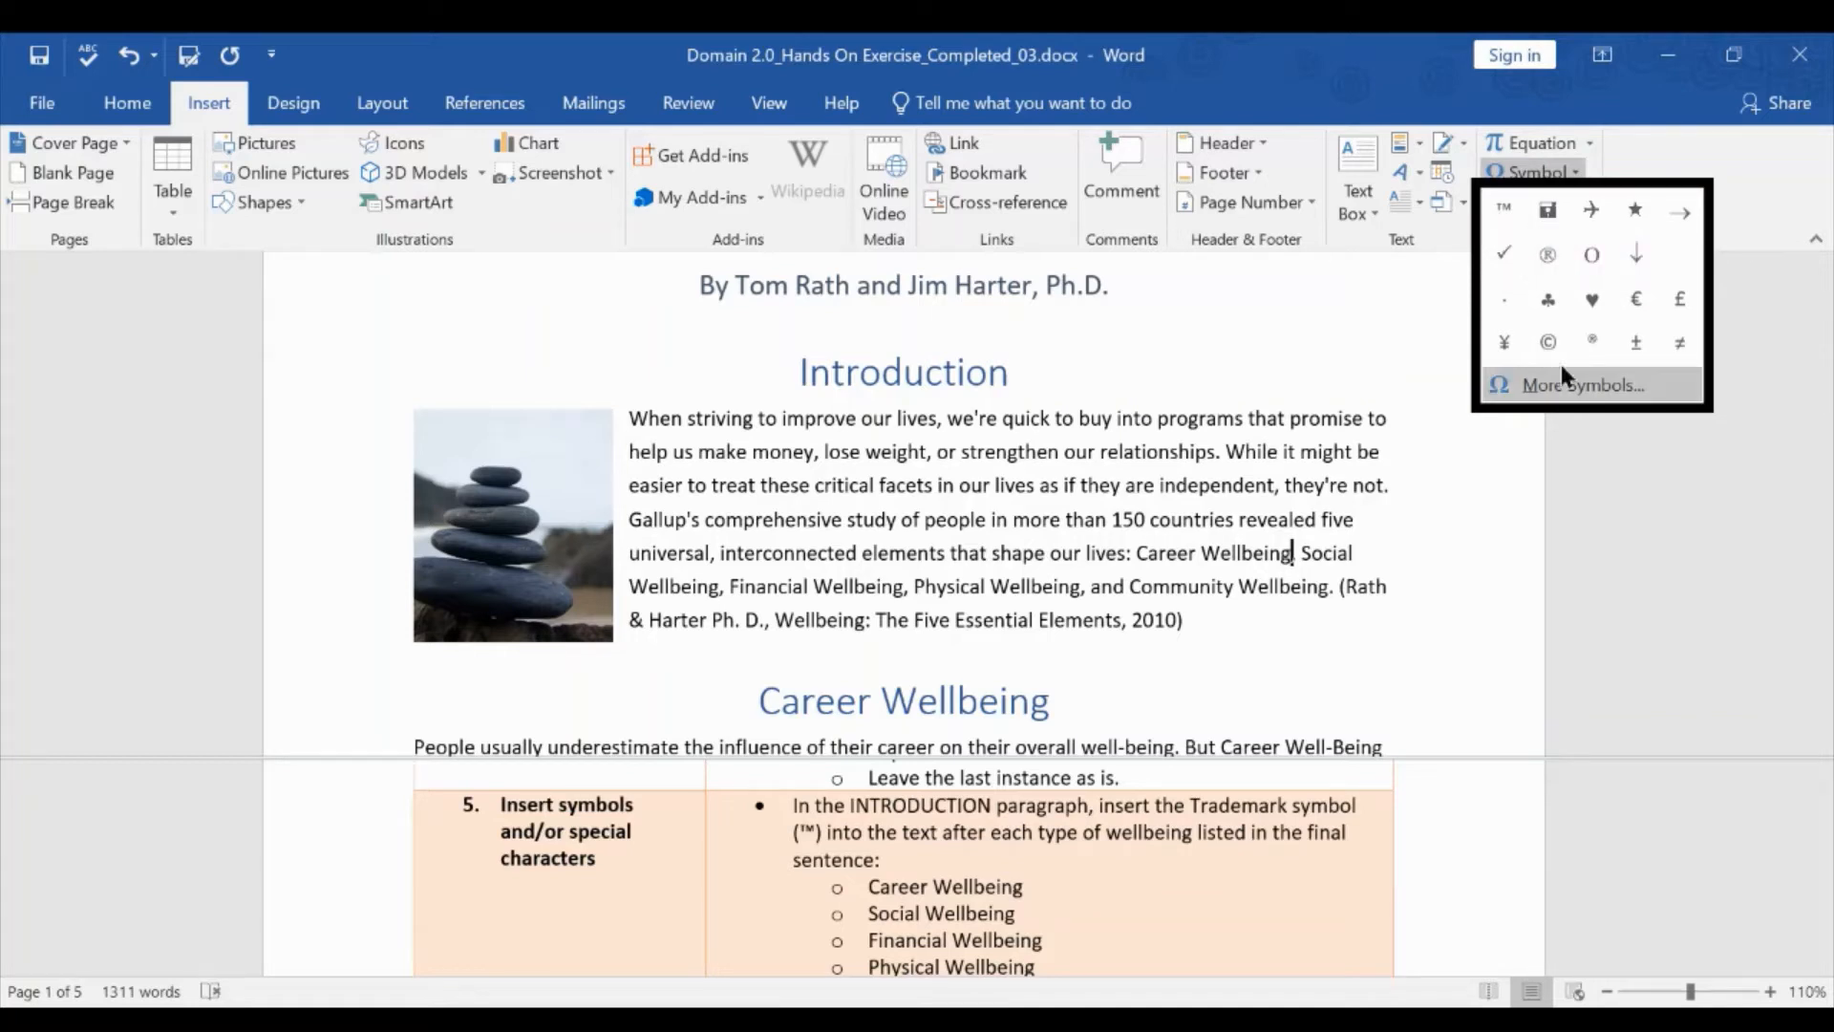
left_click(1563, 389)
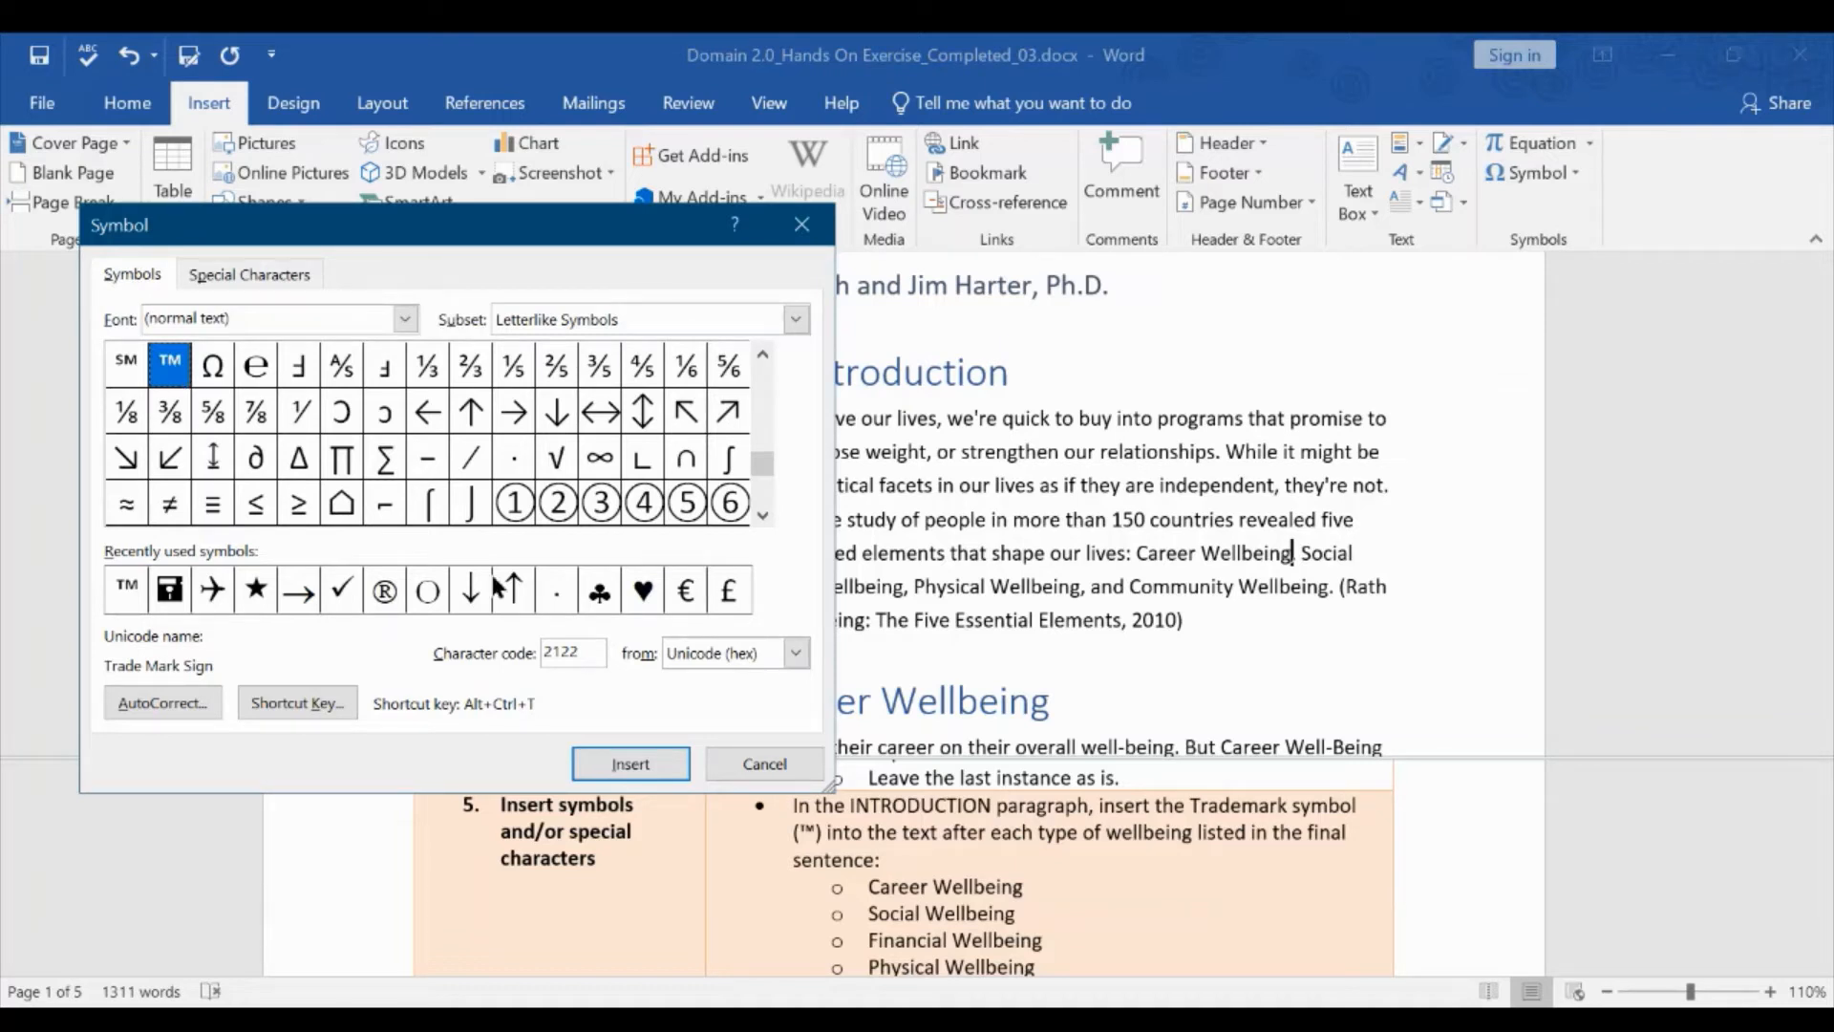
left_click(642, 764)
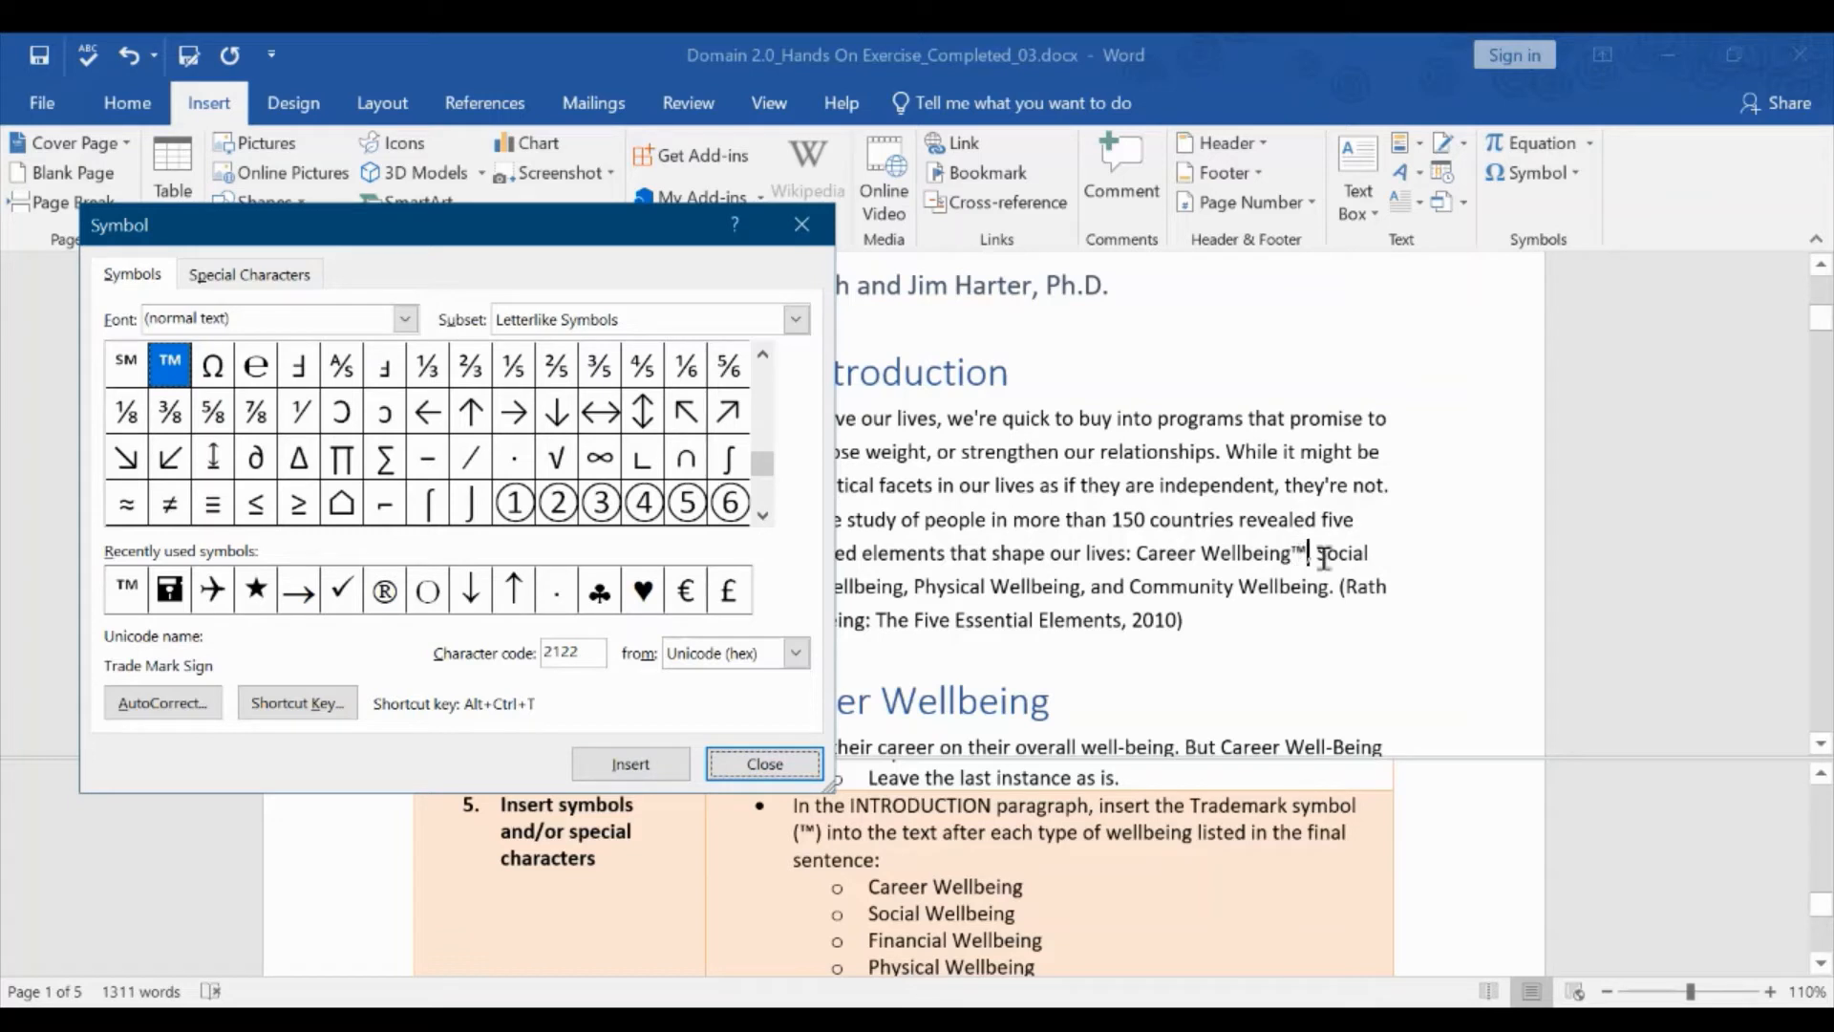
left_click(755, 759)
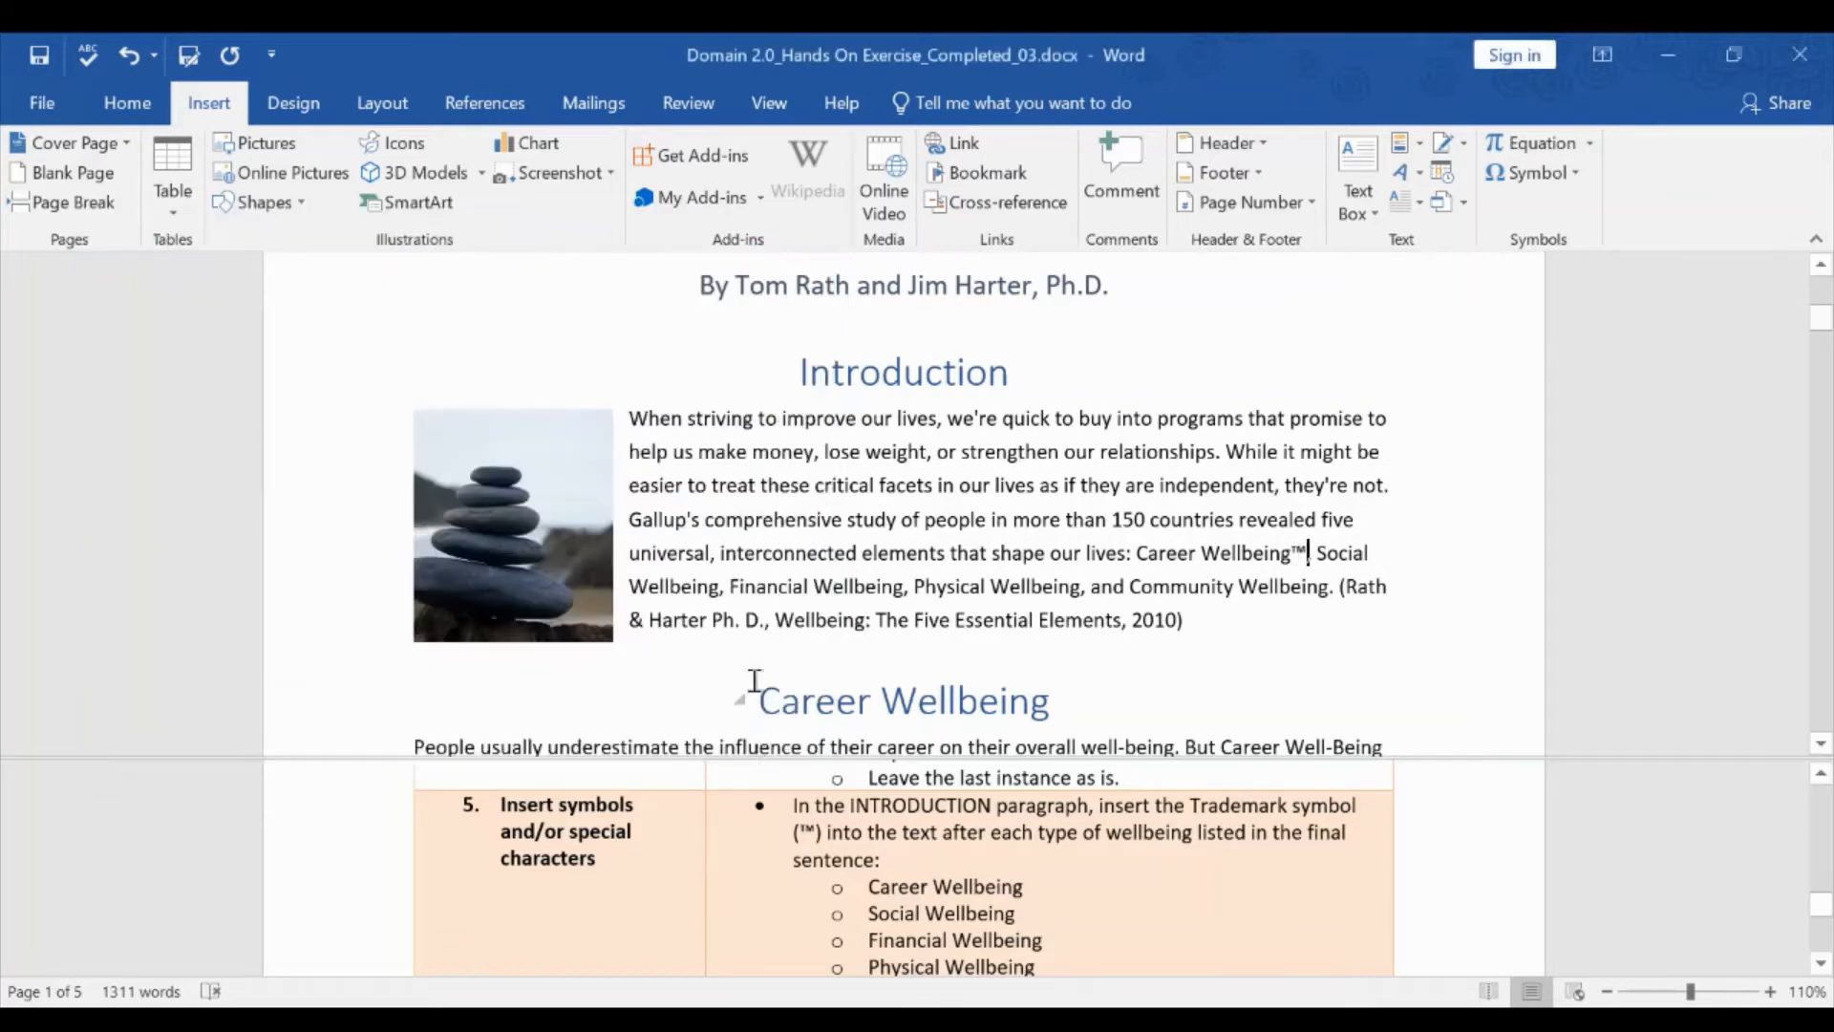
Insert the recently used trademark symbol (™) after "Social Wellbeing" and "Financial Wellbeing" in the Introduction paragraph.
left_click(719, 589)
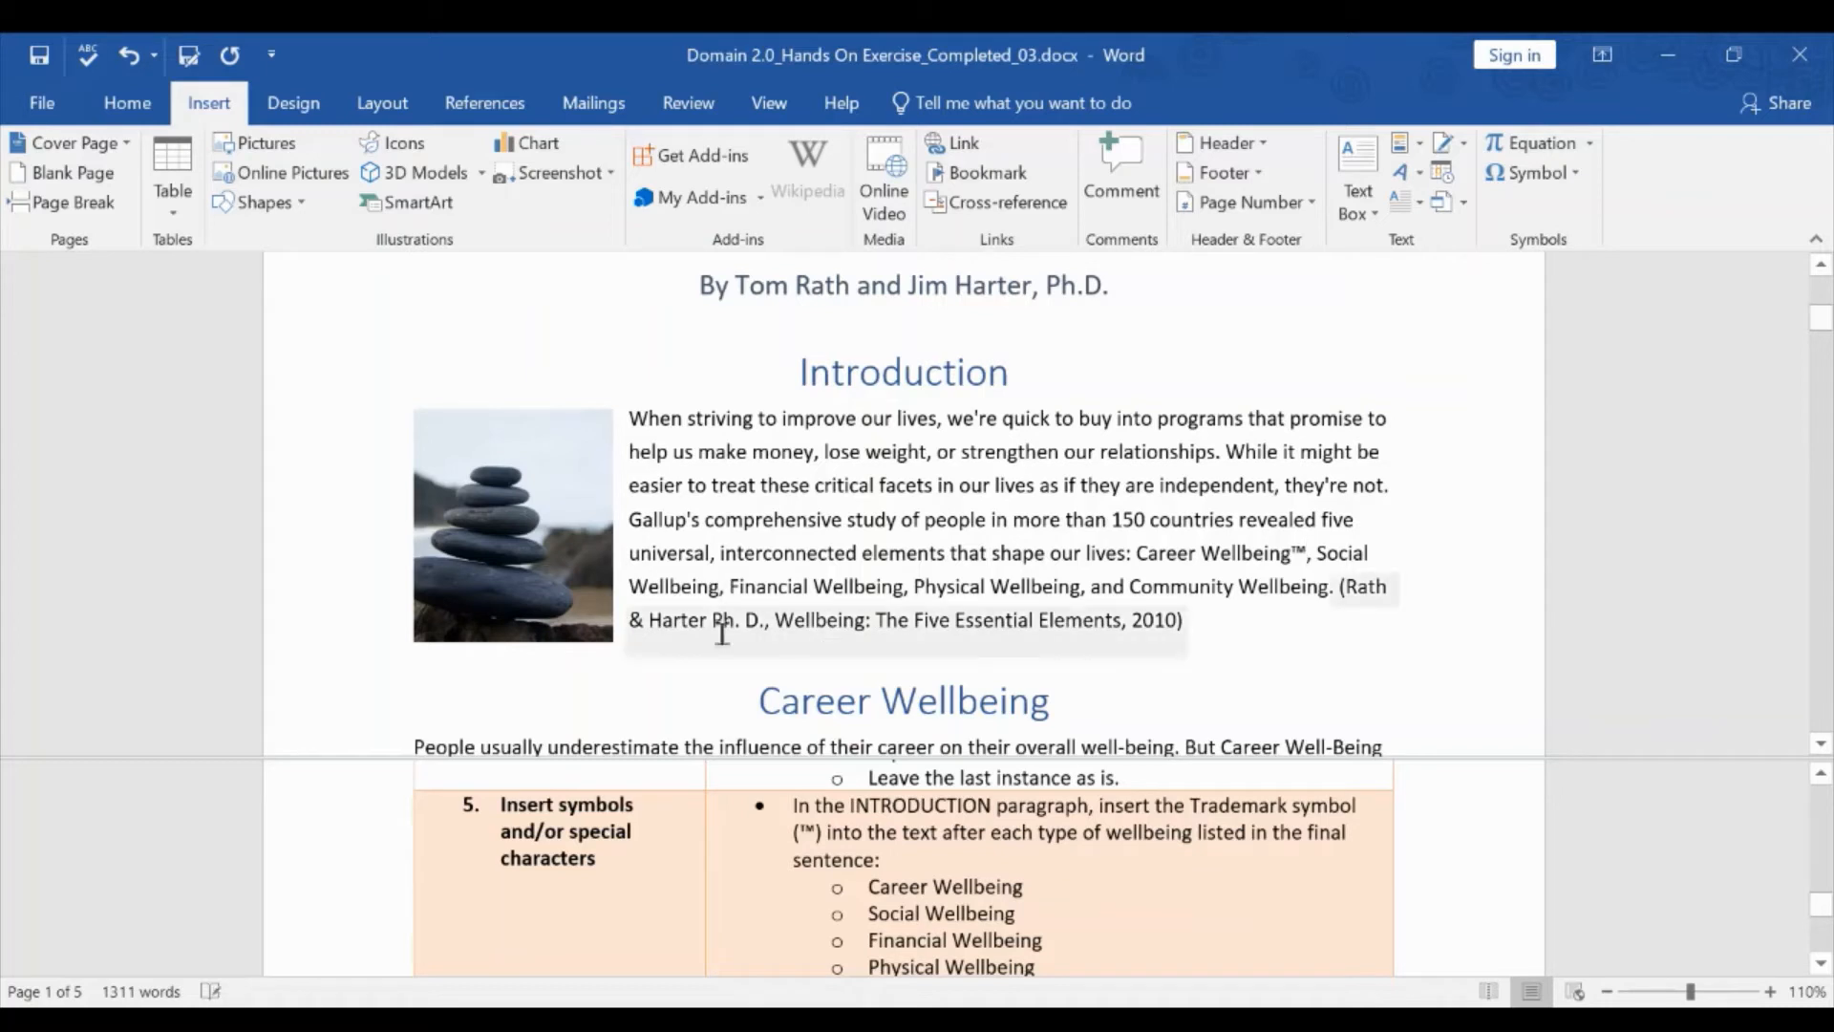
left_click(1533, 173)
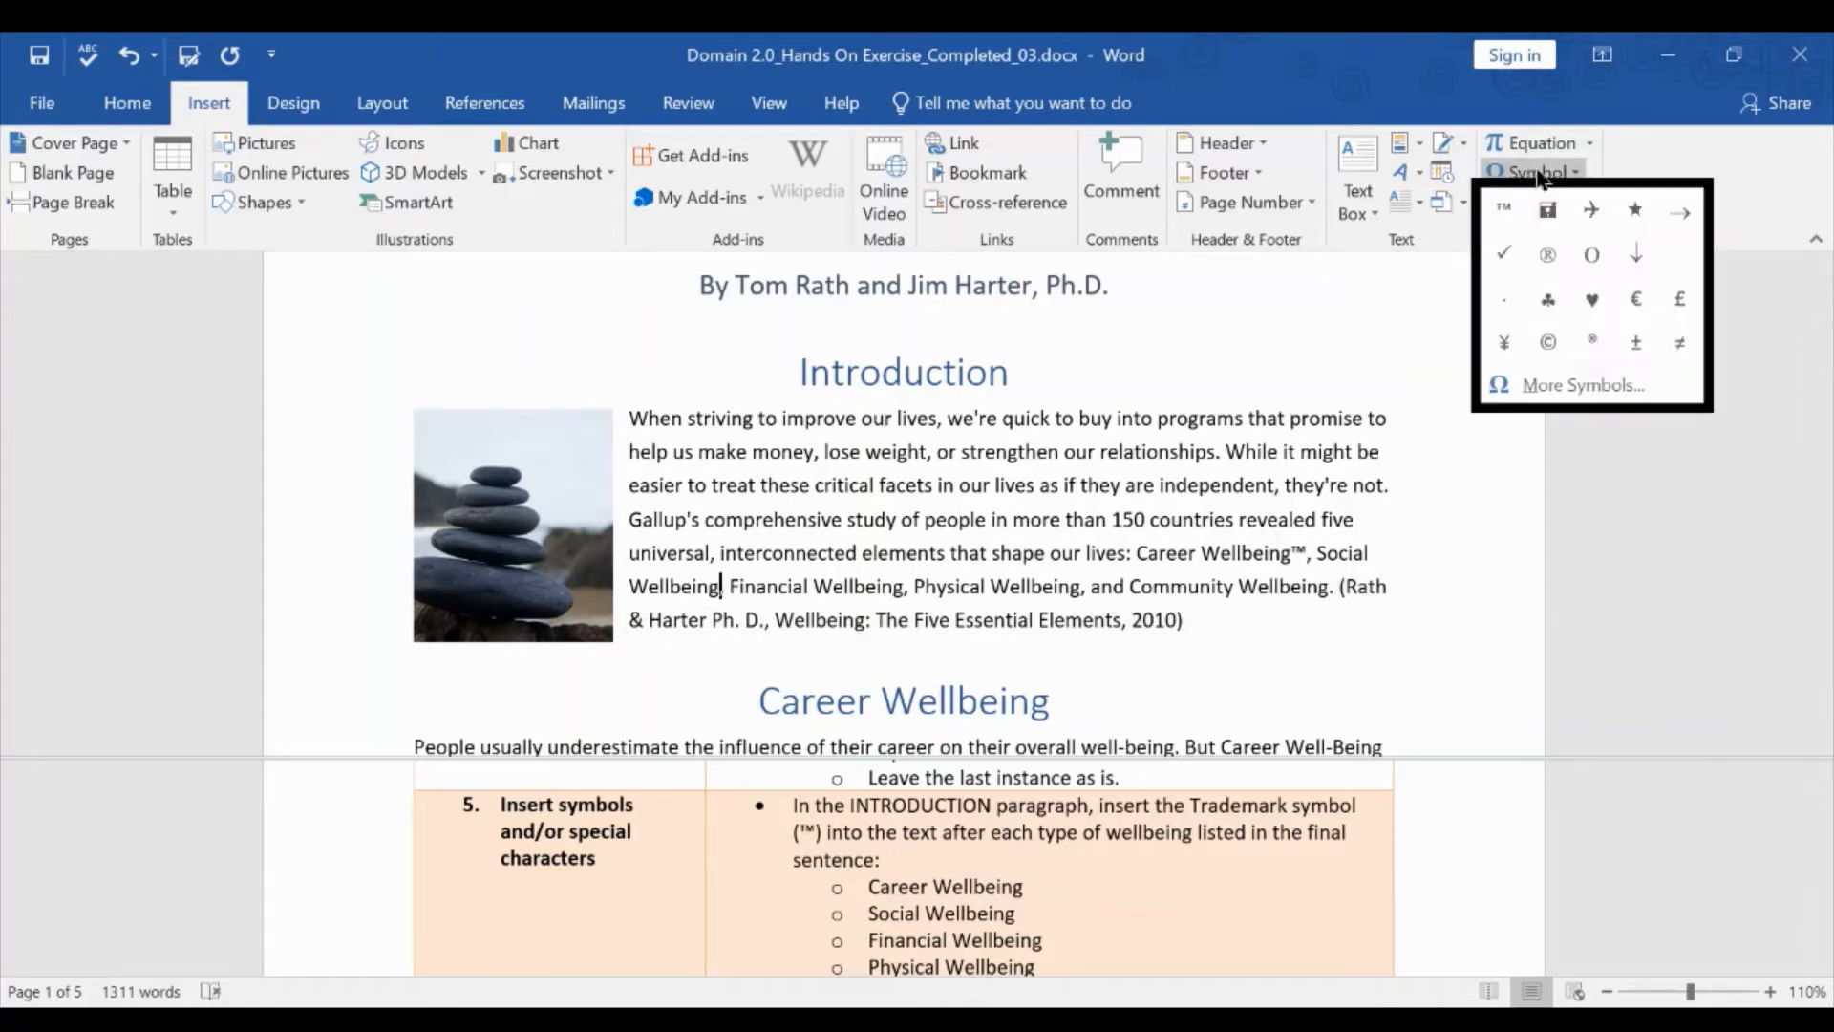
left_click(1501, 214)
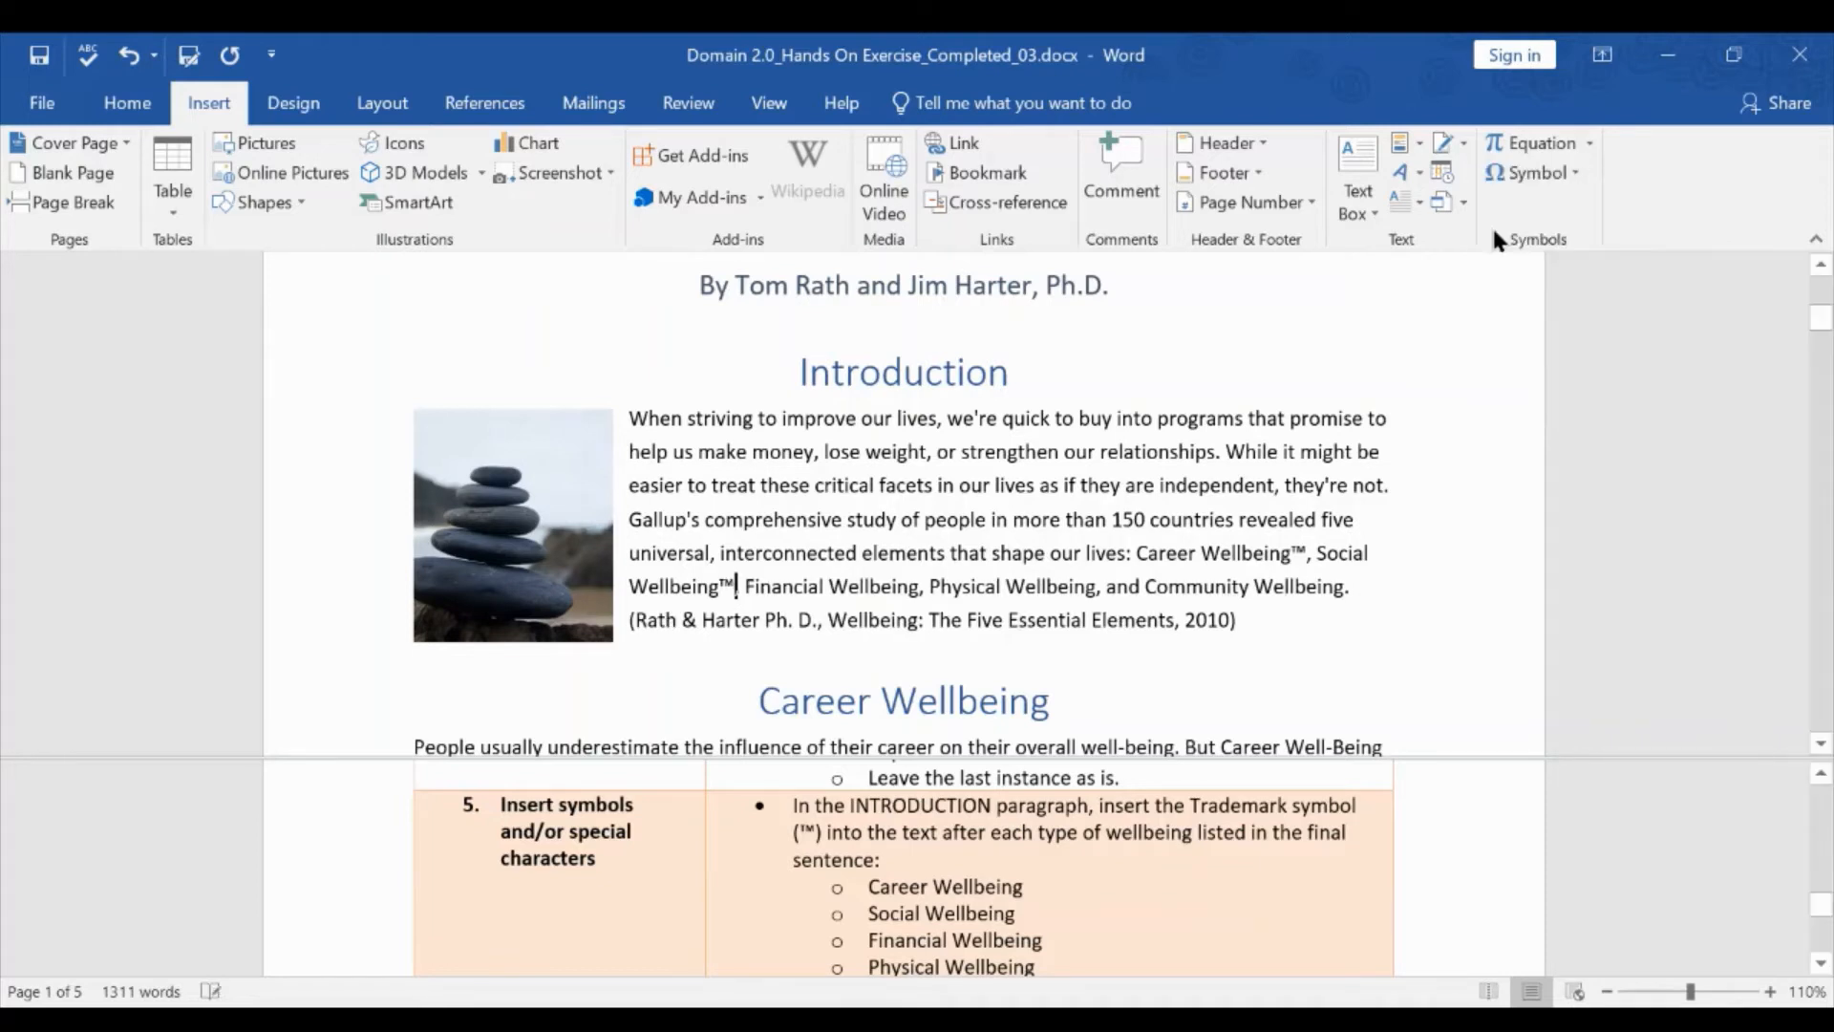
left_click(915, 591)
left_click(1529, 176)
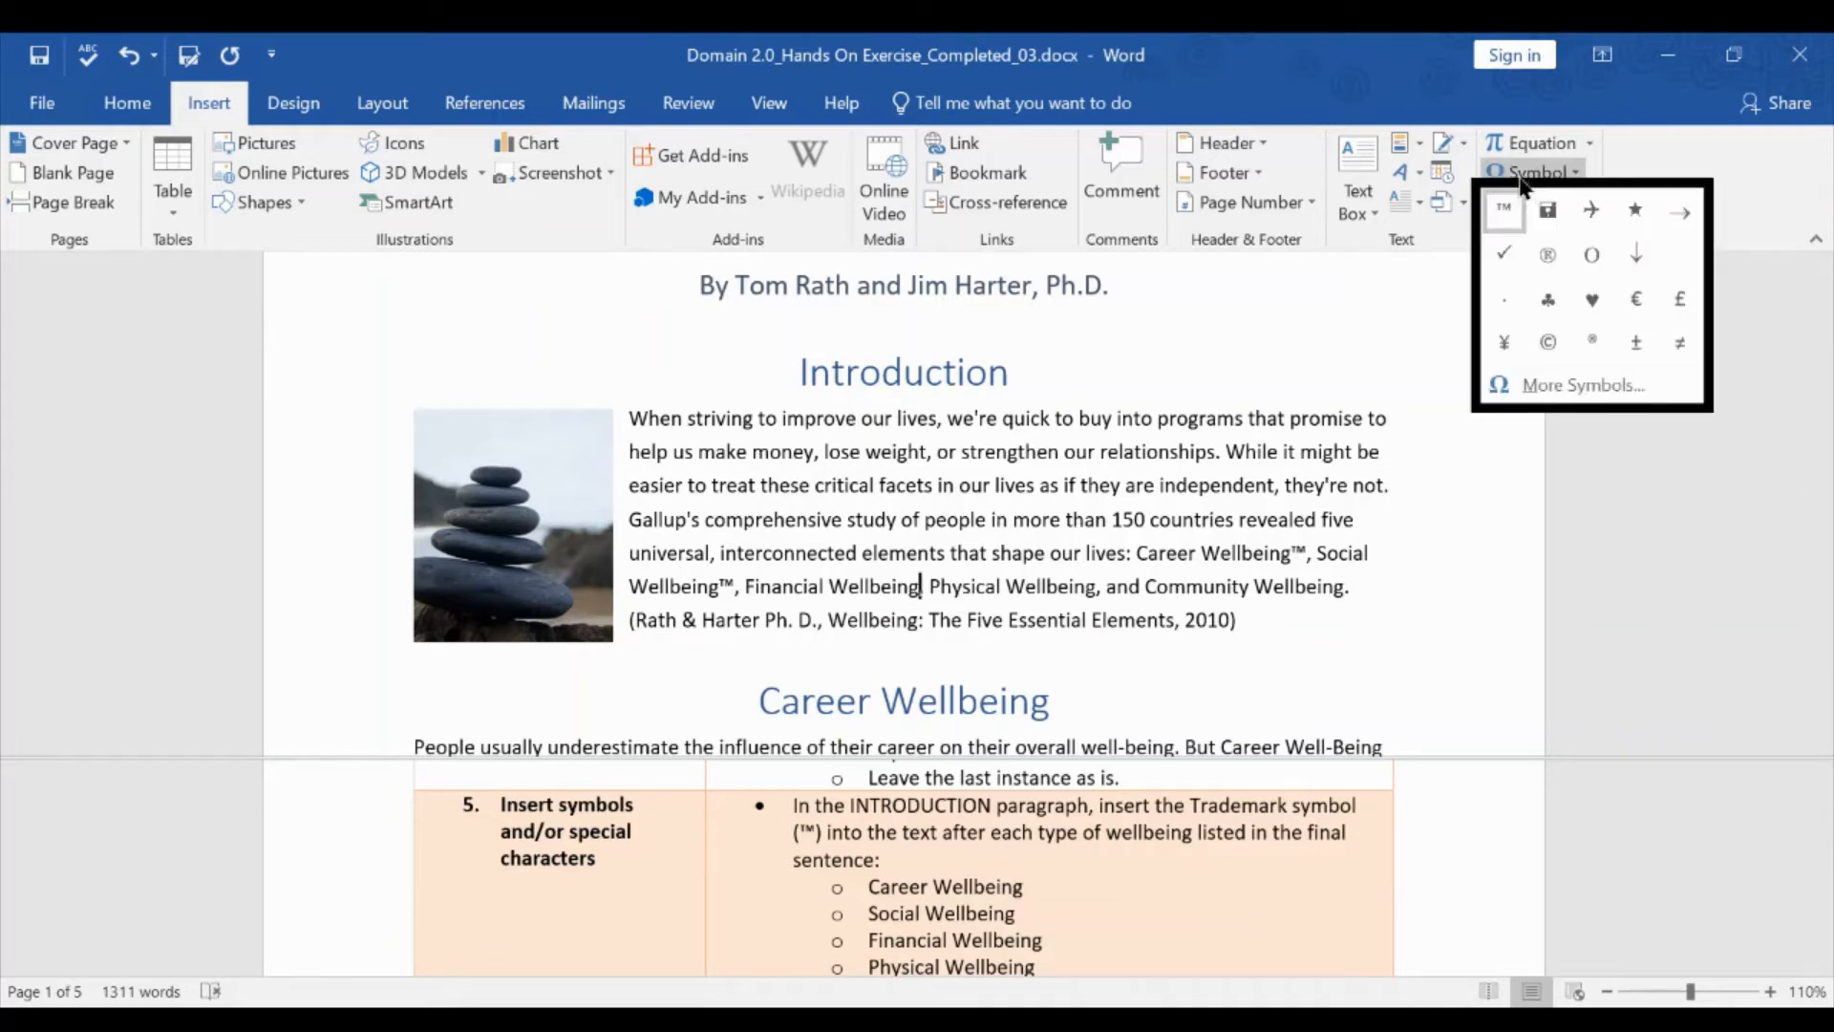
left_click(1511, 203)
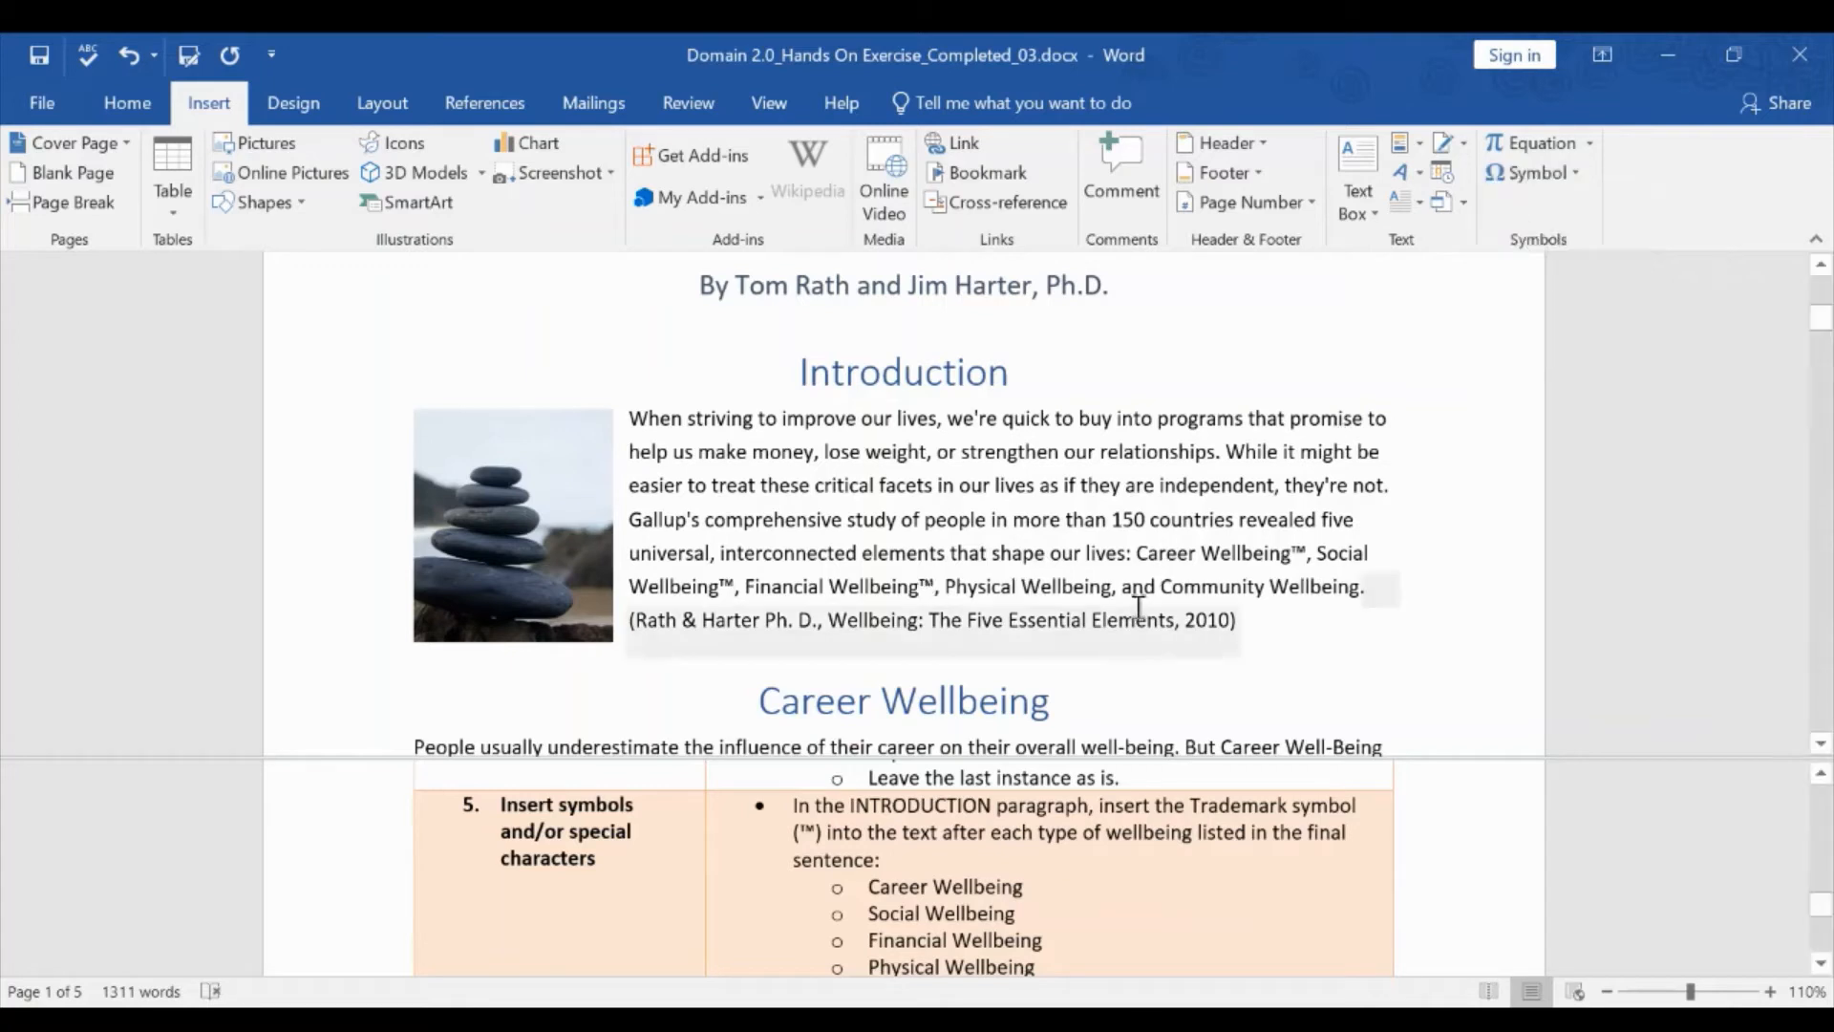
Insert the trademark symbol (™) after "Physical Wellbeing" and "Community Wellbeing" in the Introduction paragraph, keeping the sentence's closing period.
left_click(1111, 588)
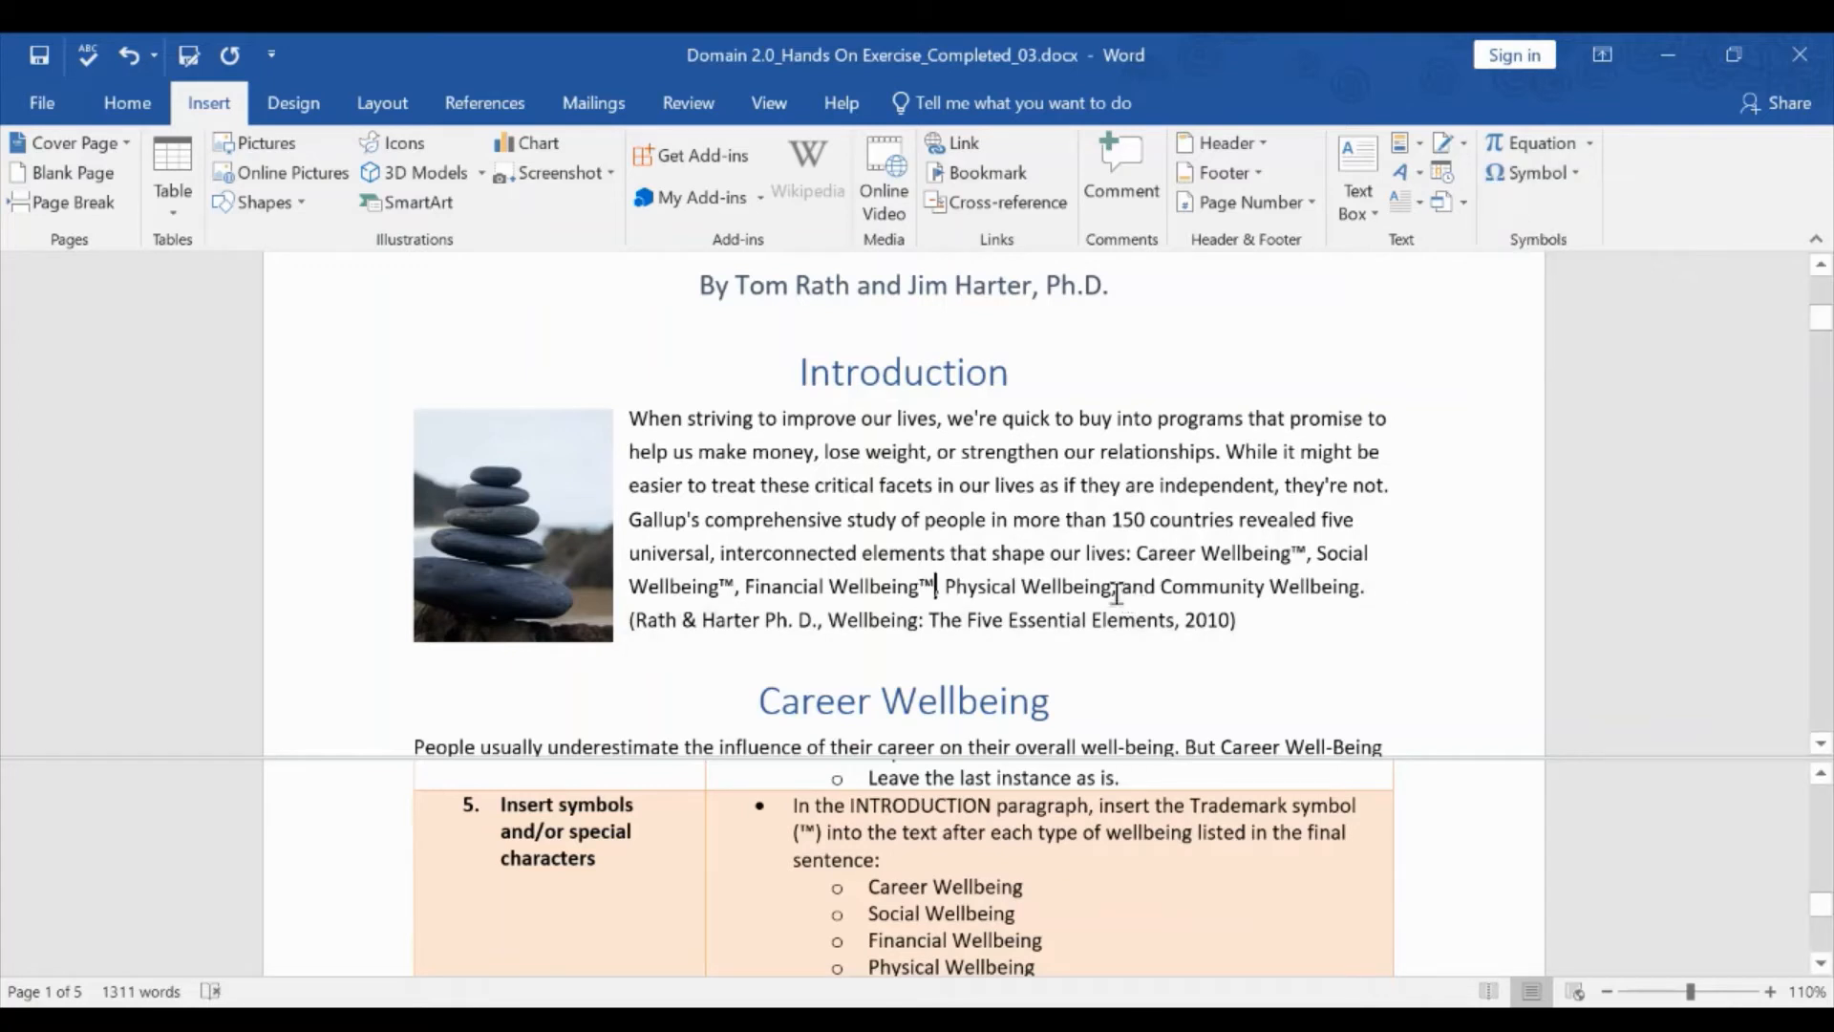
left_click(1527, 173)
left_click(1506, 204)
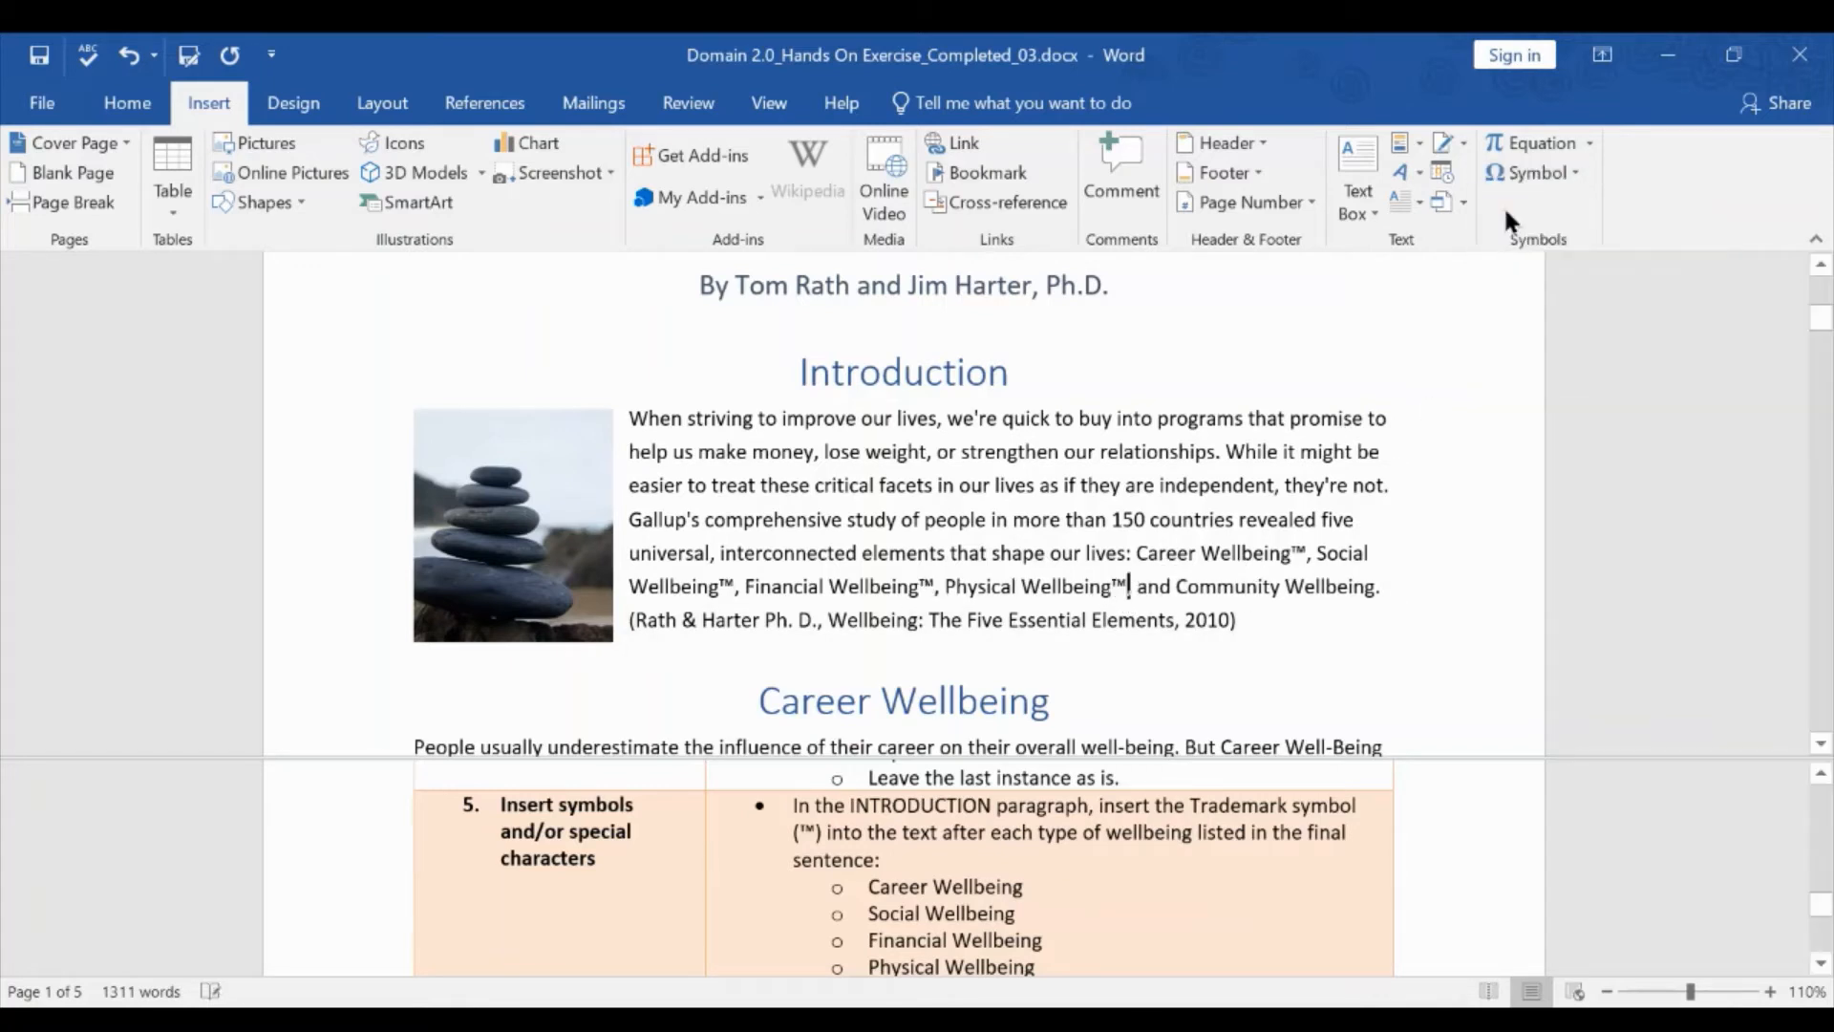
left_click(1376, 592)
left_click(1525, 173)
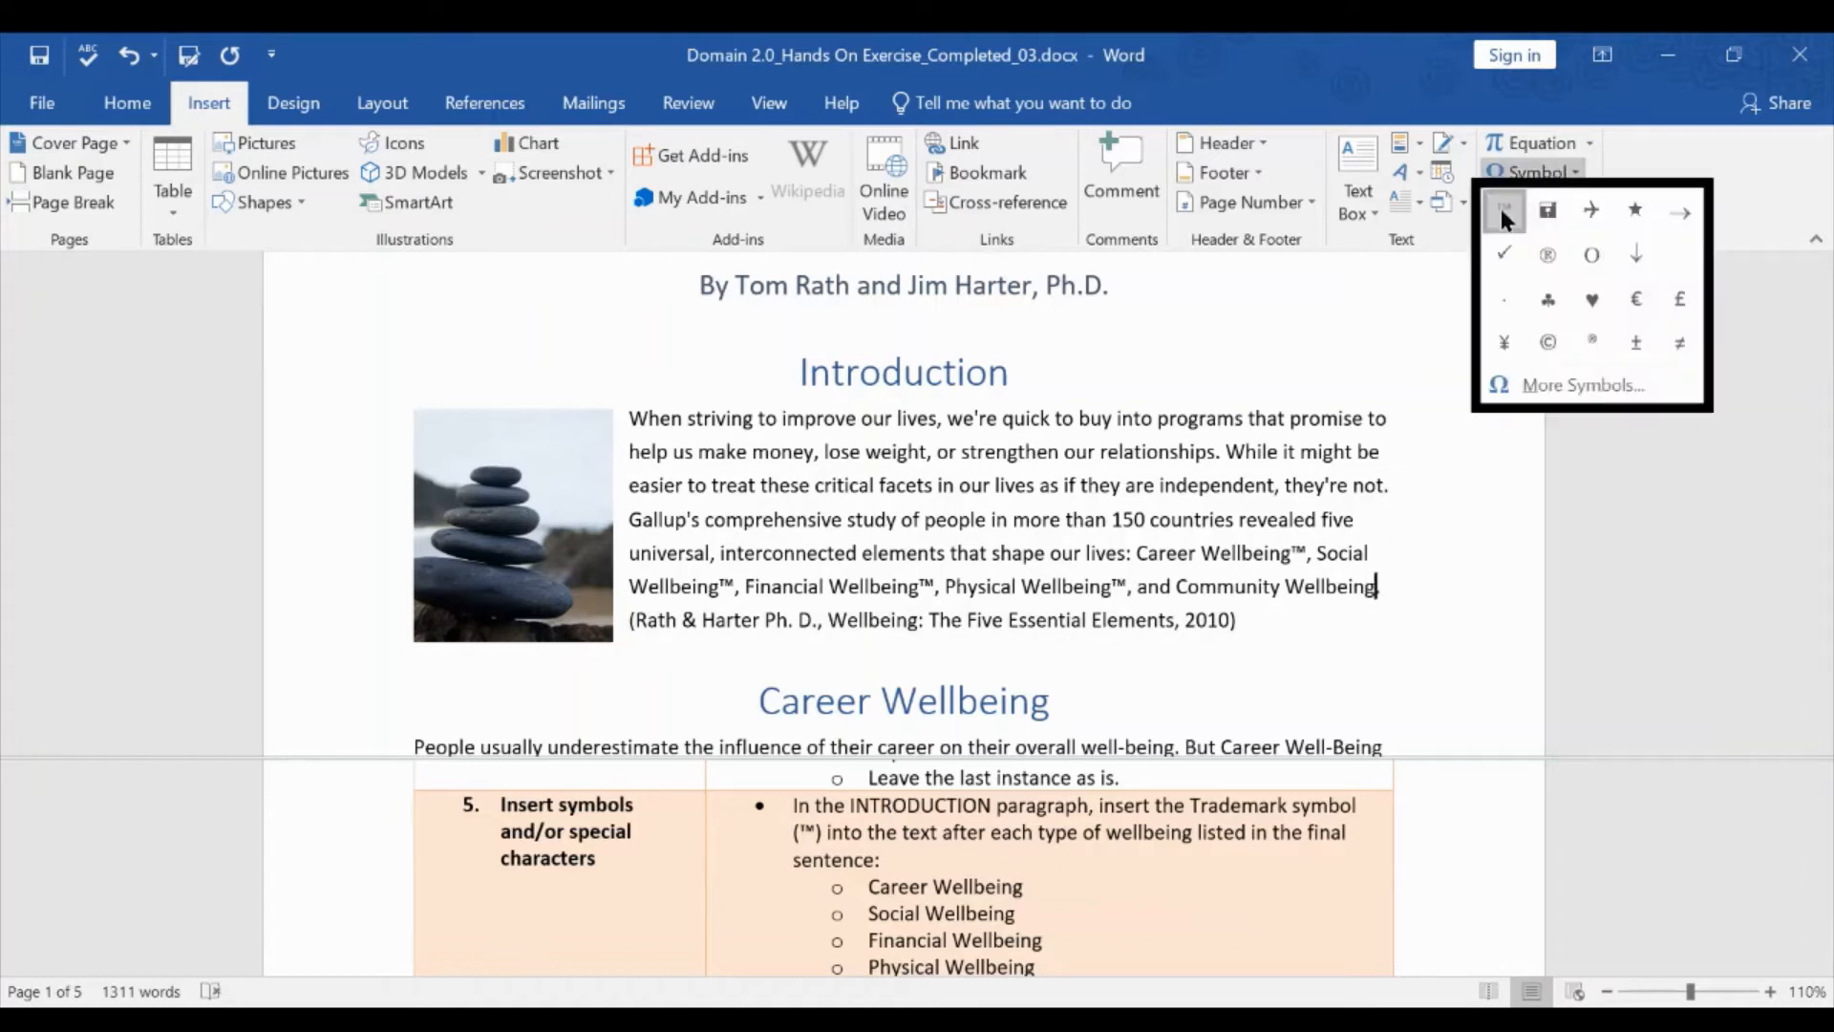
left_click(1503, 208)
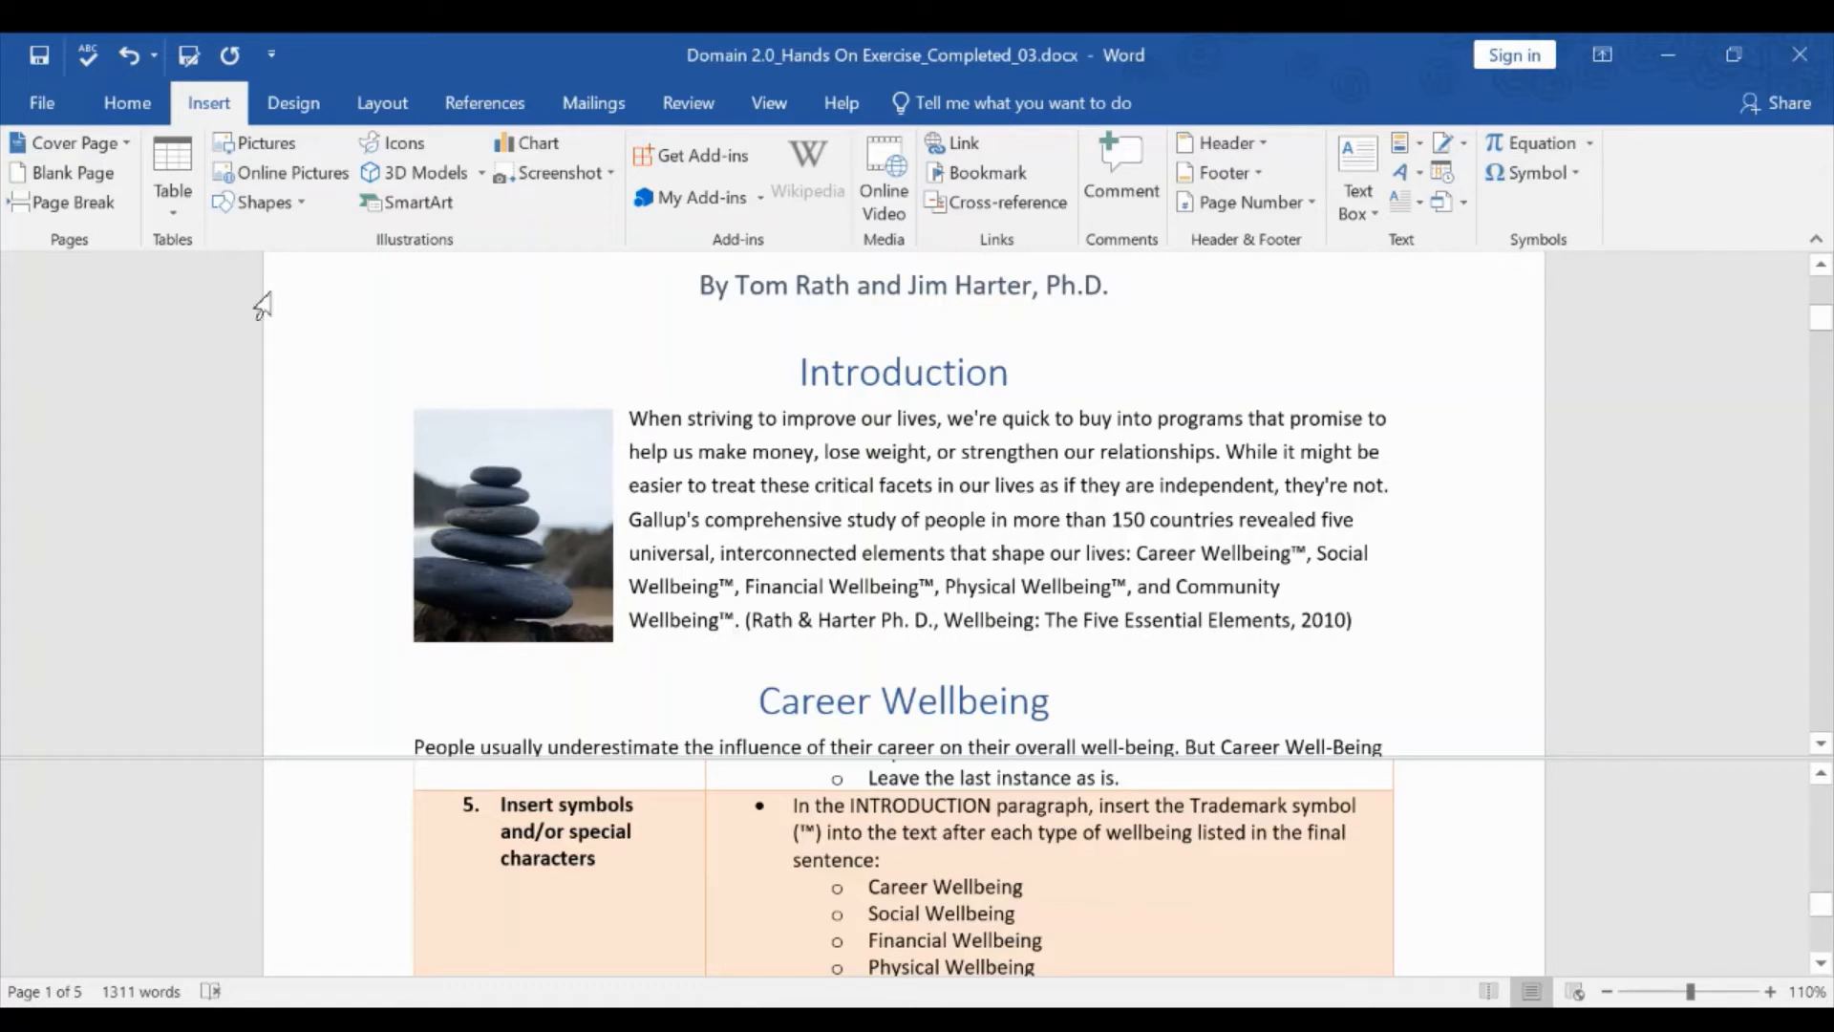
type(".")
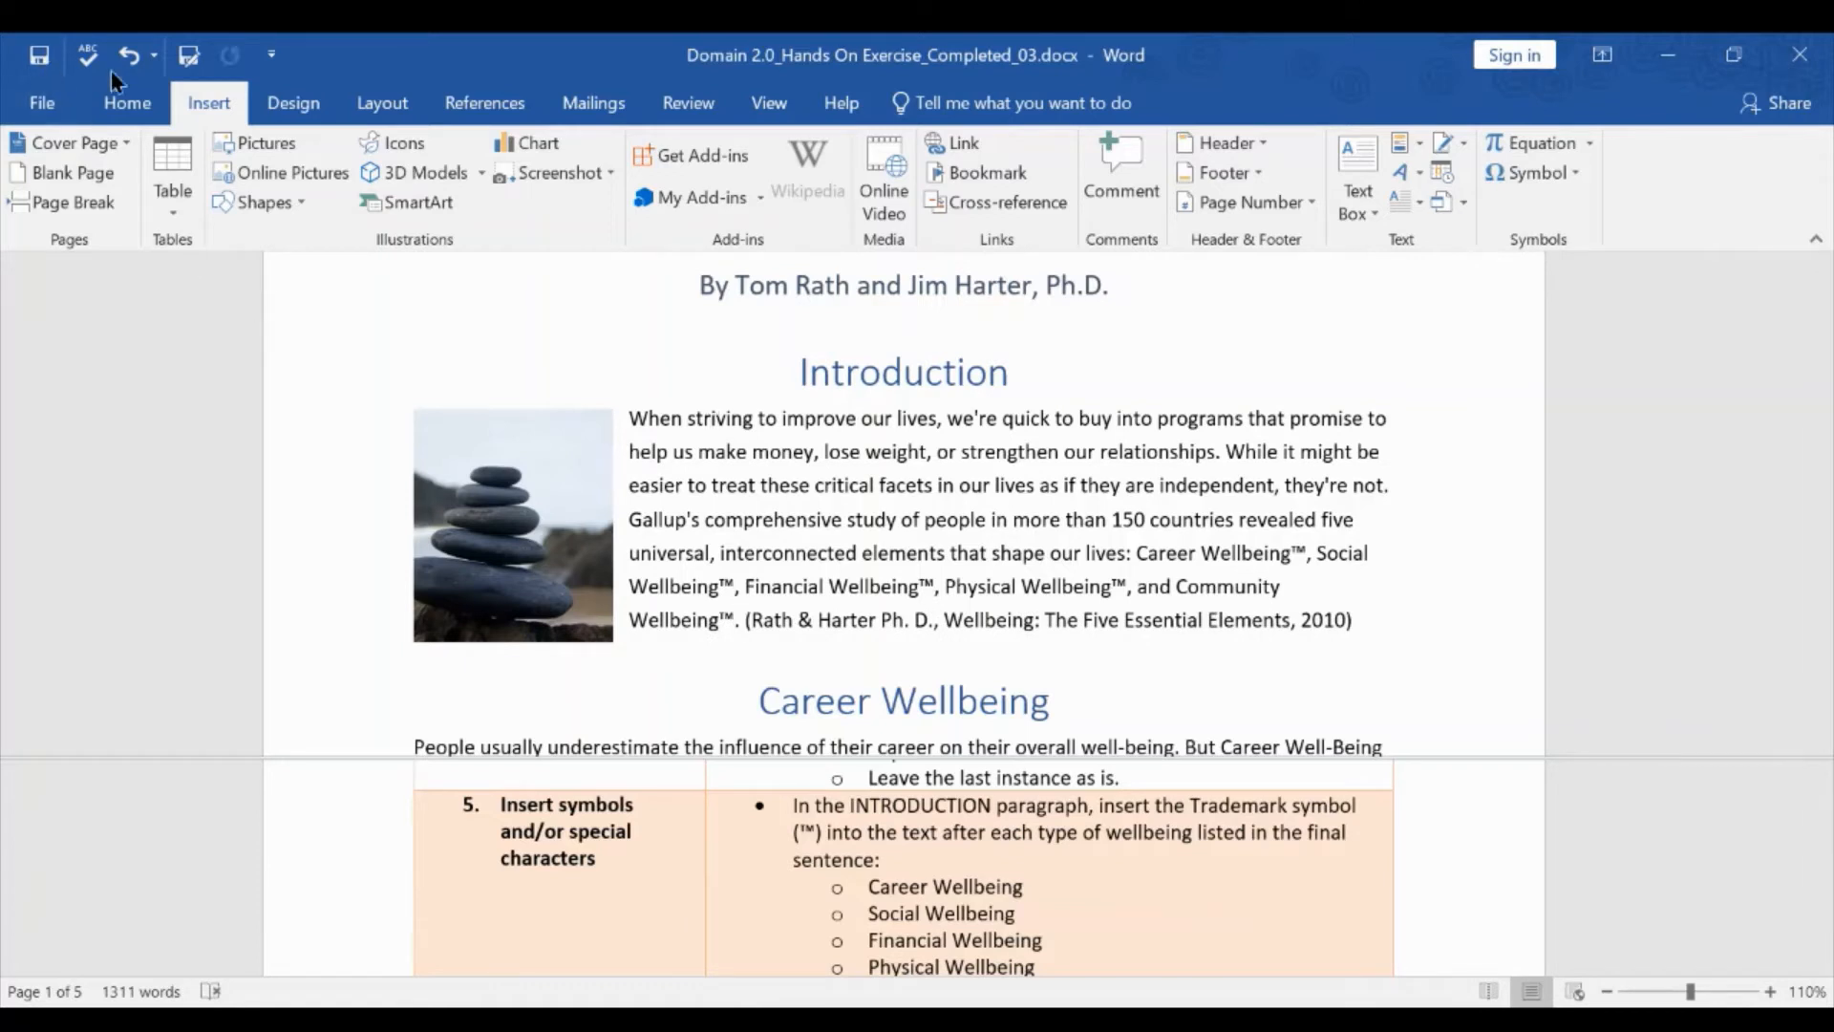
Apply the text effect "Glow: 8 point; Blue, Accent color 1" to the word "Wellbeing" in the document title.
scroll(1016, 843, "down", 3)
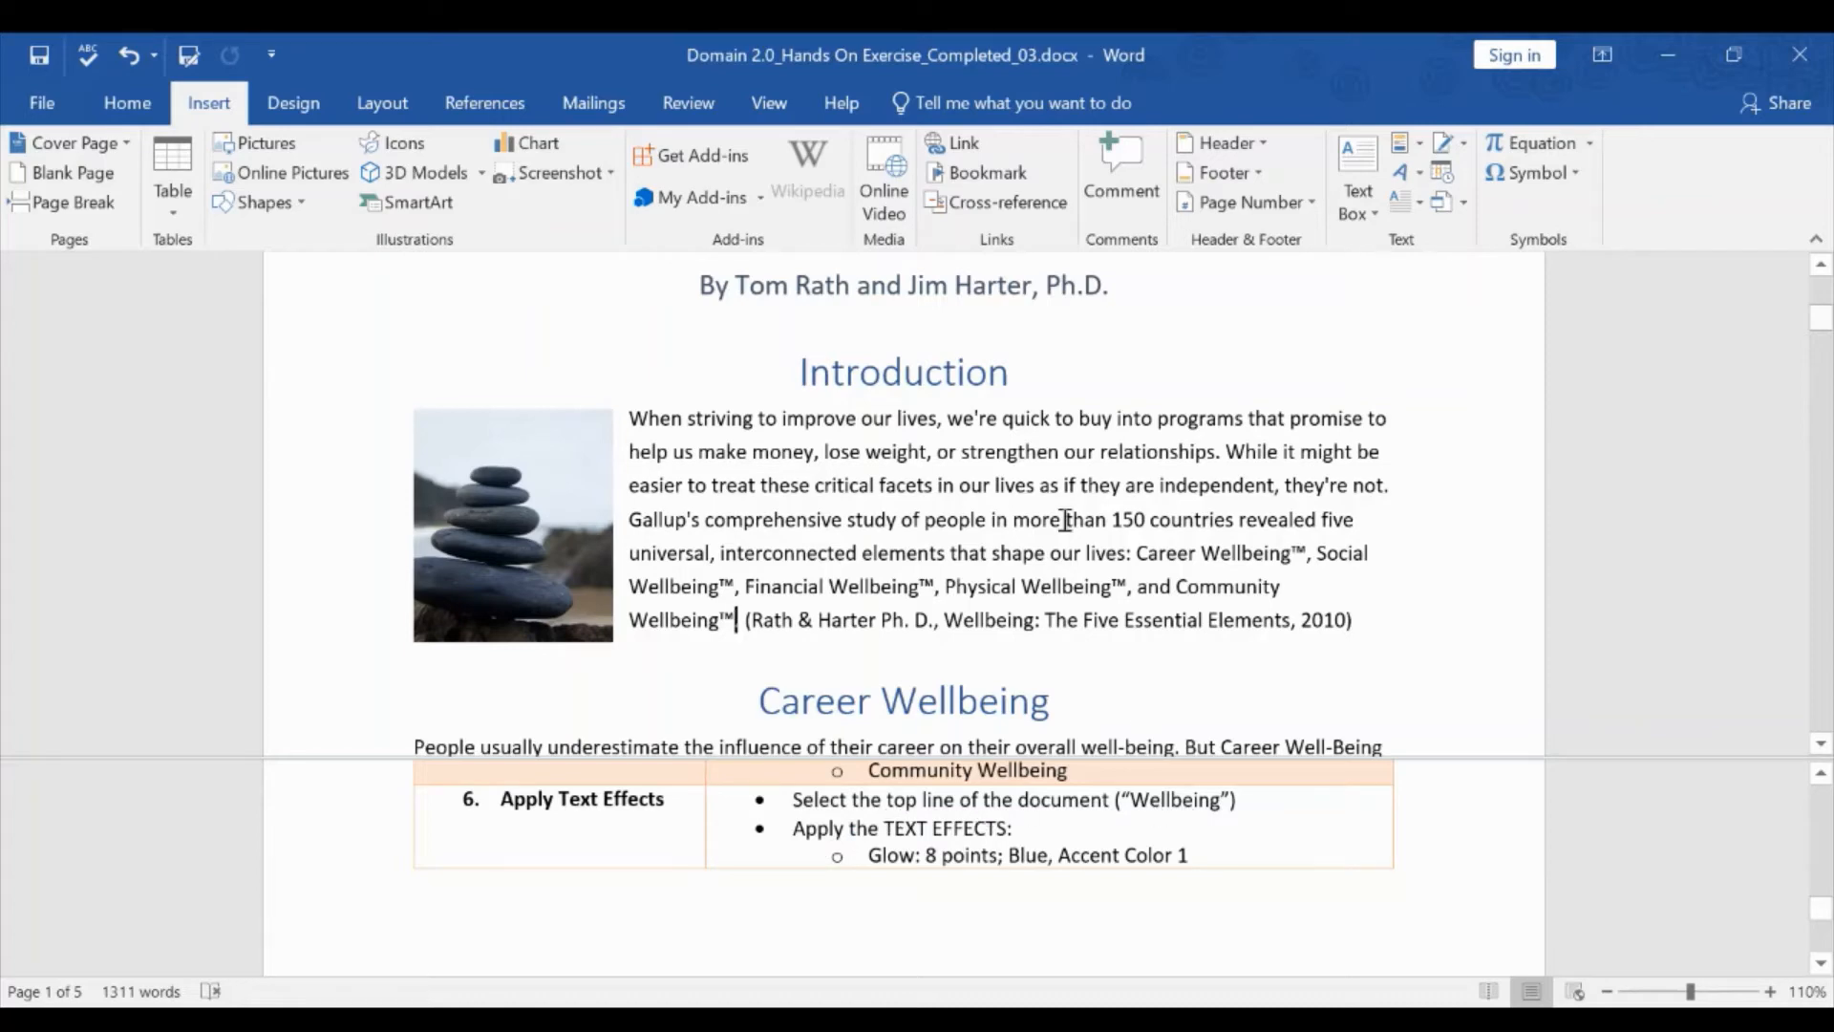
scroll(1067, 520, "up", 5)
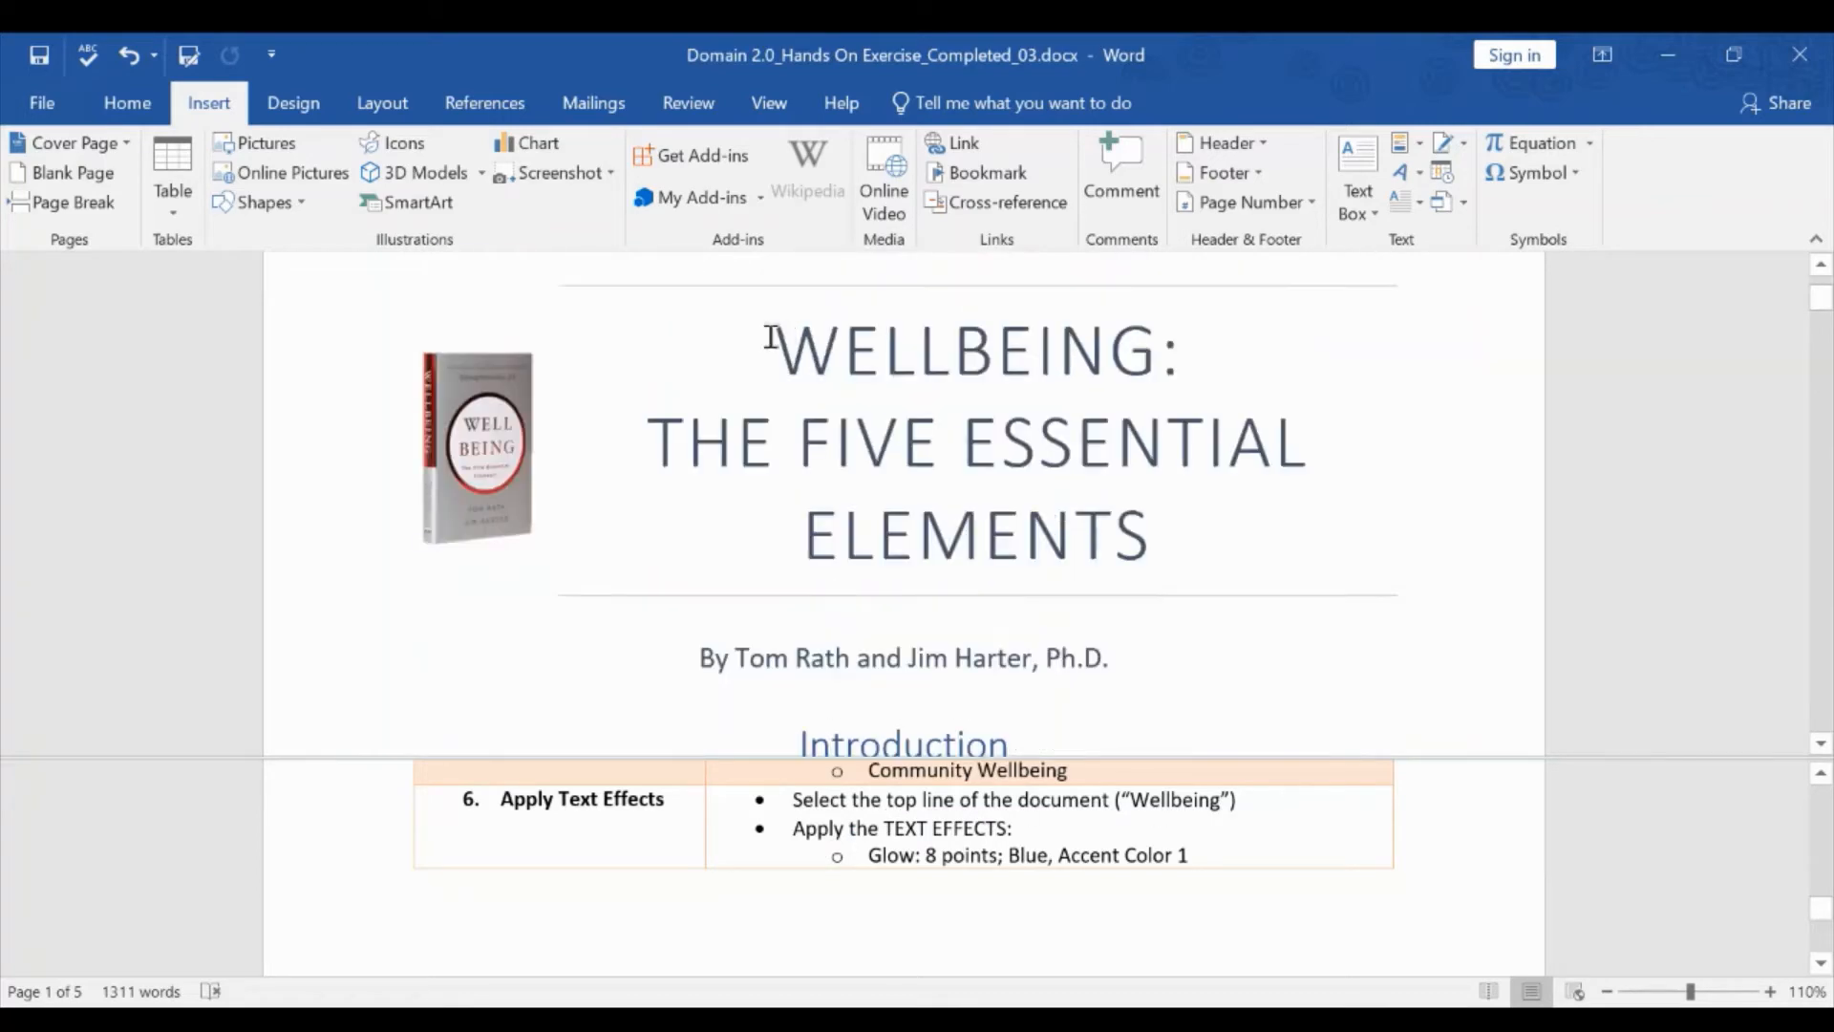
left_click_drag(774, 339, 1143, 351)
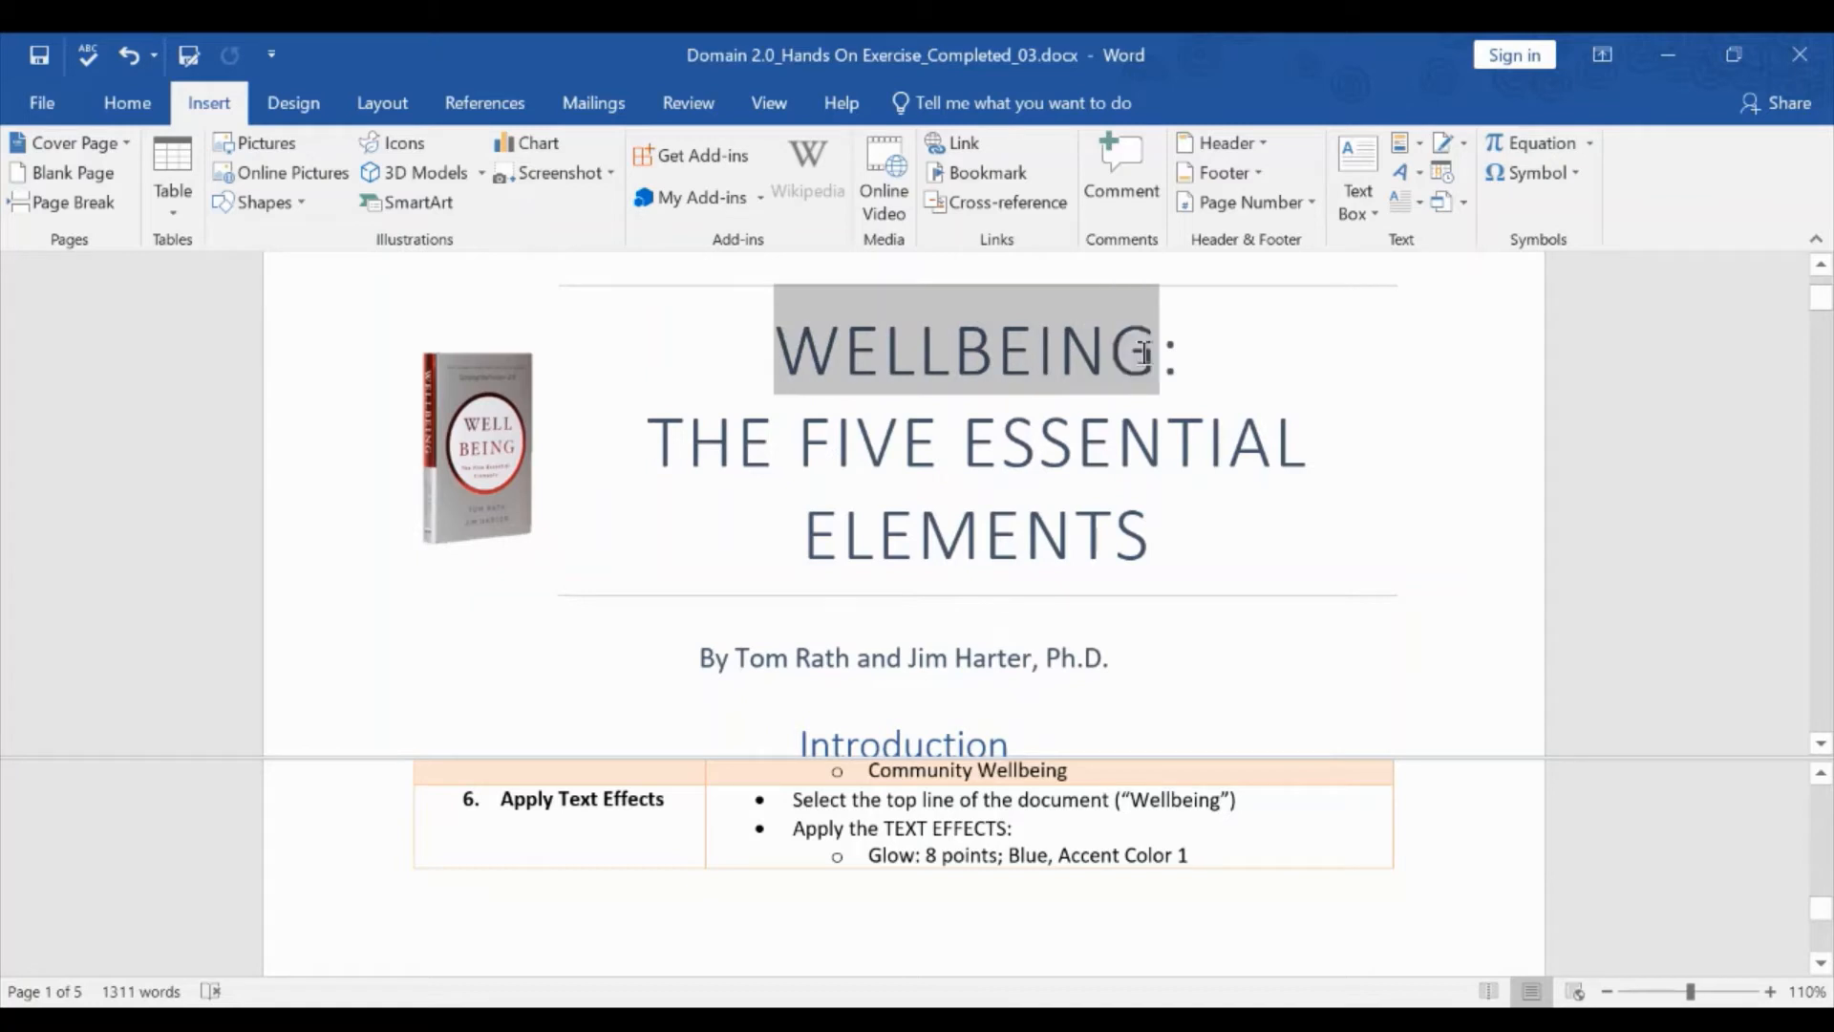
left_click(1275, 381)
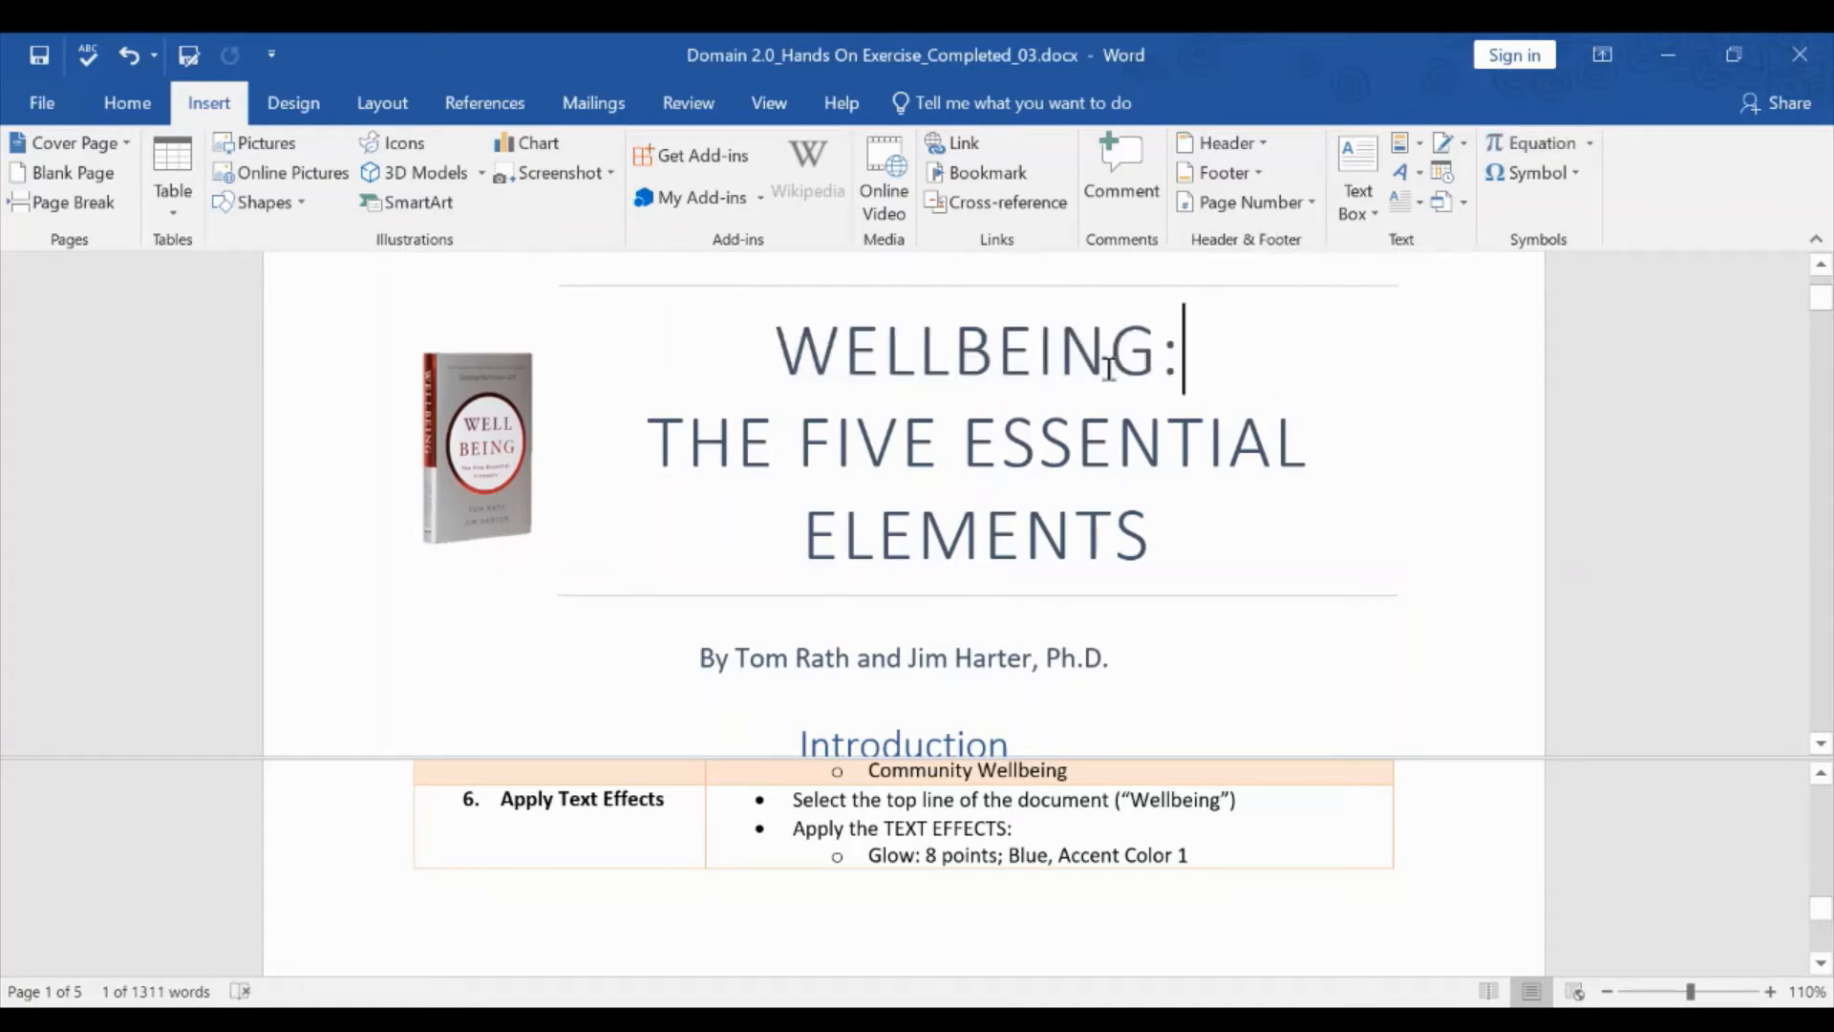
left_click(954, 353)
double_click(954, 354)
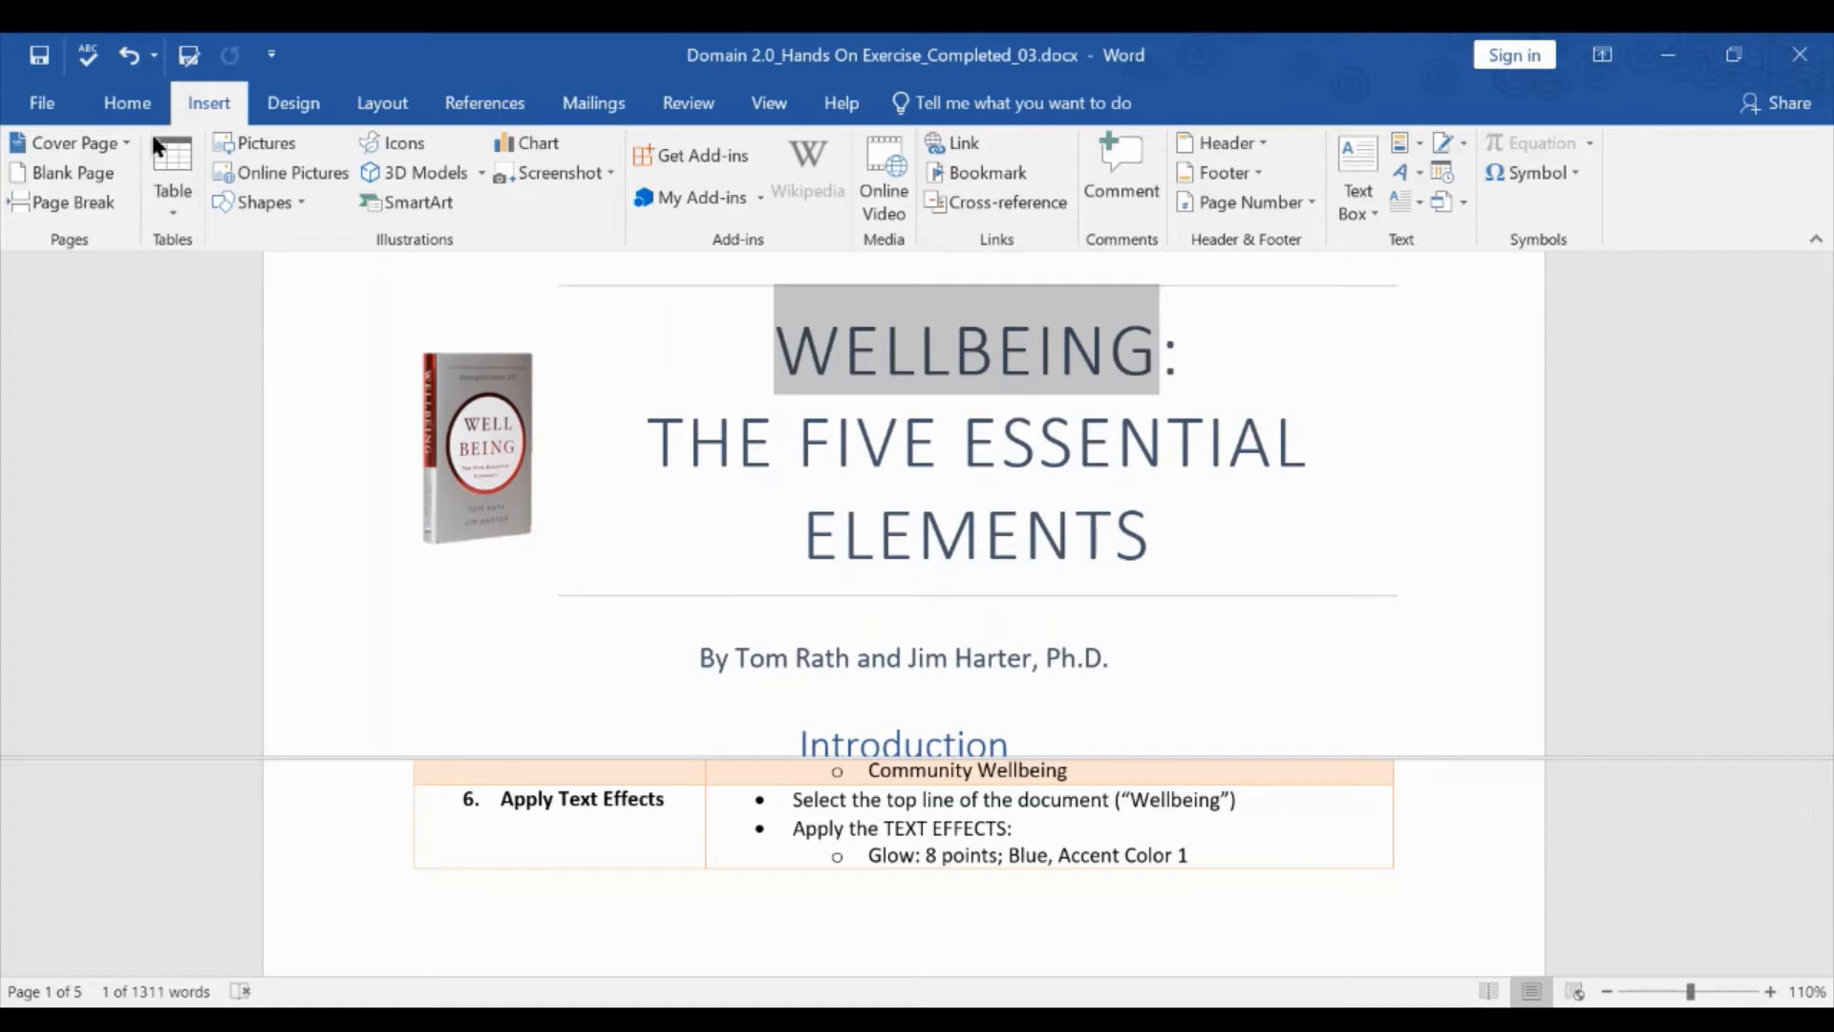
left_click(124, 105)
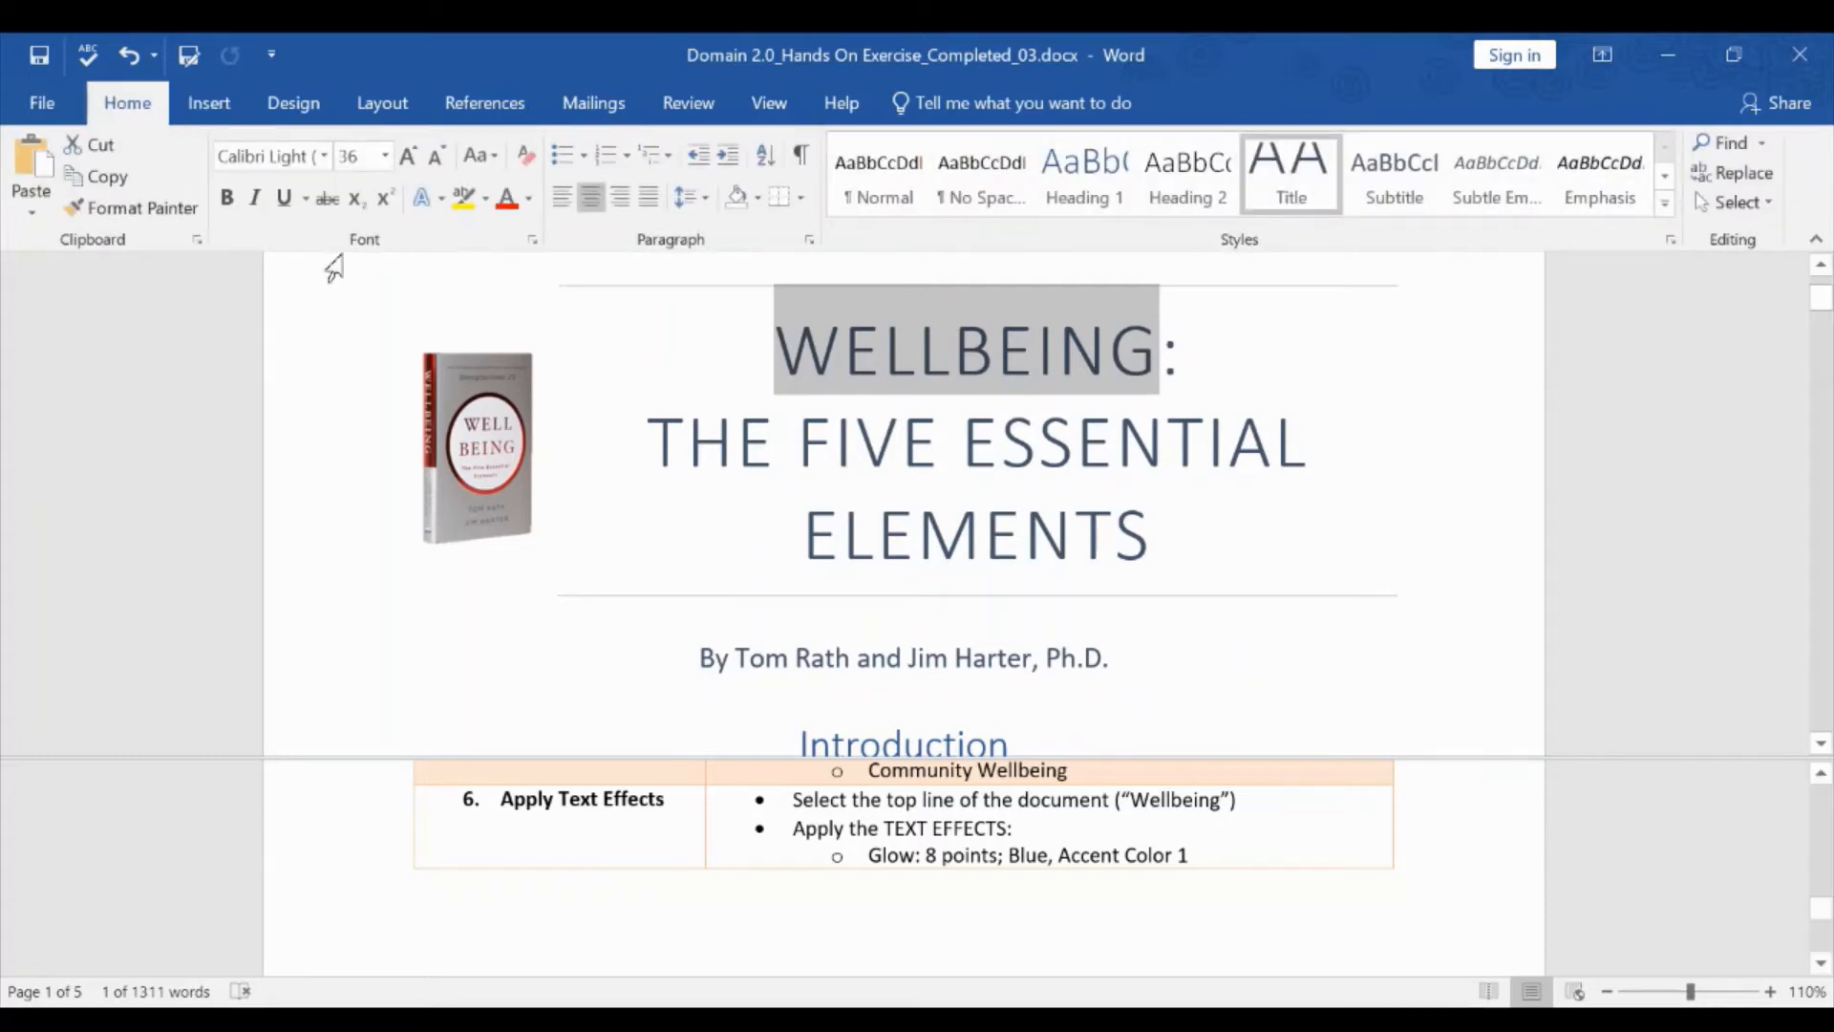
left_click(425, 202)
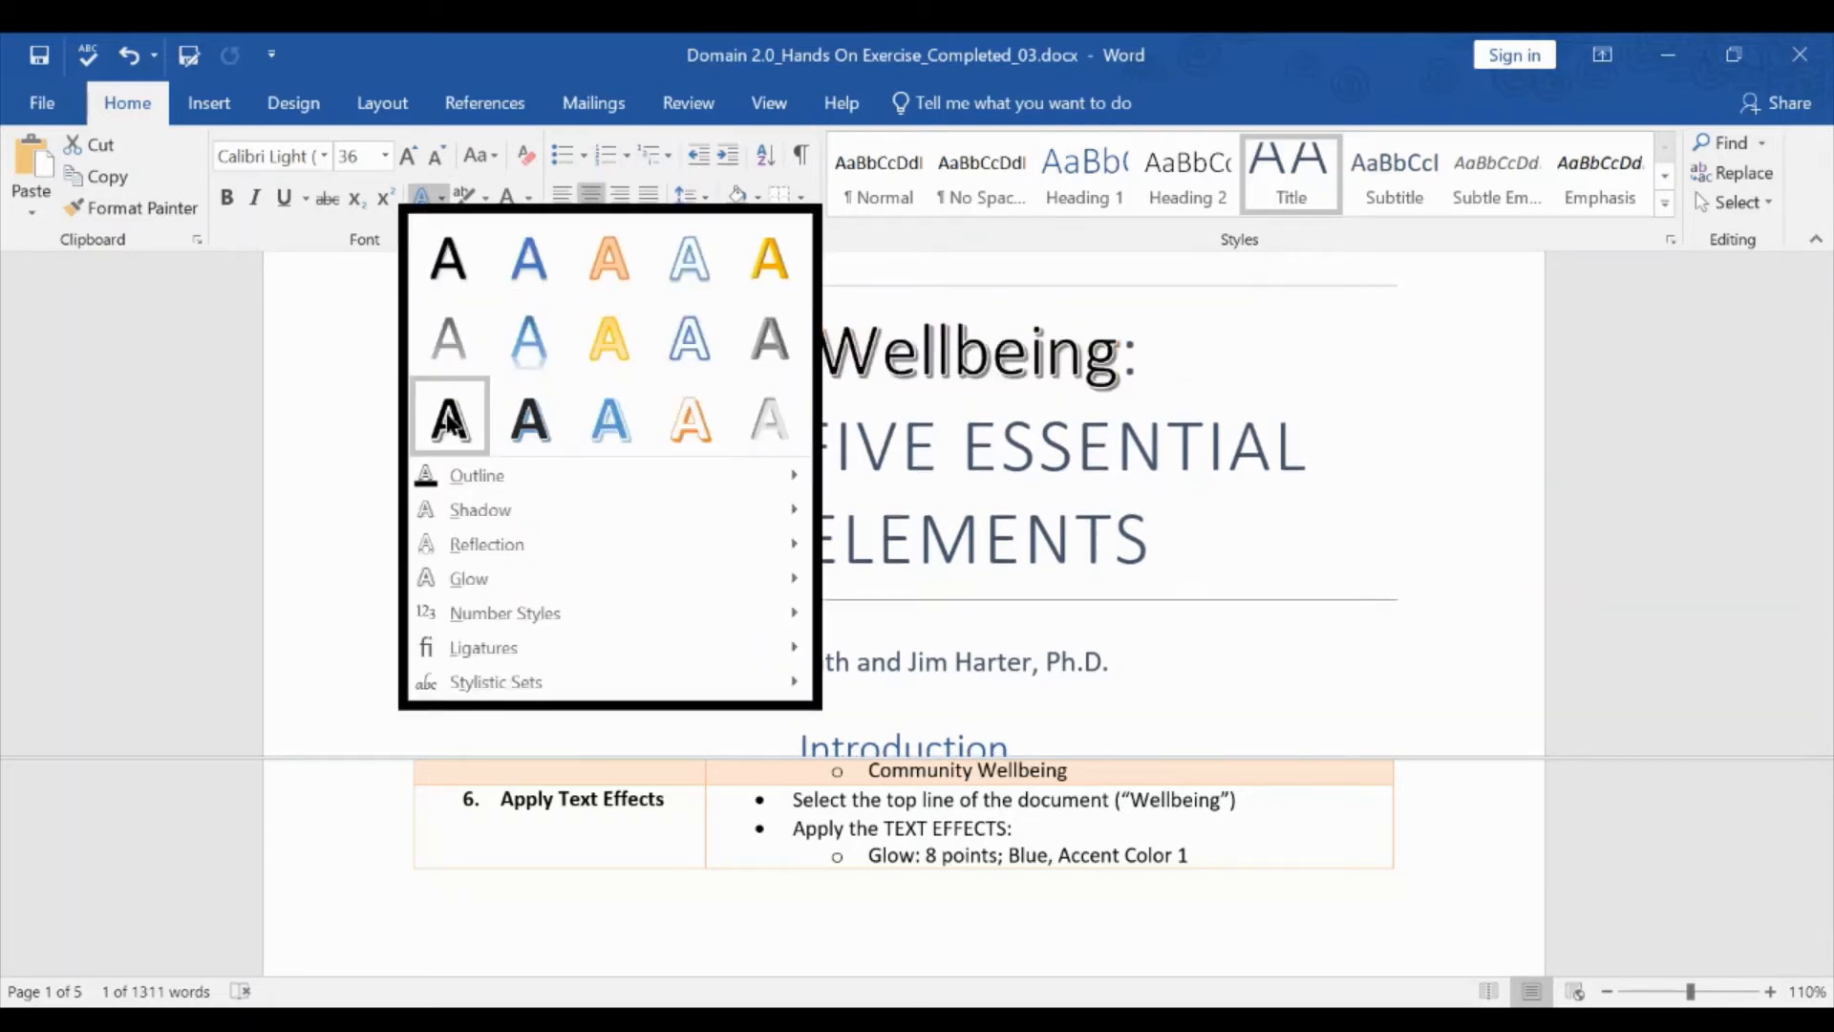
mouse_move(448, 588)
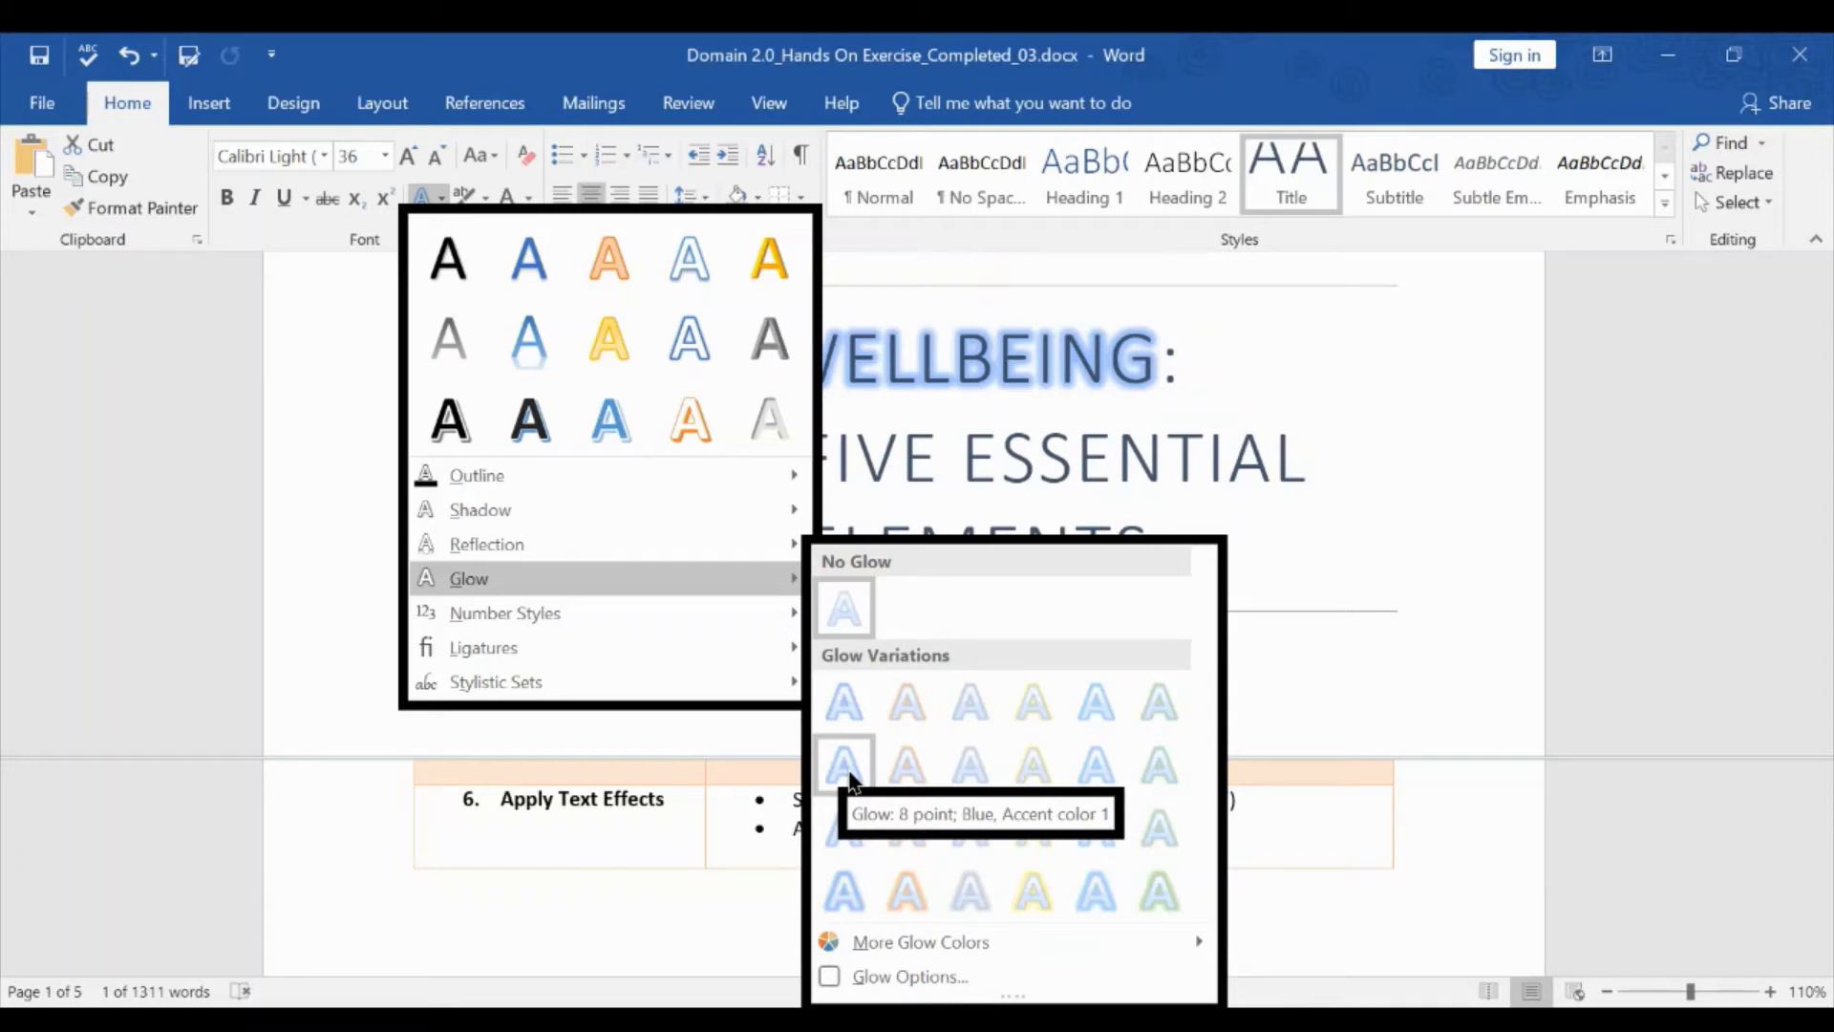
left_click(845, 765)
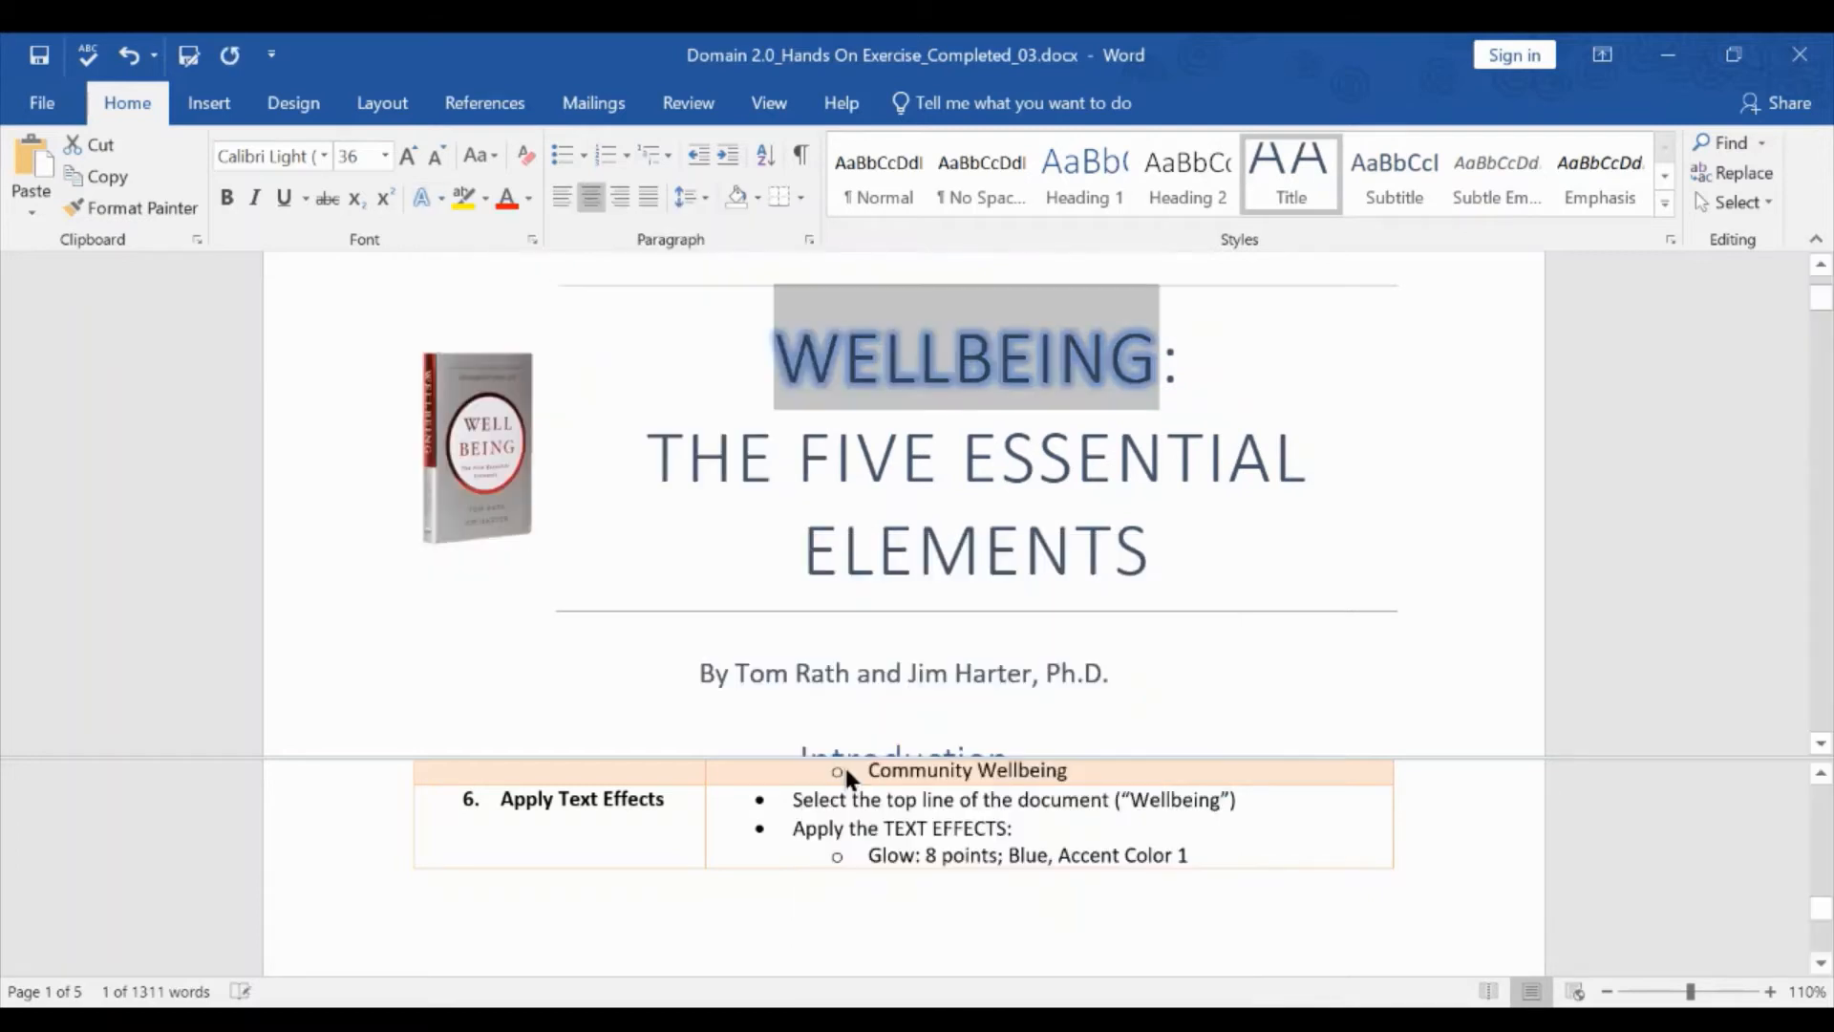
left_click(1217, 356)
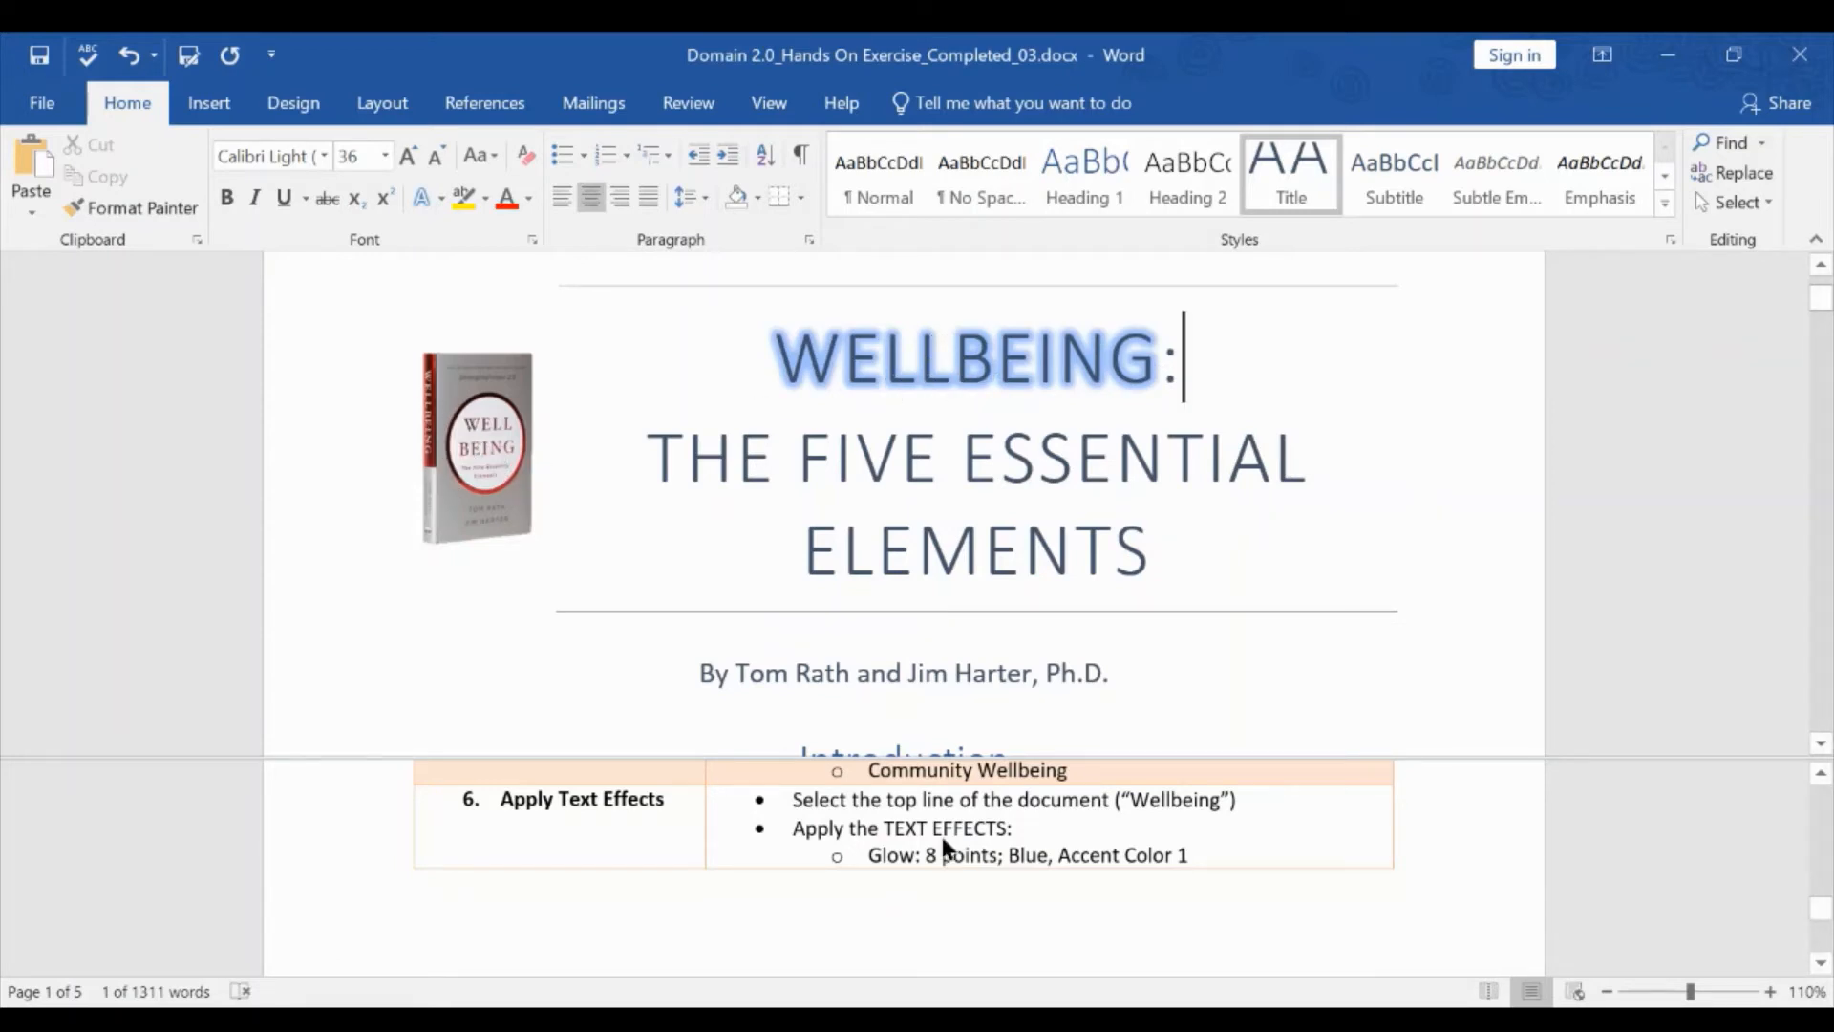
Change the glow color of the word "Wellbeing" in the document title to Dark Red and save the document.
scroll(944, 845, "down", 4)
scroll(942, 838, "down", 1)
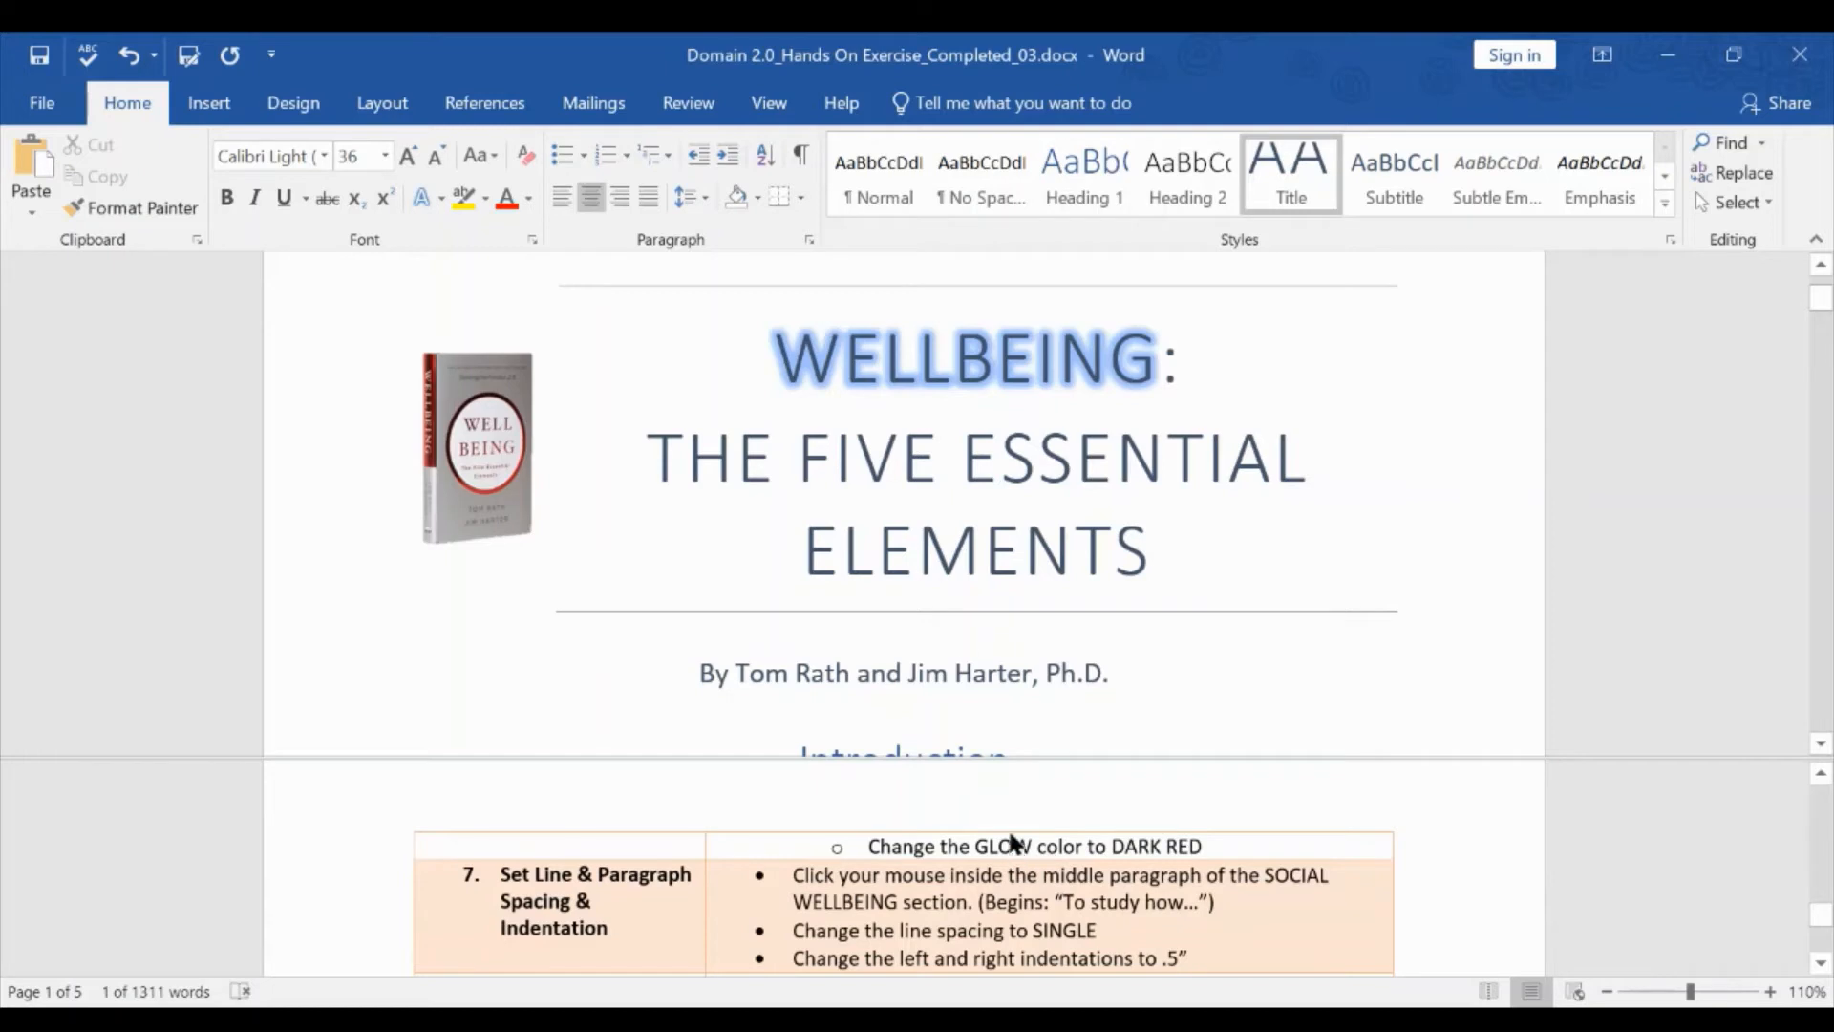
double_click(944, 374)
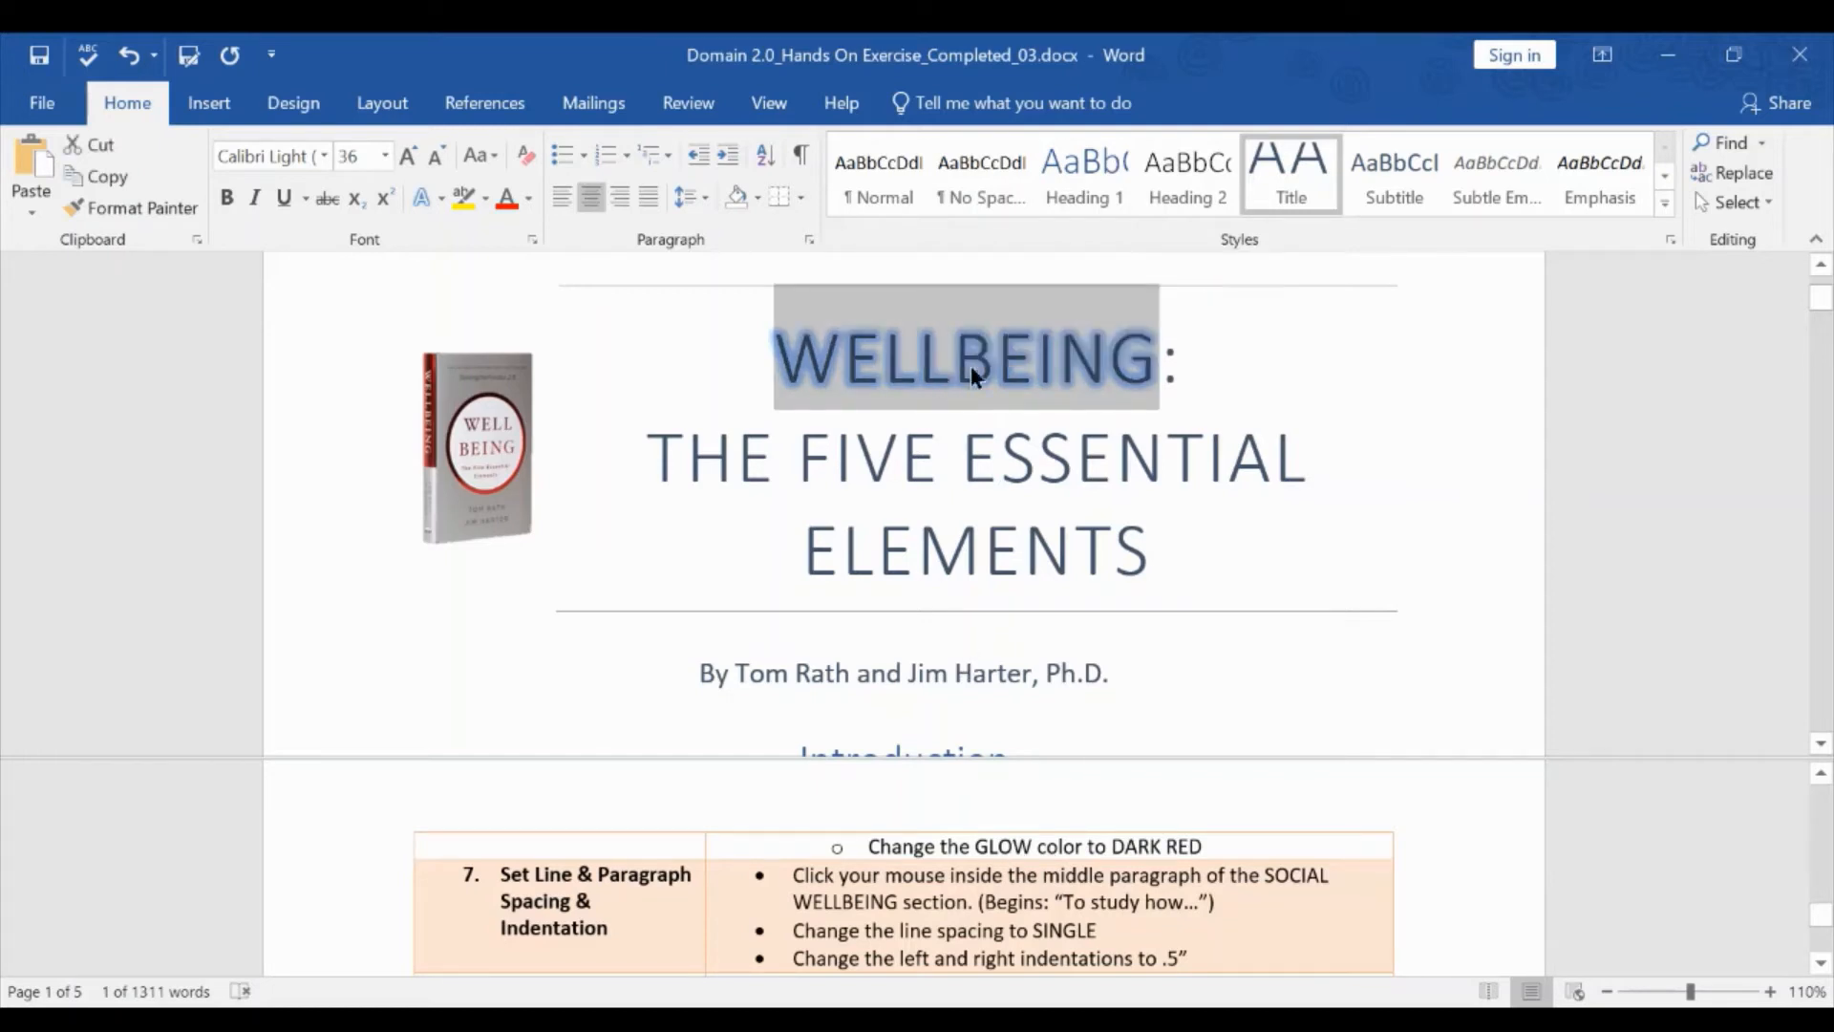
left_click(421, 199)
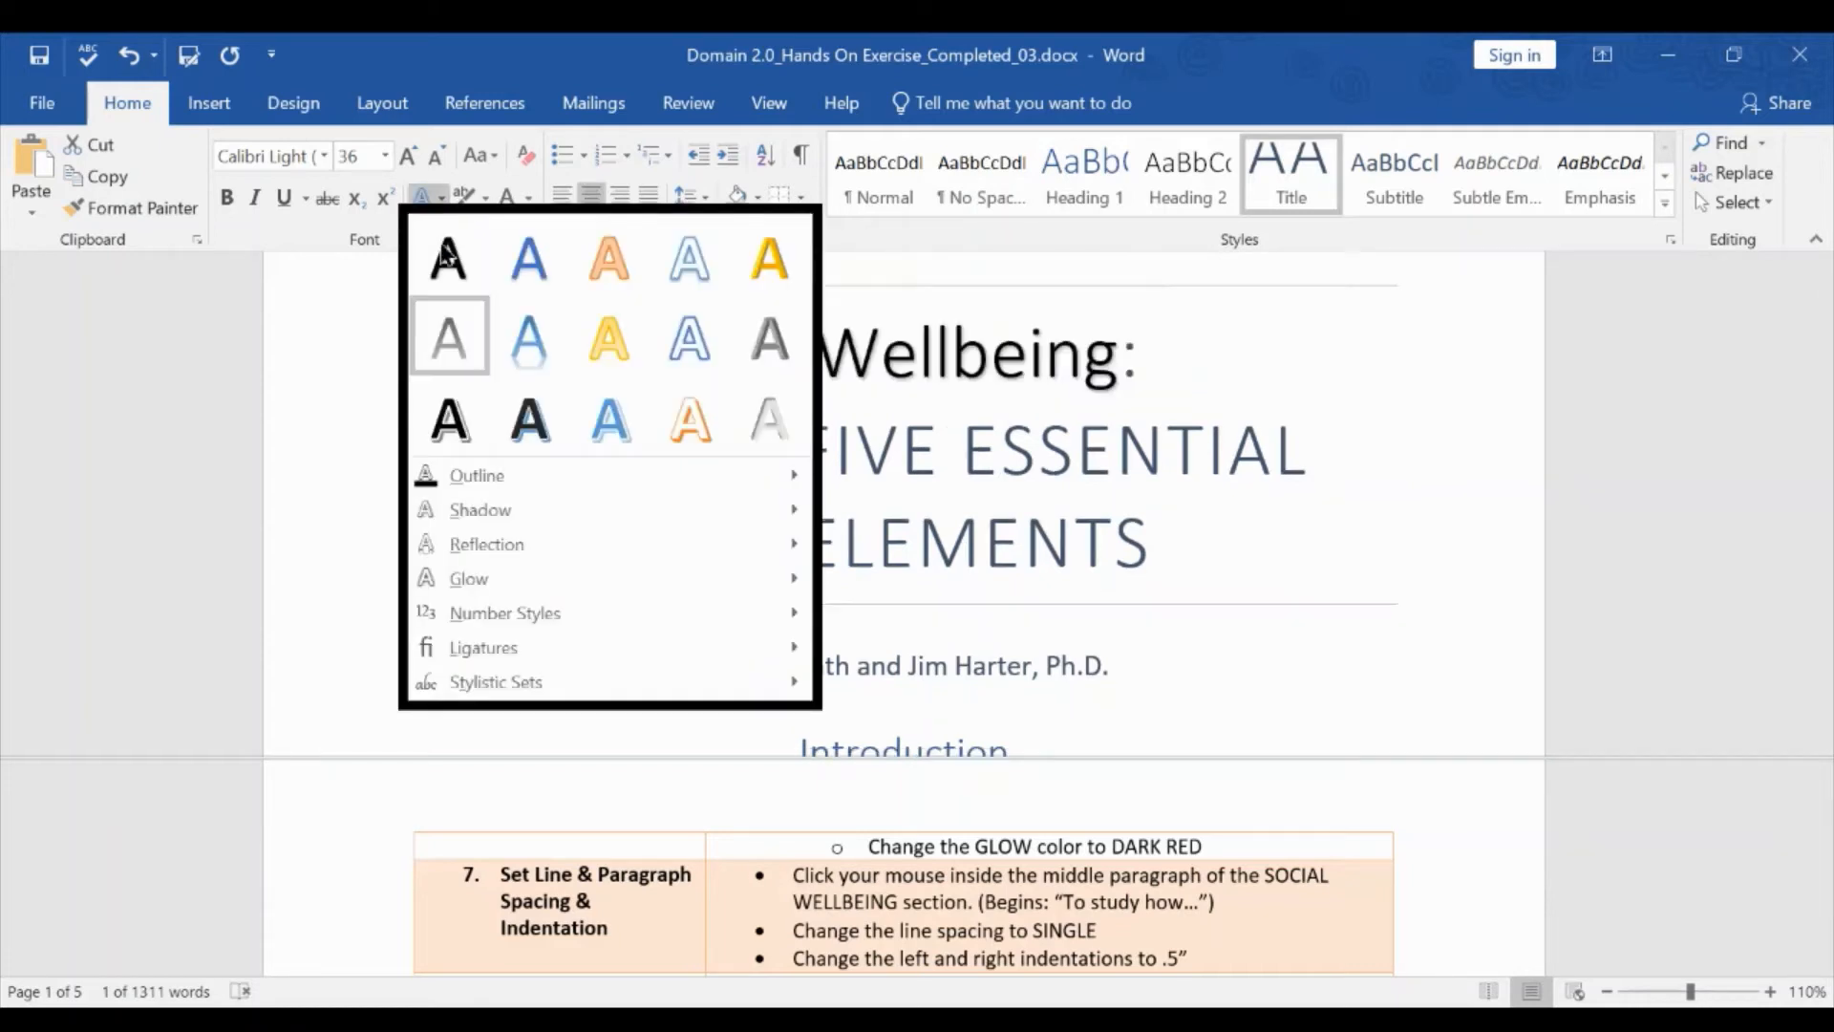
mouse_move(522, 579)
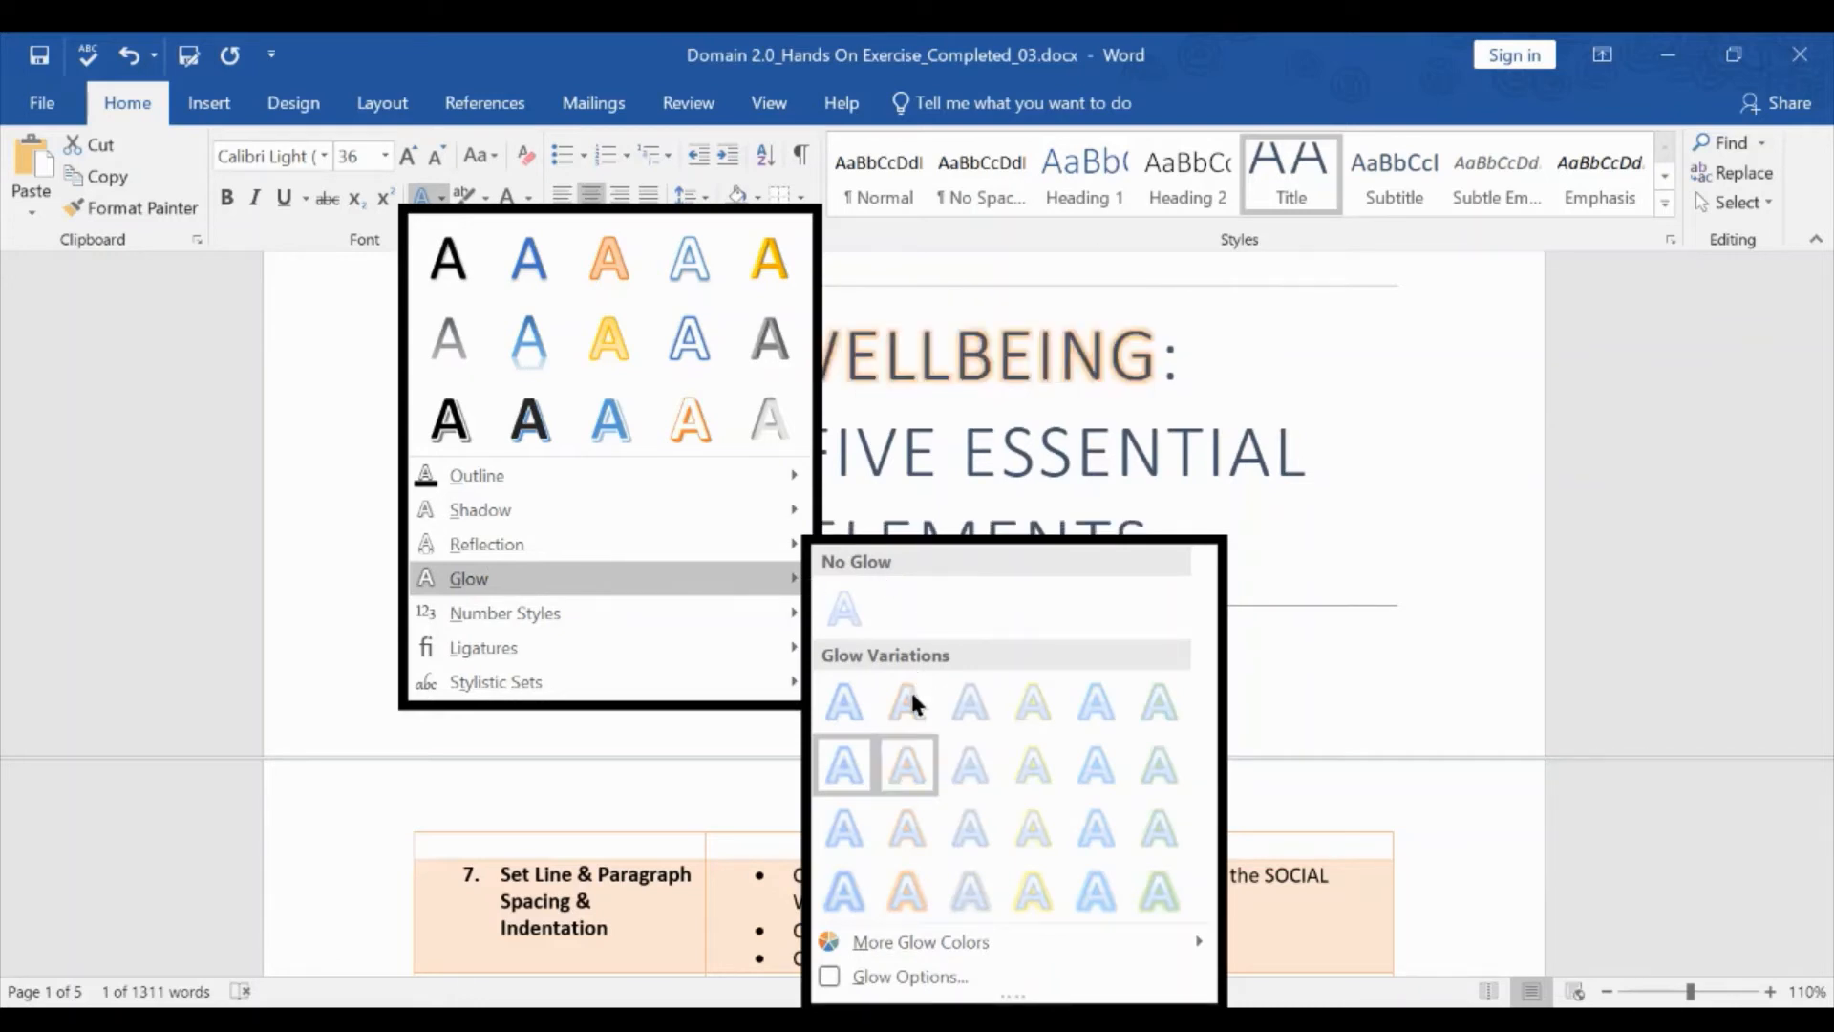
mouse_move(955, 948)
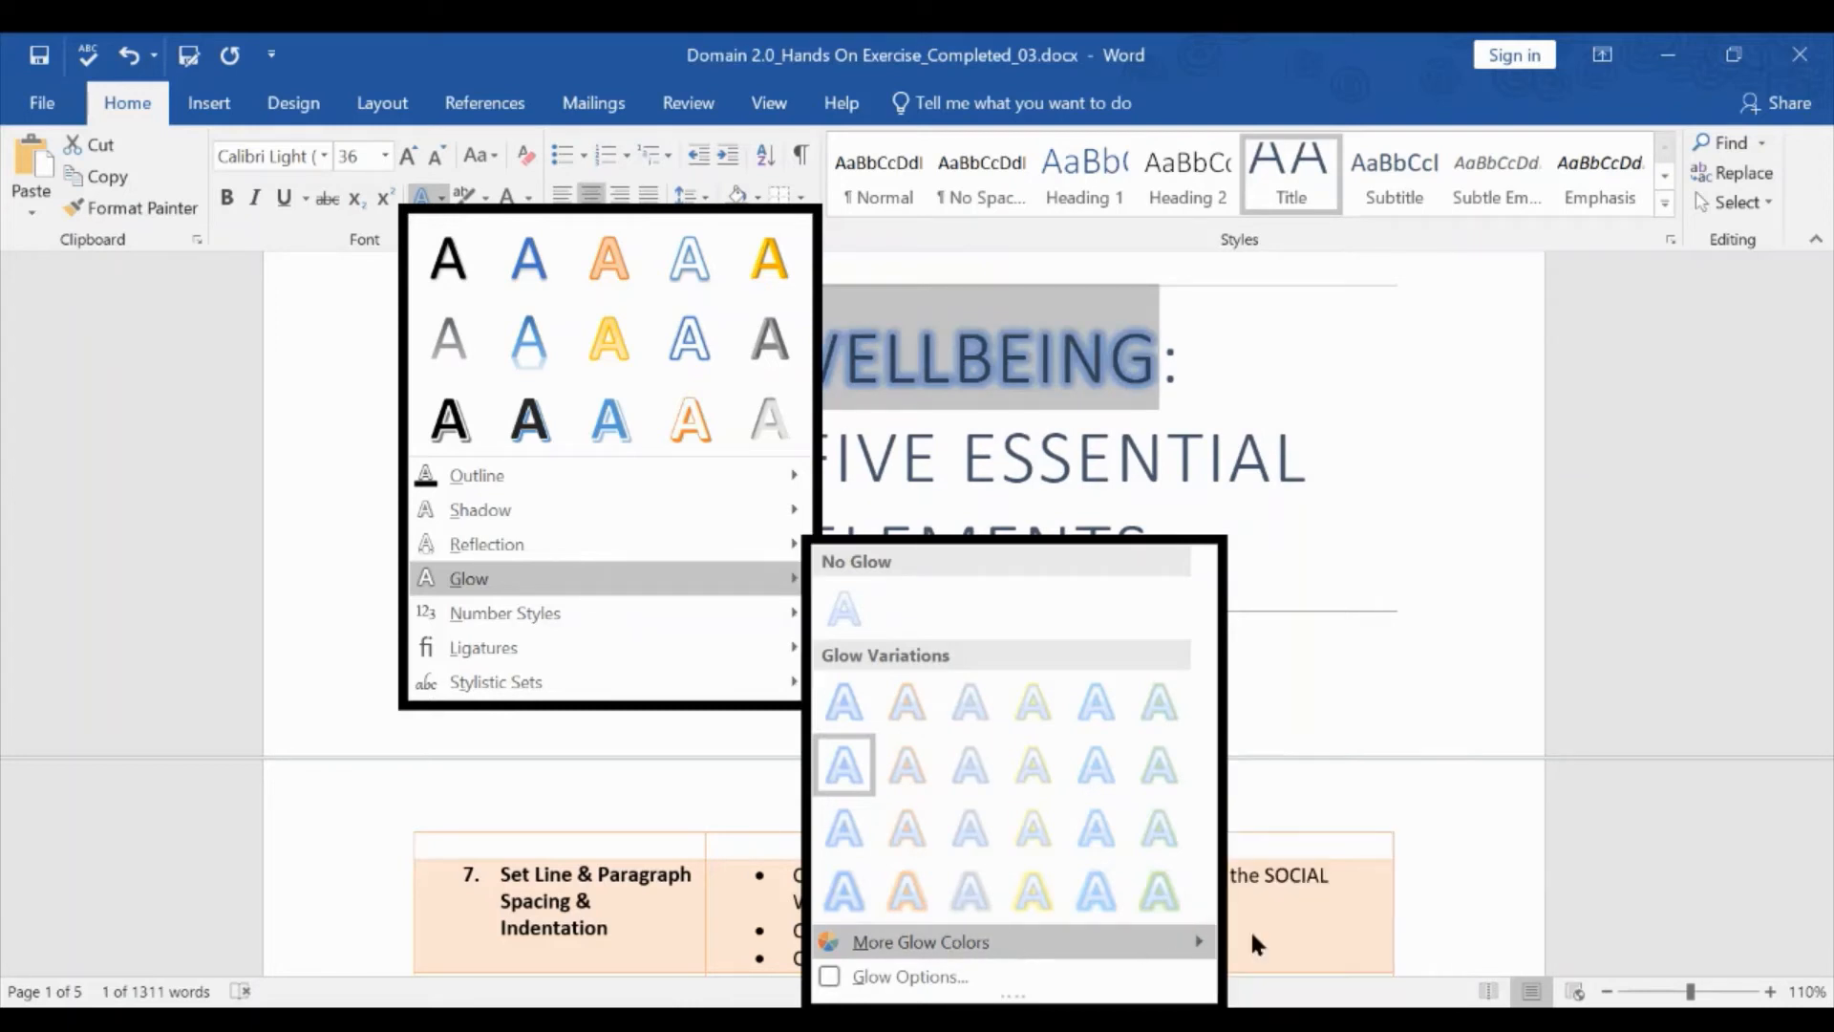
mouse_move(1198, 941)
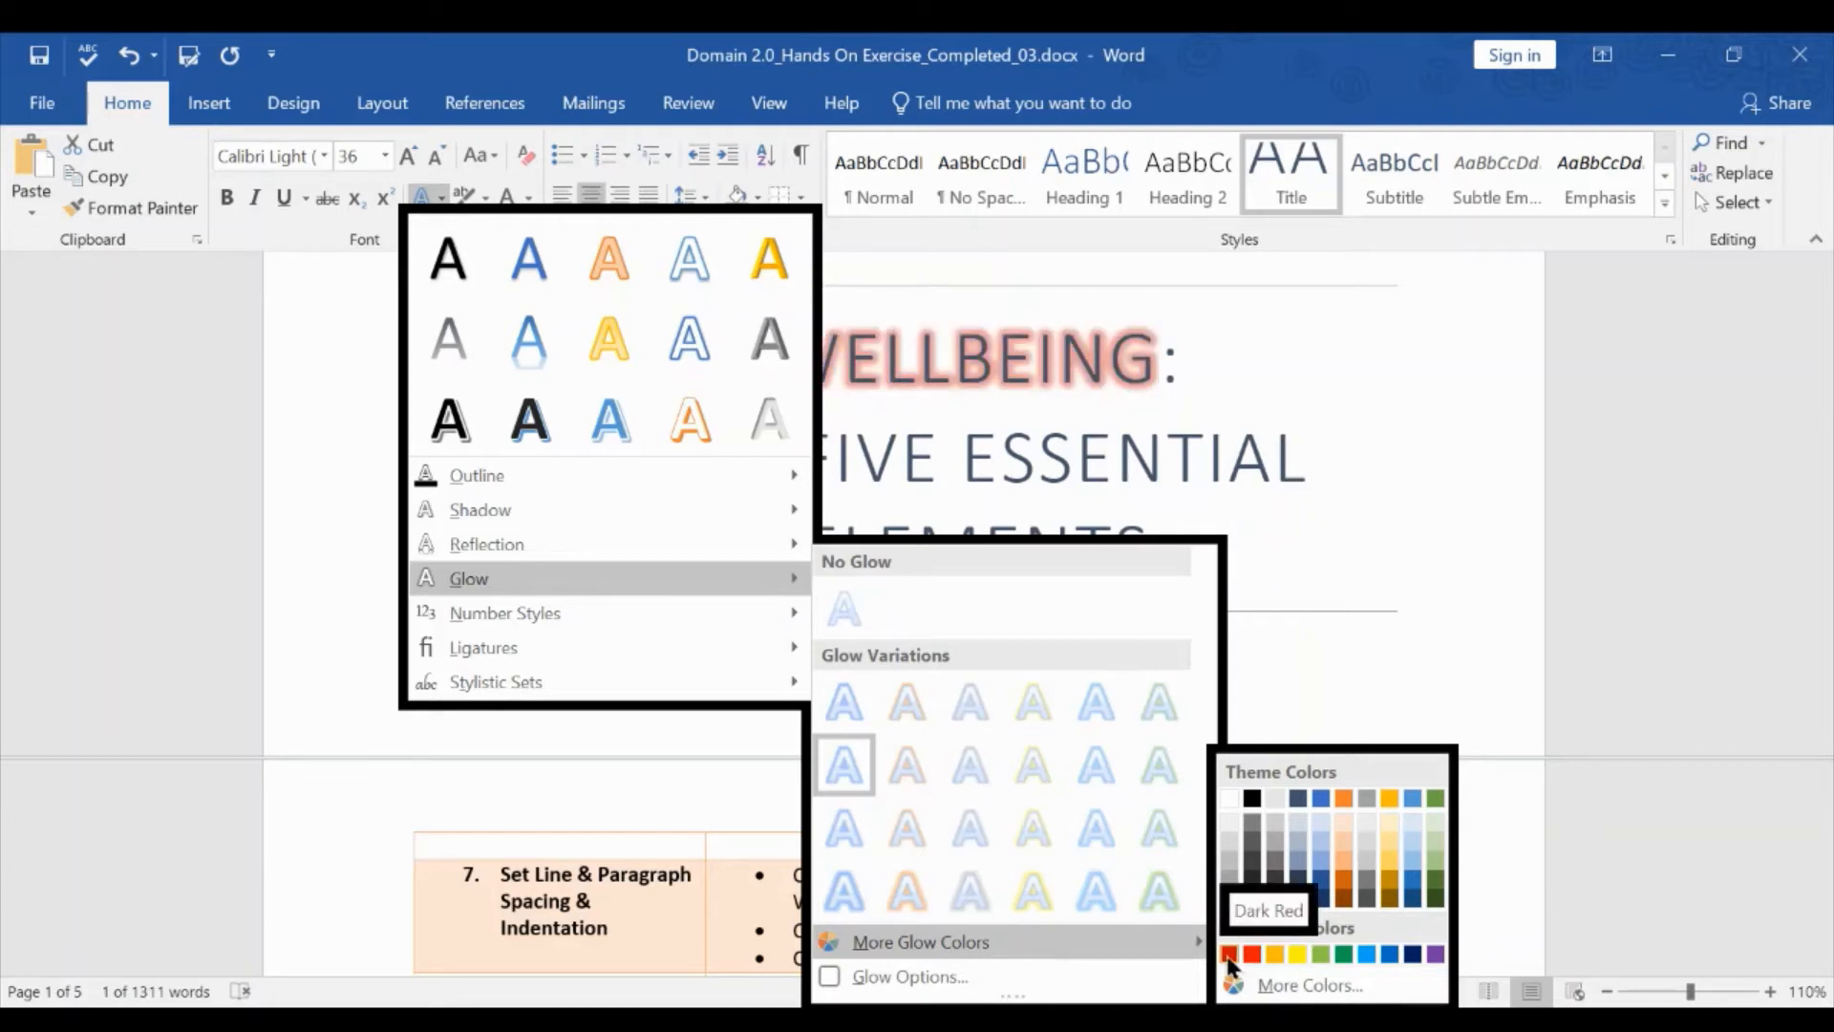
left_click(1230, 953)
left_click(1177, 342)
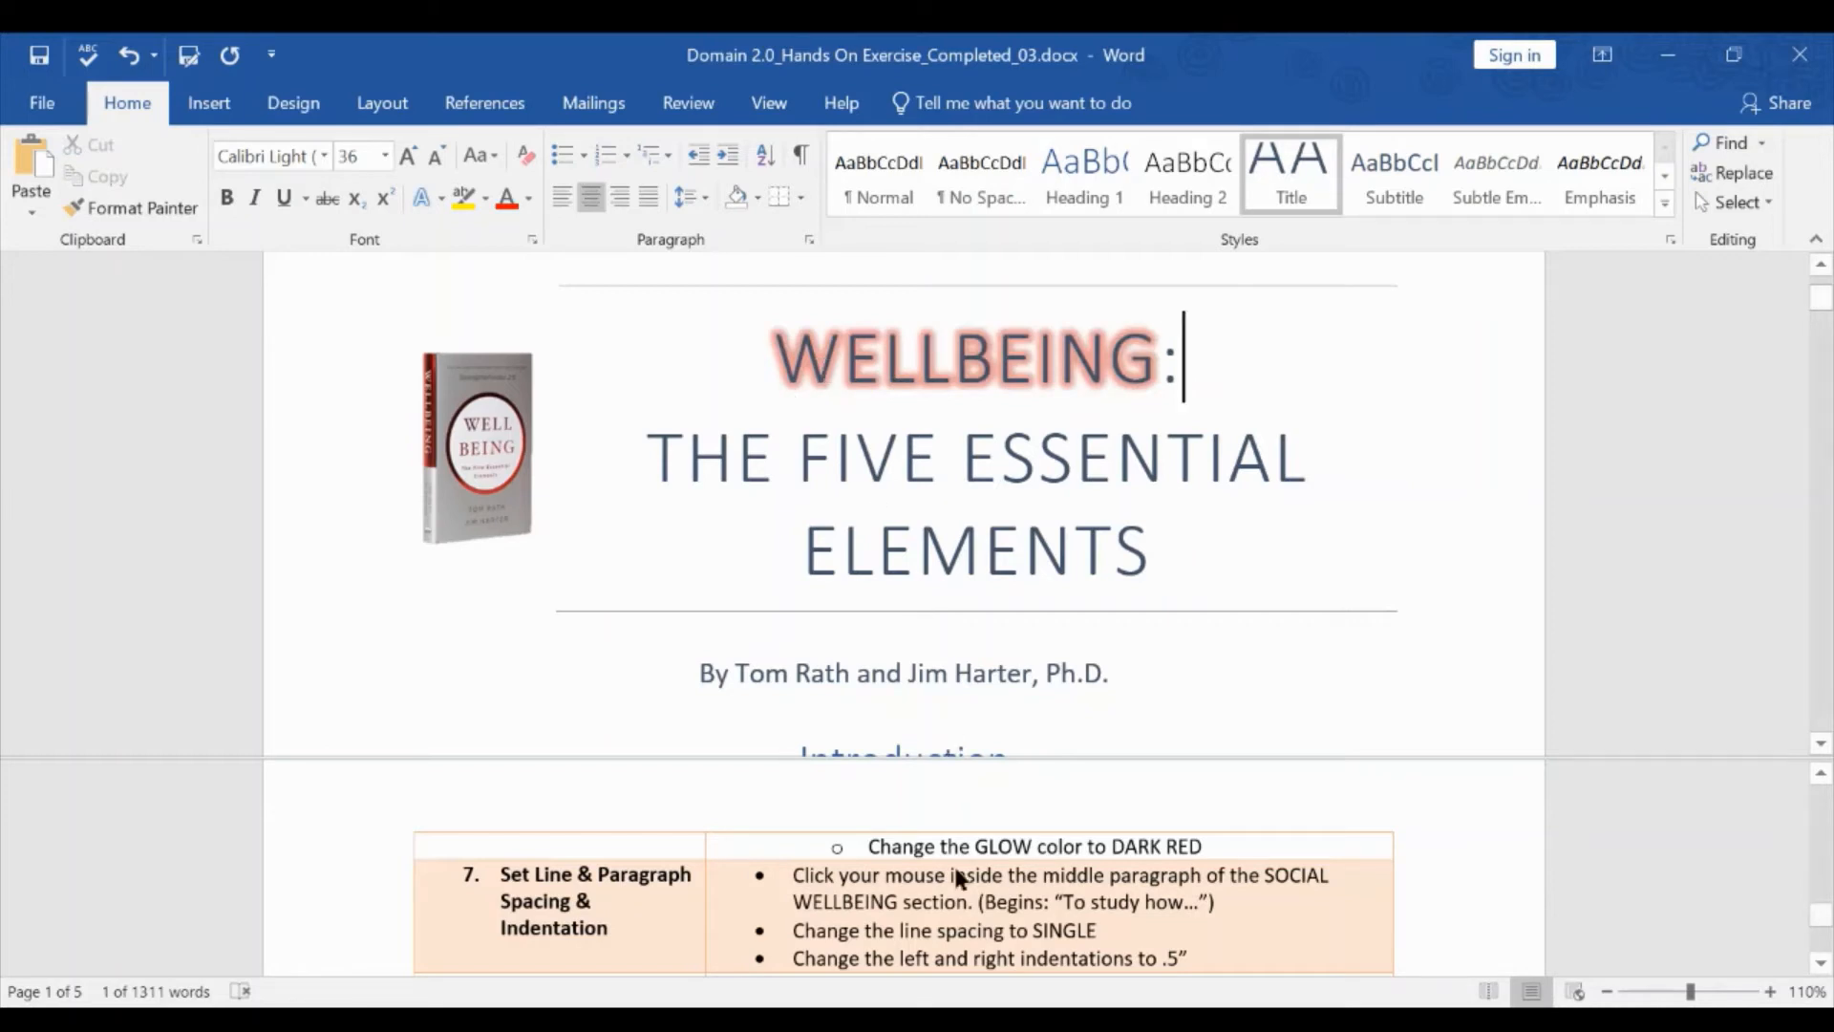
left_click(39, 57)
Show the formatting marks and set the line spacing of the Social Wellbeing paragraph beginning "To study how" to 1.0.
scroll(909, 867, "down", 3)
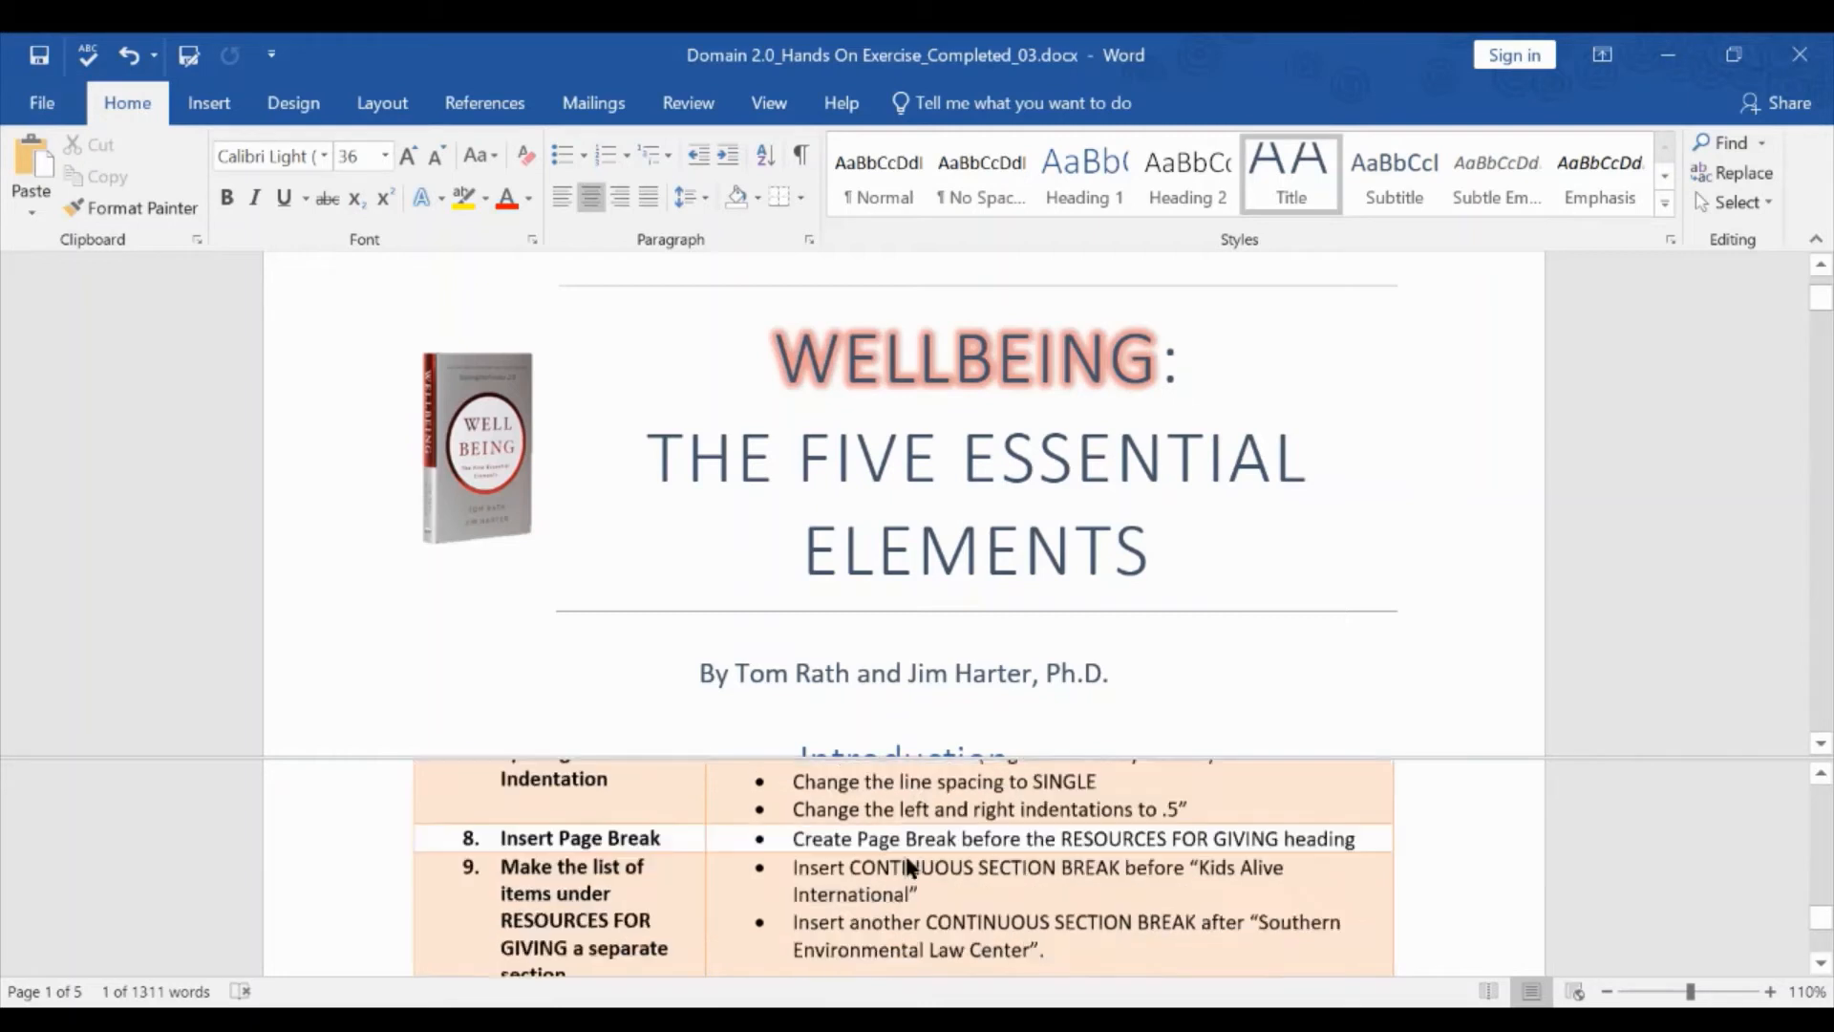
scroll(908, 863, "up", 1)
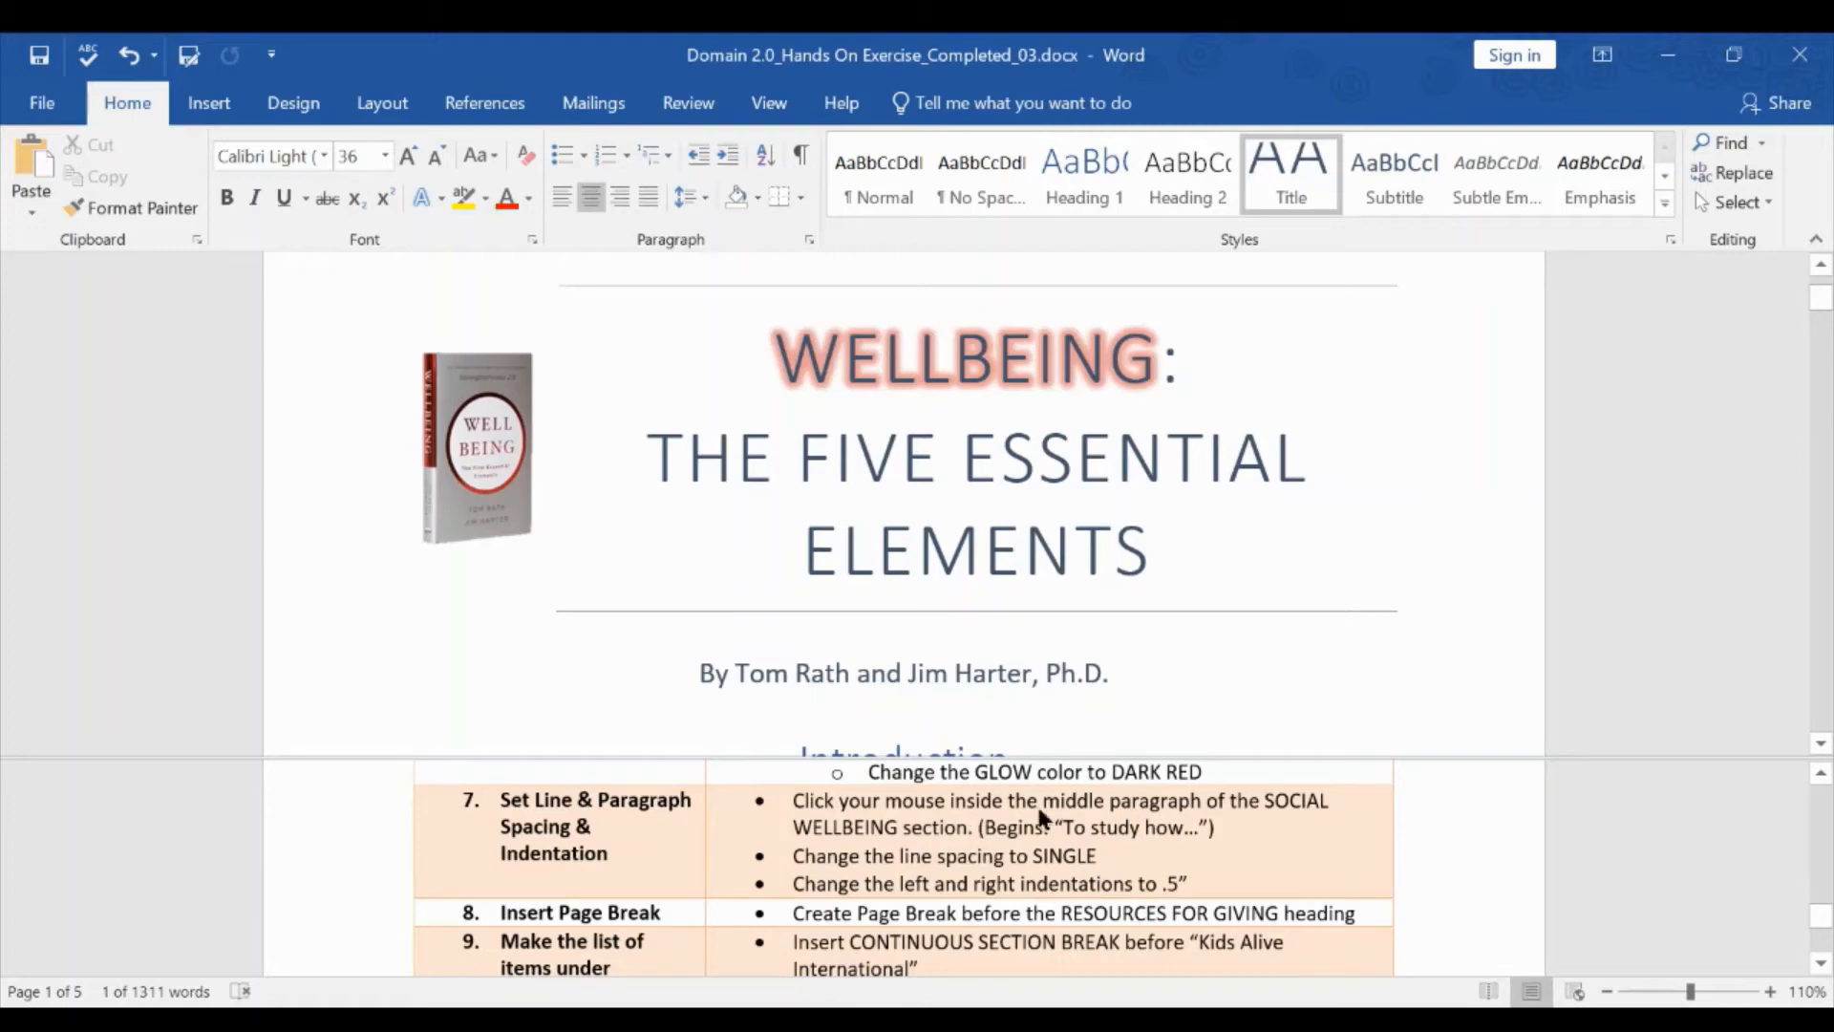
scroll(961, 569, "down", 1)
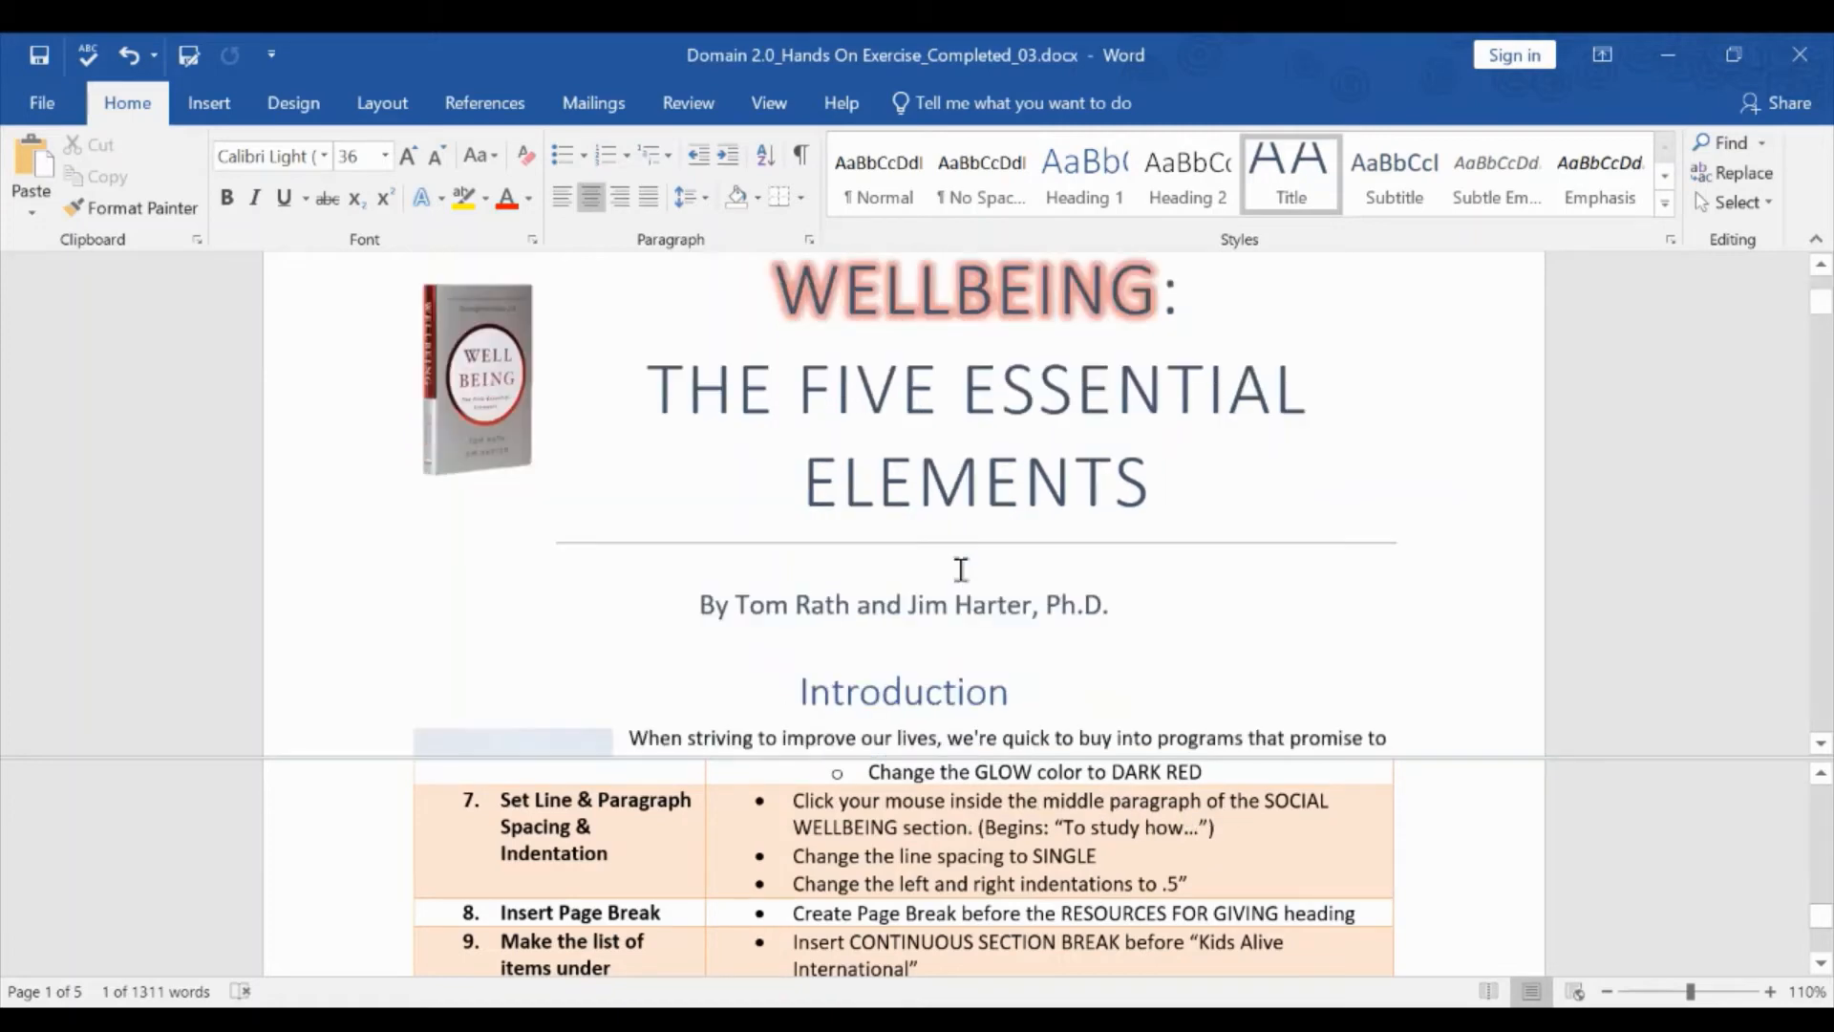
scroll(962, 570, "down", 15)
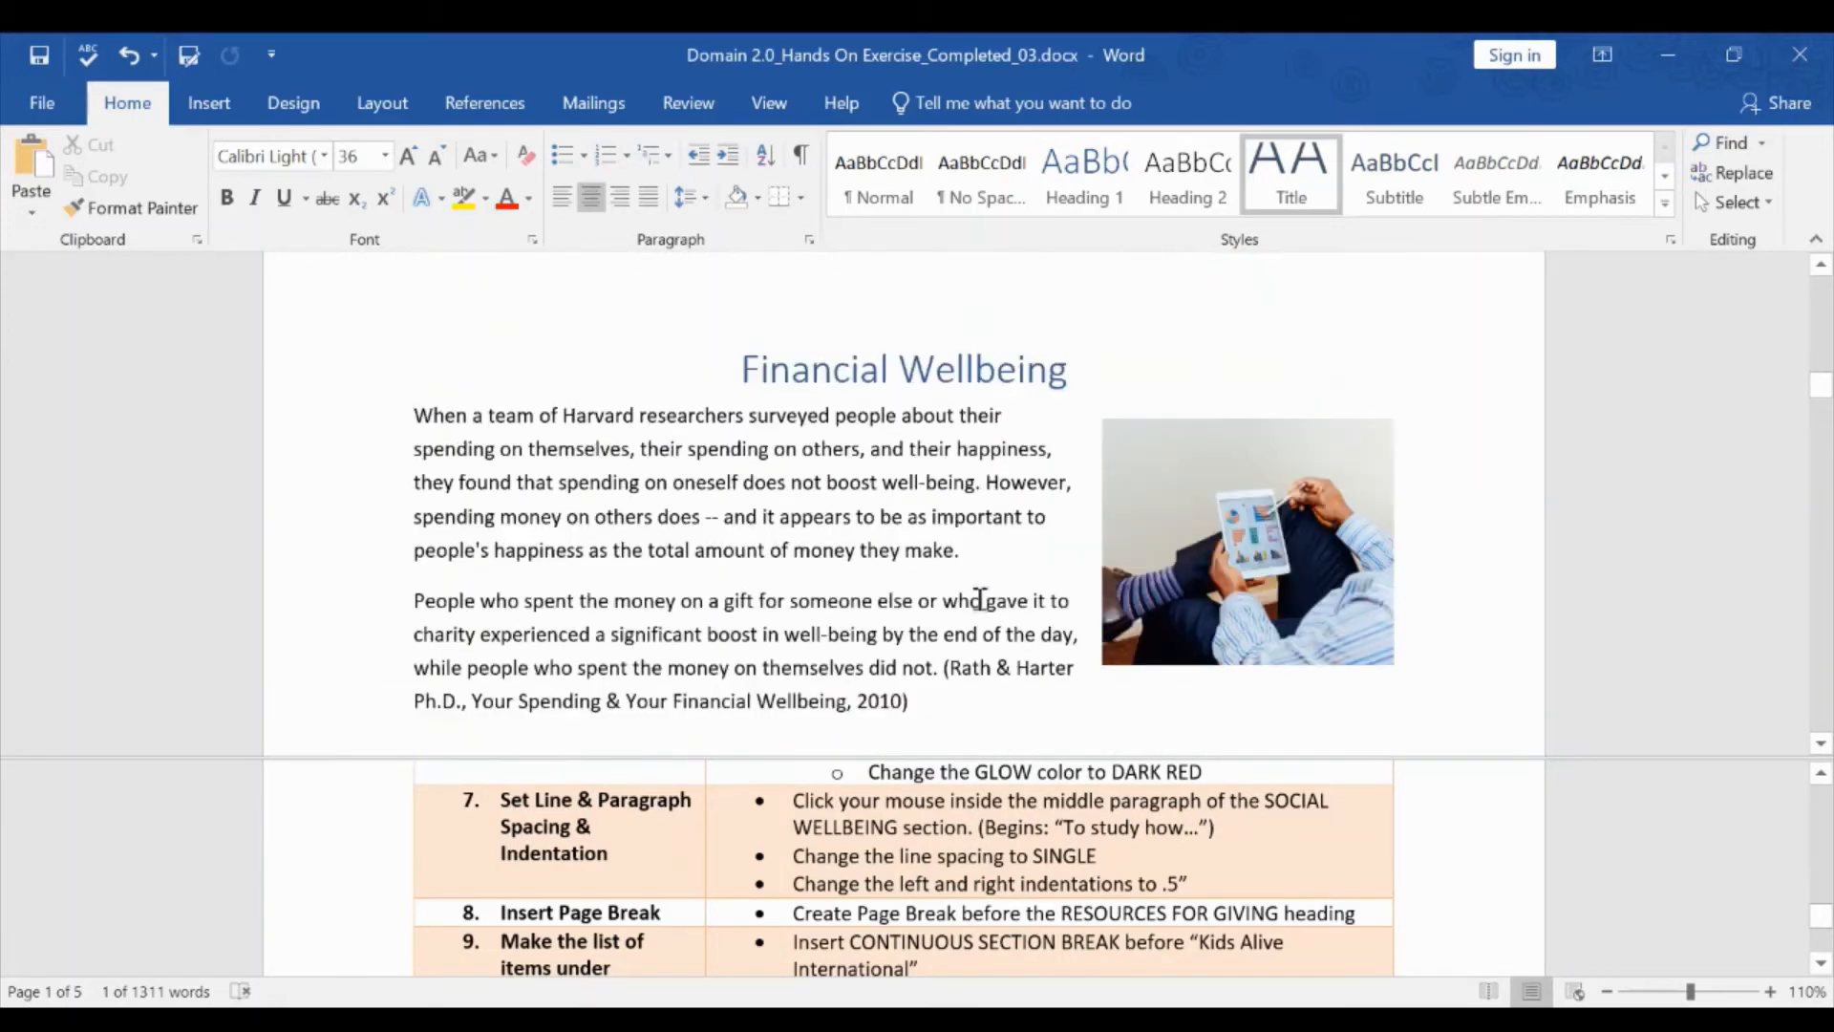
scroll(980, 599, "down", 9)
left_click(803, 427)
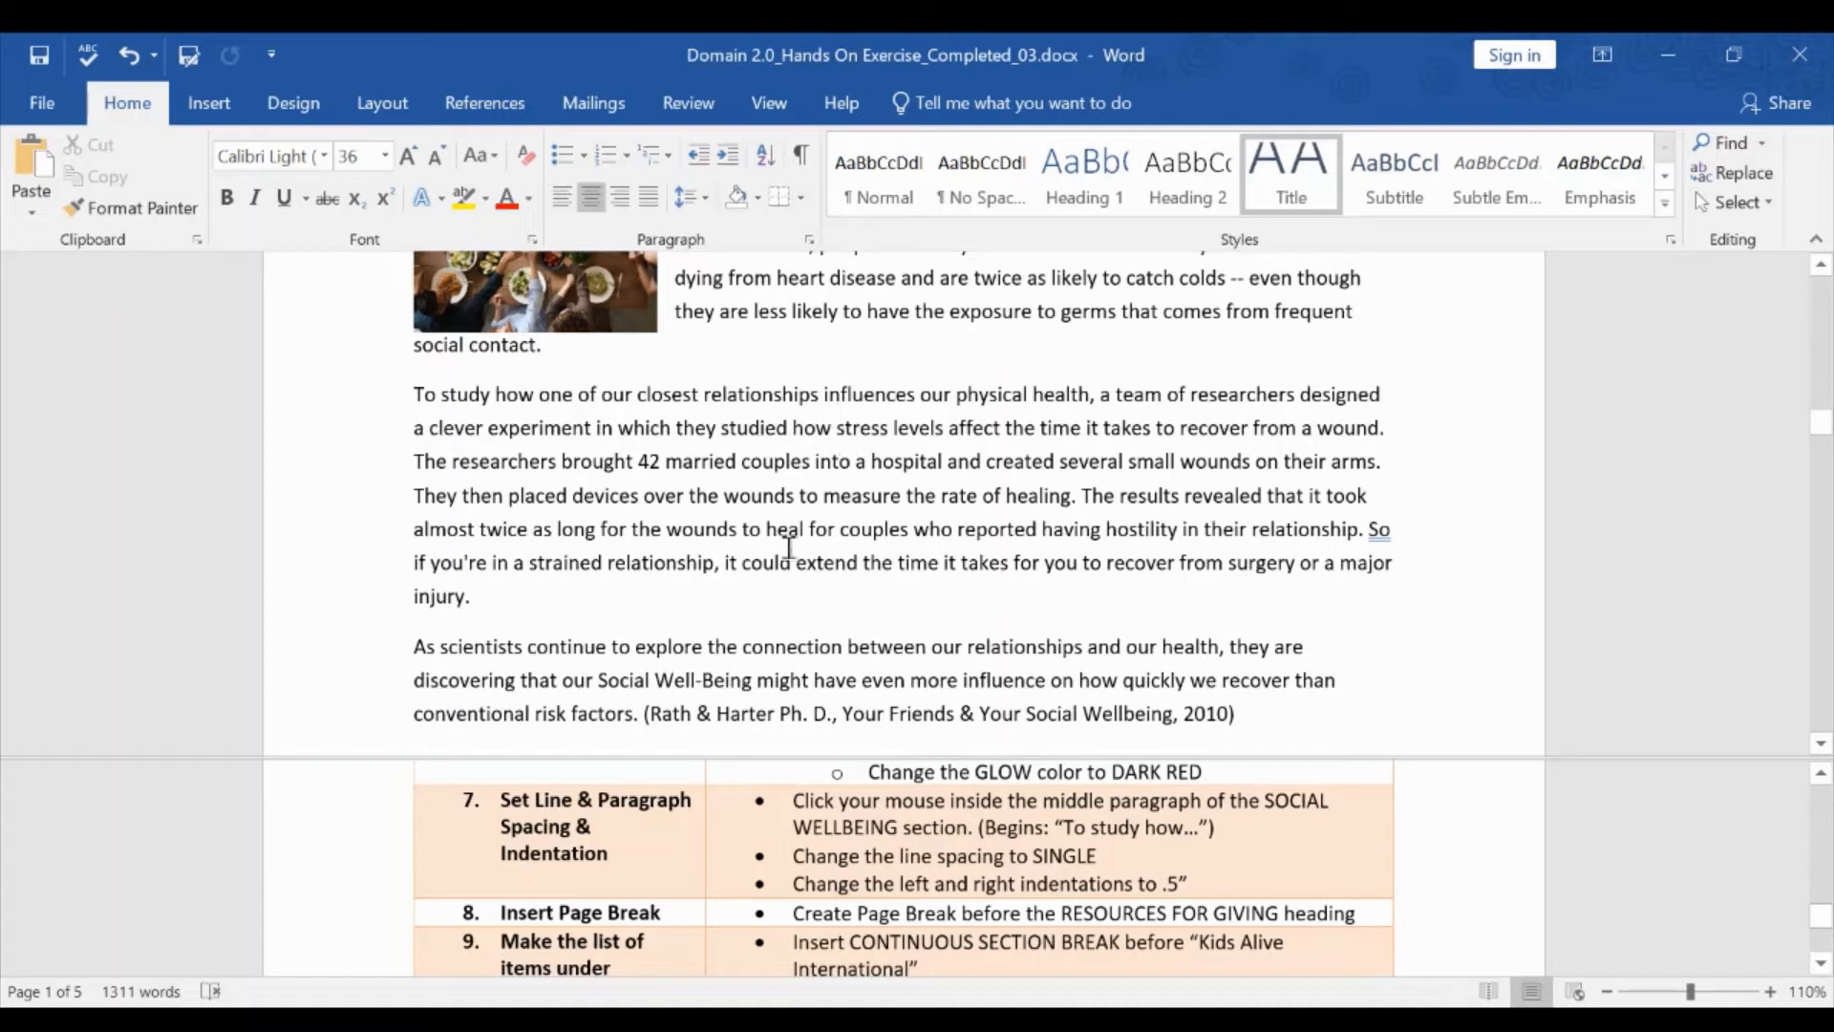
left_click(857, 462)
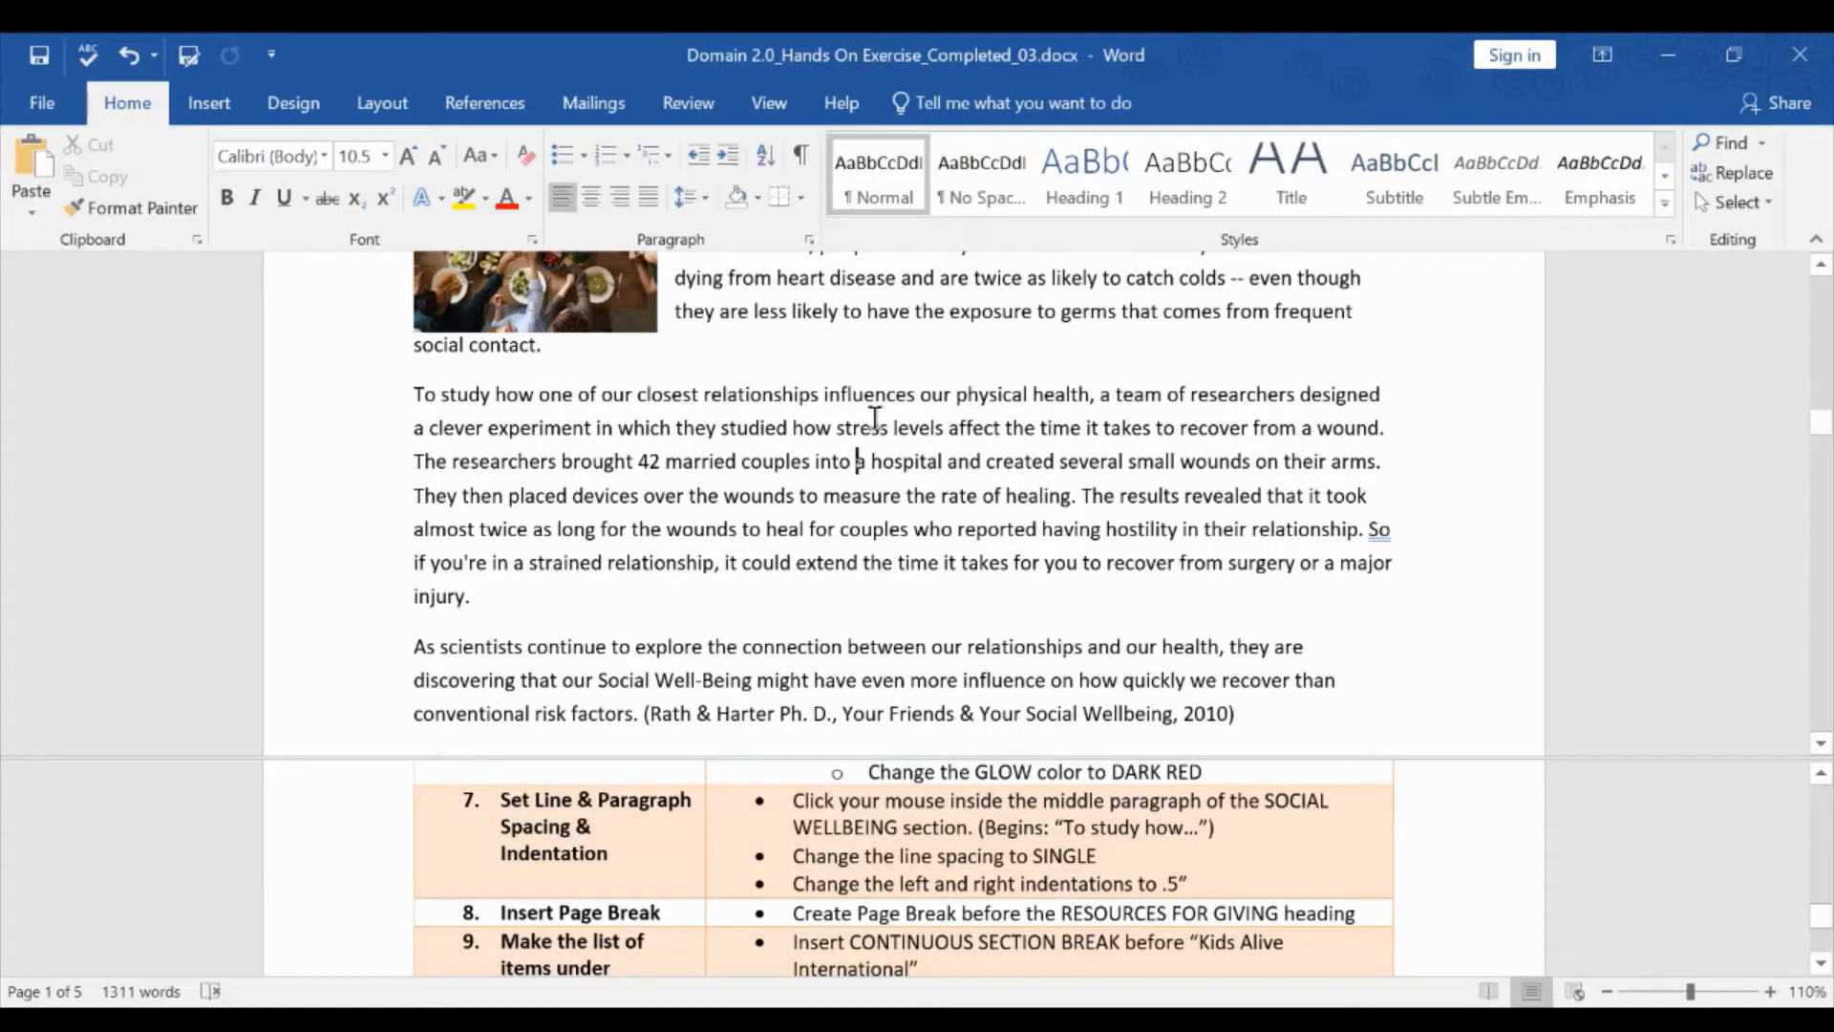
left_click(857, 430)
left_click(803, 158)
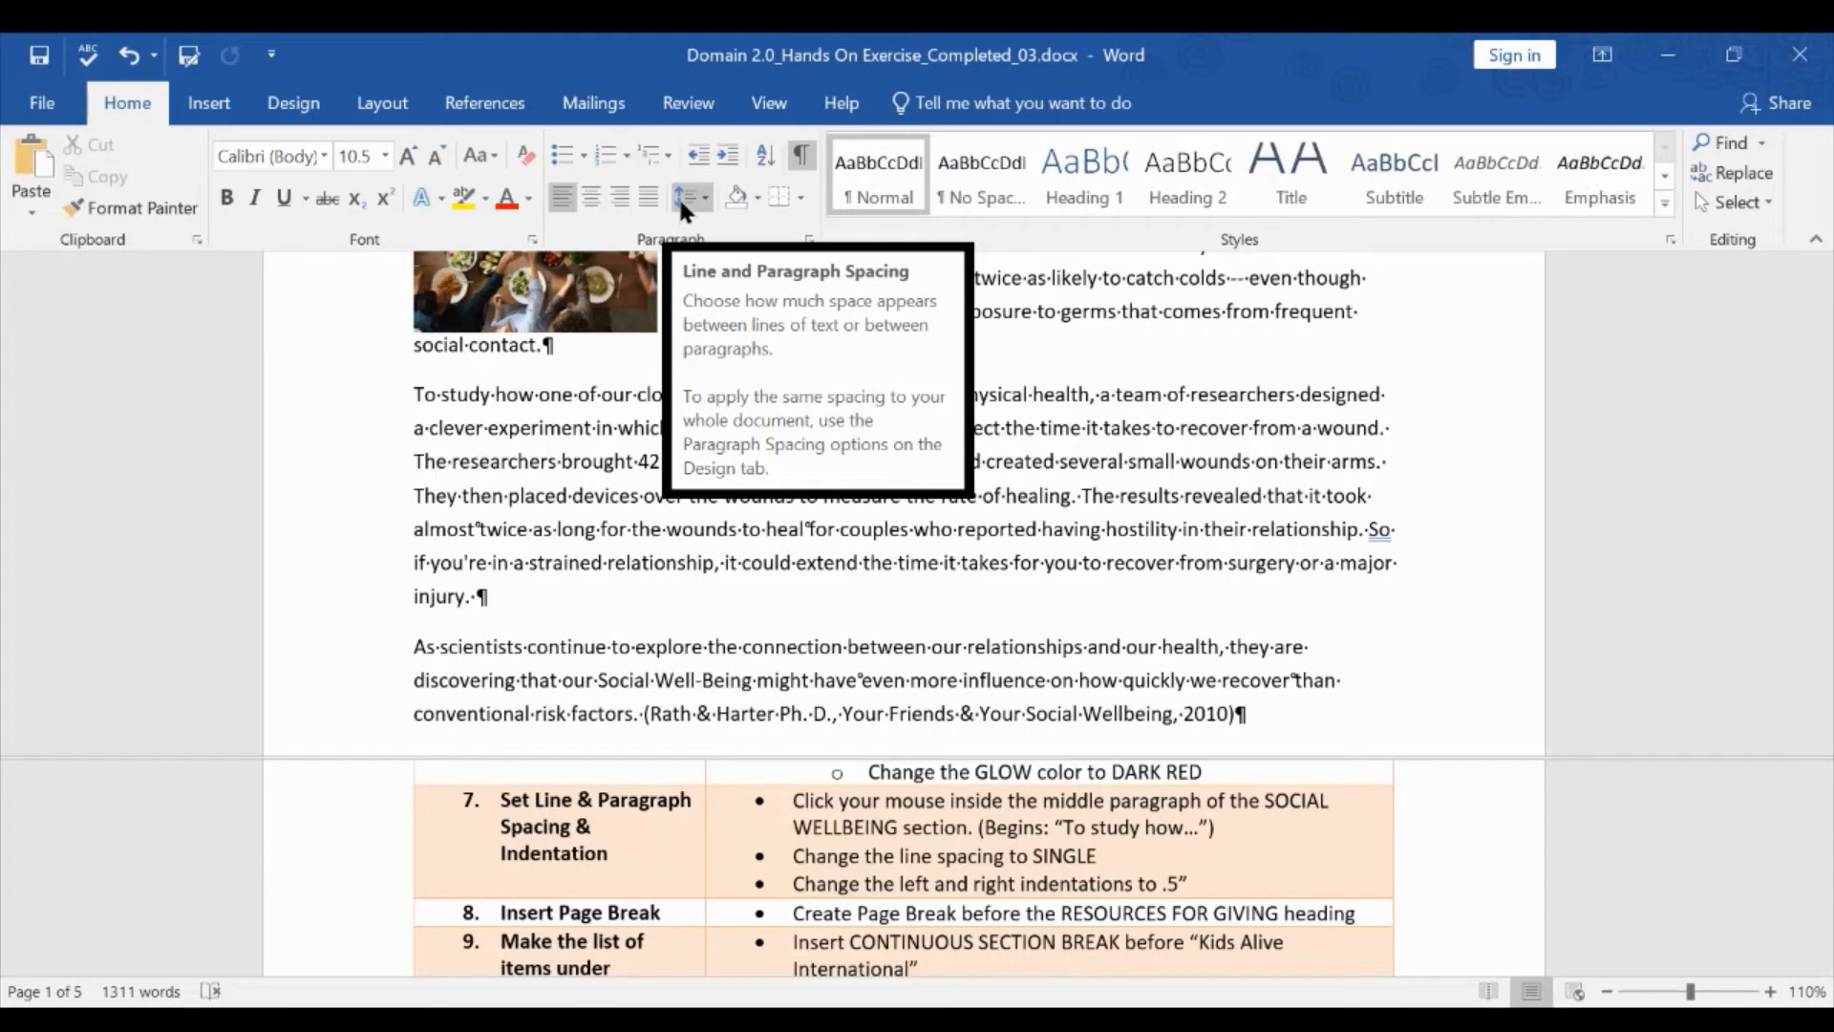
left_click(707, 200)
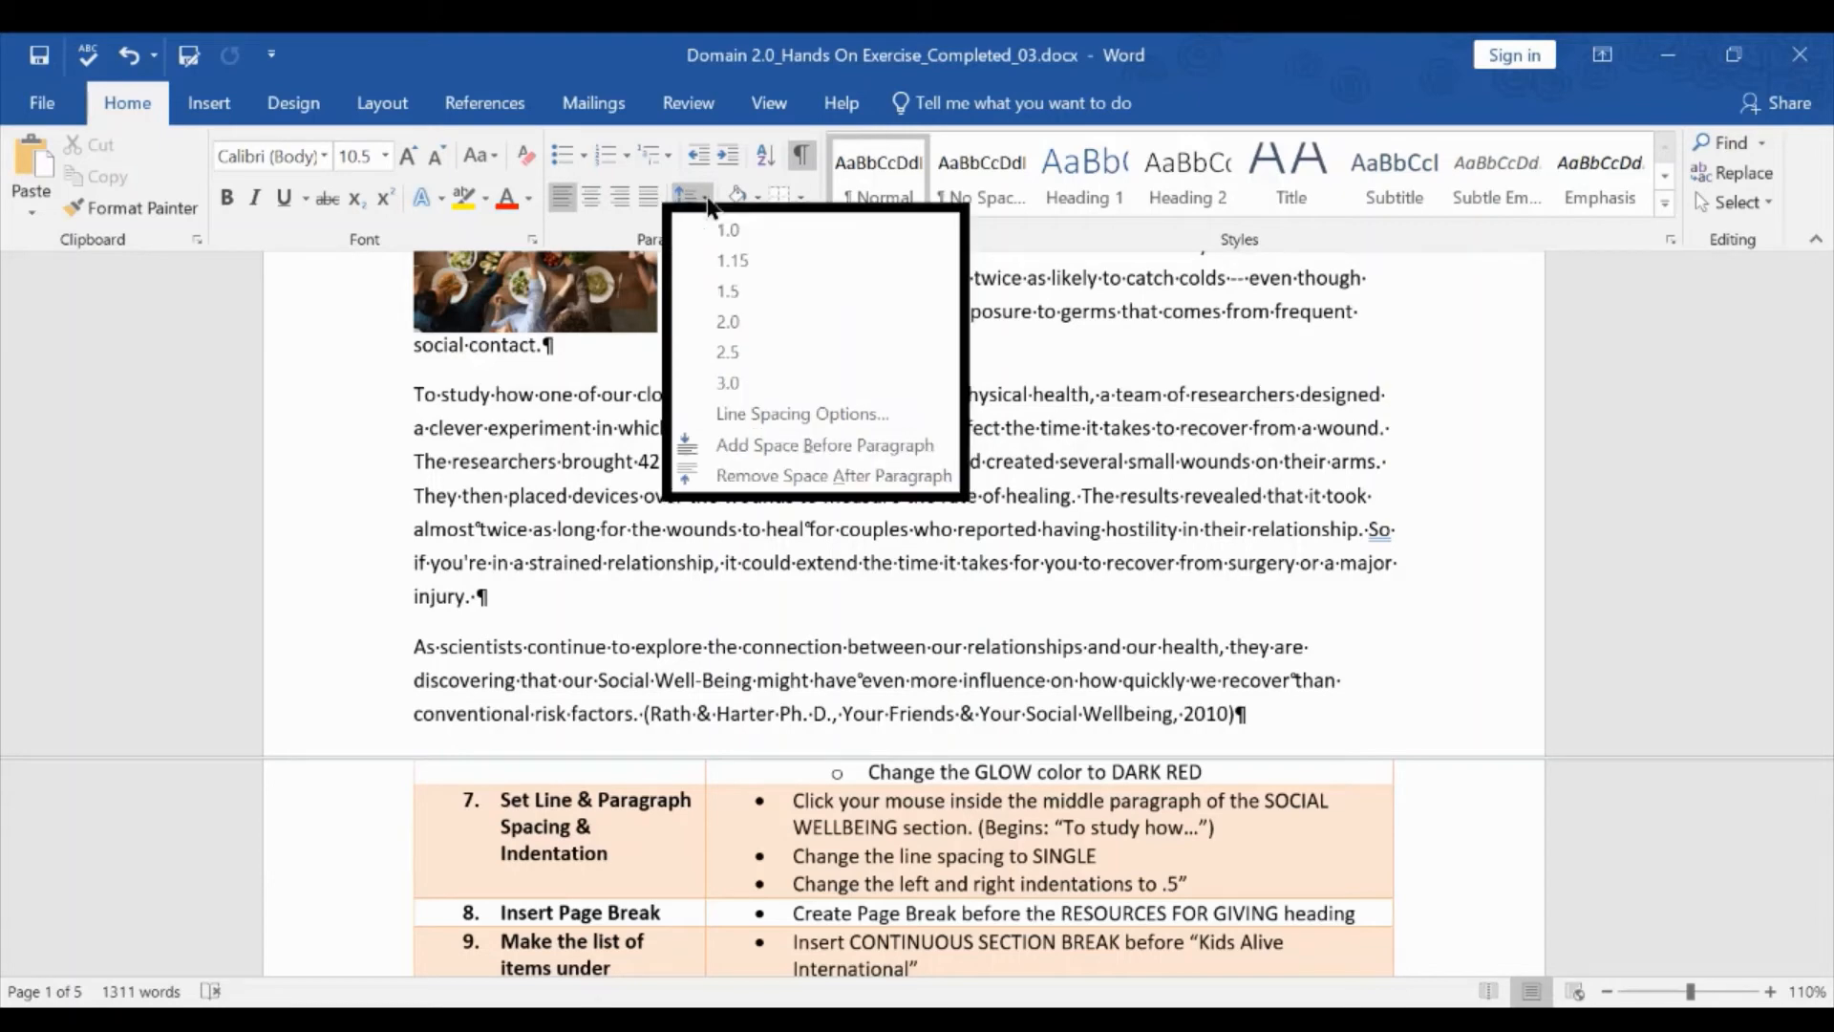
left_click(752, 226)
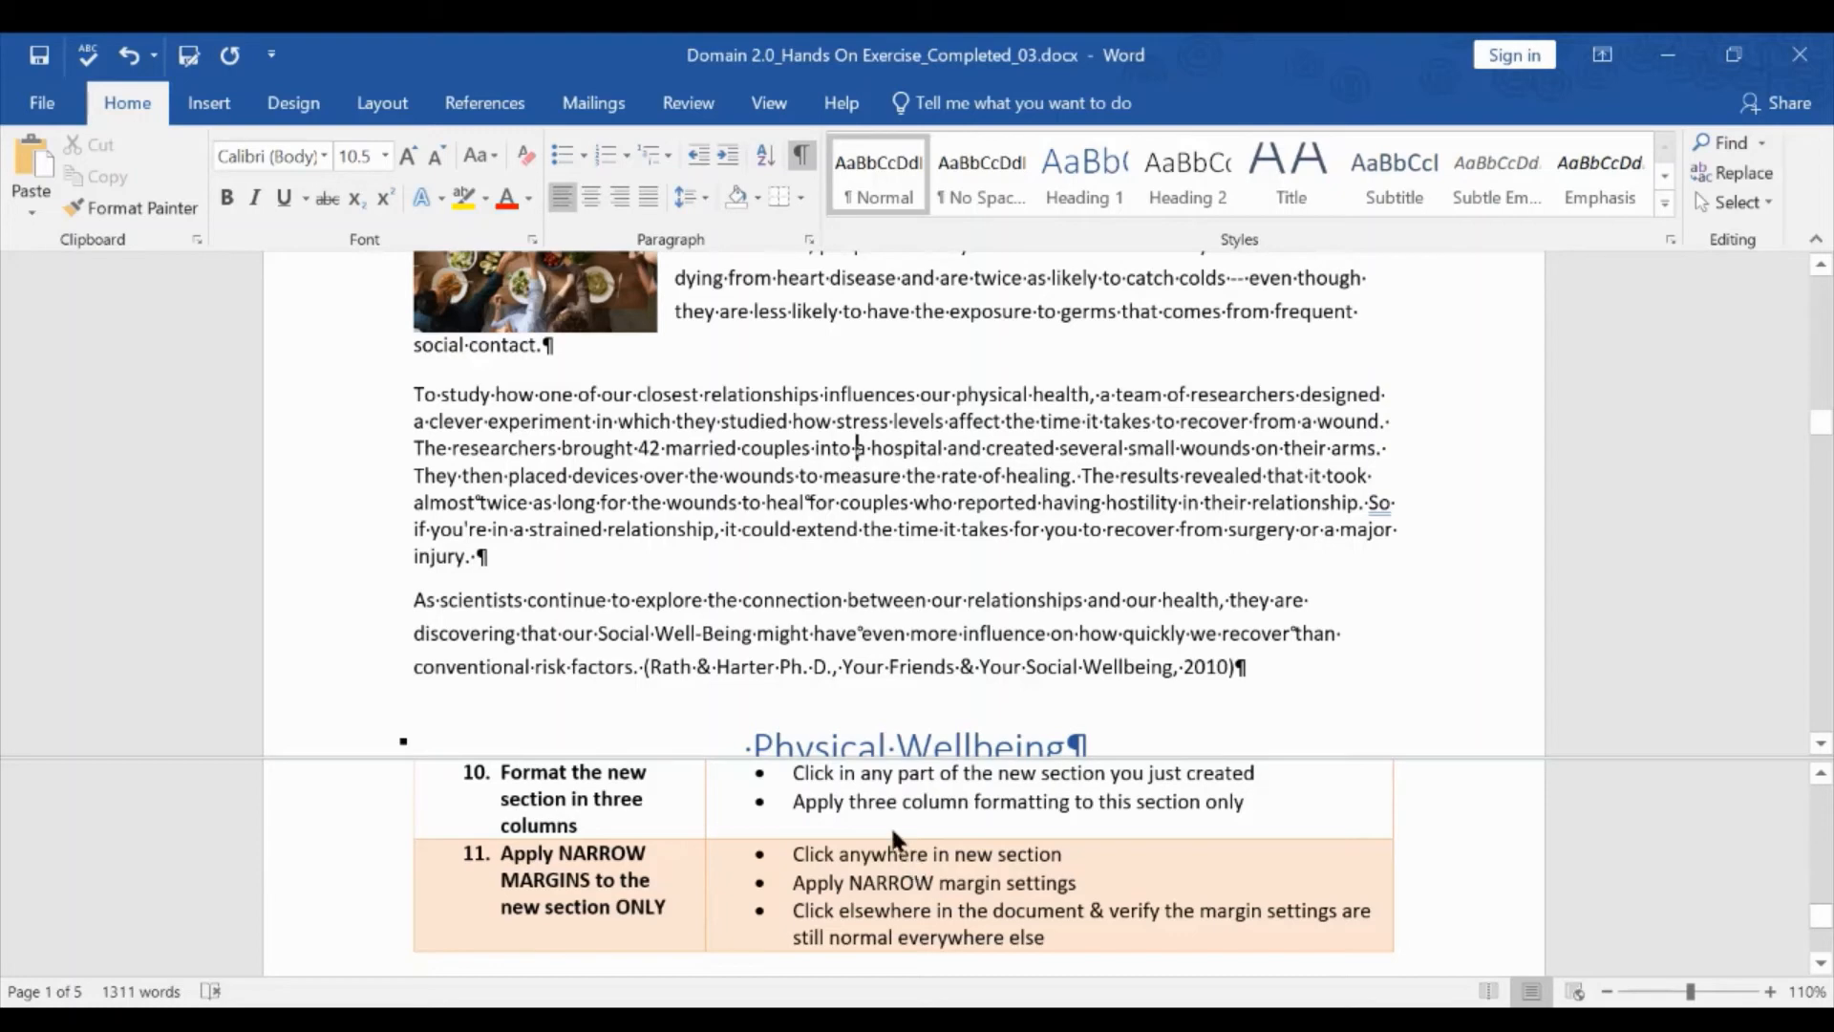
scroll(893, 839, "up", 2)
scroll(889, 837, "up", 8)
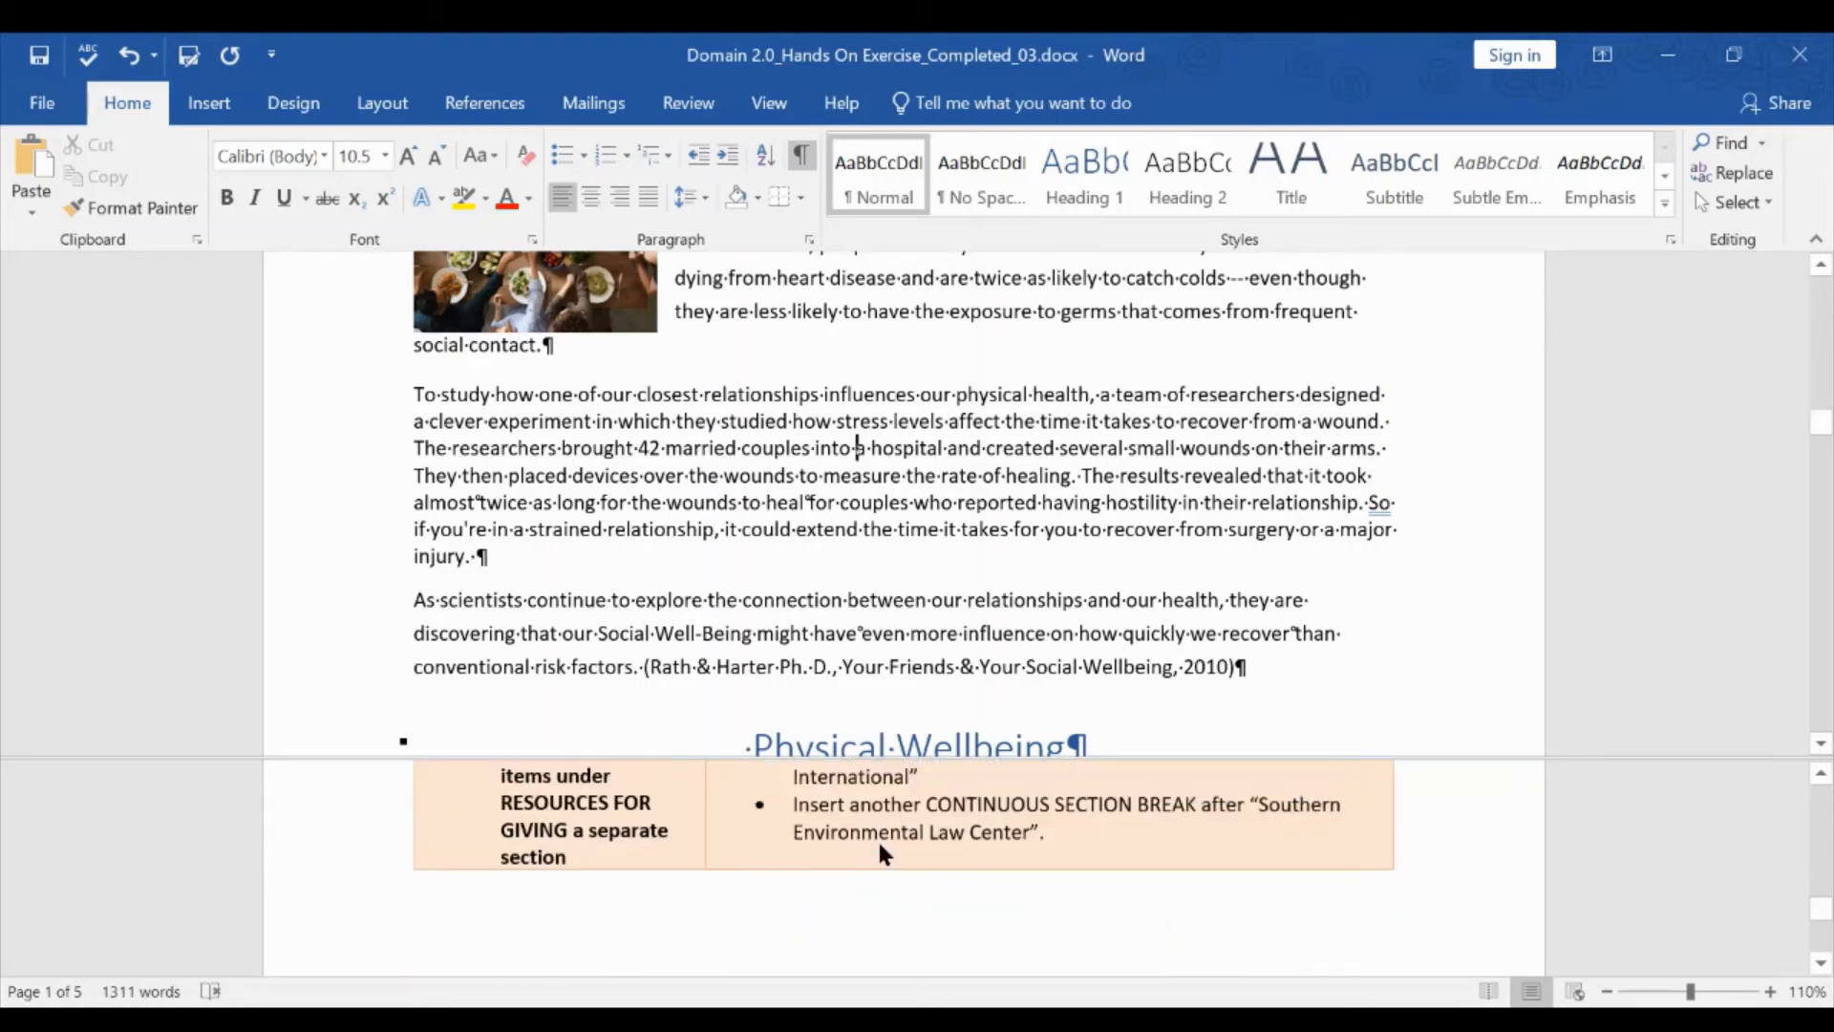
scroll(873, 846, "down", 2)
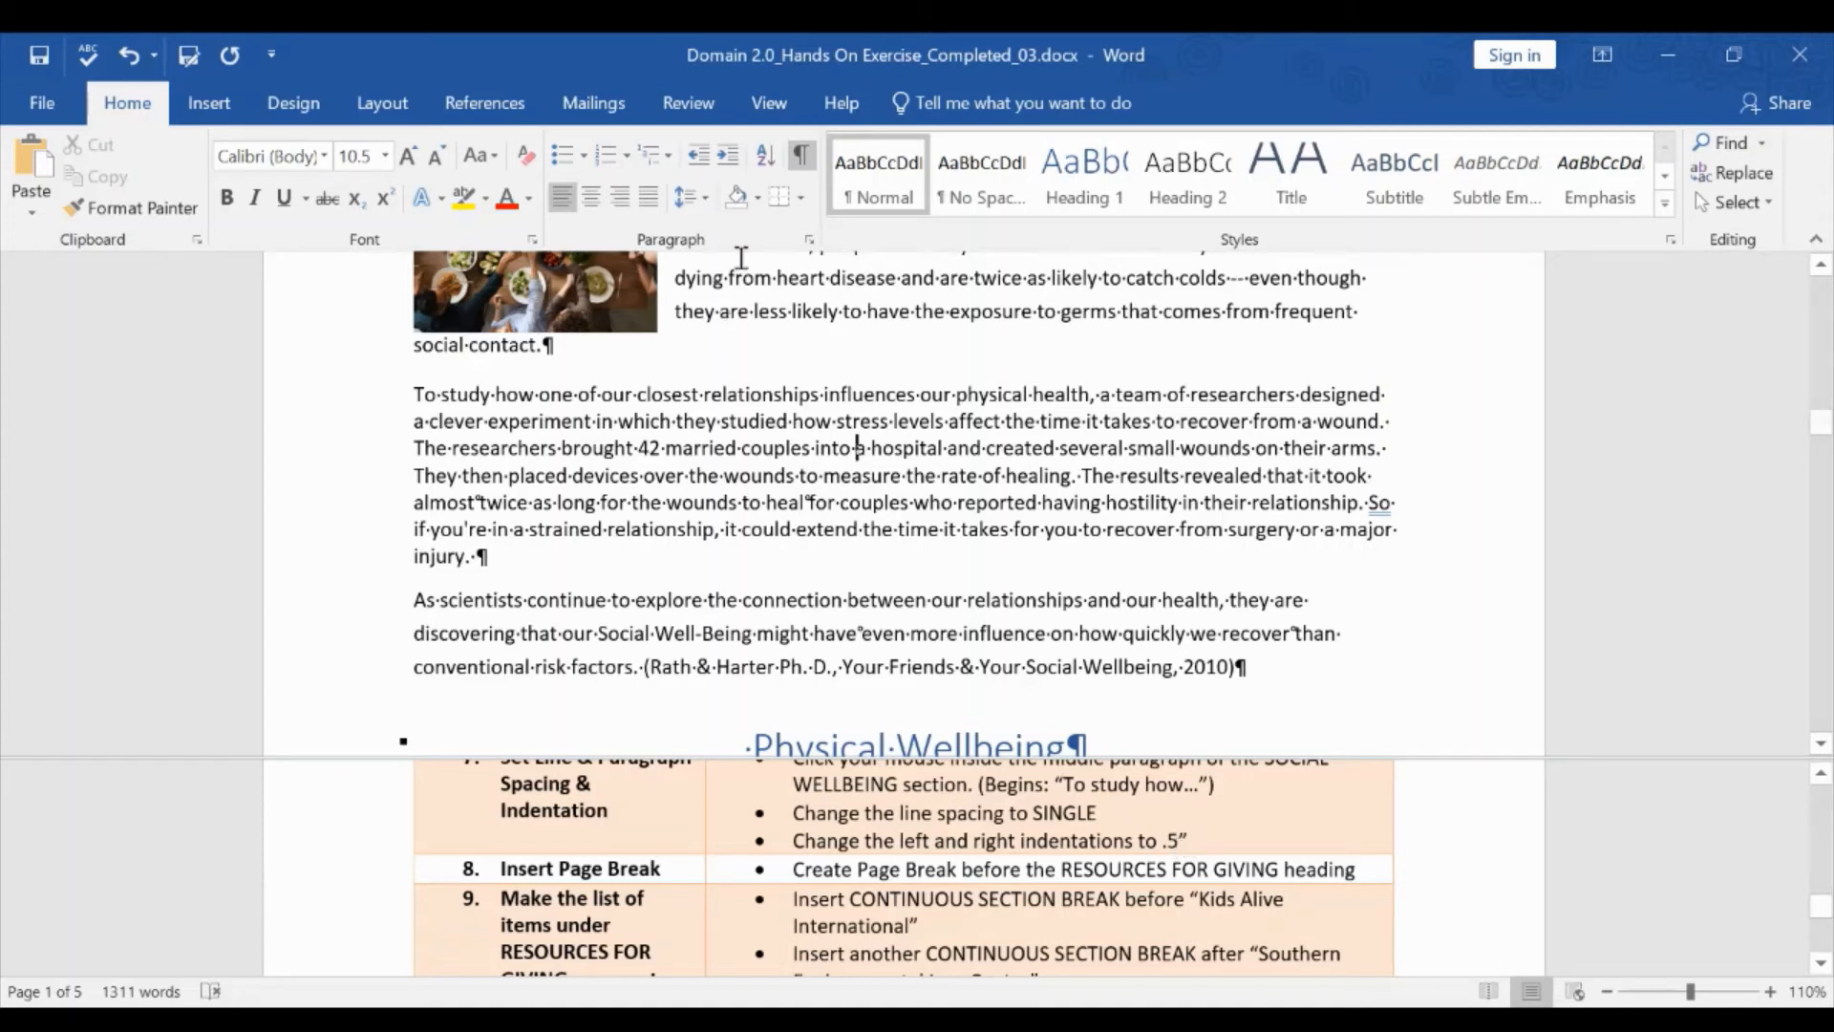
left_click(705, 198)
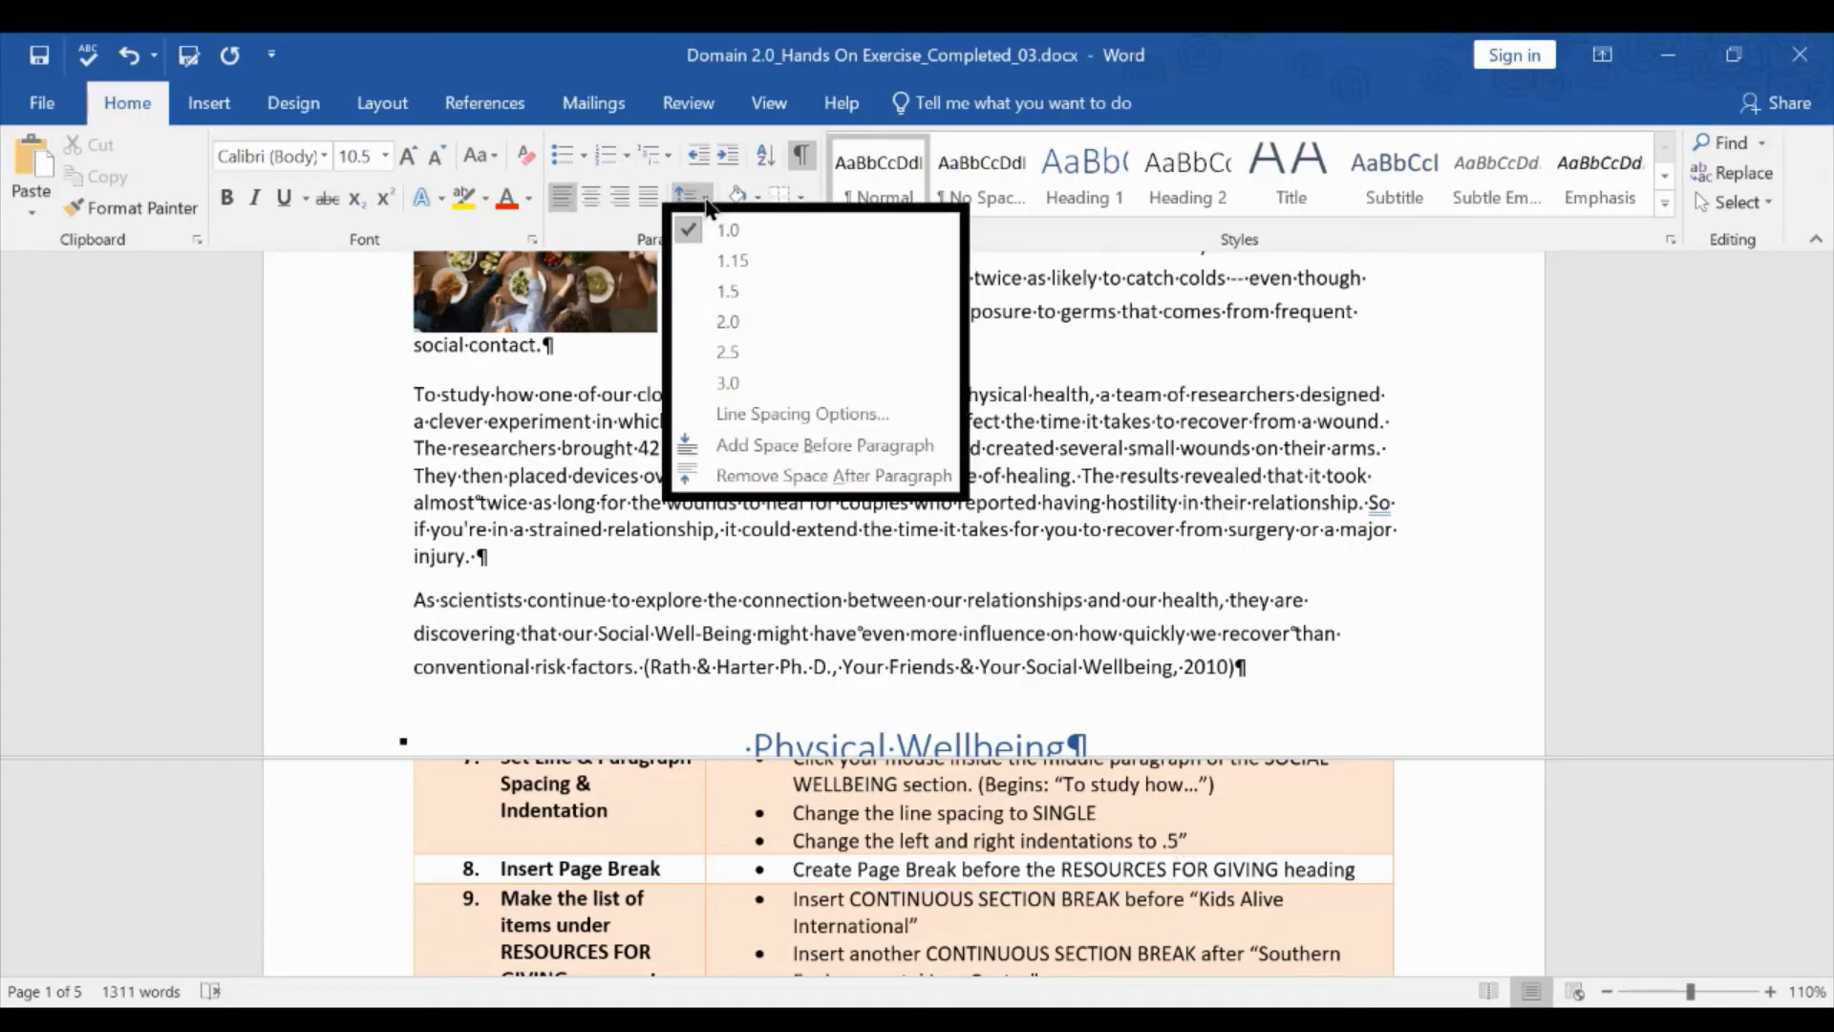
left_click(782, 420)
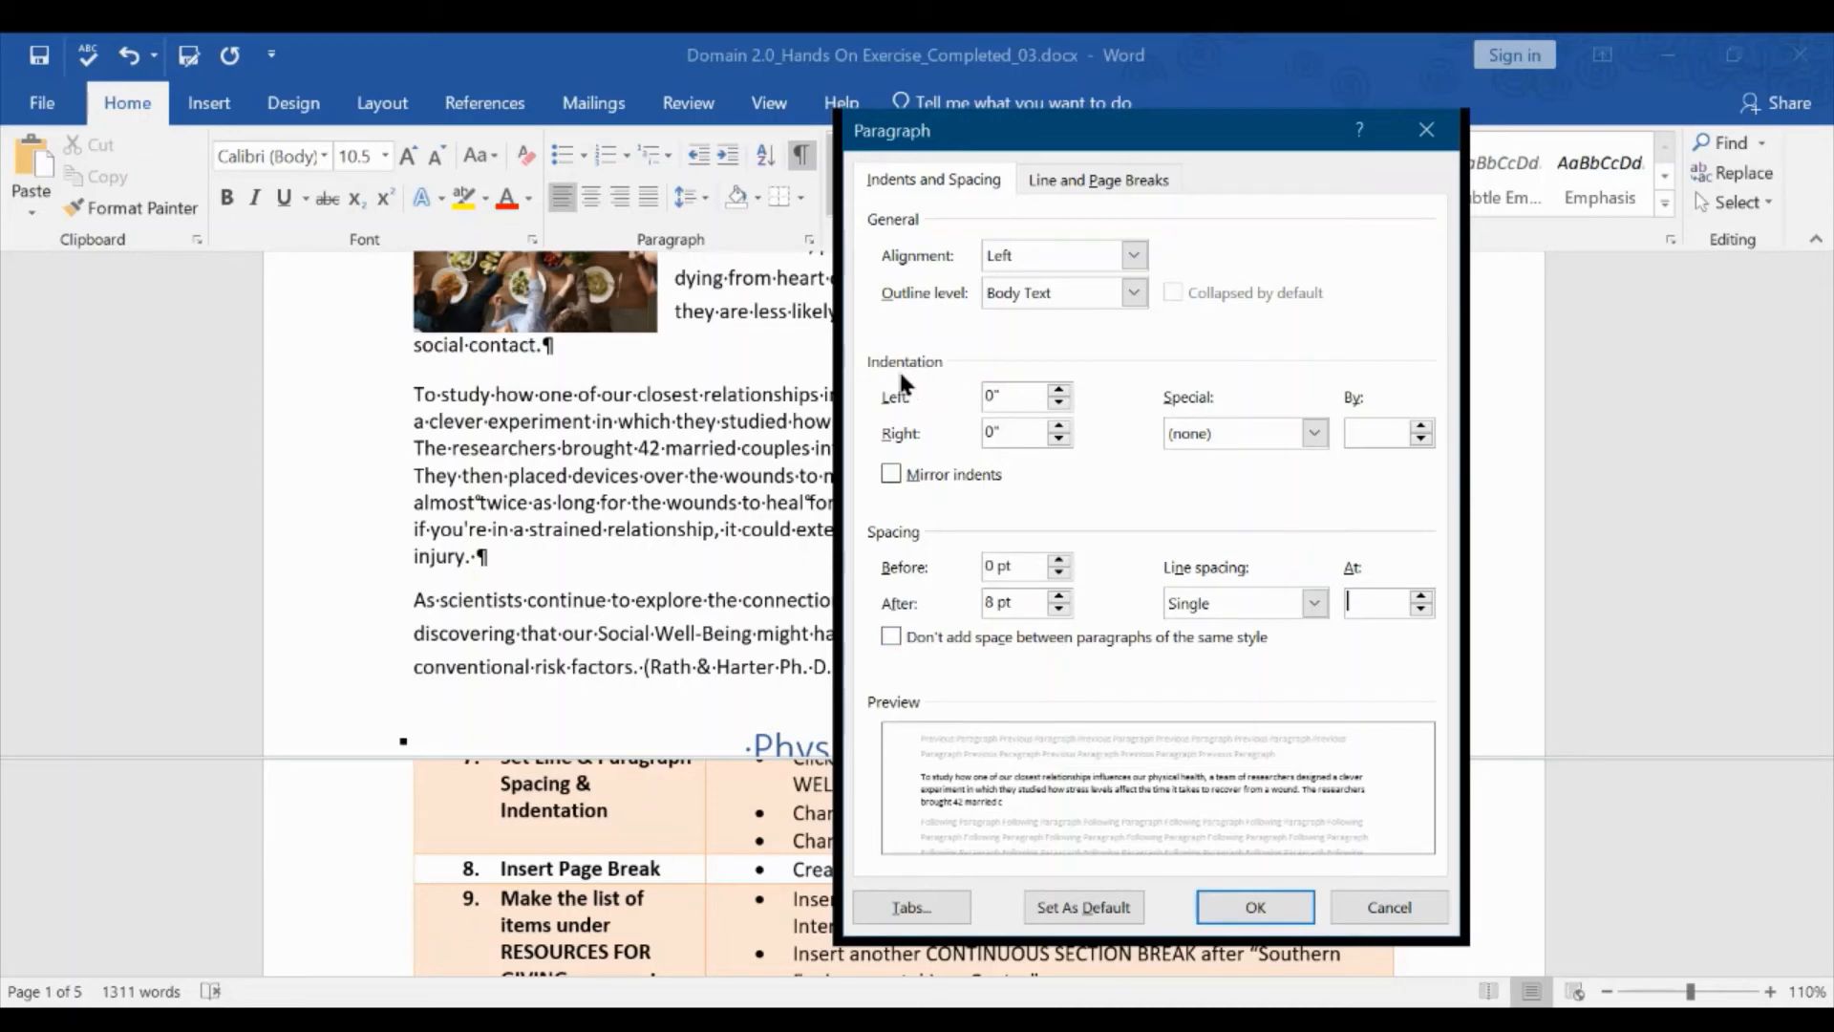
left_click(1404, 900)
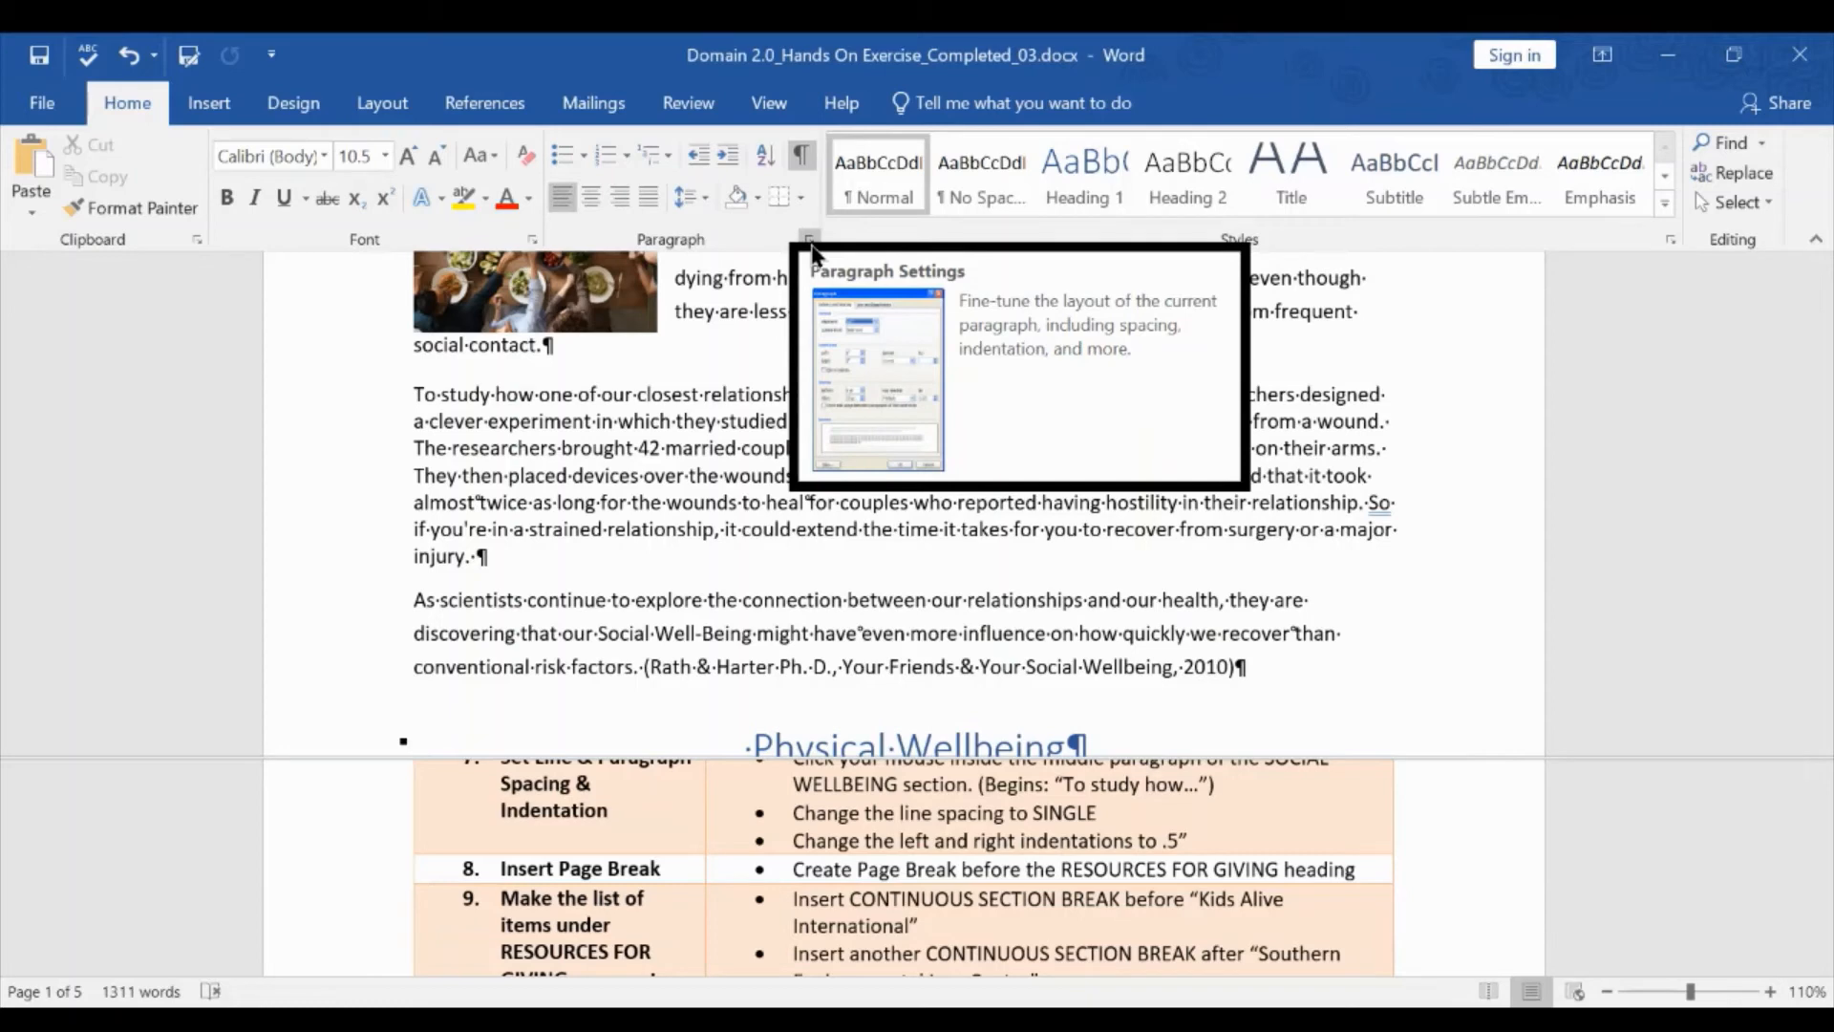
Set the left and right indentation of the Social Wellbeing paragraph beginning "To study how" to 0.5".
left_click(809, 240)
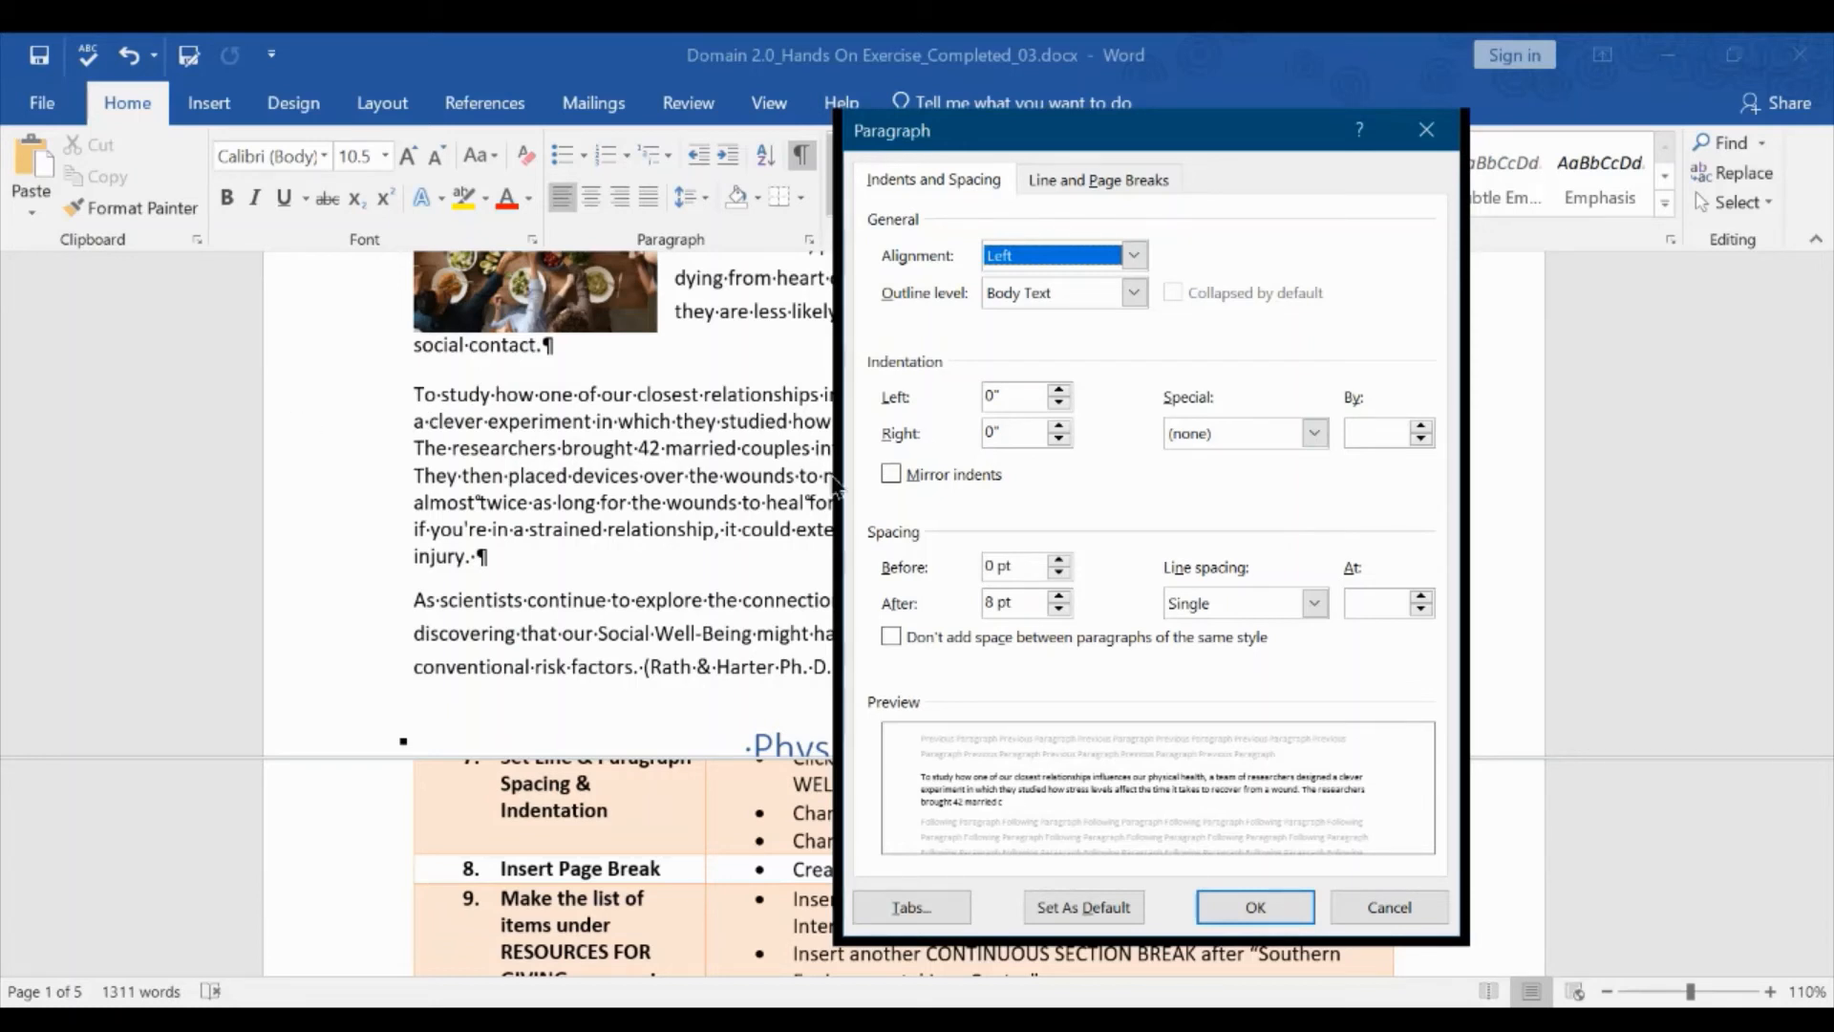
left_click(1059, 391)
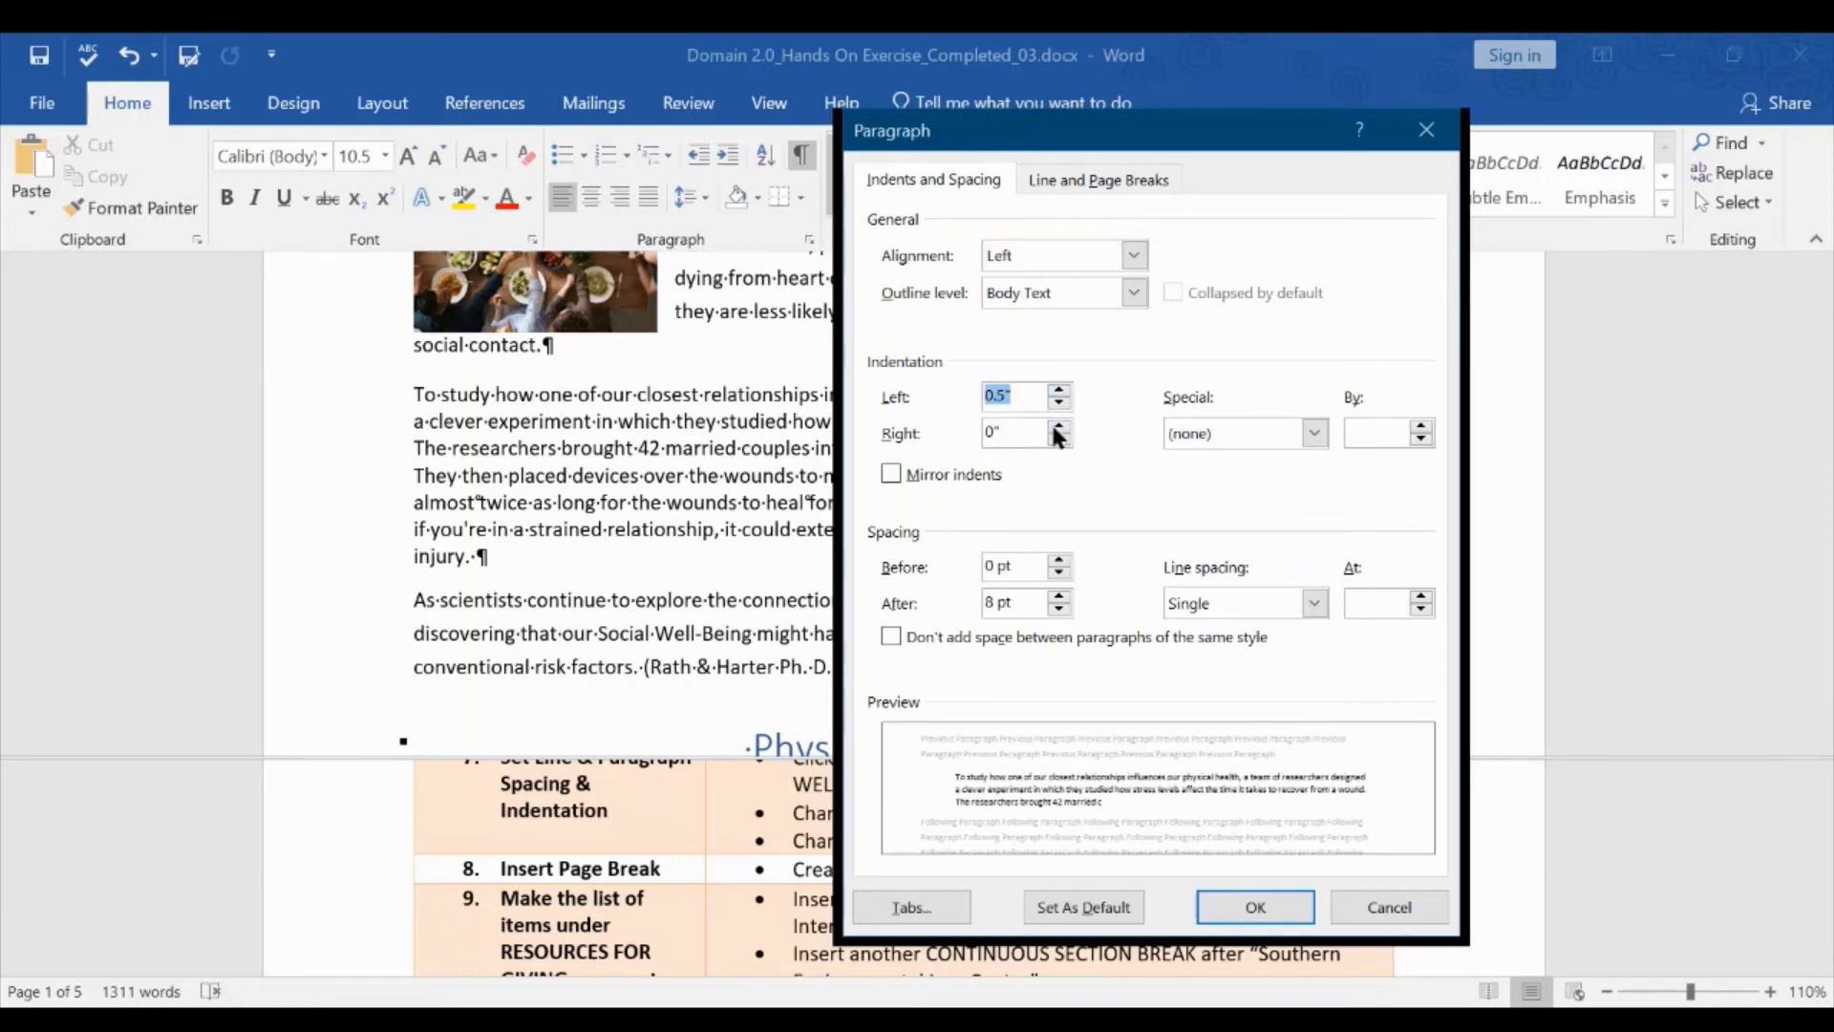
left_click(1058, 427)
left_click(1058, 426)
left_click(1059, 426)
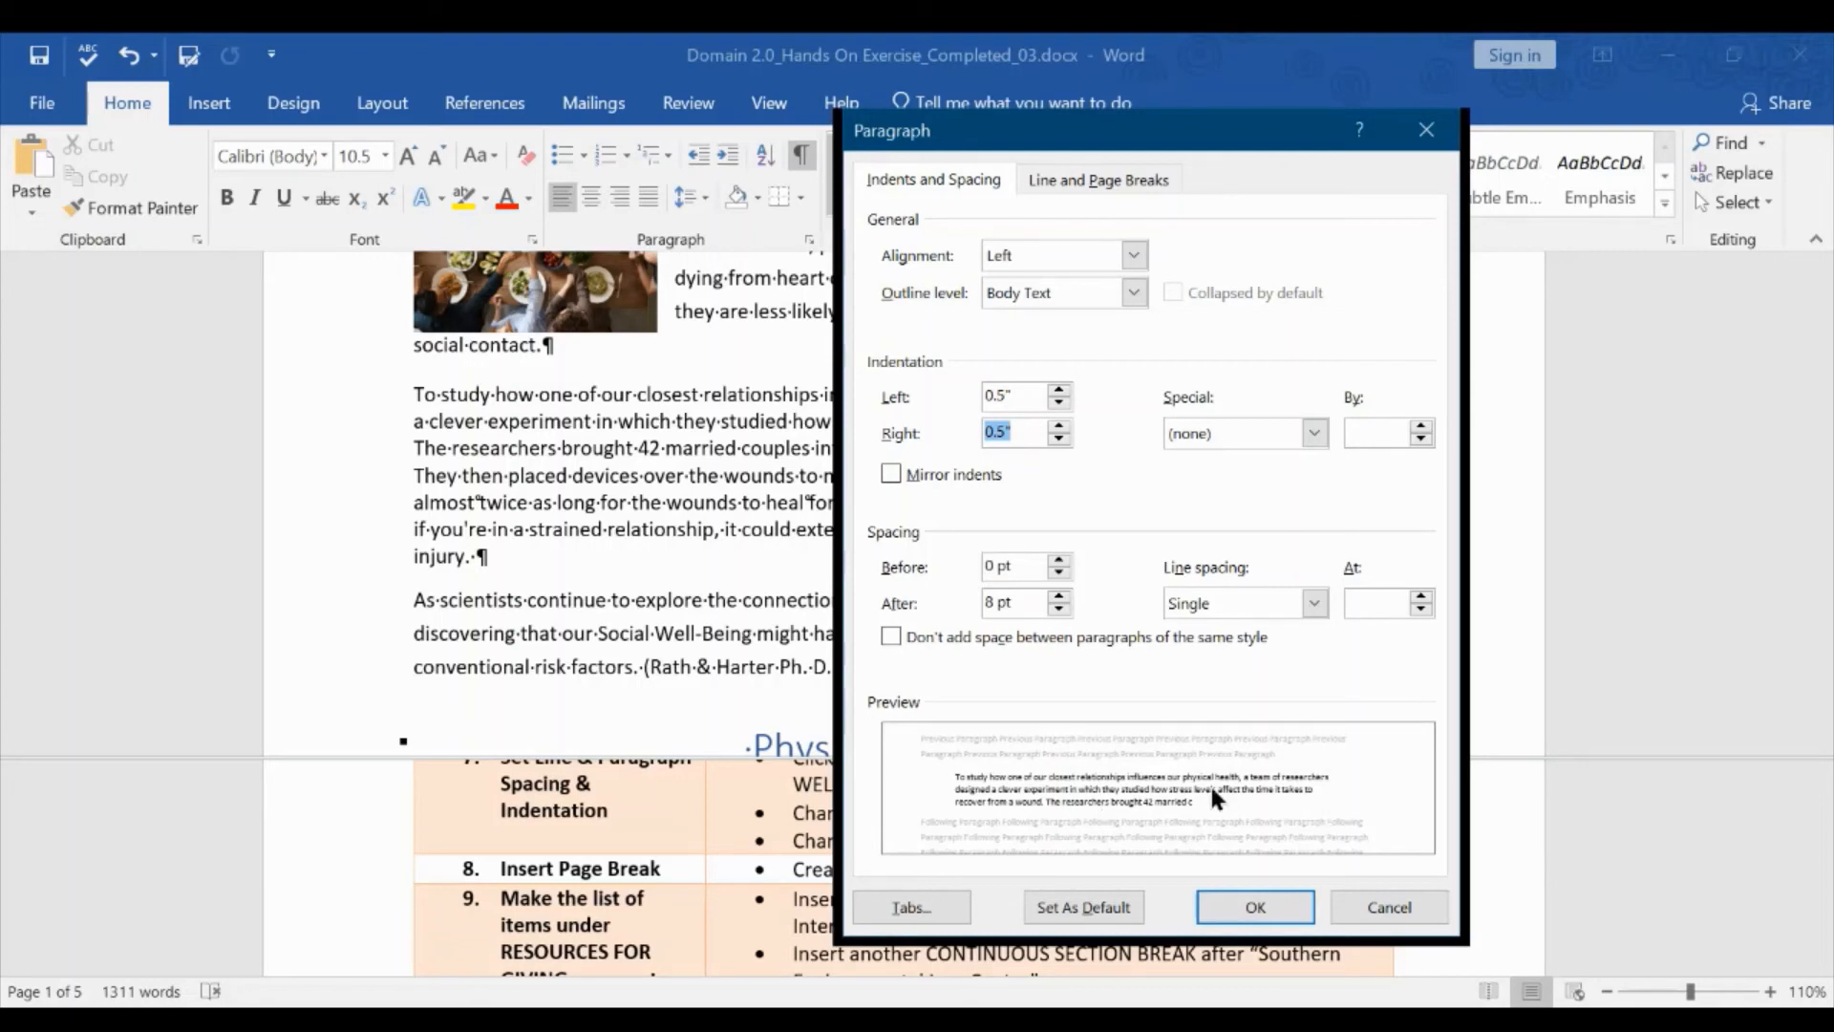
left_click(1254, 906)
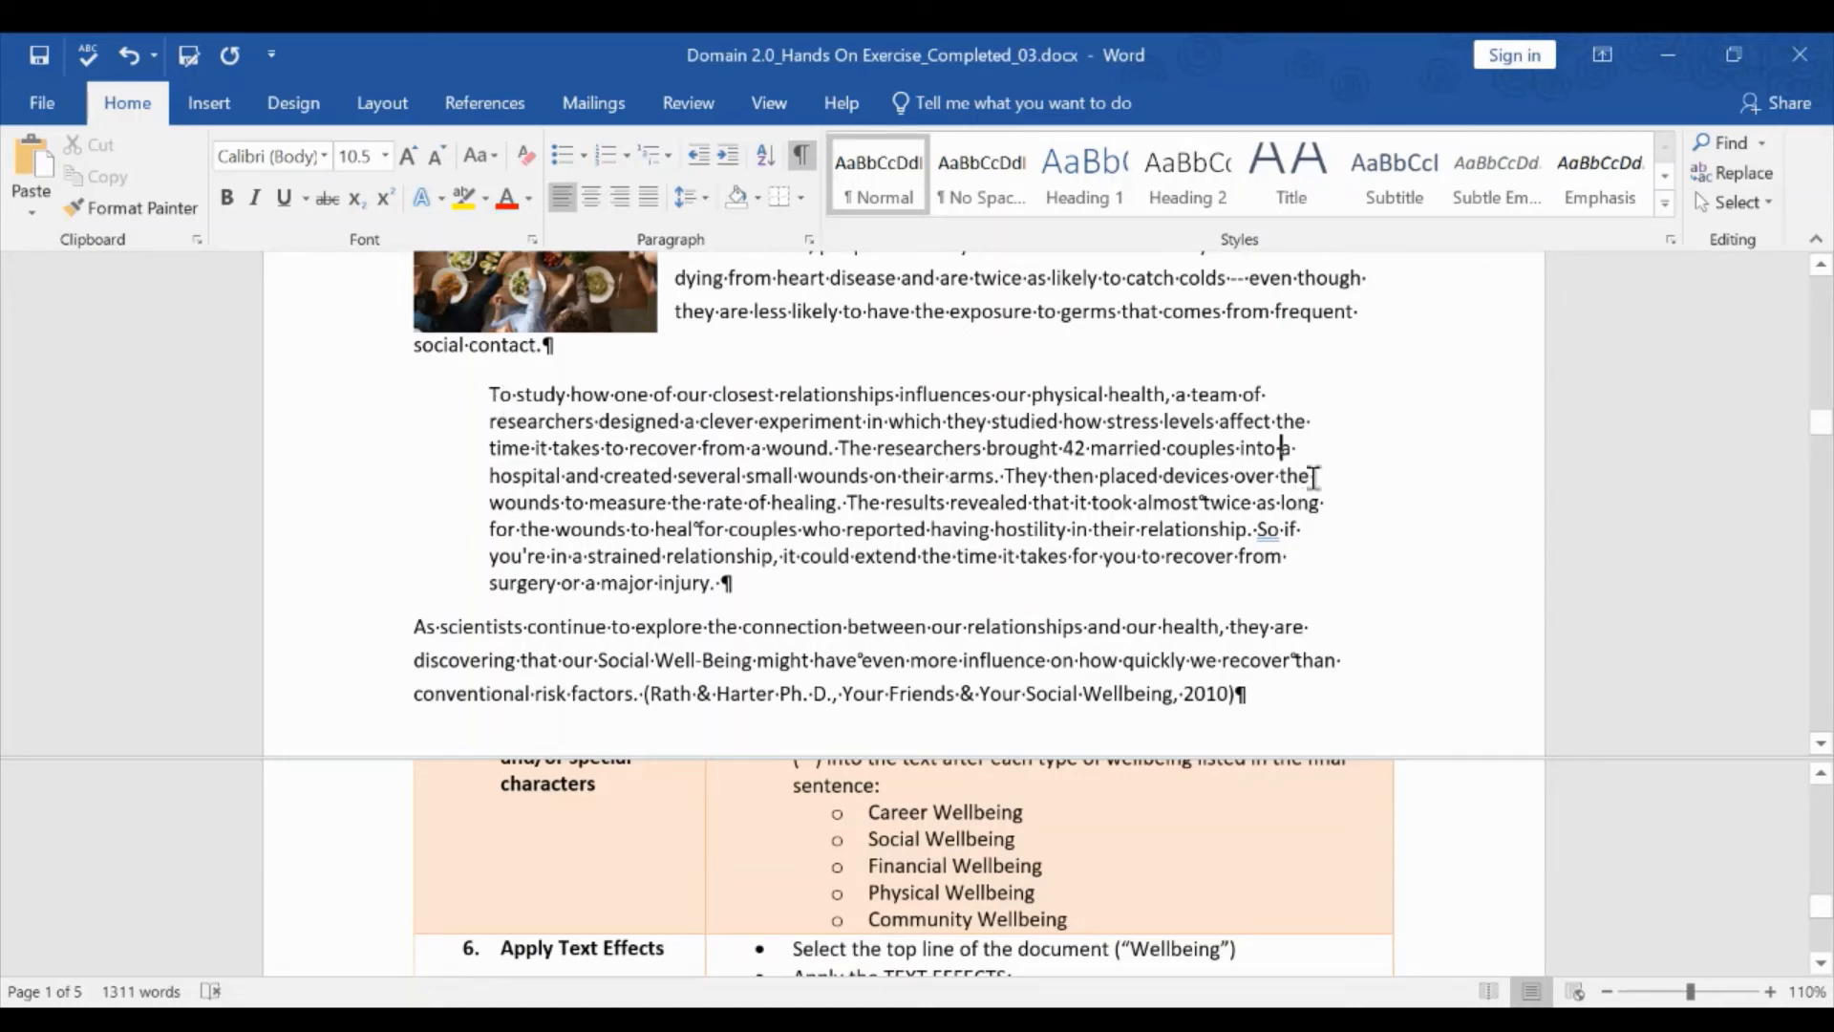
Hide the formatting marks and save the document.
left_click(1282, 449)
left_click(803, 155)
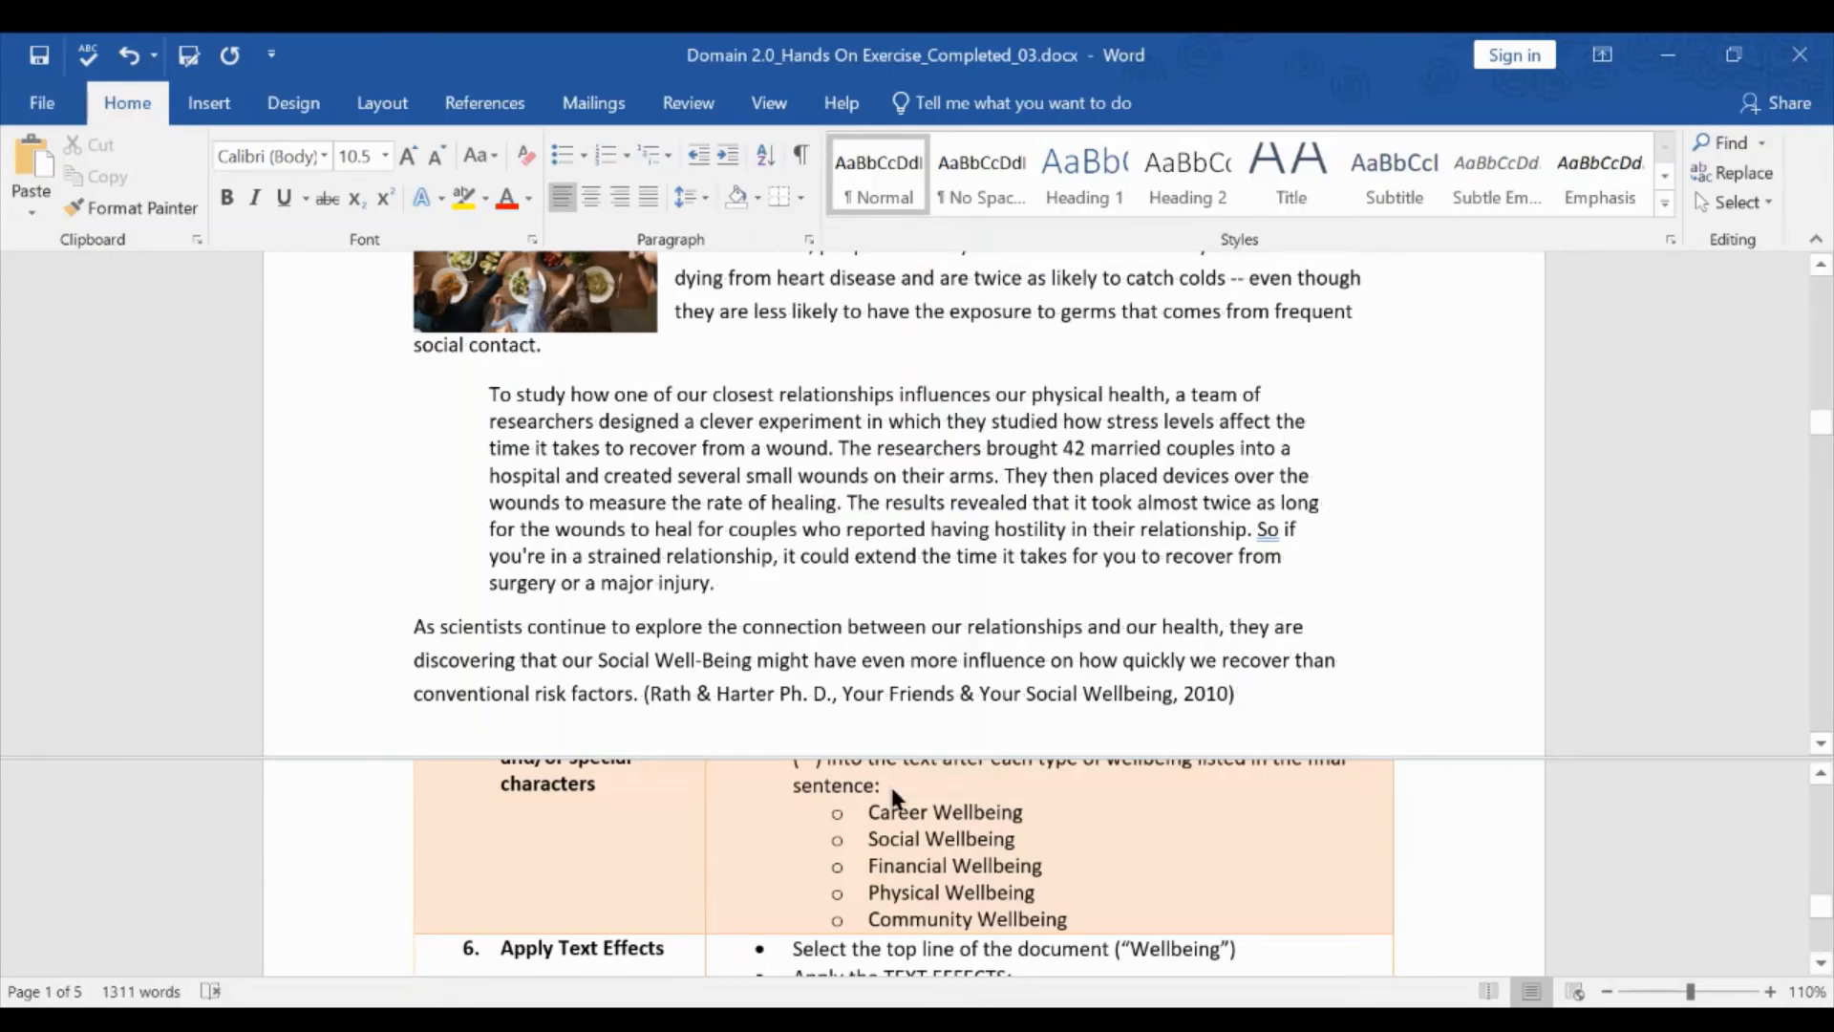
scroll(879, 812, "up", 1)
scroll(873, 810, "down", 10)
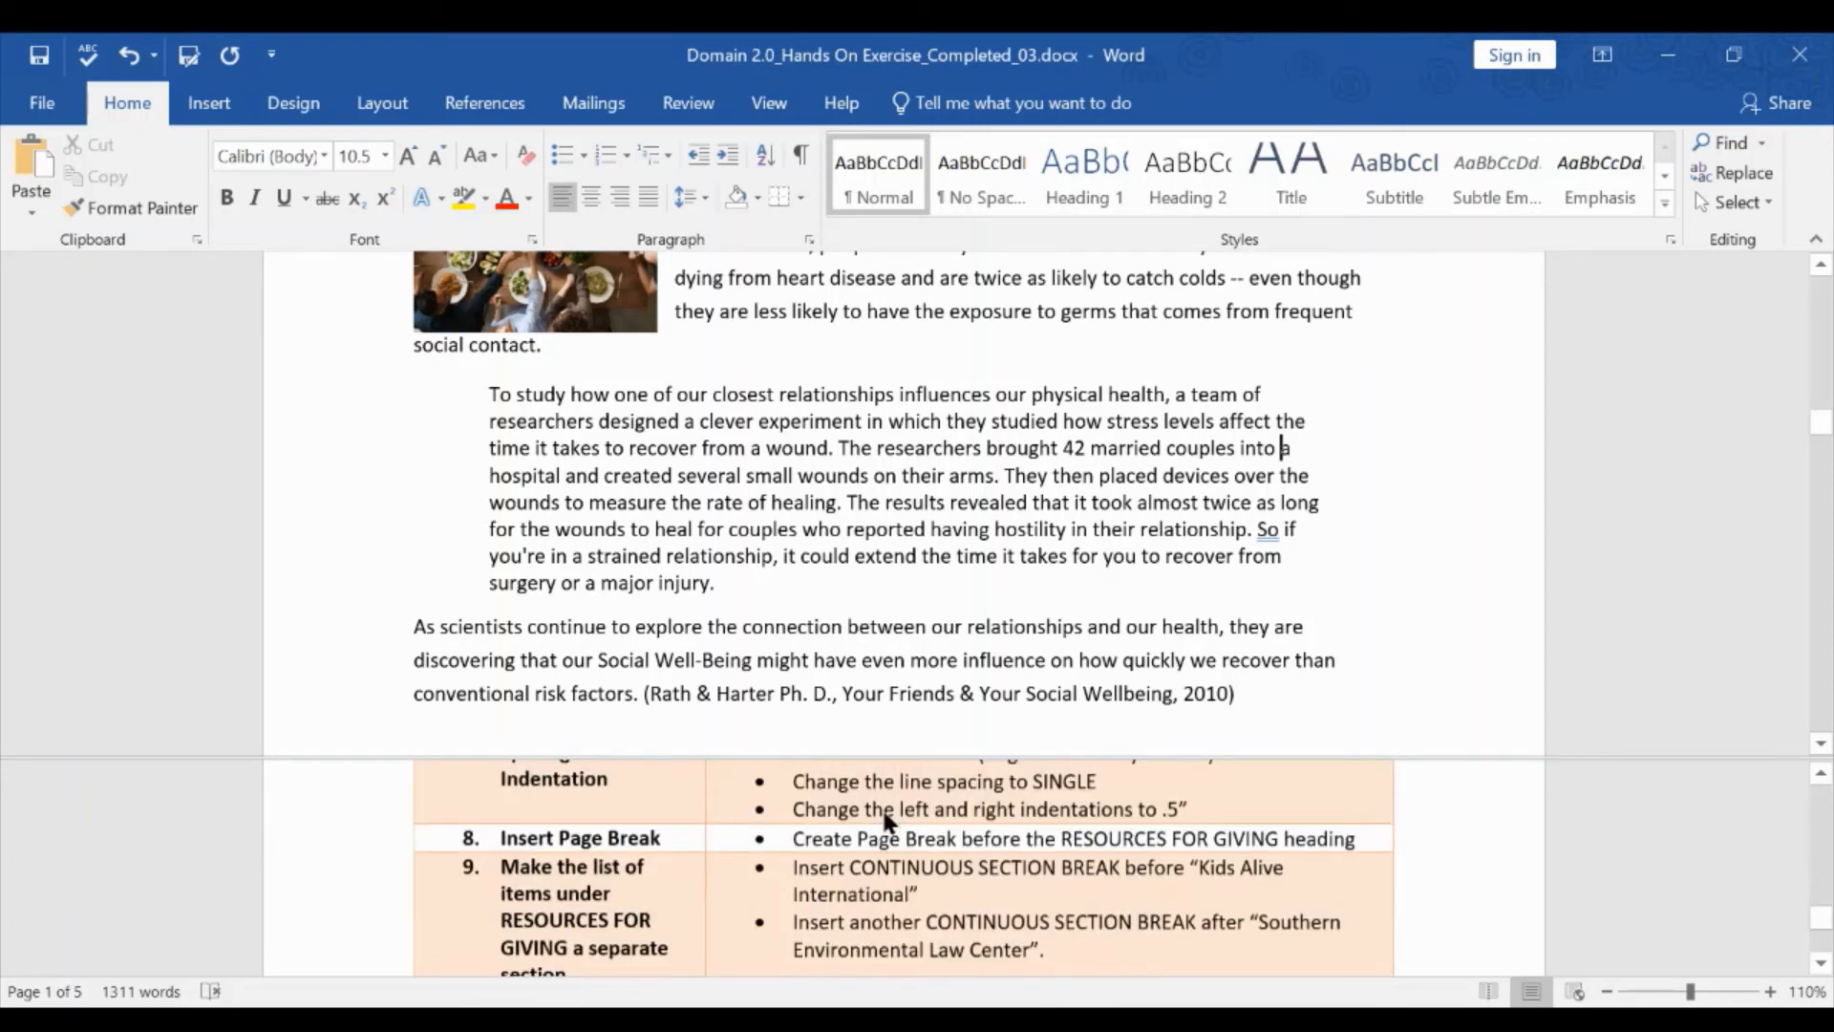
left_click(40, 59)
Insert a page break directly before the "Resources for Giving:" heading.
scroll(912, 594, "down", 3)
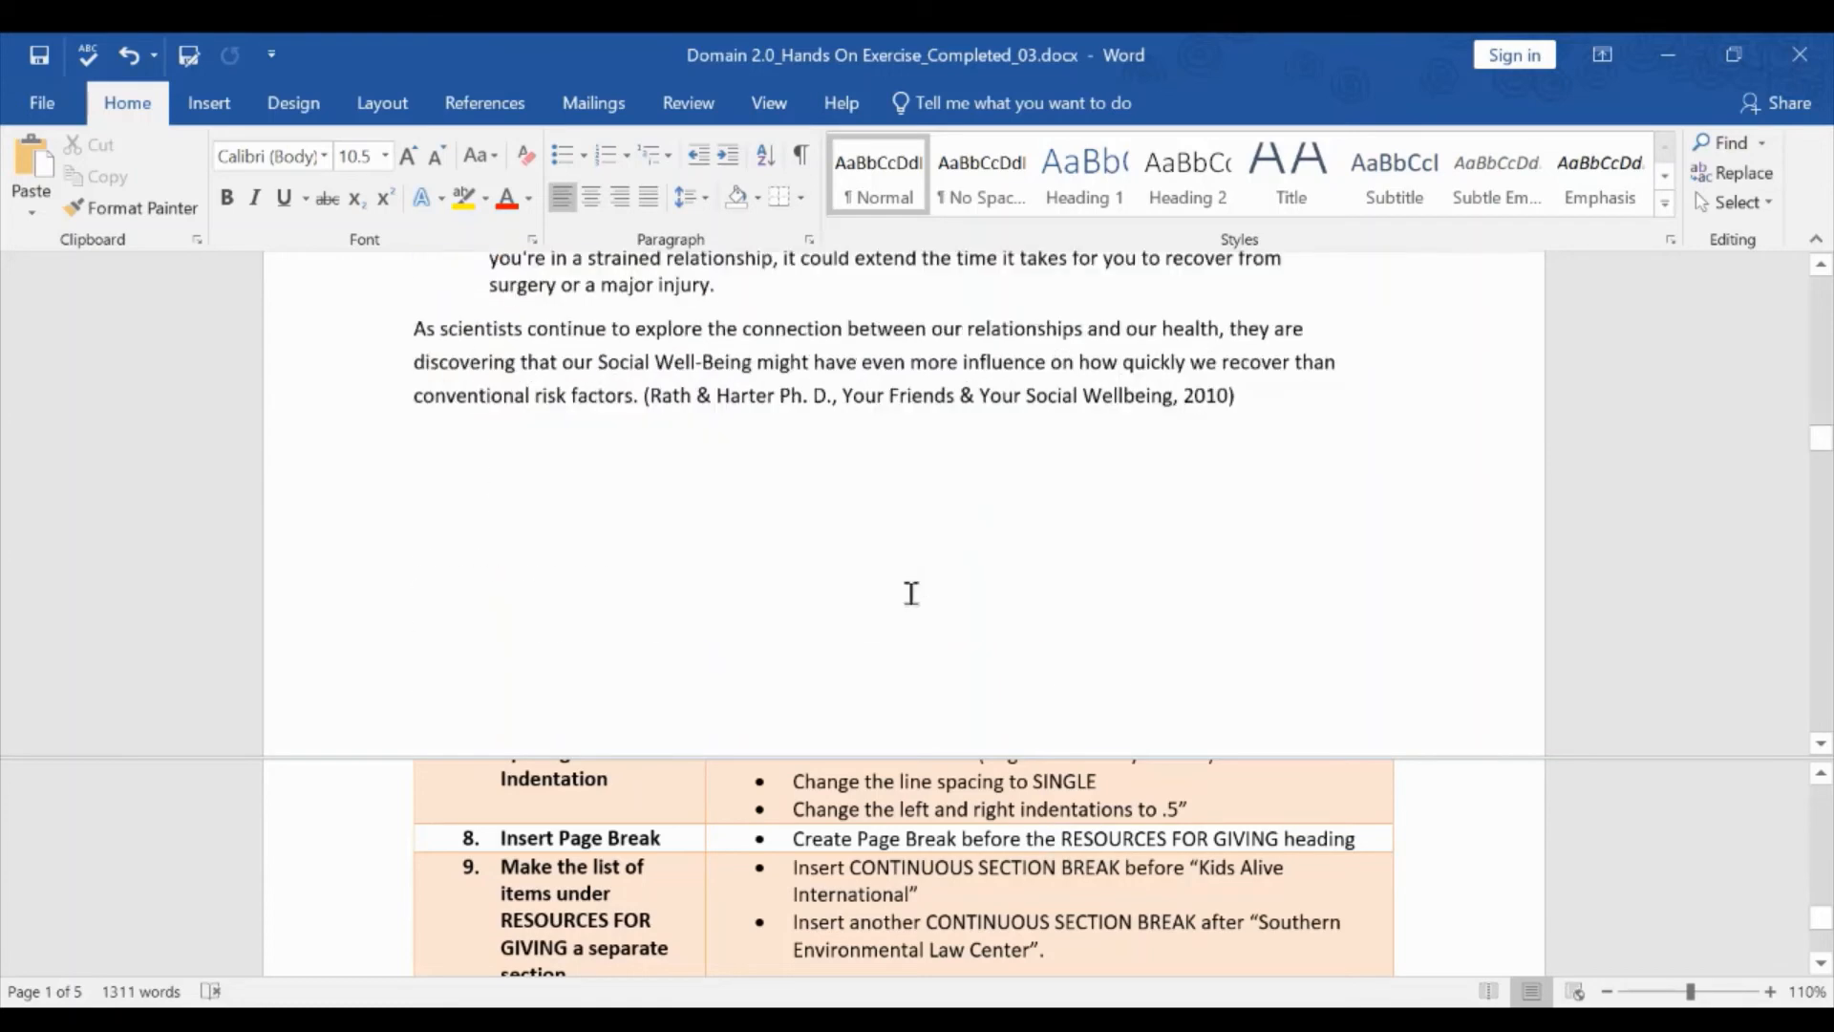
scroll(913, 594, "down", 15)
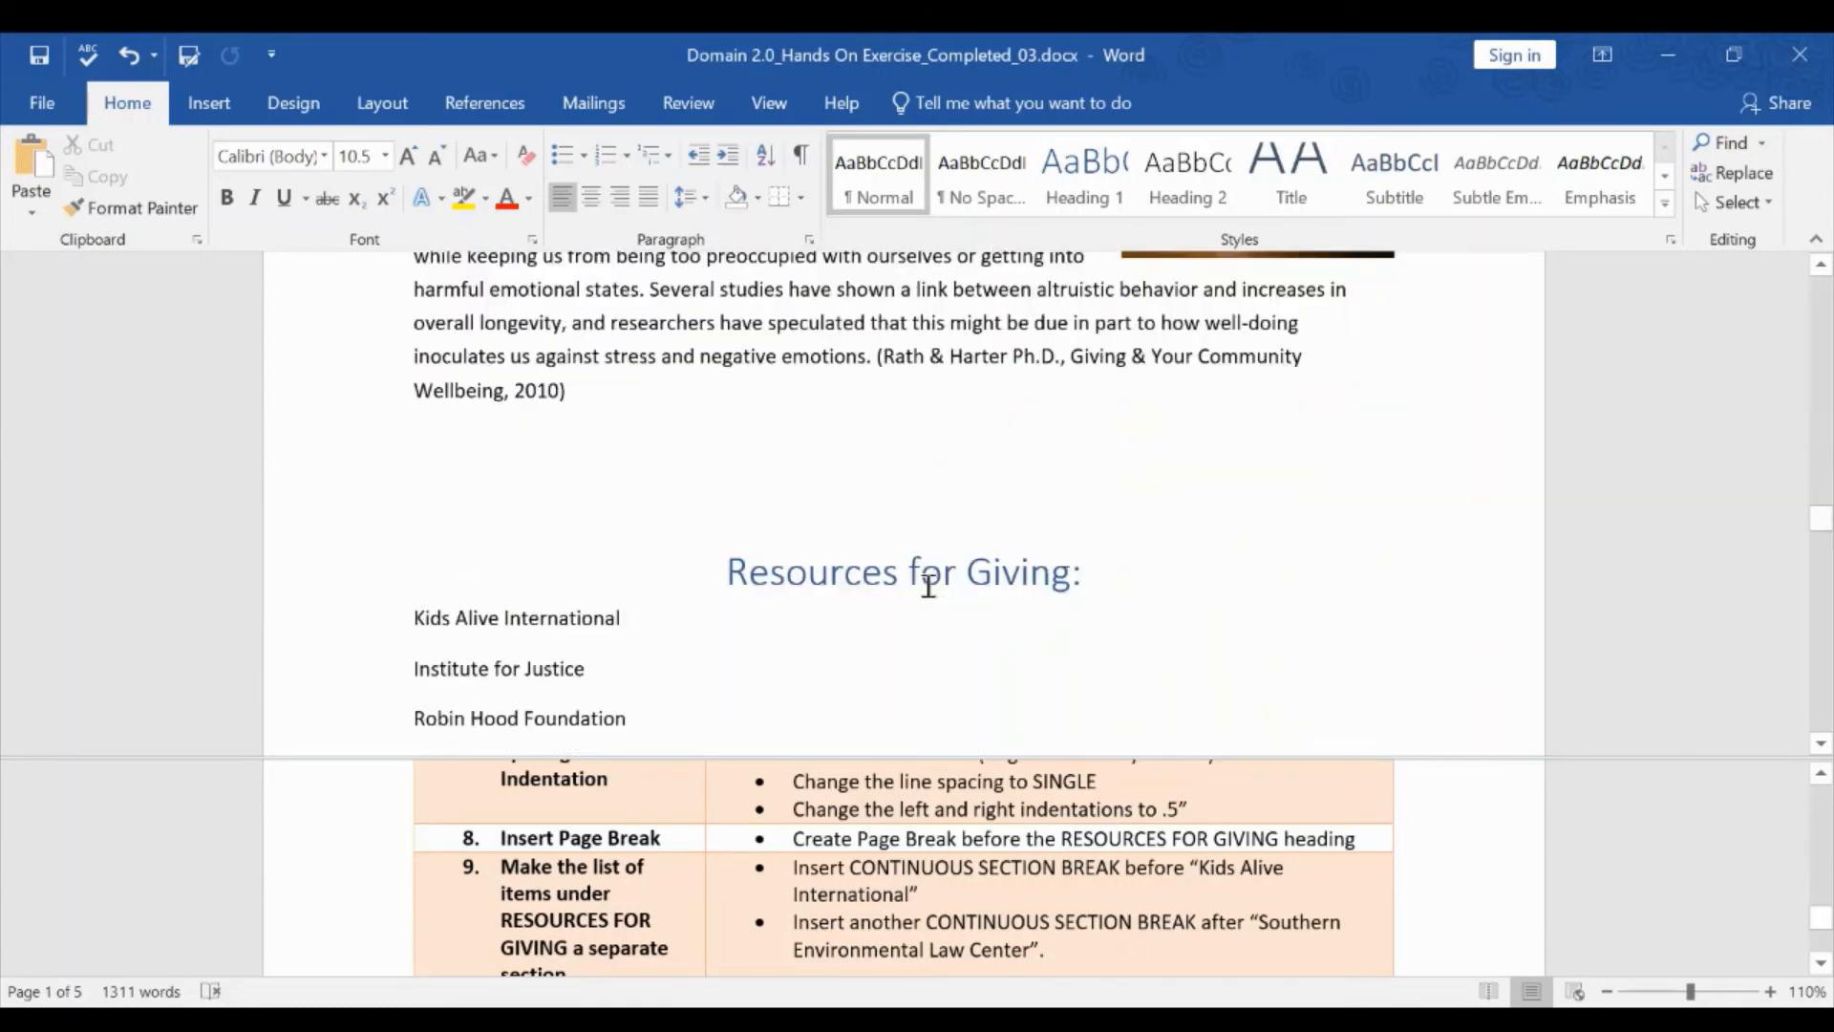
left_click(728, 570)
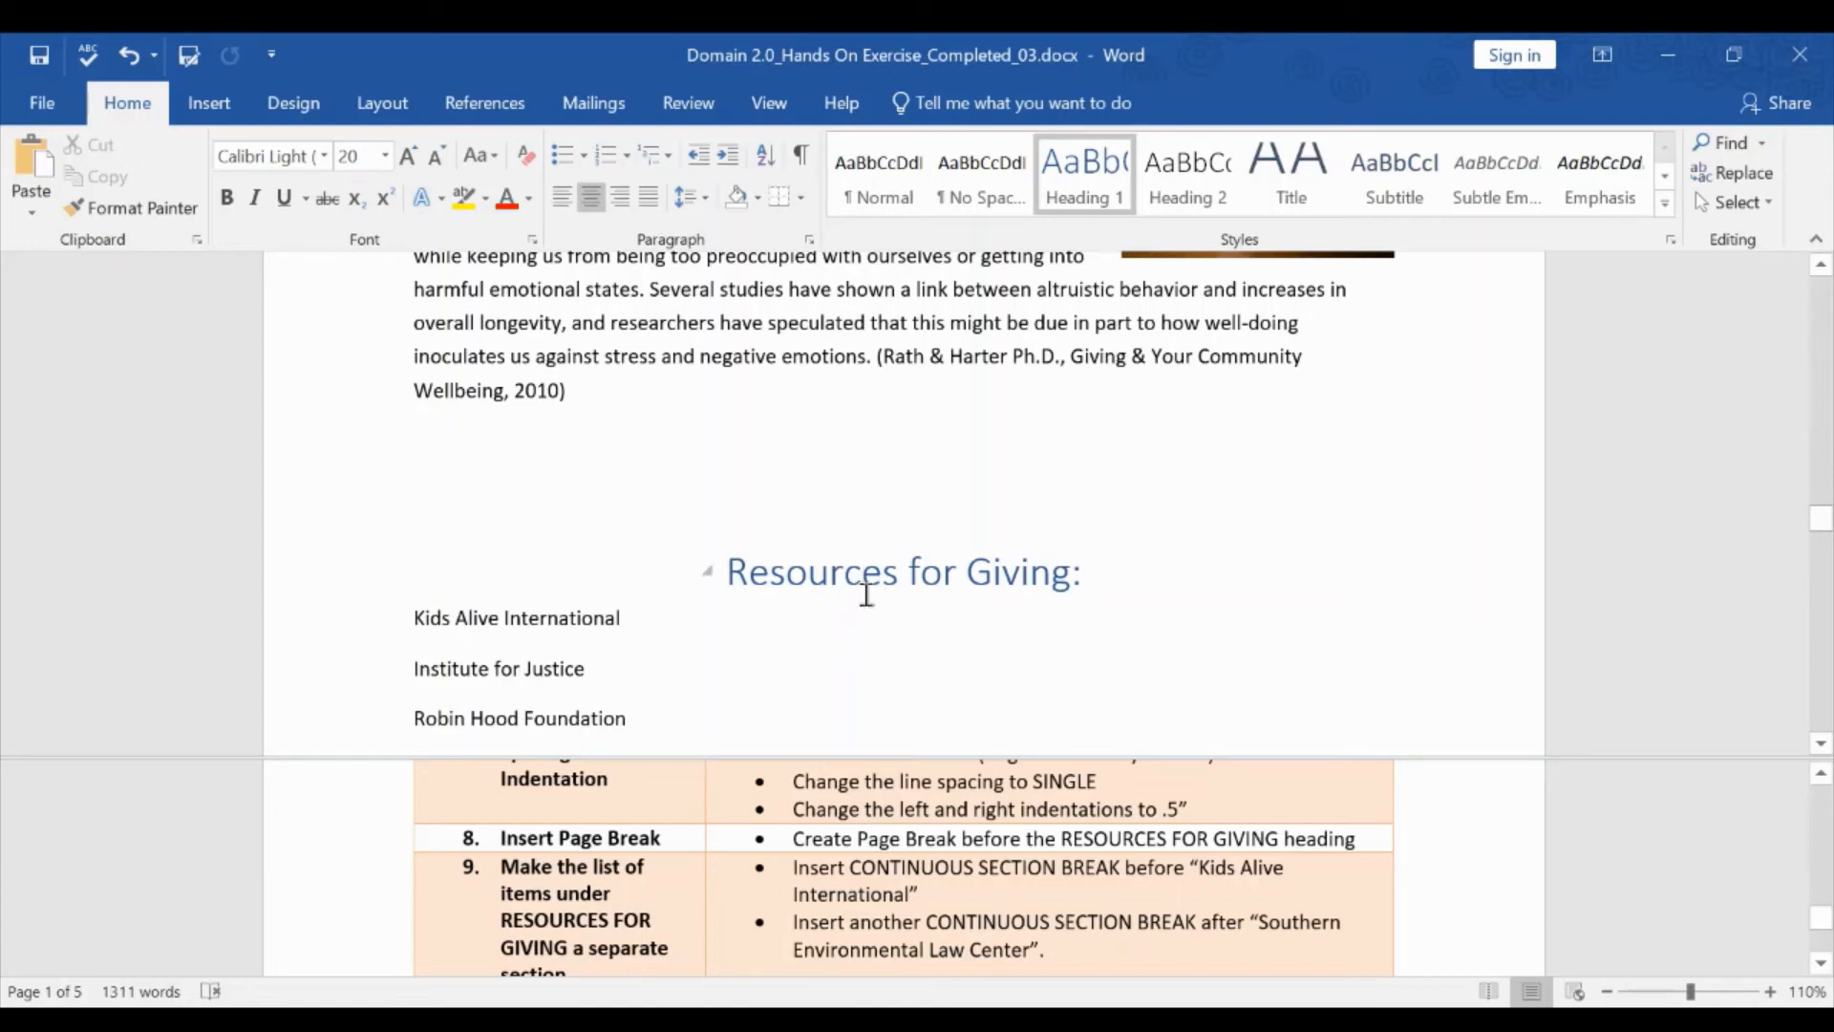
left_click(205, 105)
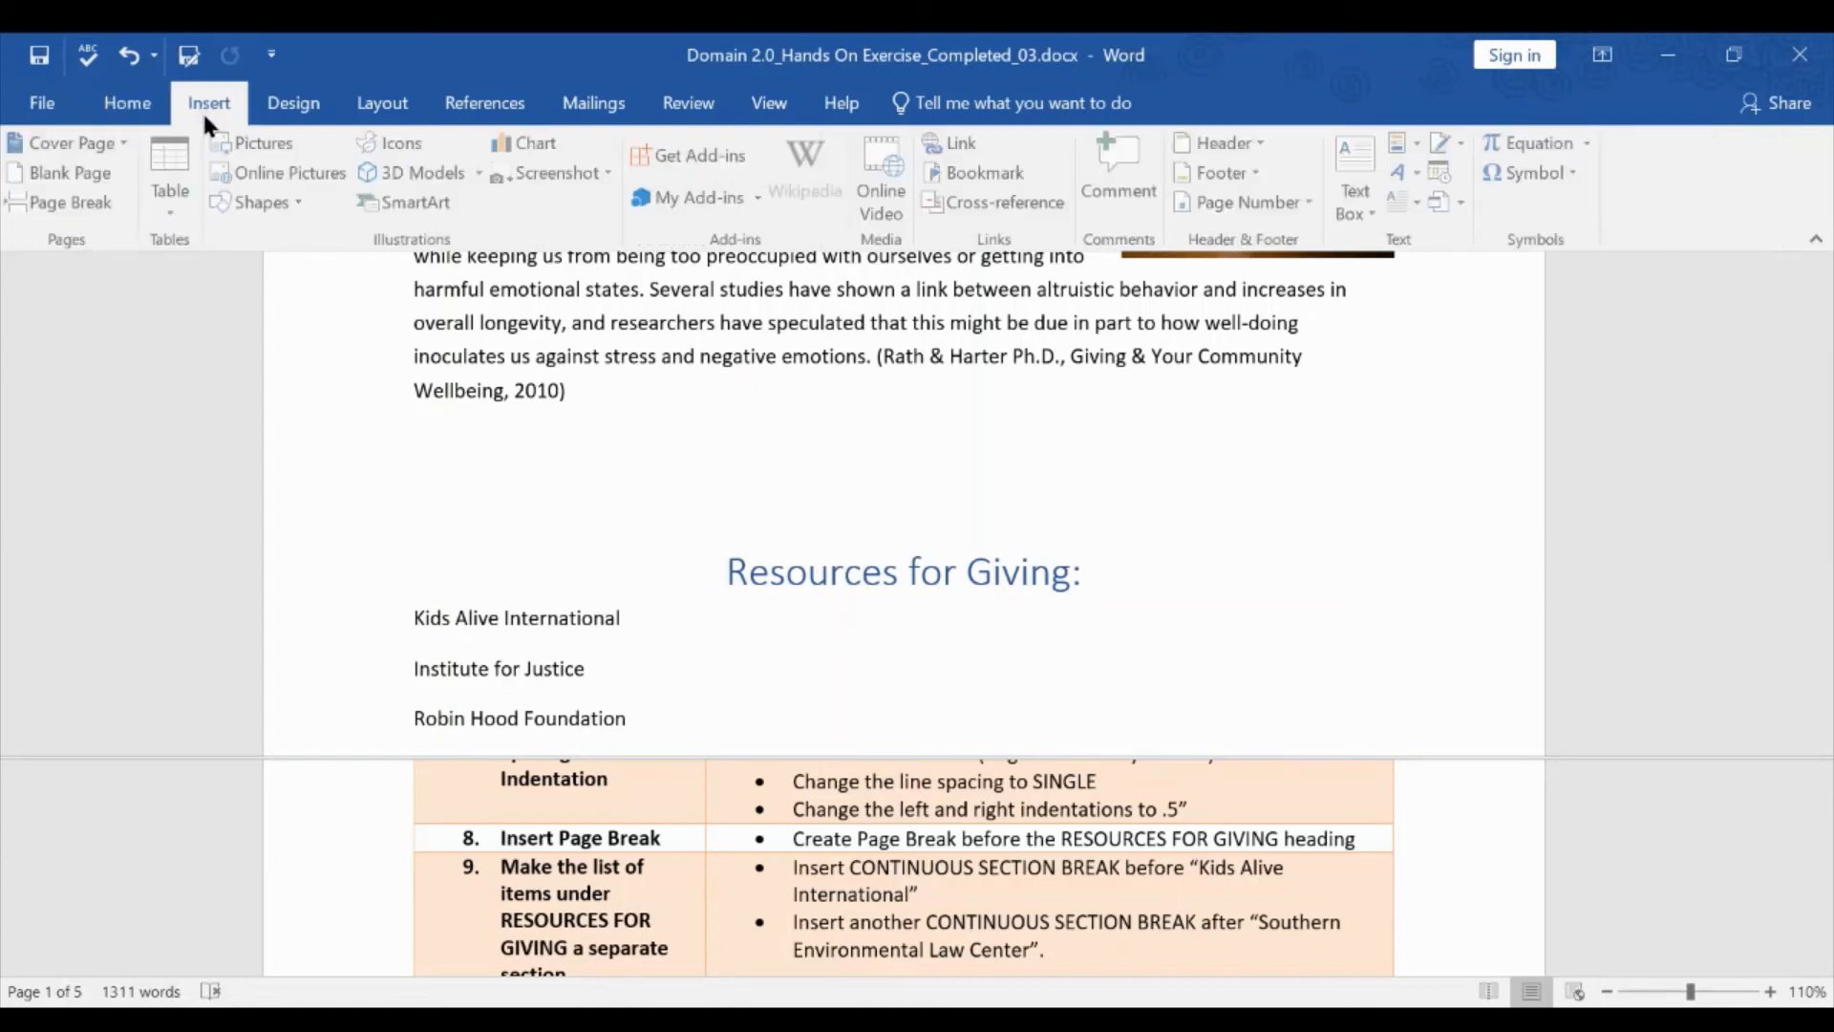
left_click(73, 212)
scroll(405, 442, "up", 3)
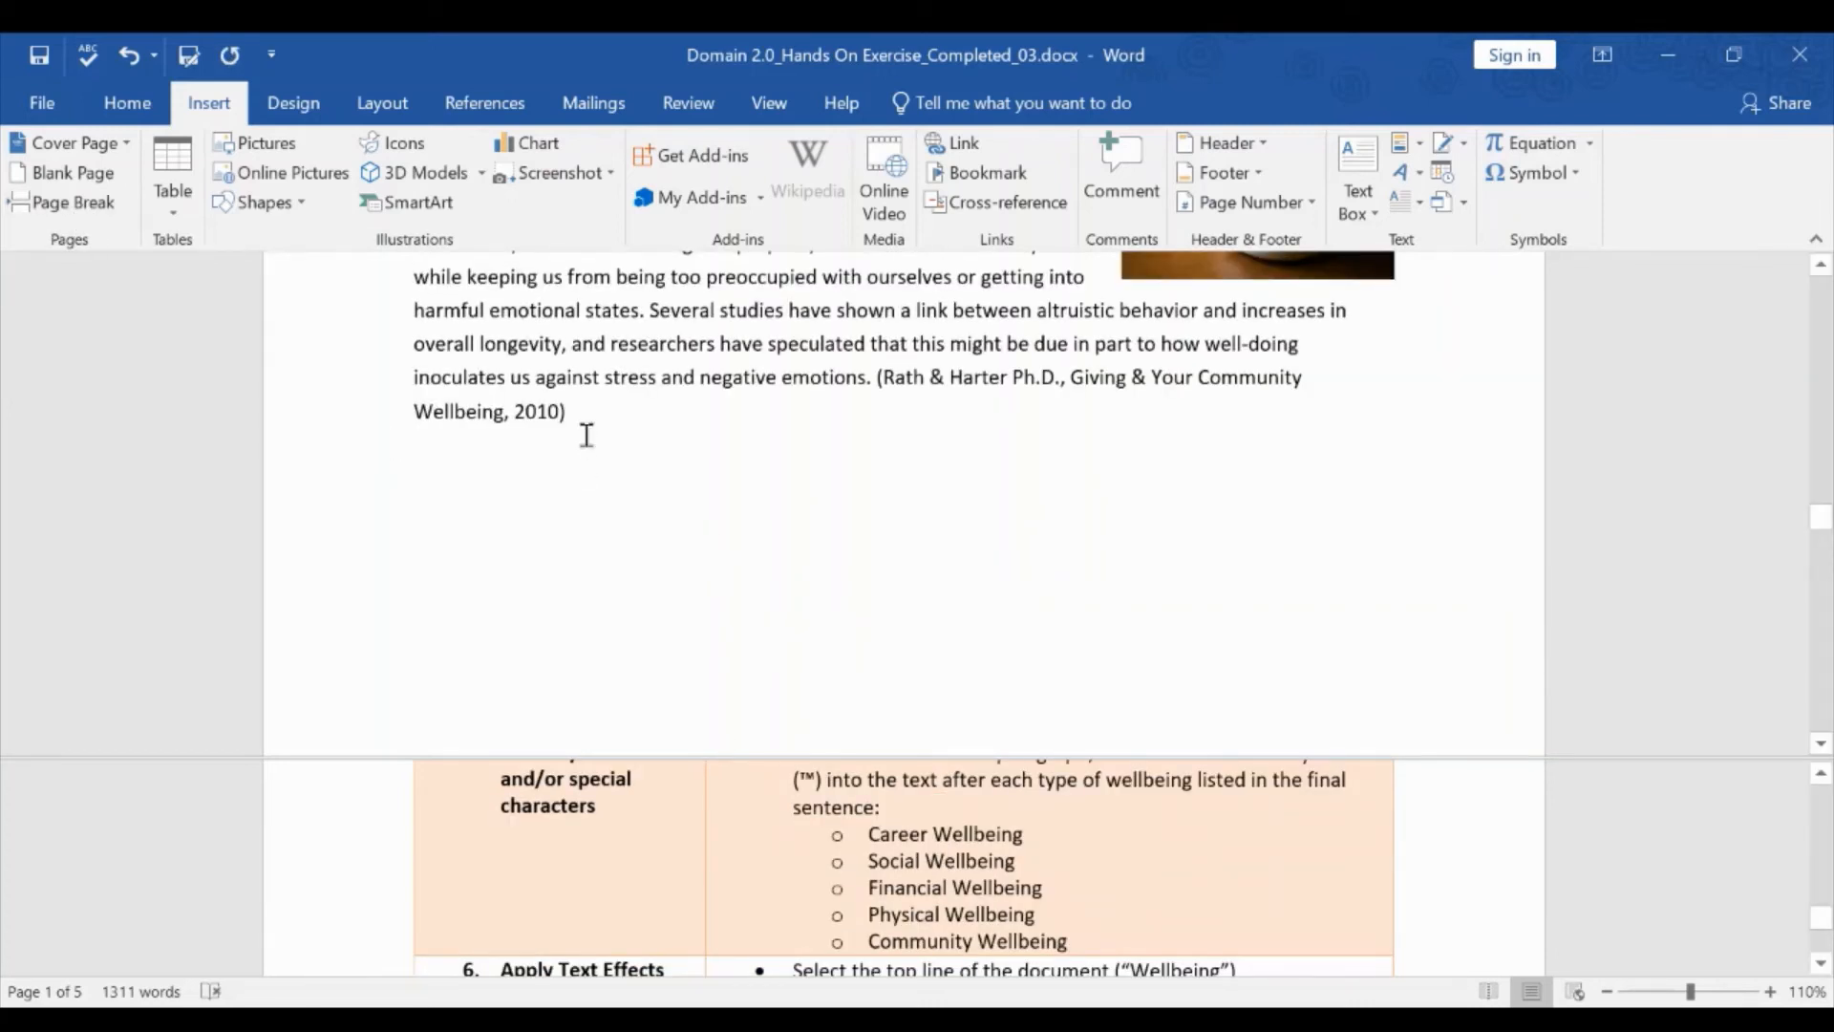
scroll(774, 545, "down", 3)
scroll(764, 534, "down", 5)
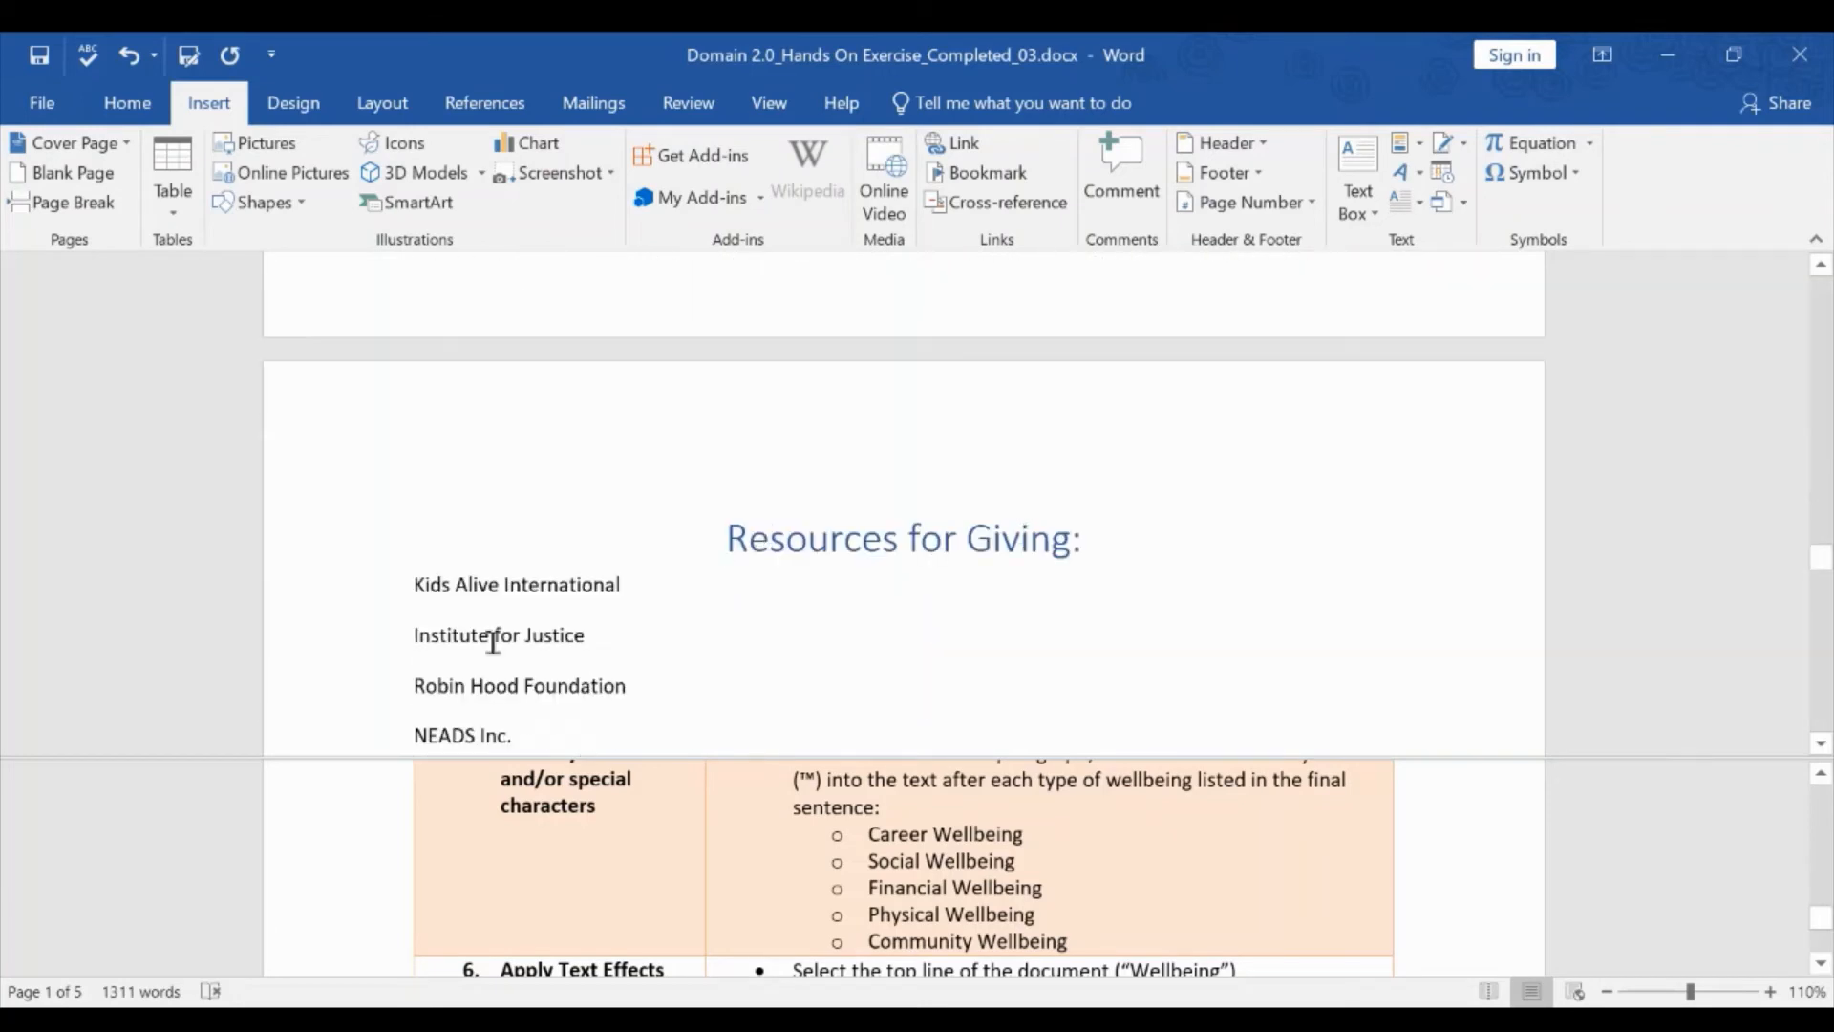
scroll(839, 817, "down", 6)
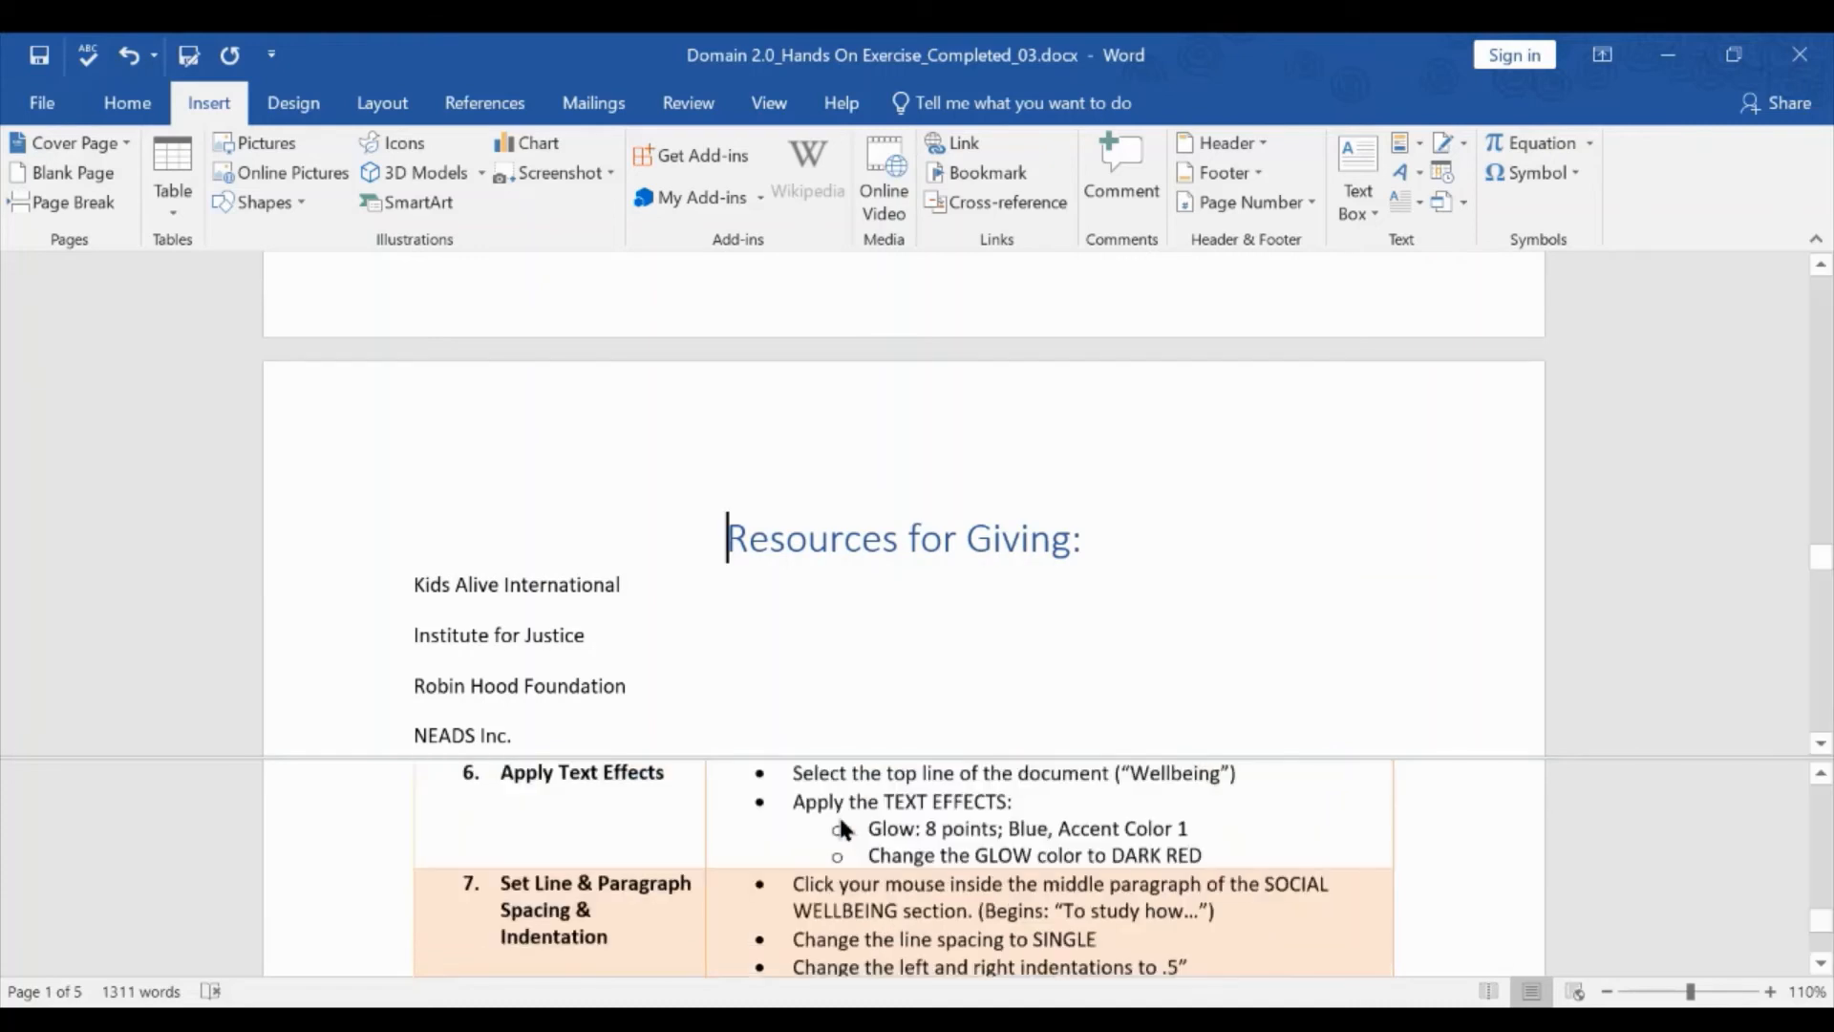
scroll(642, 782, "up", 1)
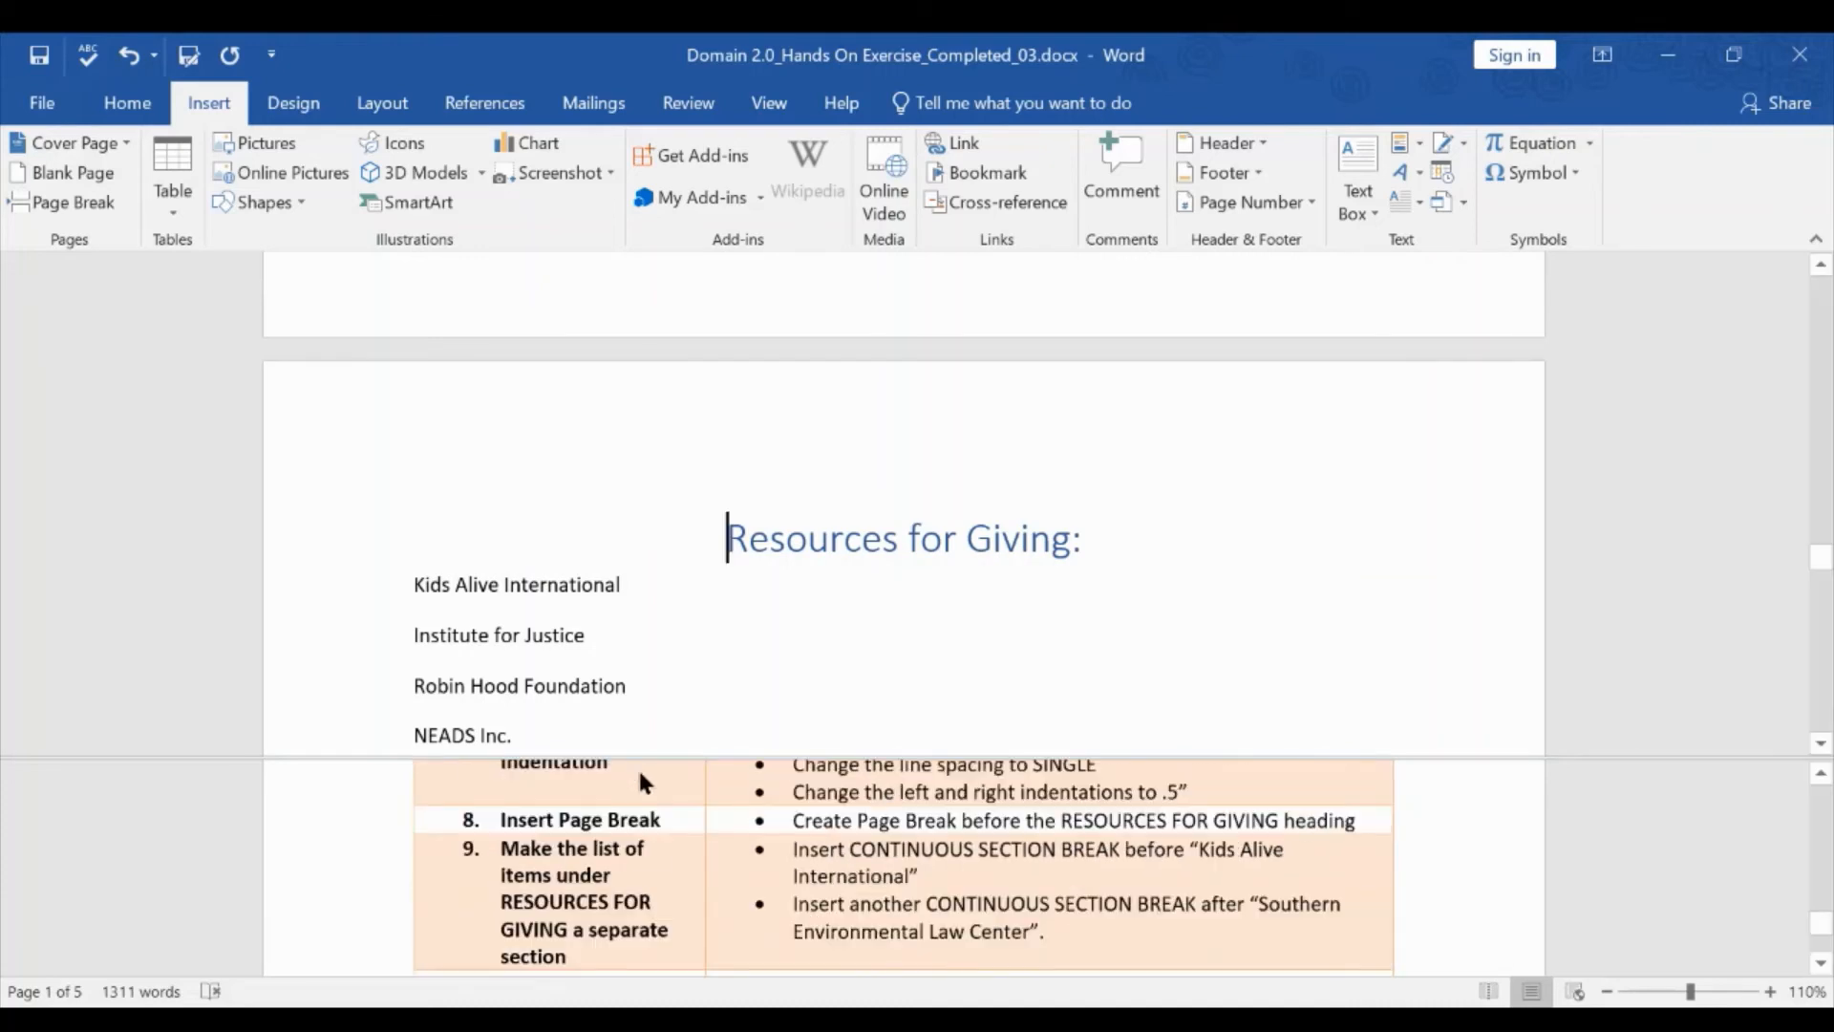
Insert a continuous section break directly before "Kids Alive International" under the Resources for Giving heading.
scroll(621, 845, "down", 1)
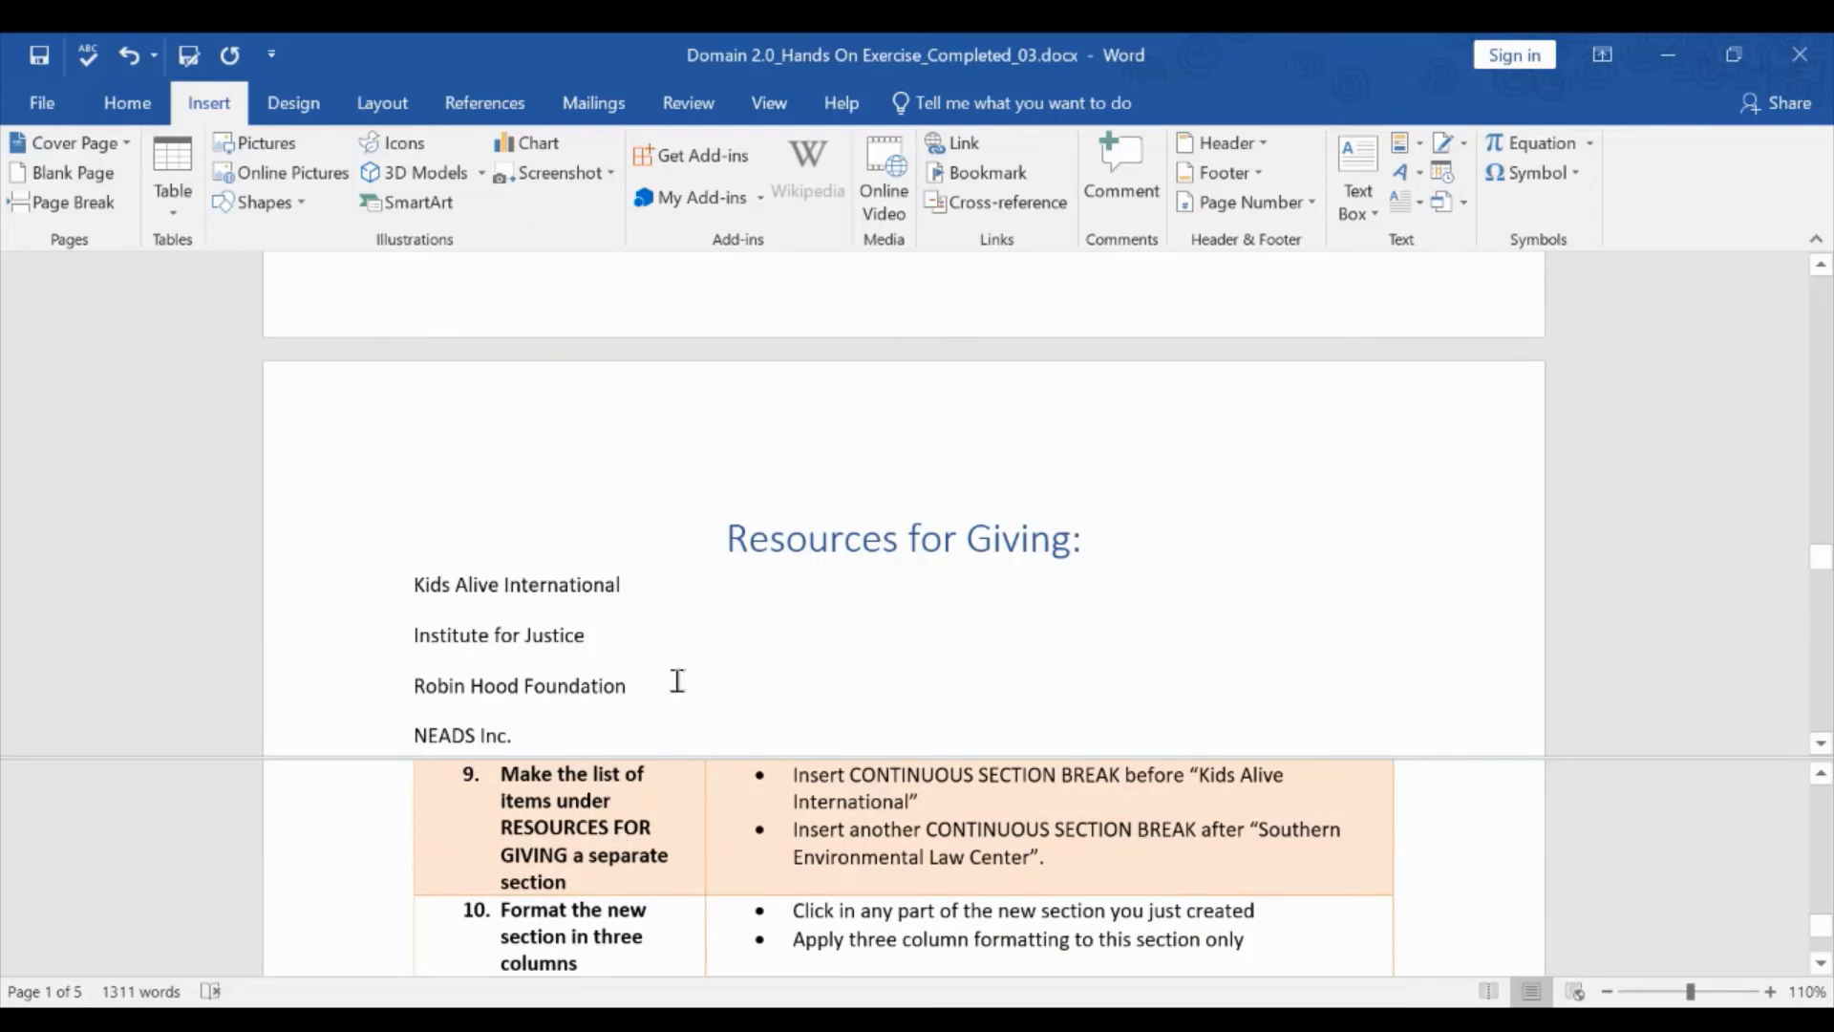
scroll(860, 643, "down", 1)
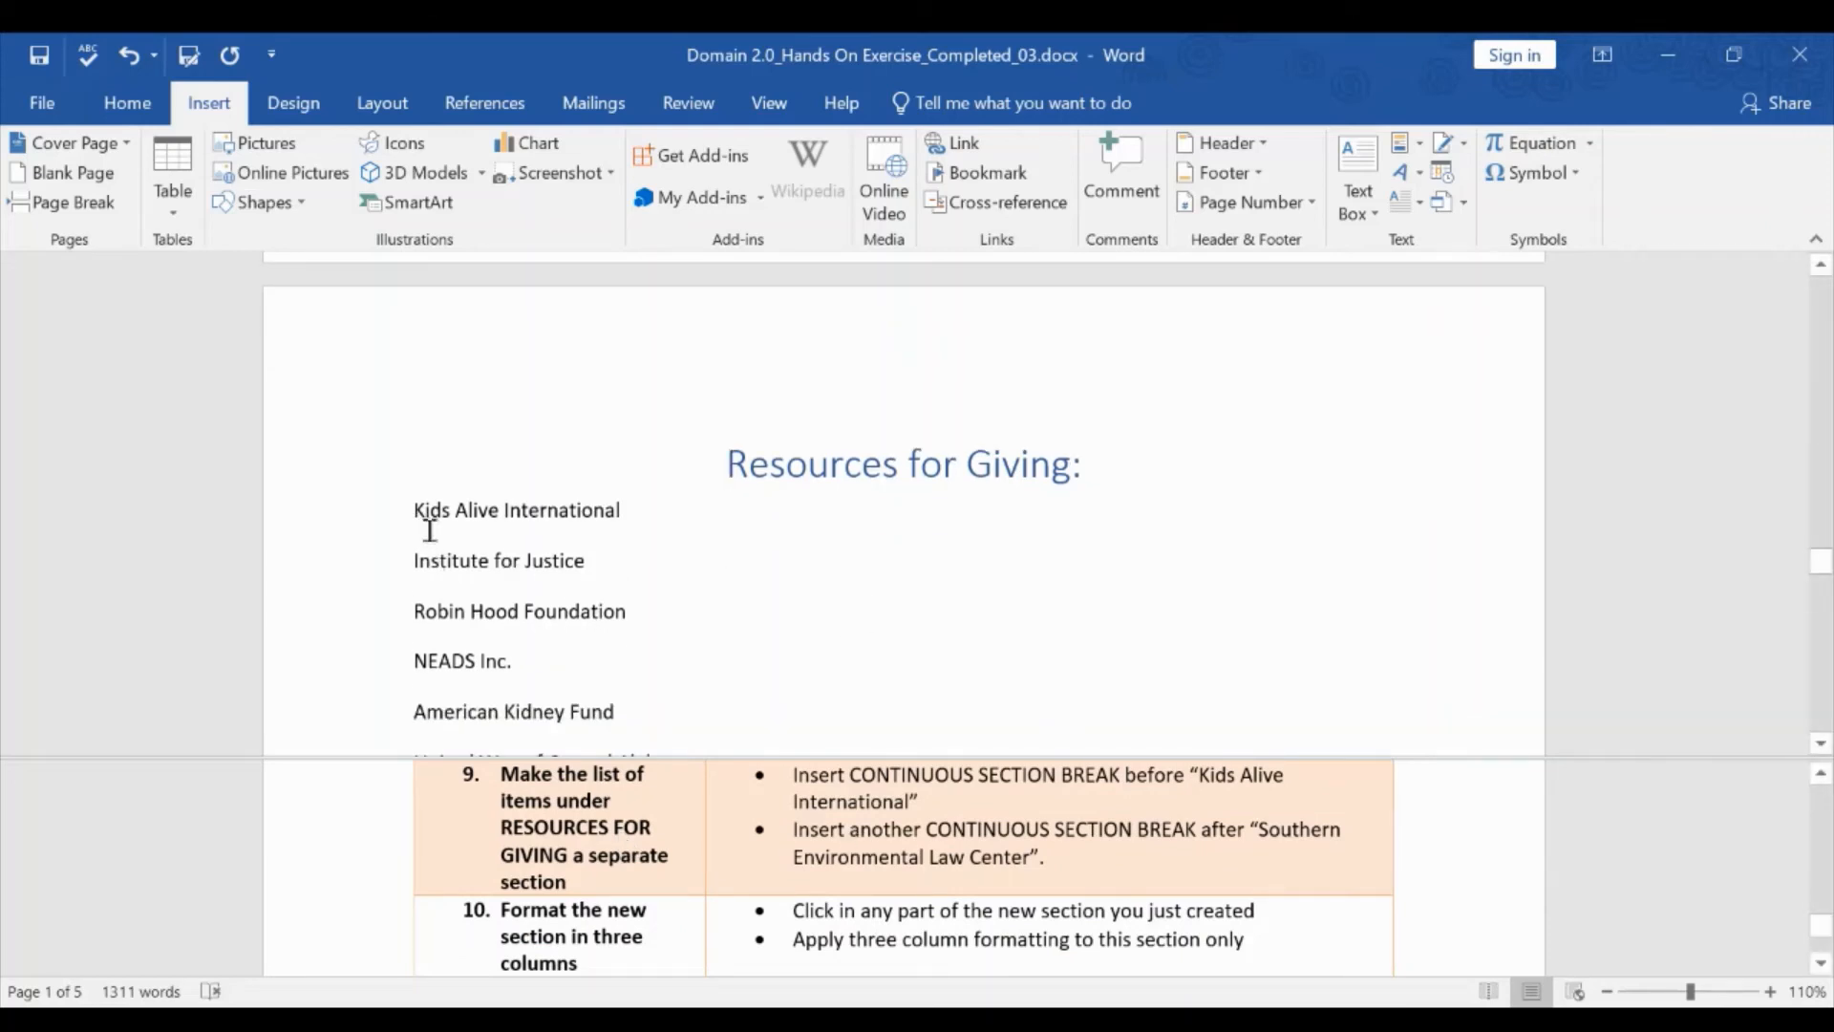
scroll(867, 828, "up", 1)
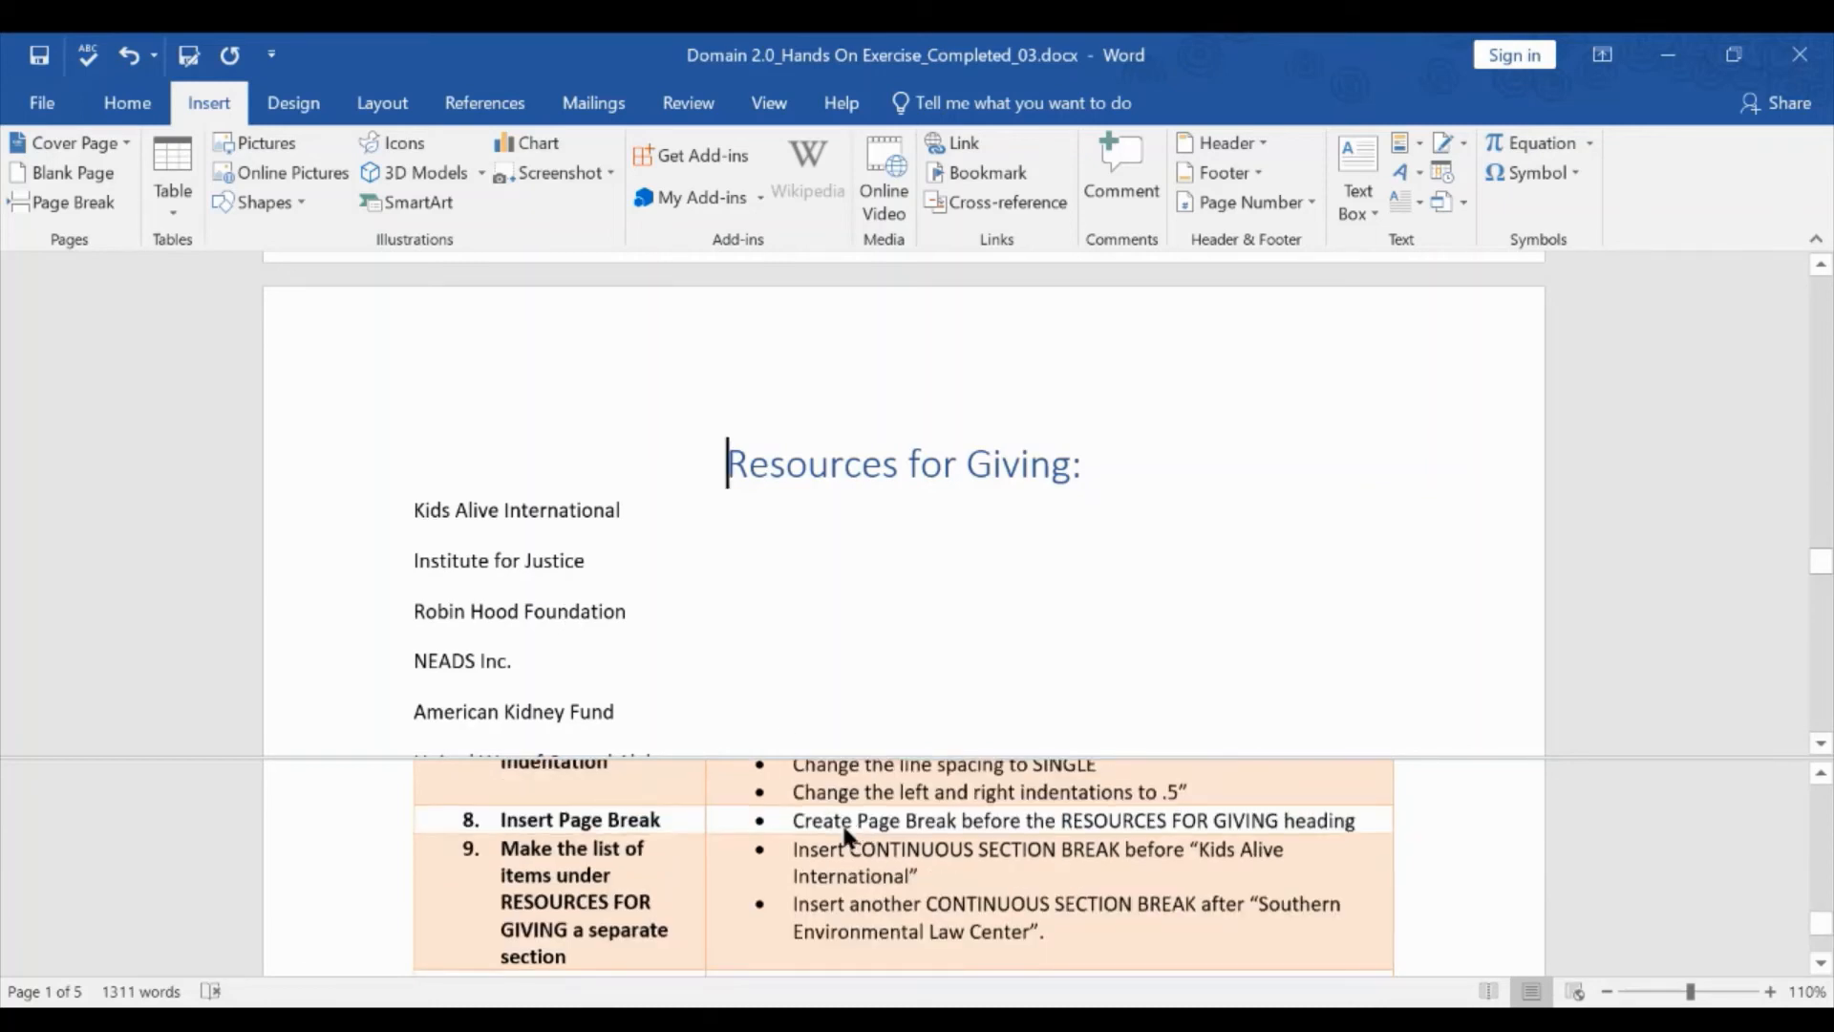
scroll(860, 836, "down", 1)
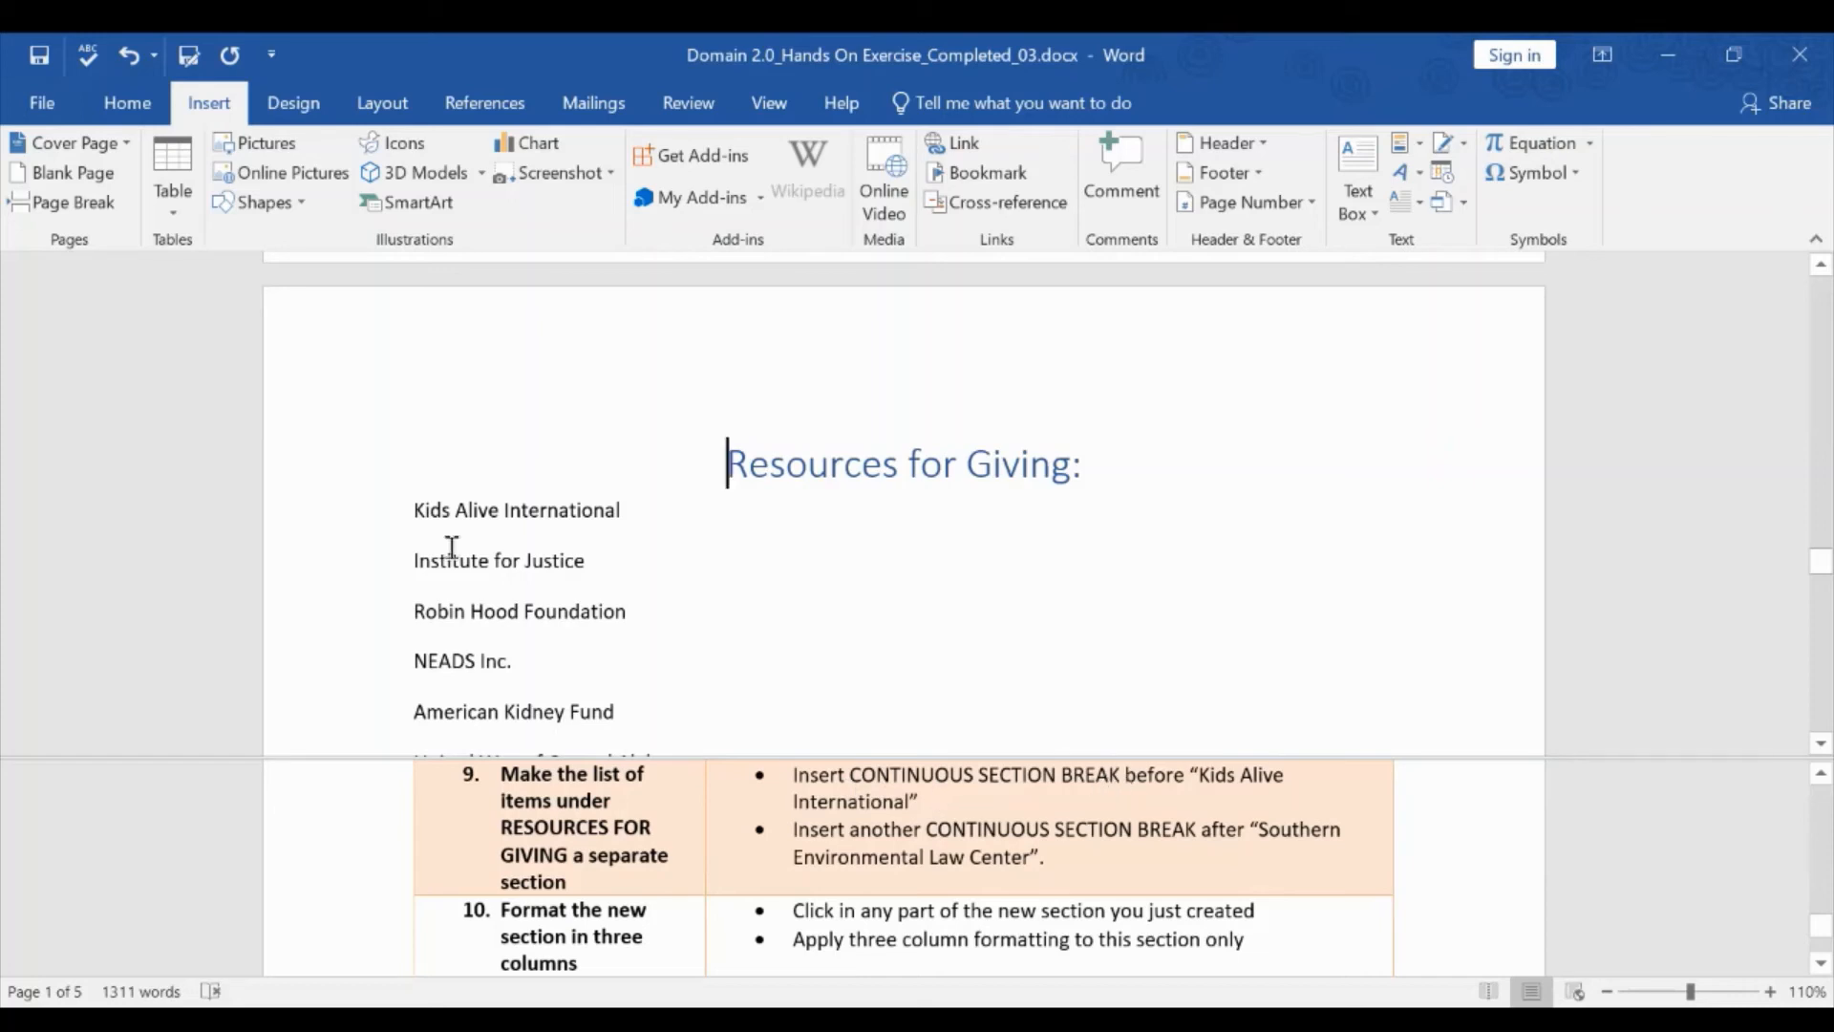
left_click(415, 511)
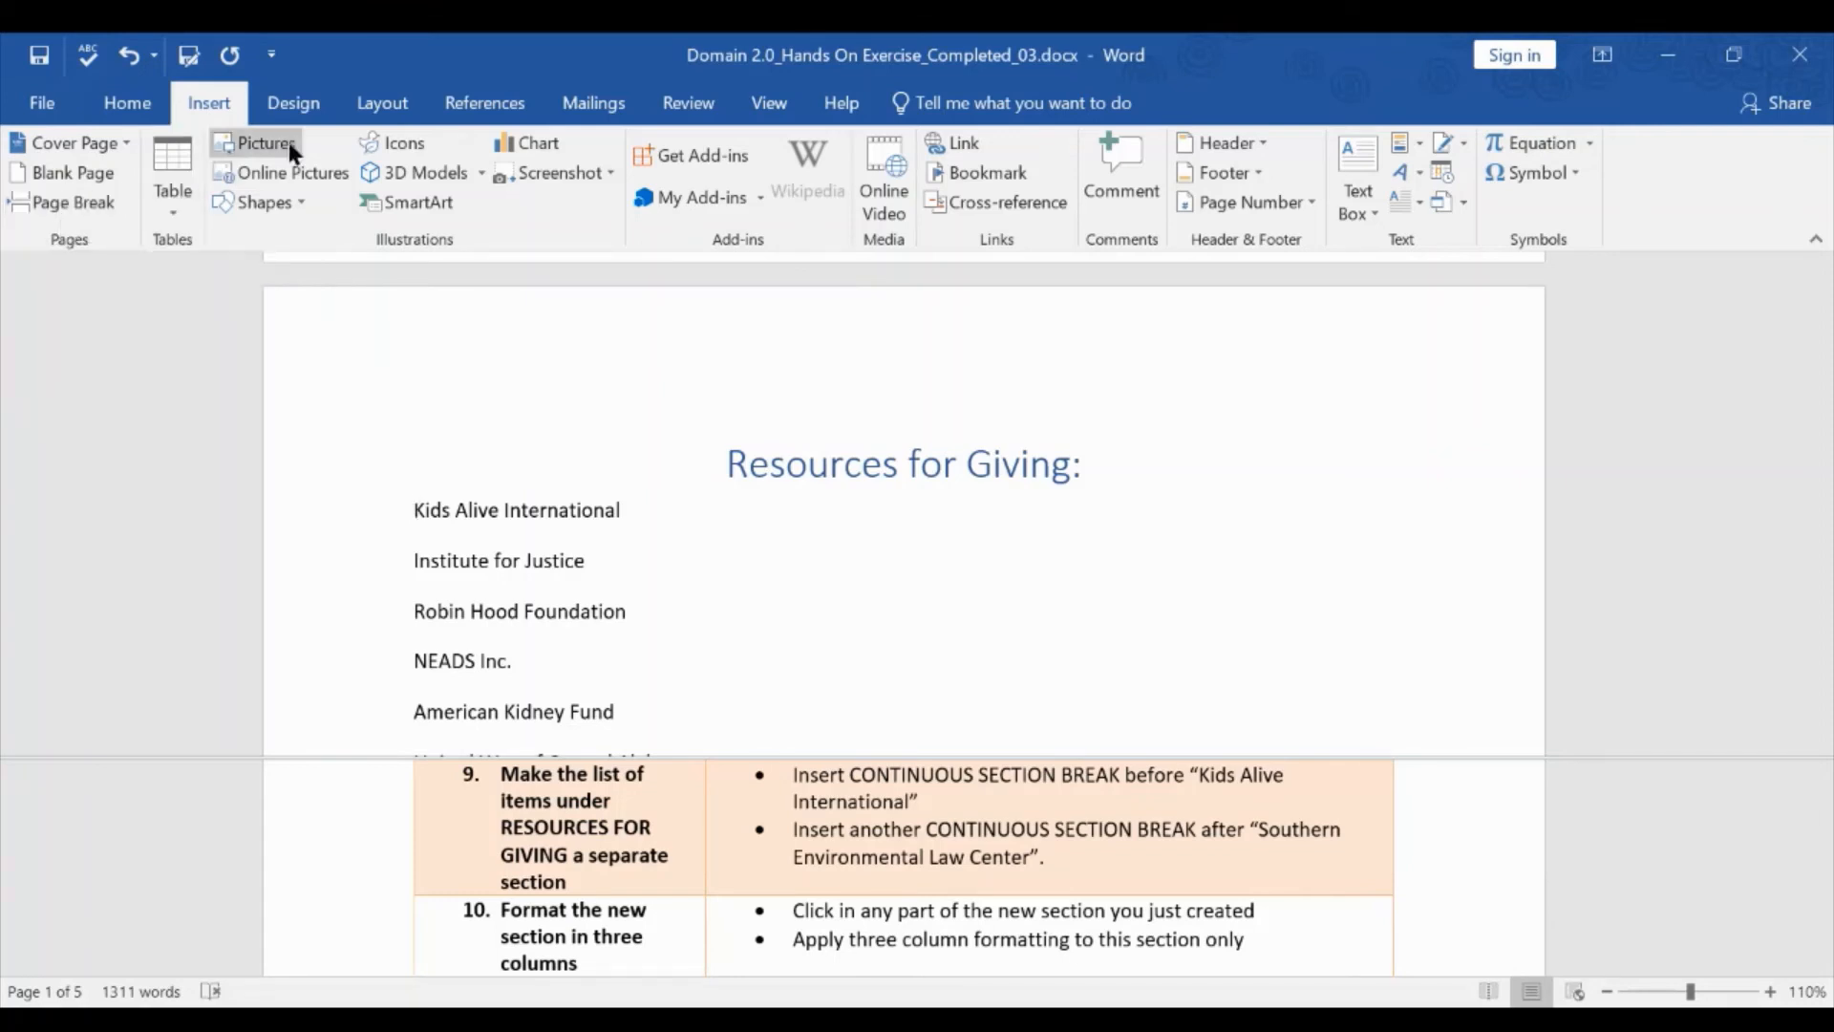
left_click(384, 104)
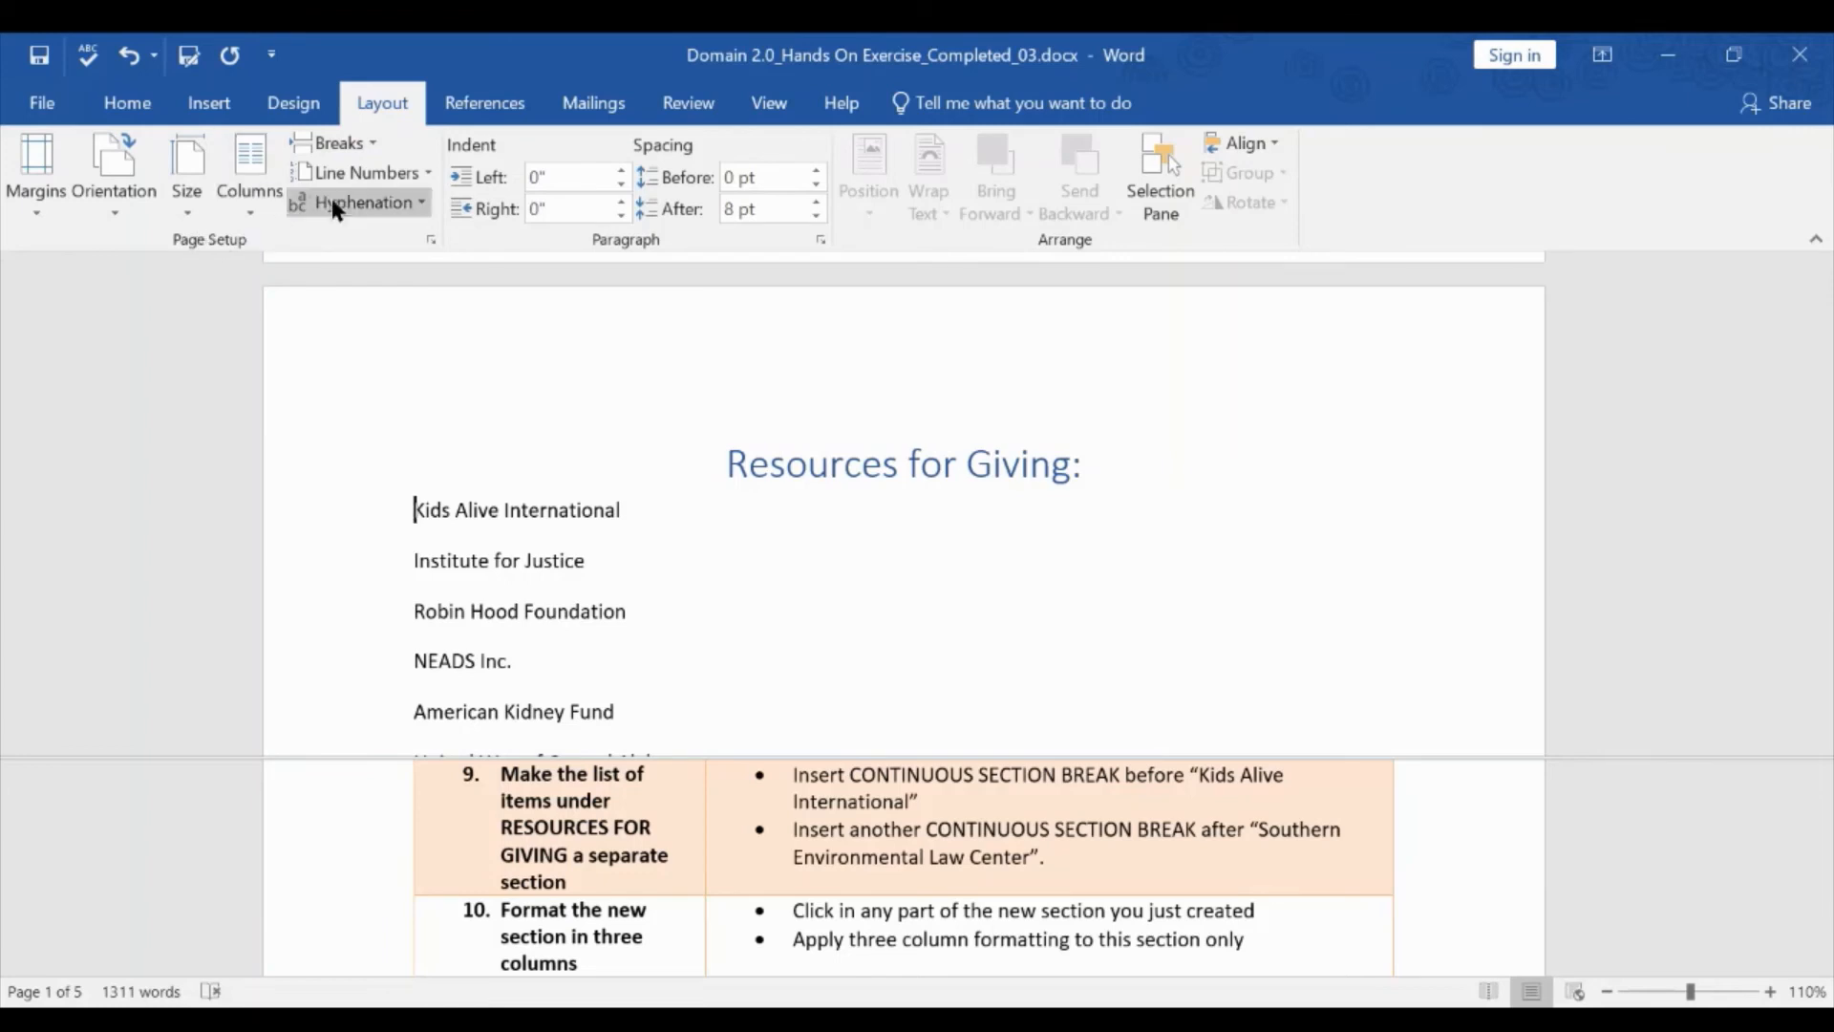
left_click(374, 144)
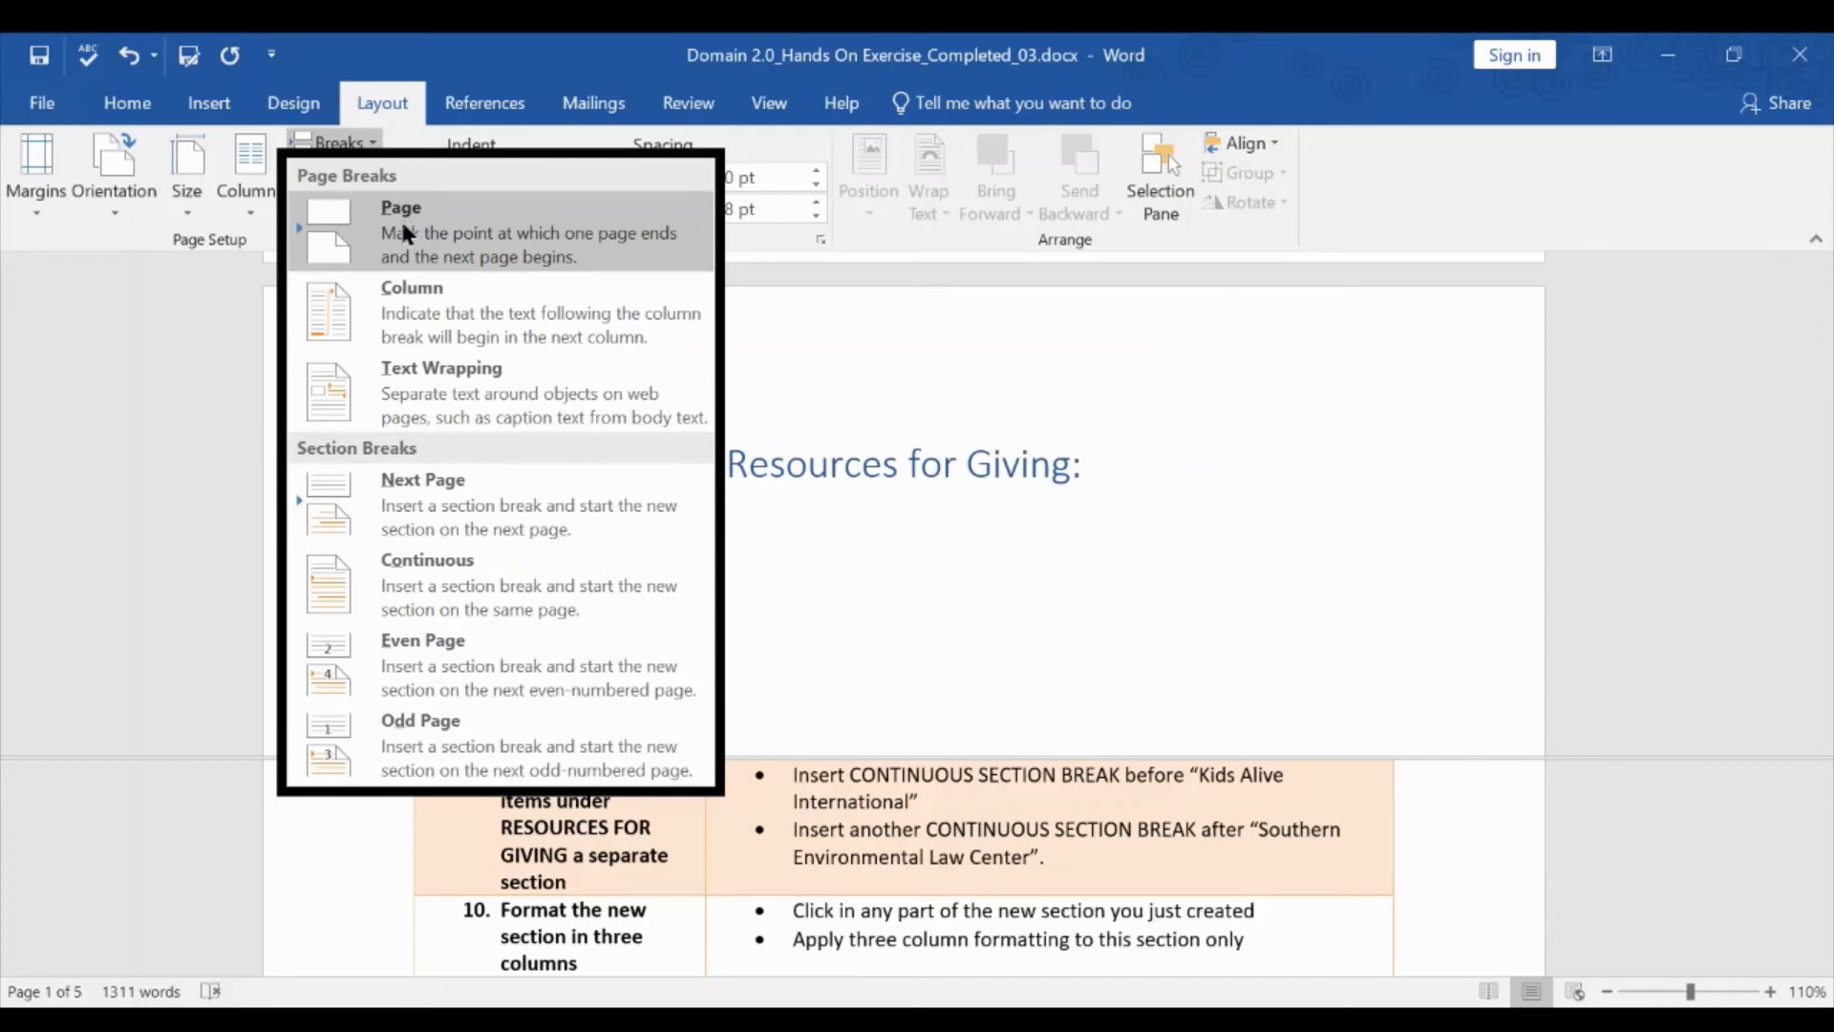
left_click(455, 590)
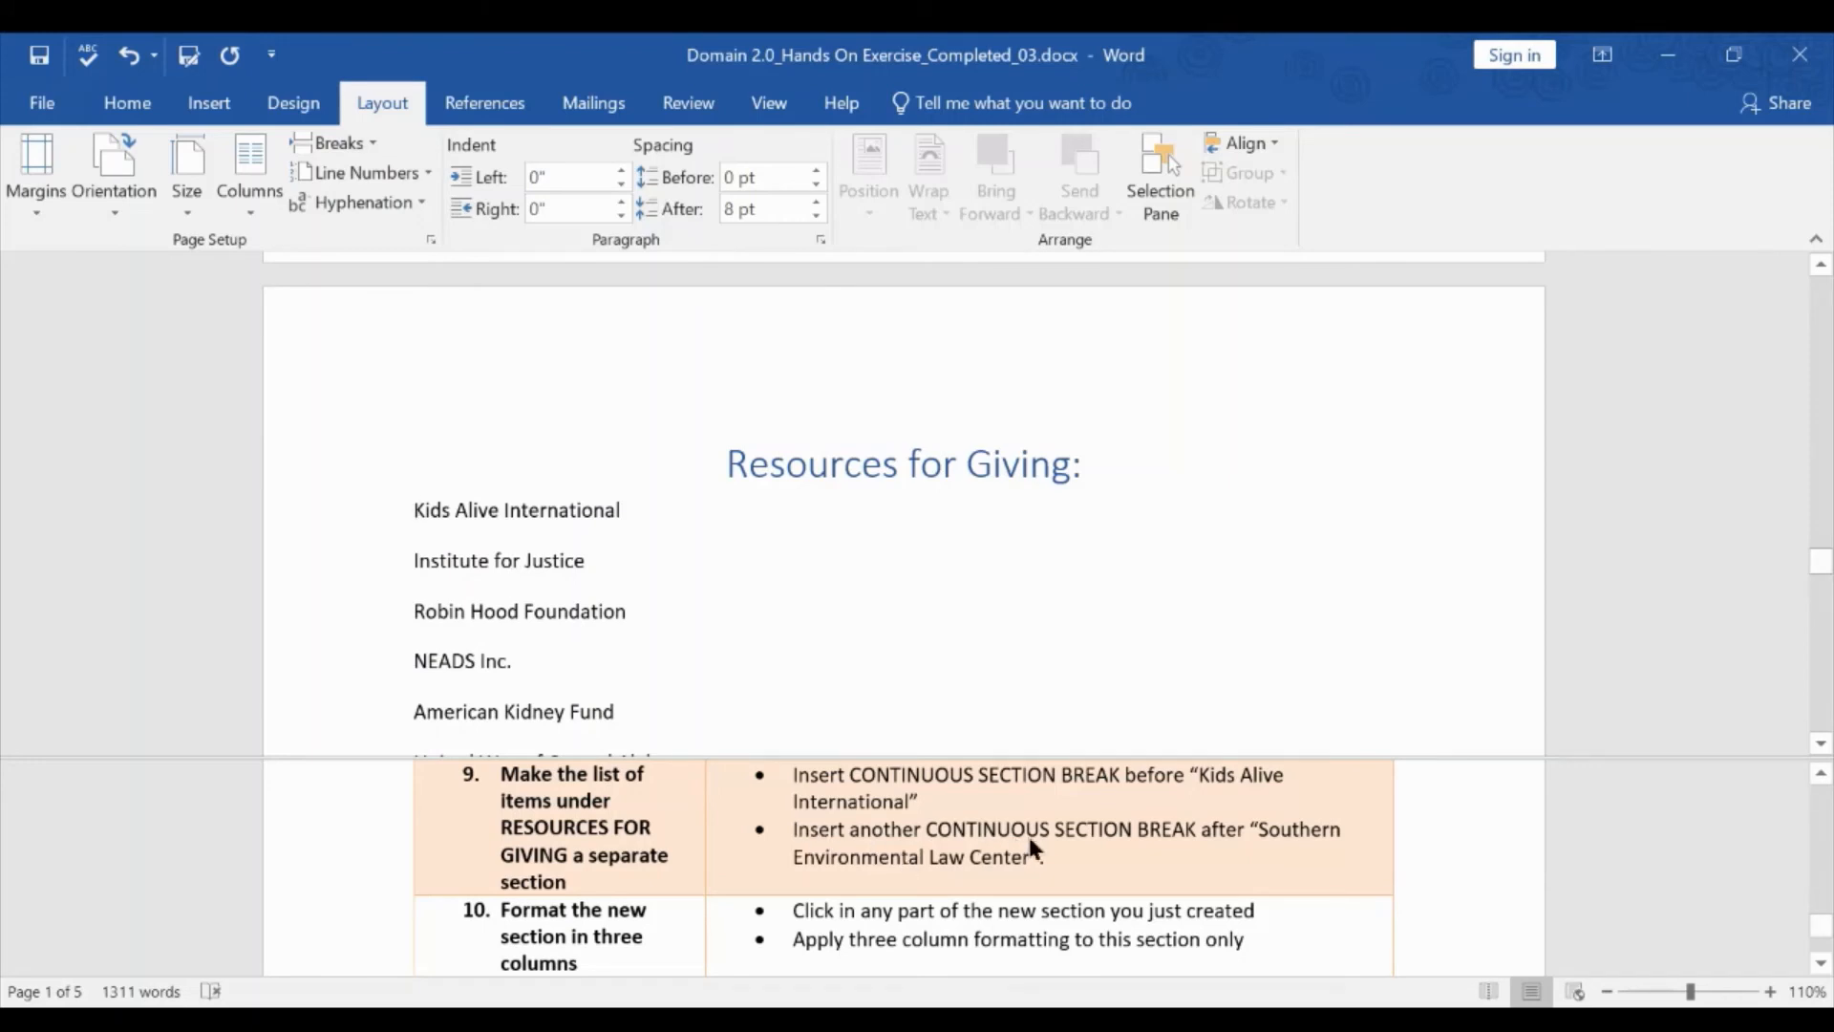
Insert a continuous section break directly after "Southern Environmental Law Center" at the end of the list.
scroll(696, 635, "down", 7)
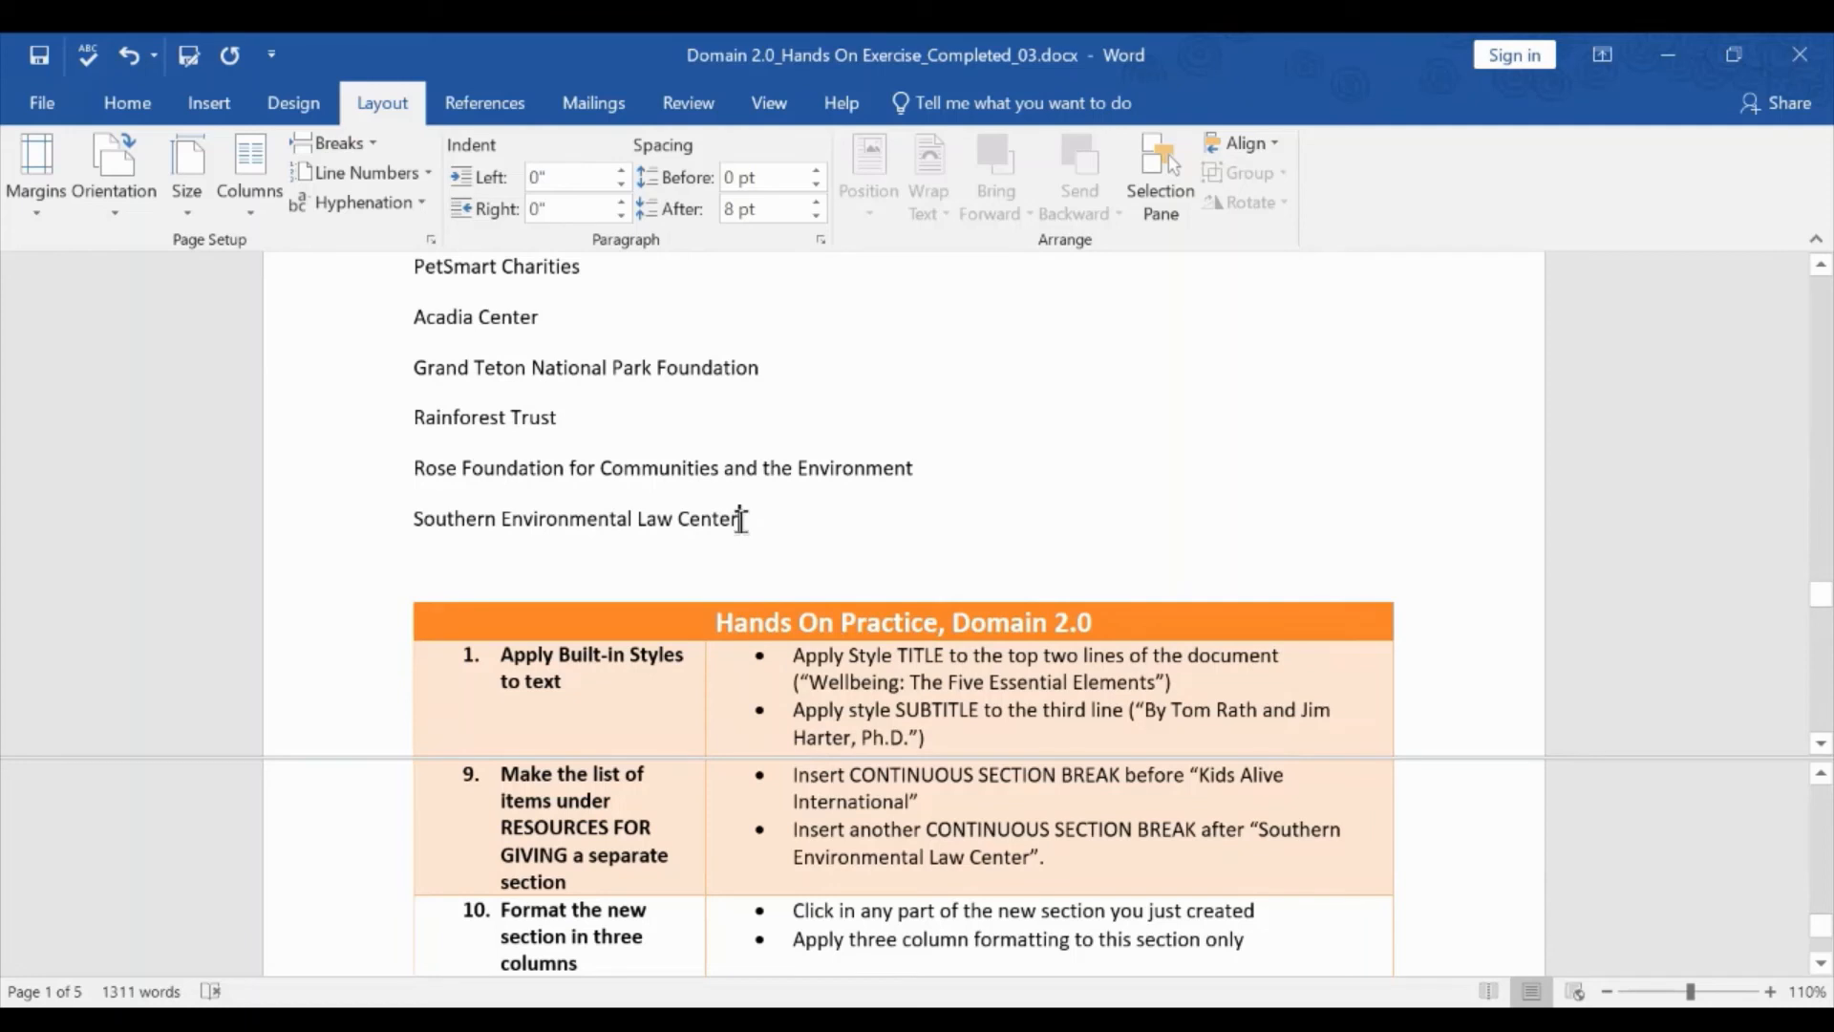
left_click(742, 519)
left_click(361, 150)
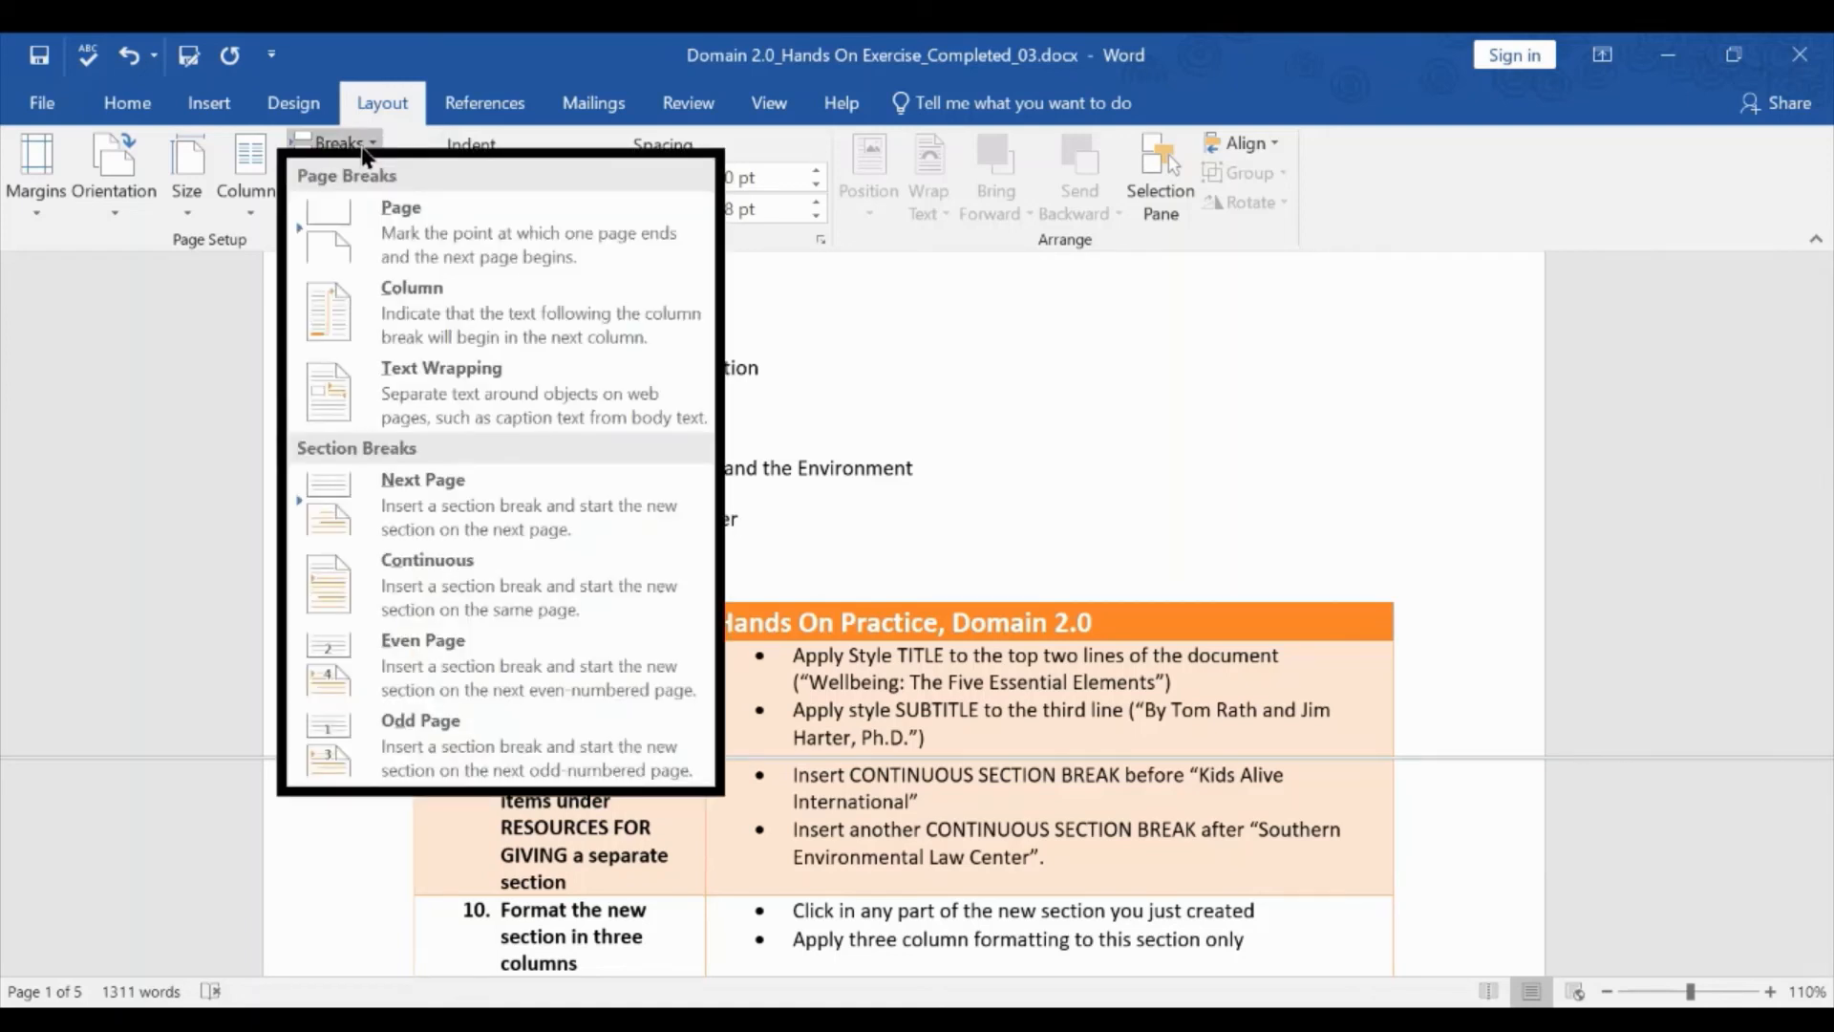
left_click(475, 594)
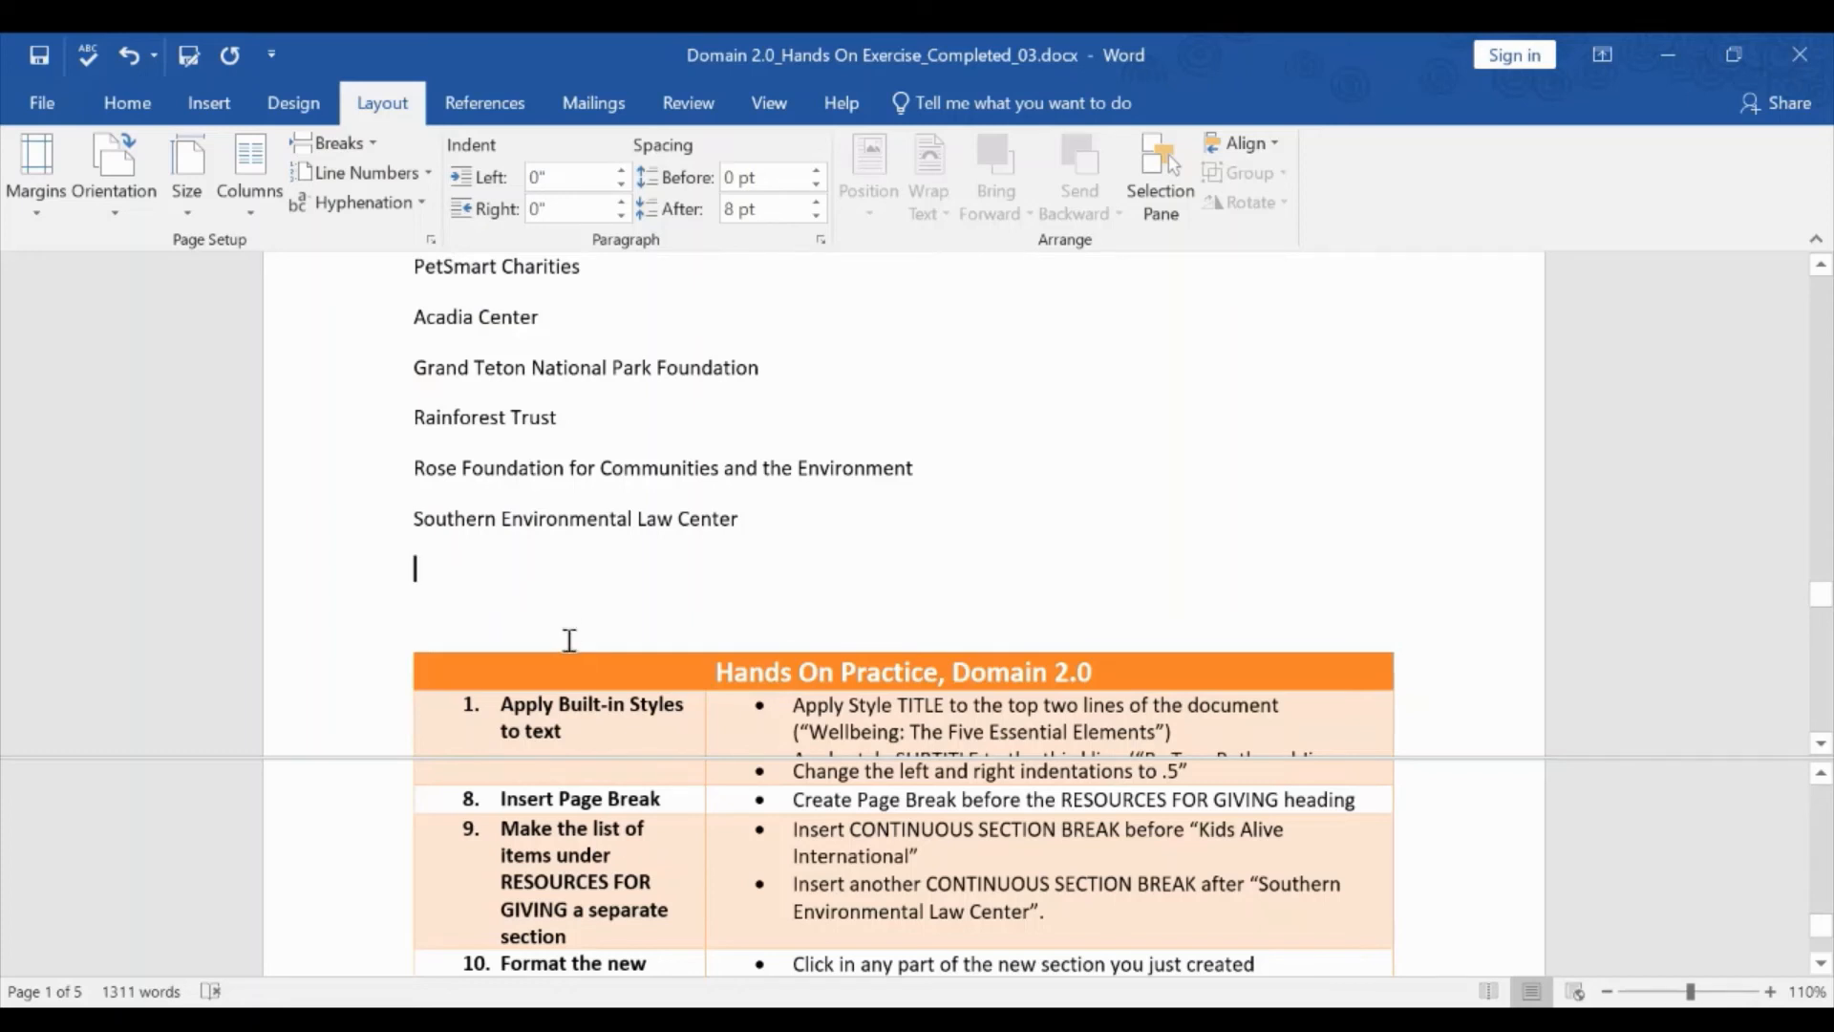
Show the formatting marks, check the section breaks before and after the Resources for Giving list, and hide the marks again.
scroll(563, 592, "up", 3)
scroll(562, 578, "down", 1)
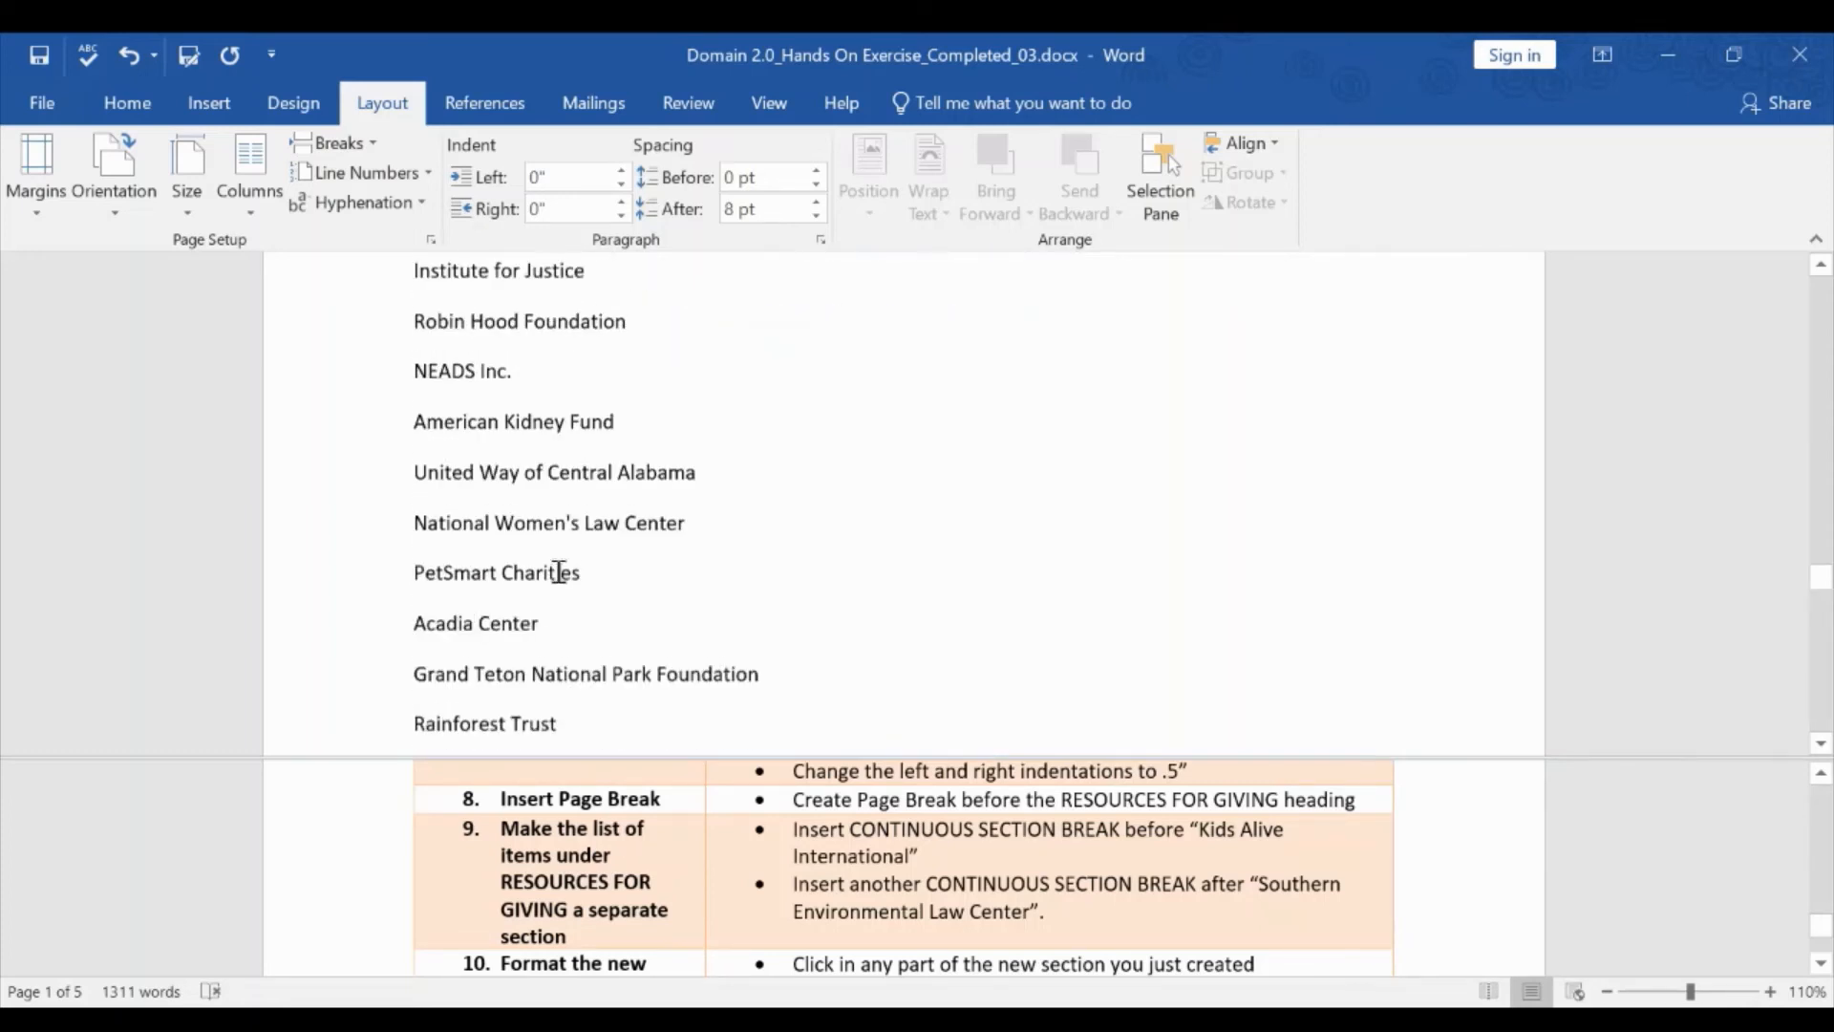
scroll(616, 569, "up", 3)
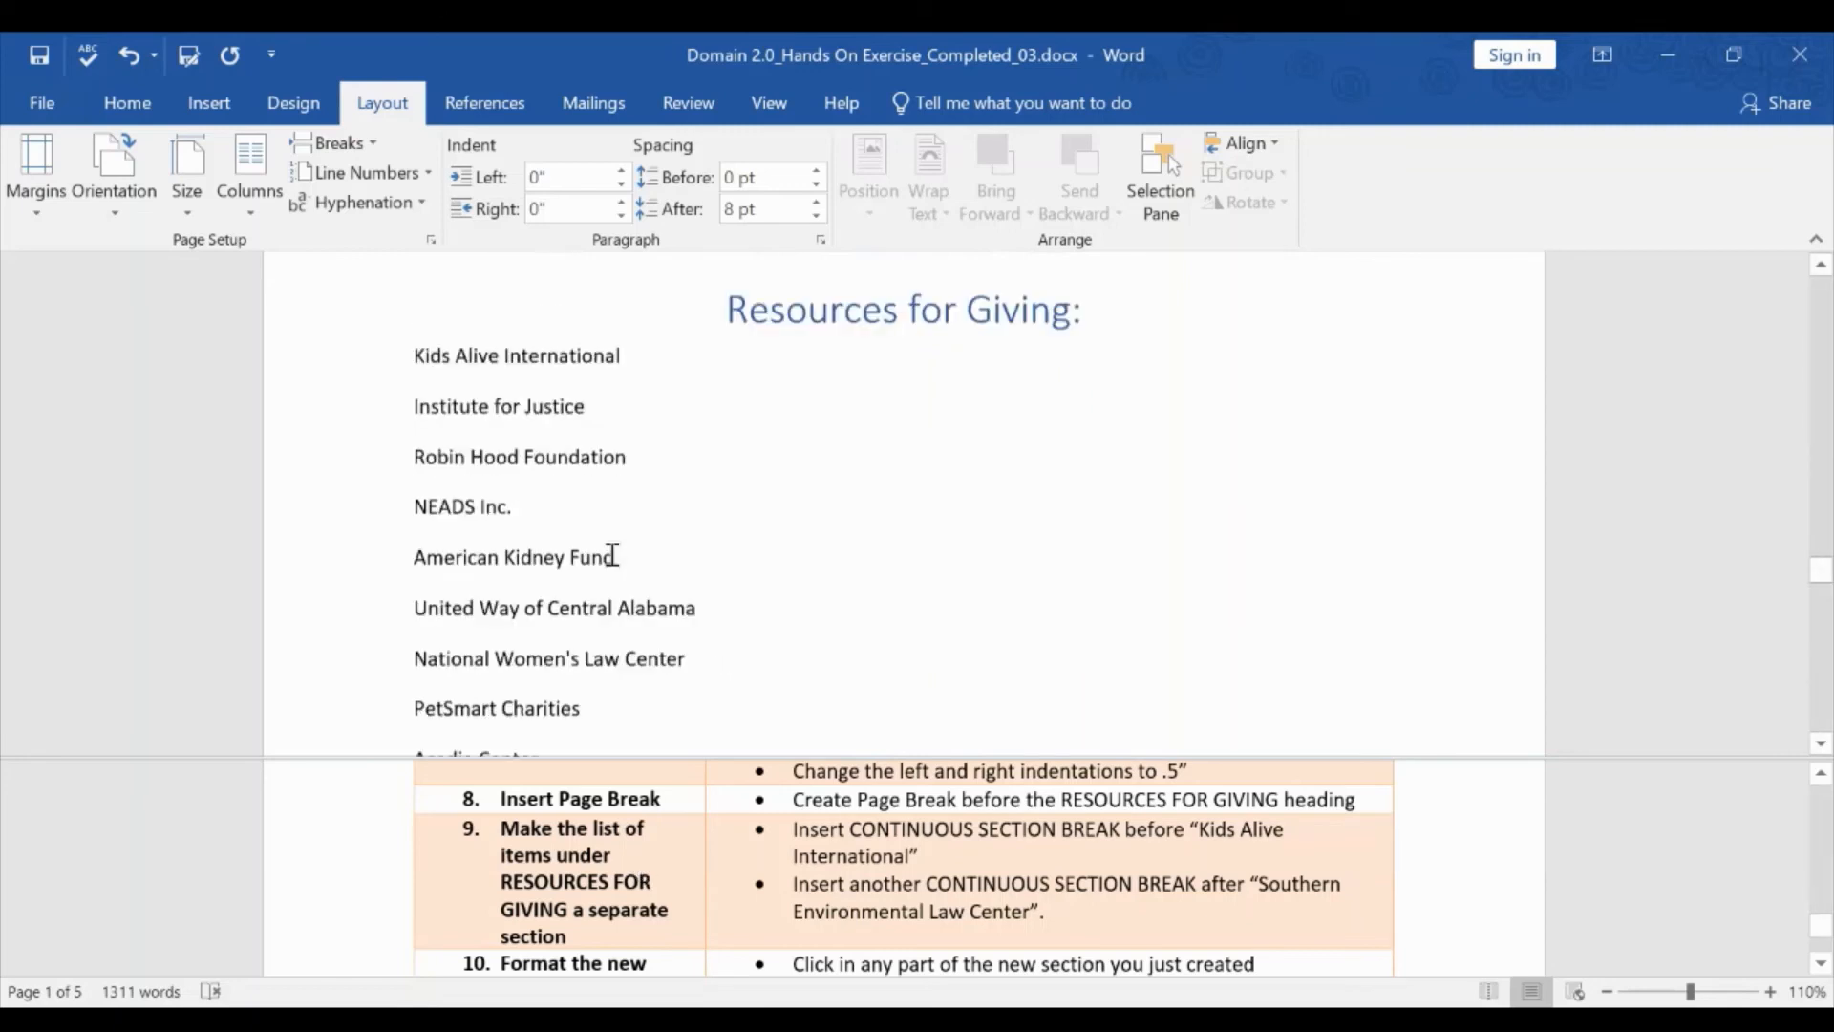
scroll(613, 556, "up", 2)
left_click(141, 105)
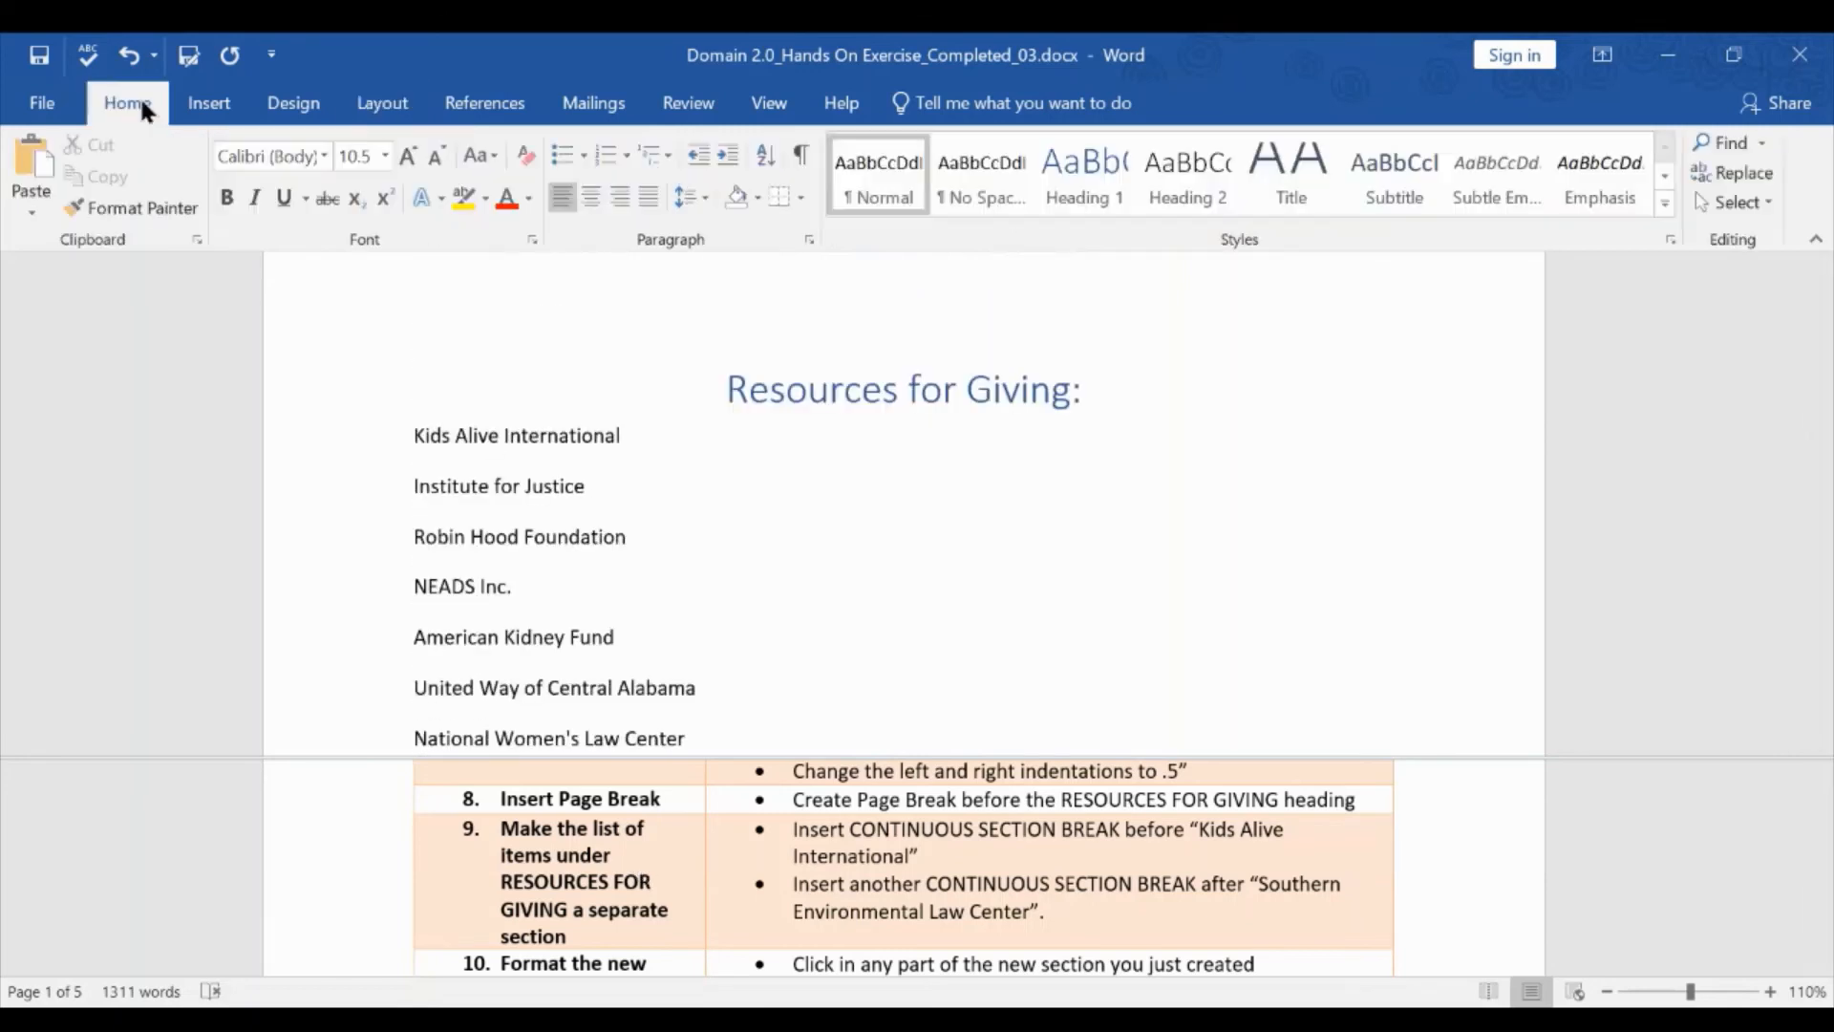
left_click(802, 158)
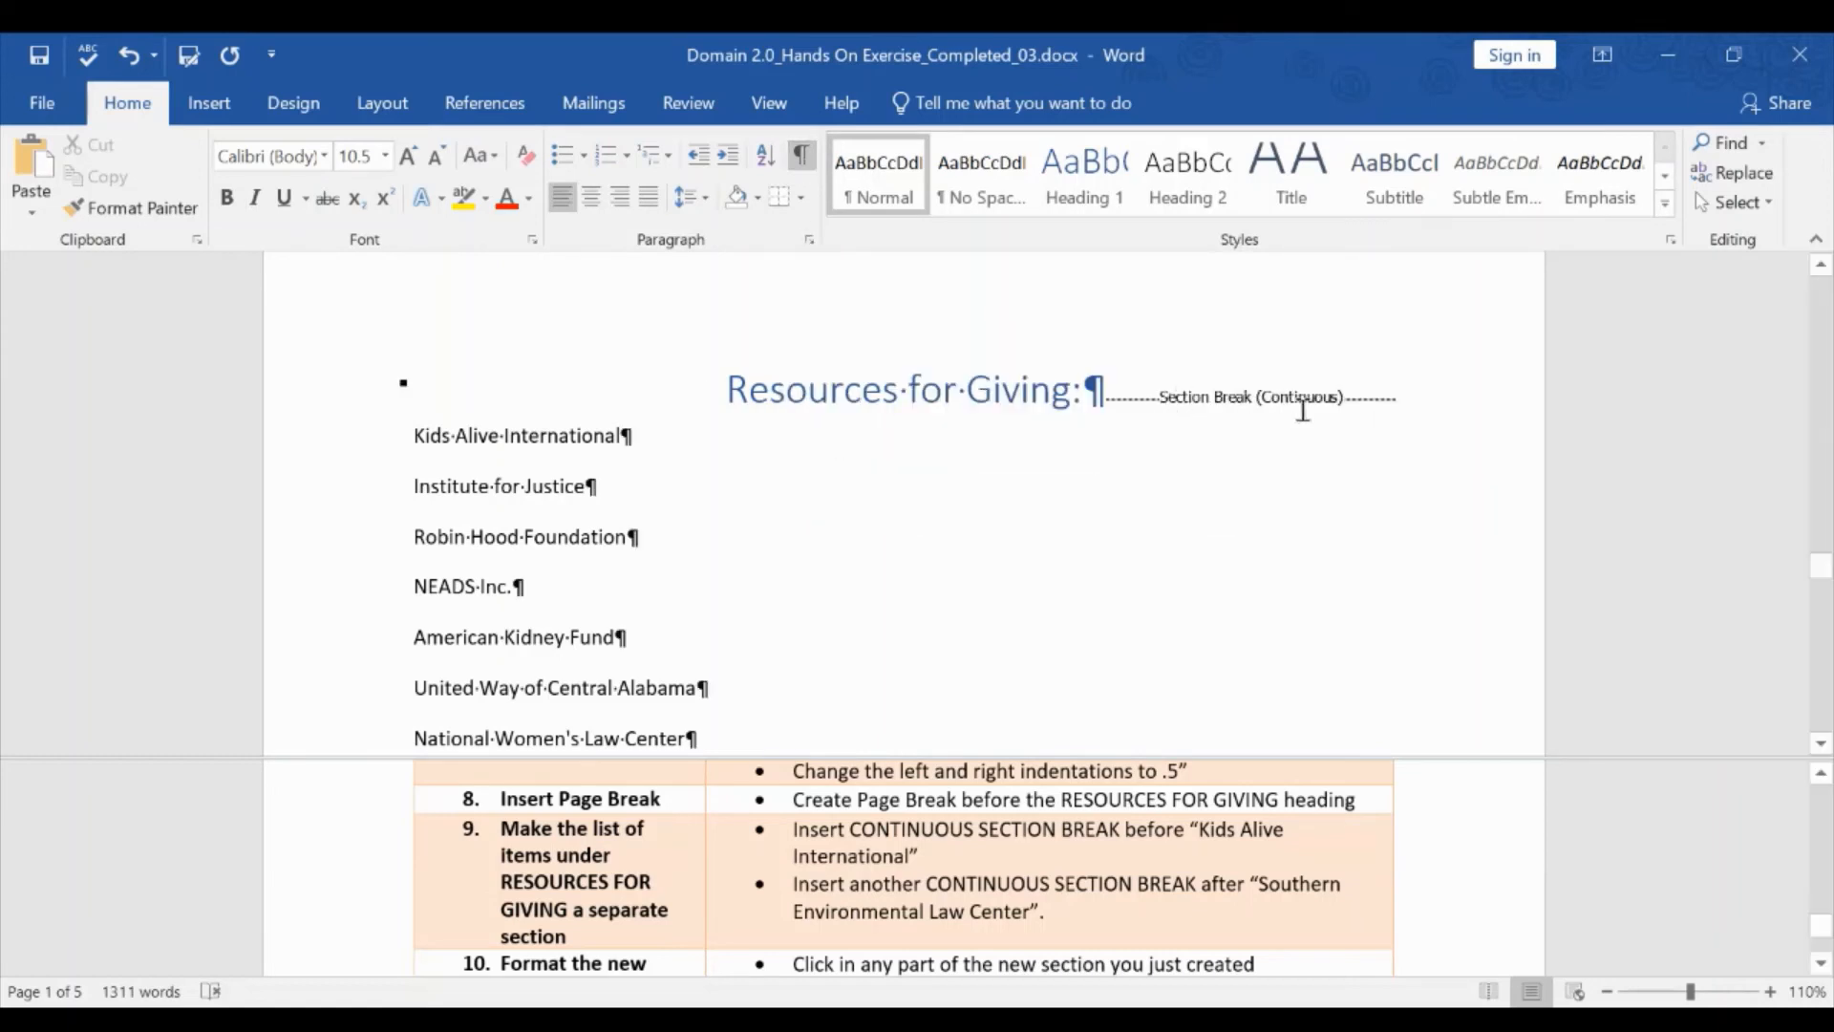
scroll(1041, 553, "down", 5)
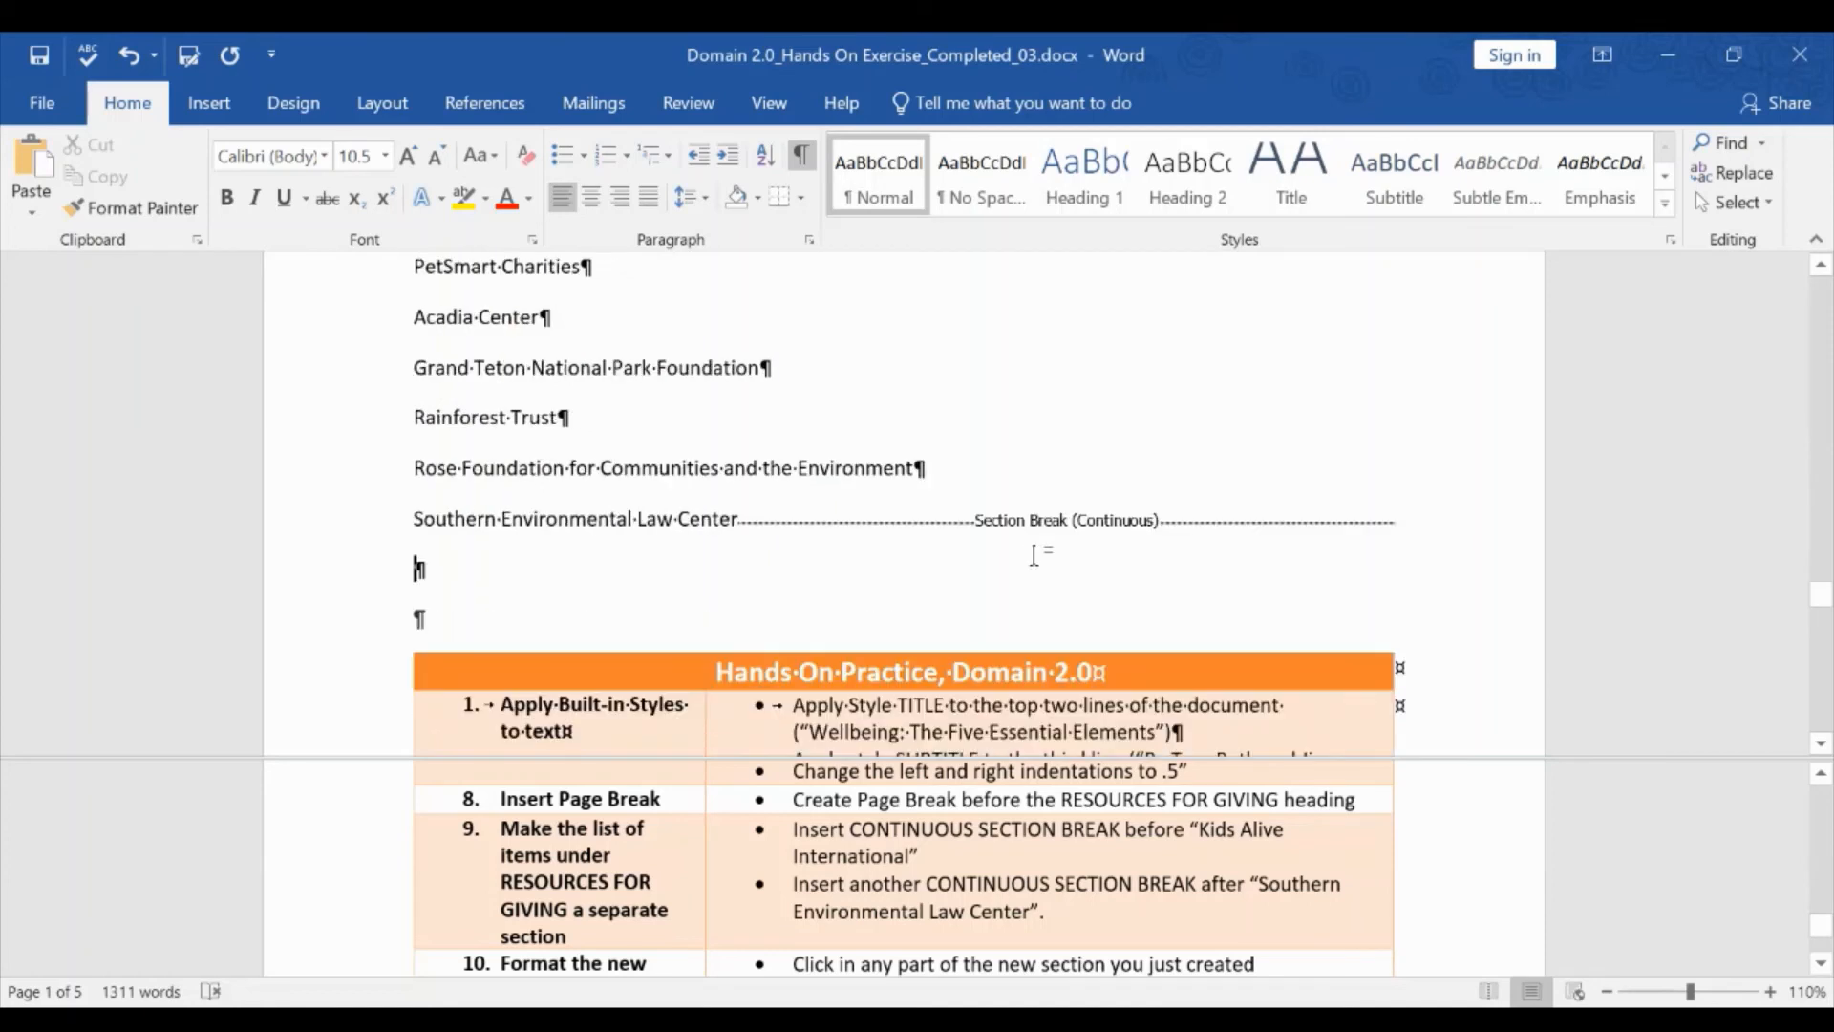
scroll(878, 450, "up", 1)
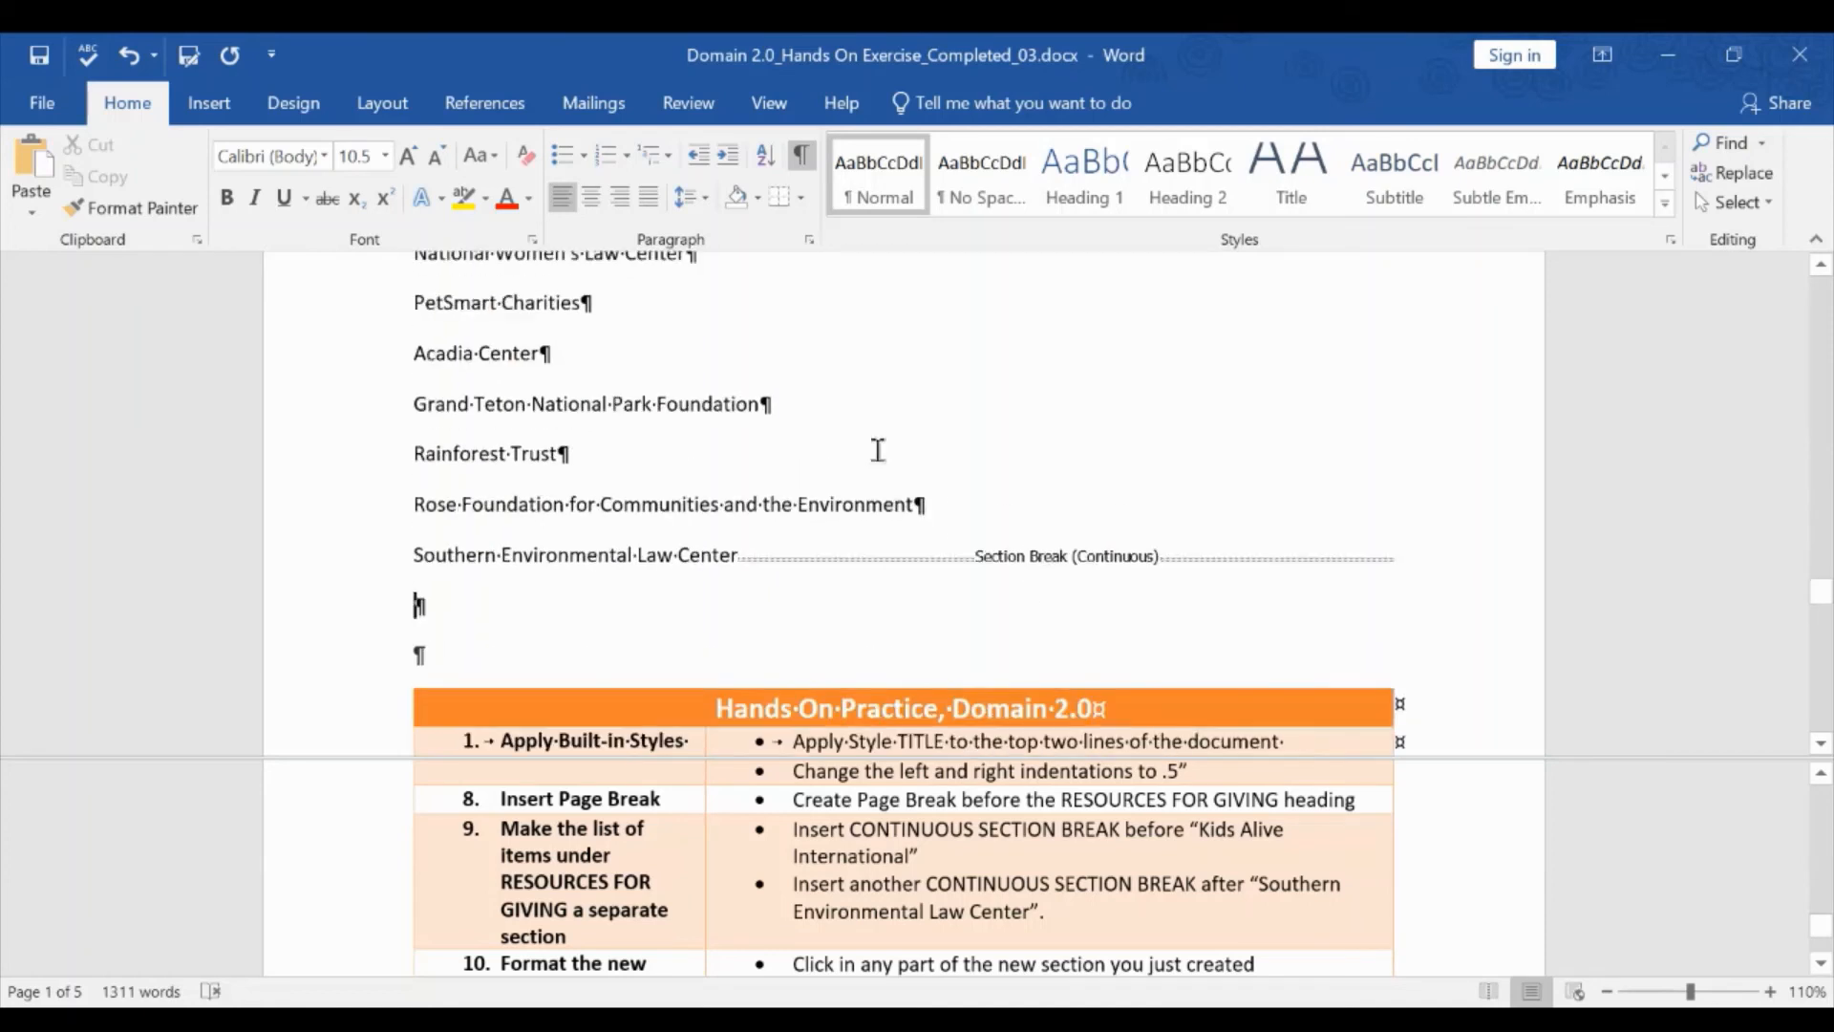
scroll(878, 450, "up", 5)
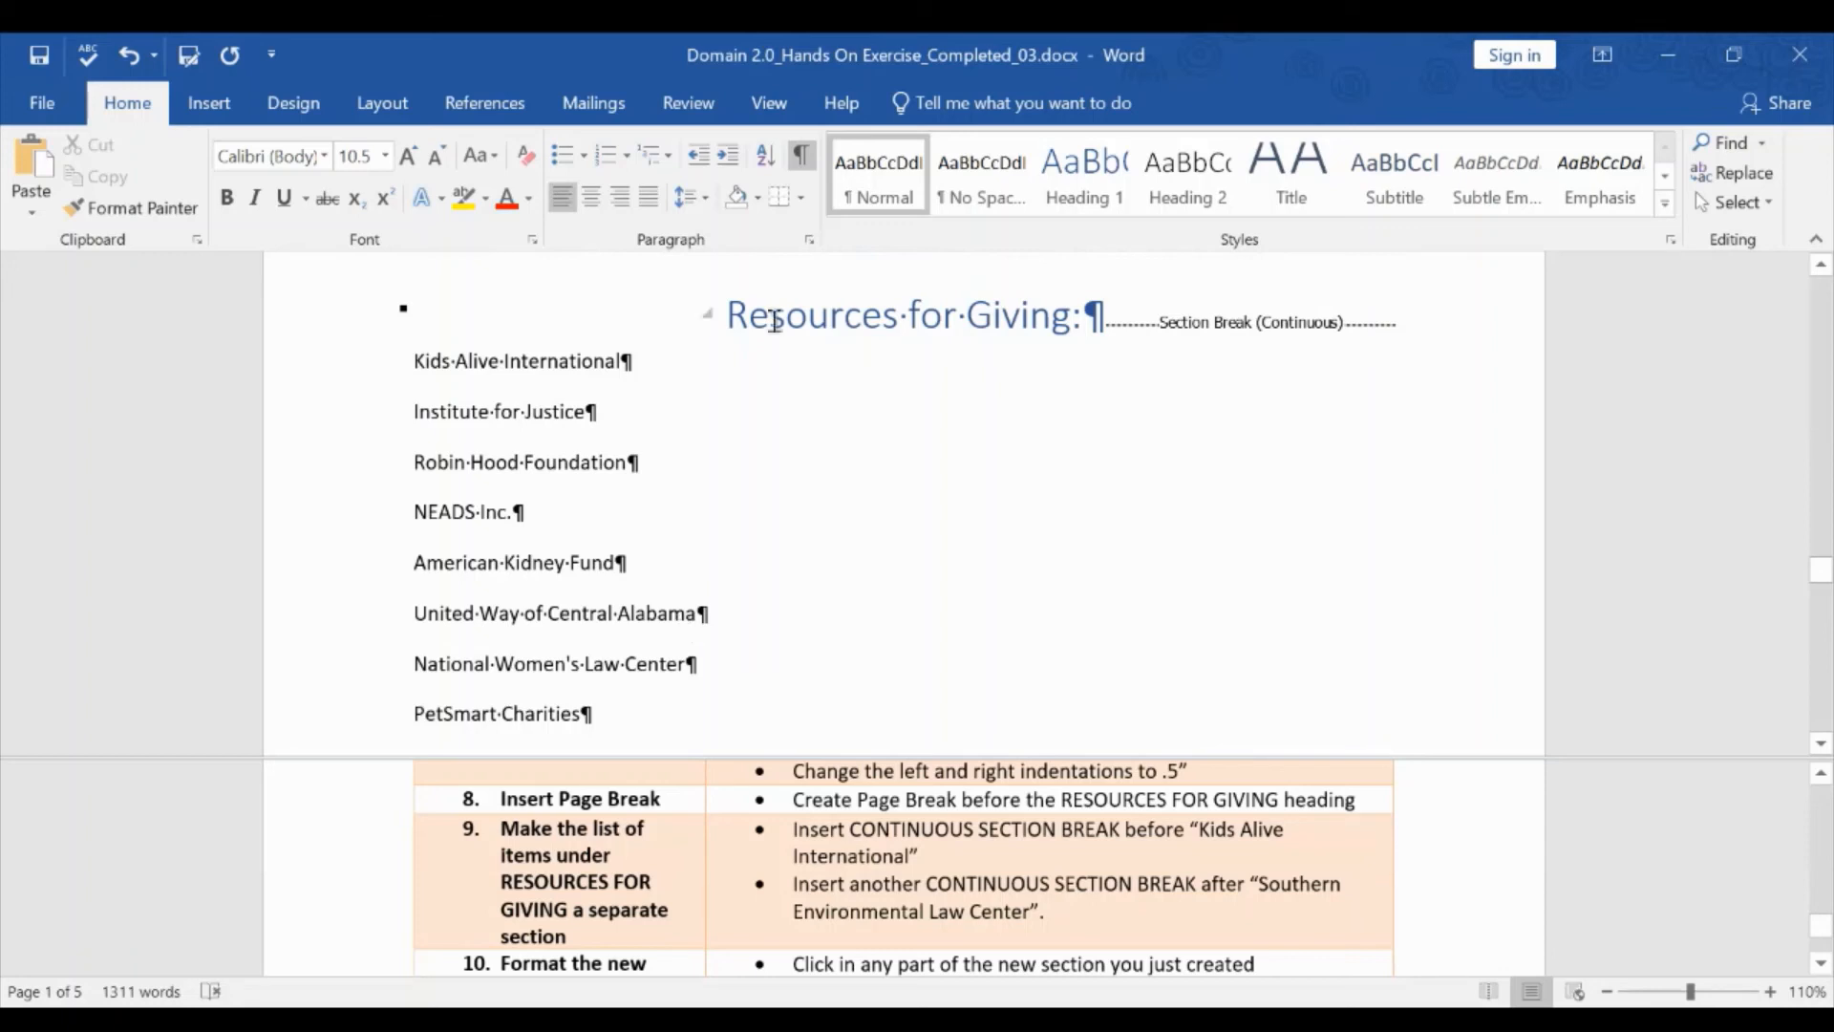
left_click(810, 157)
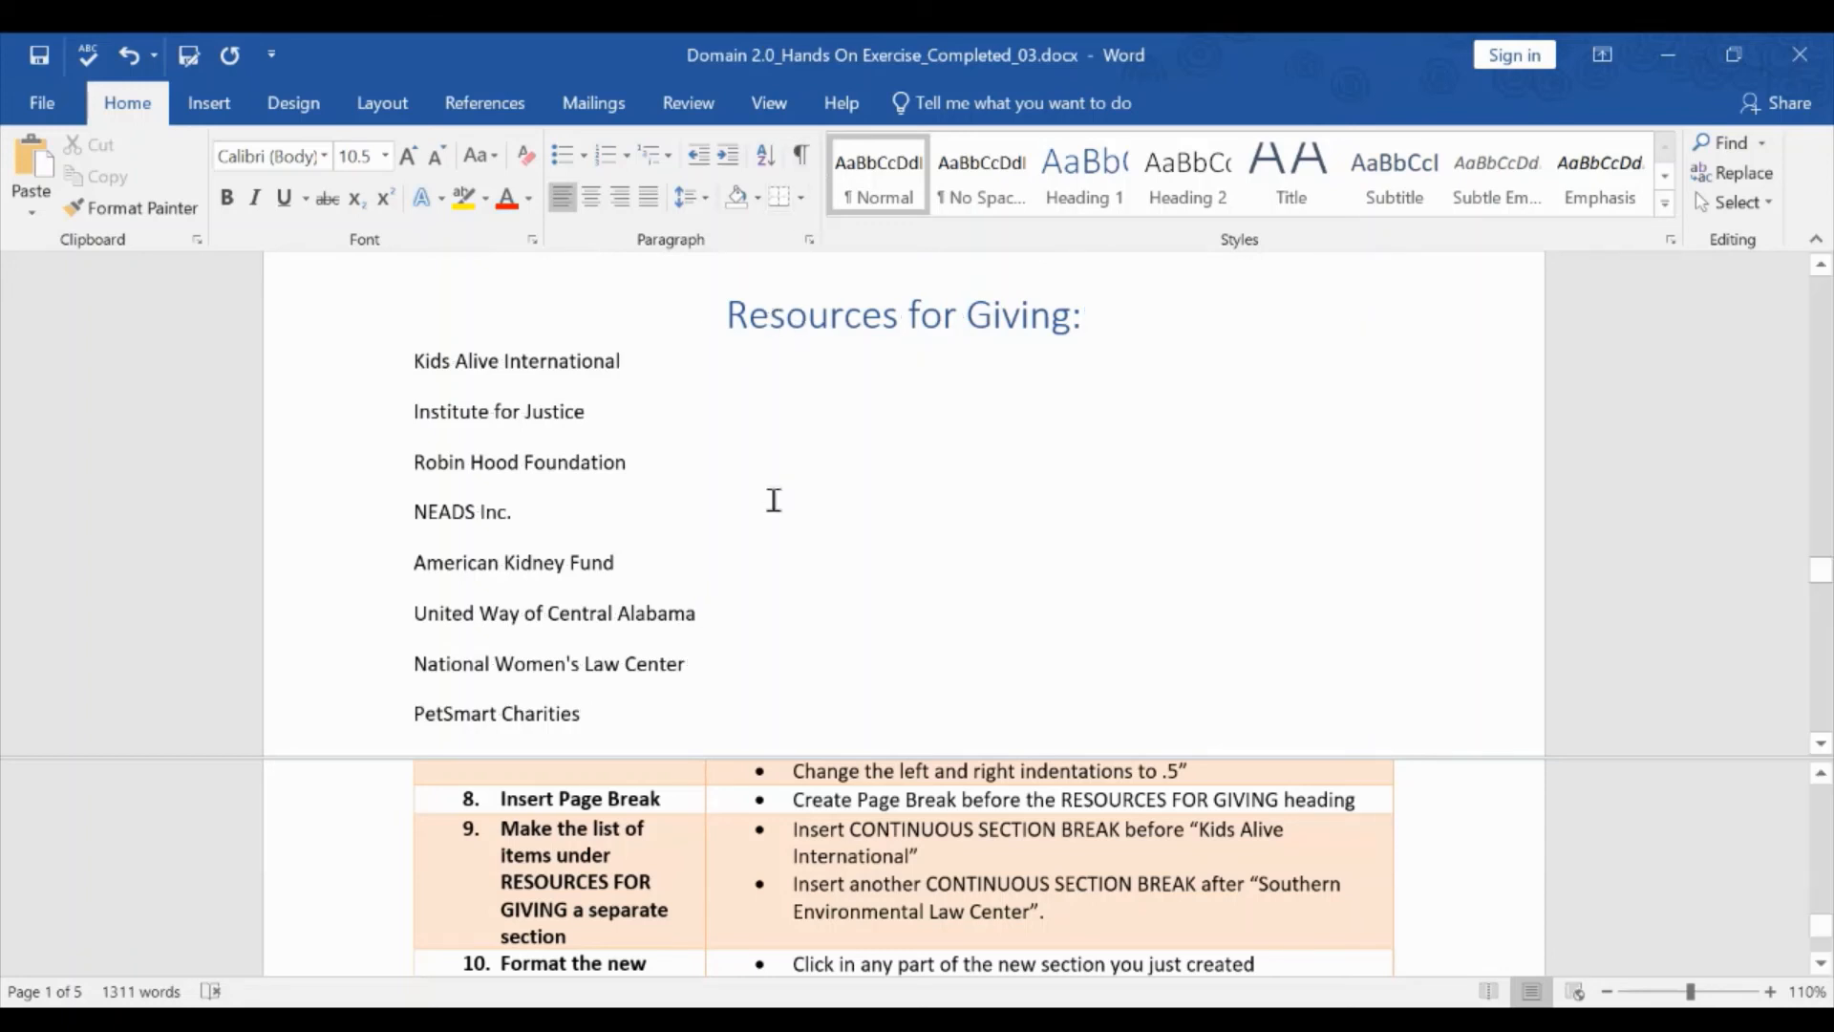
Format the Resources for Giving list section in three columns.
scroll(765, 525, "down", 1)
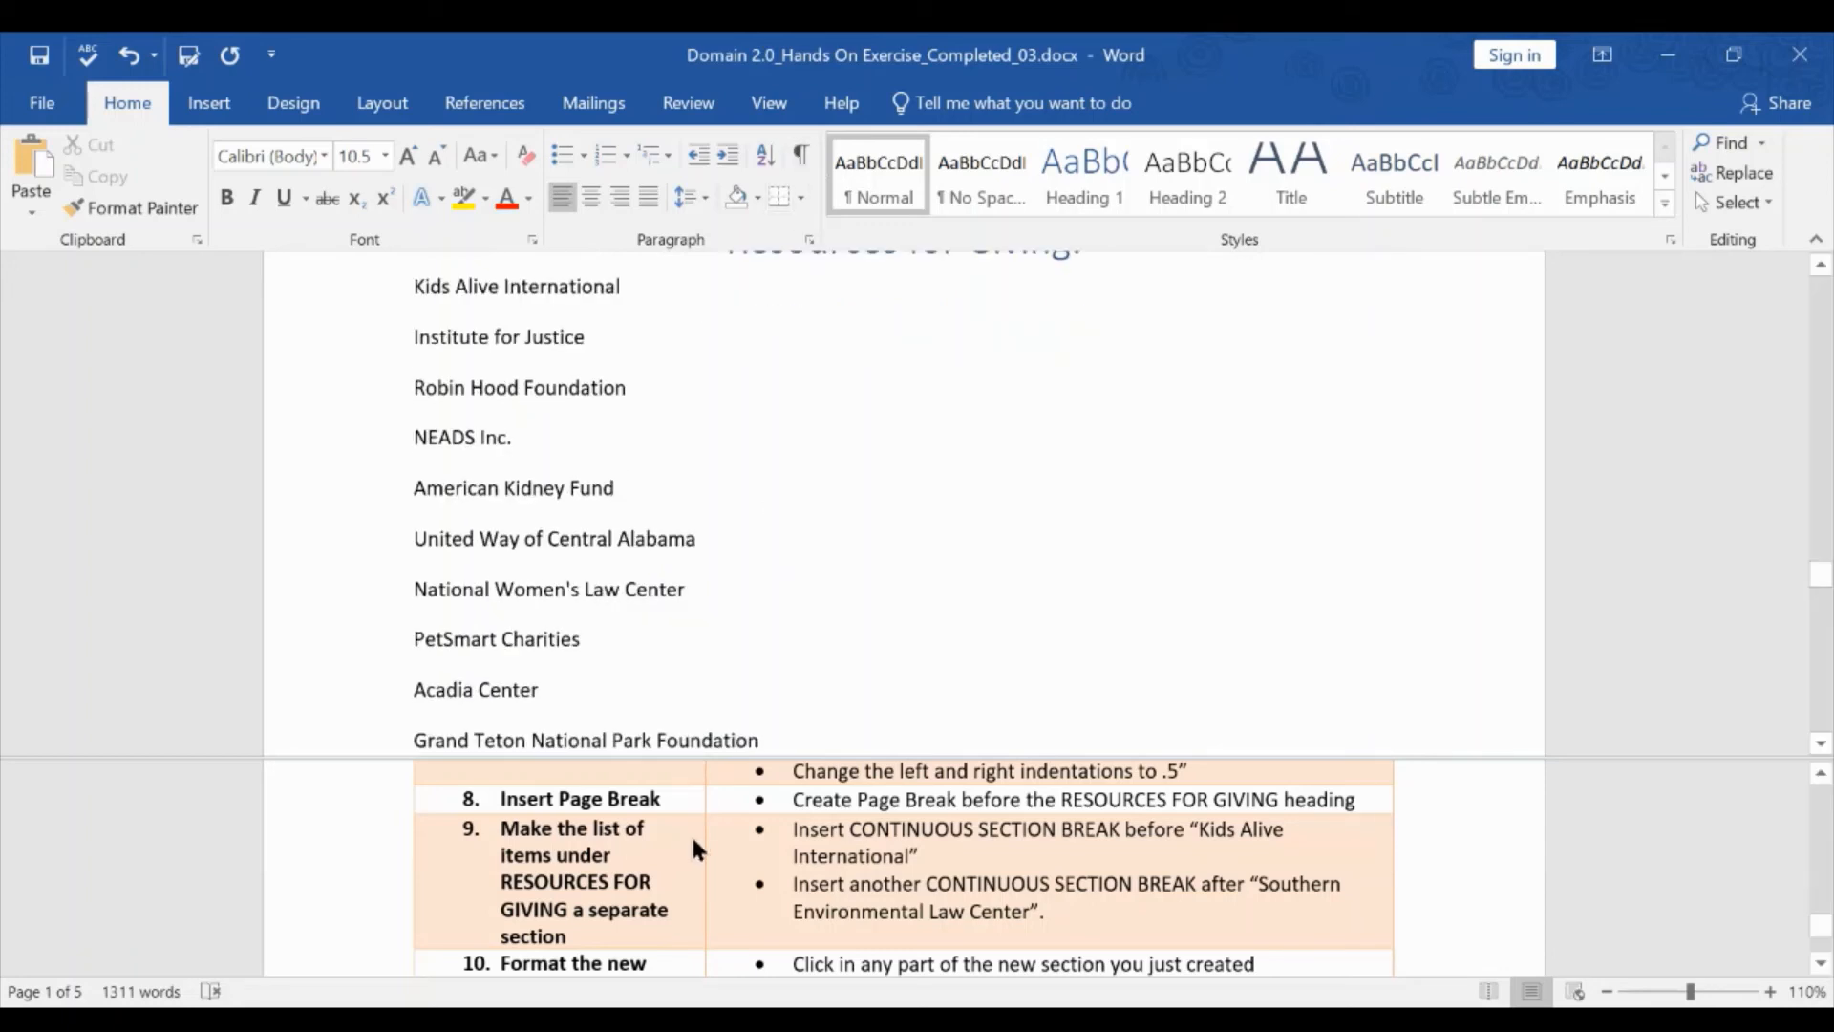
scroll(691, 833, "down", 3)
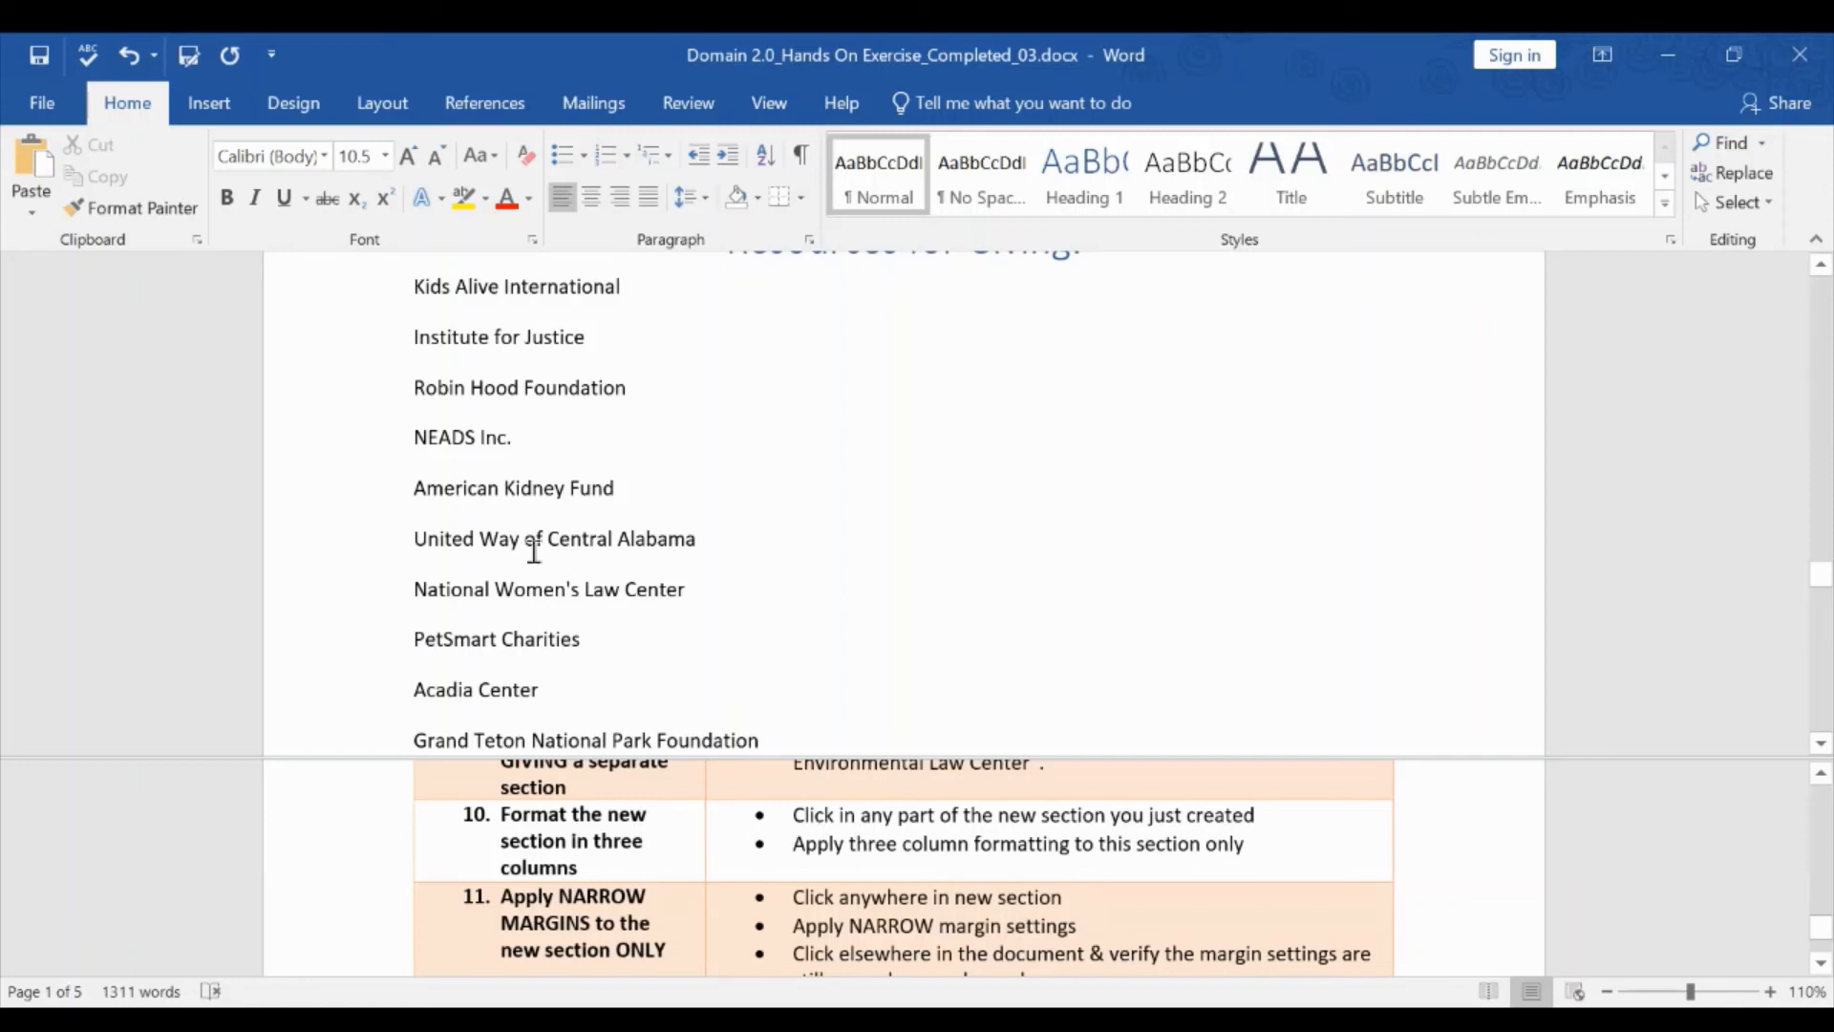
left_click(521, 387)
left_click(379, 105)
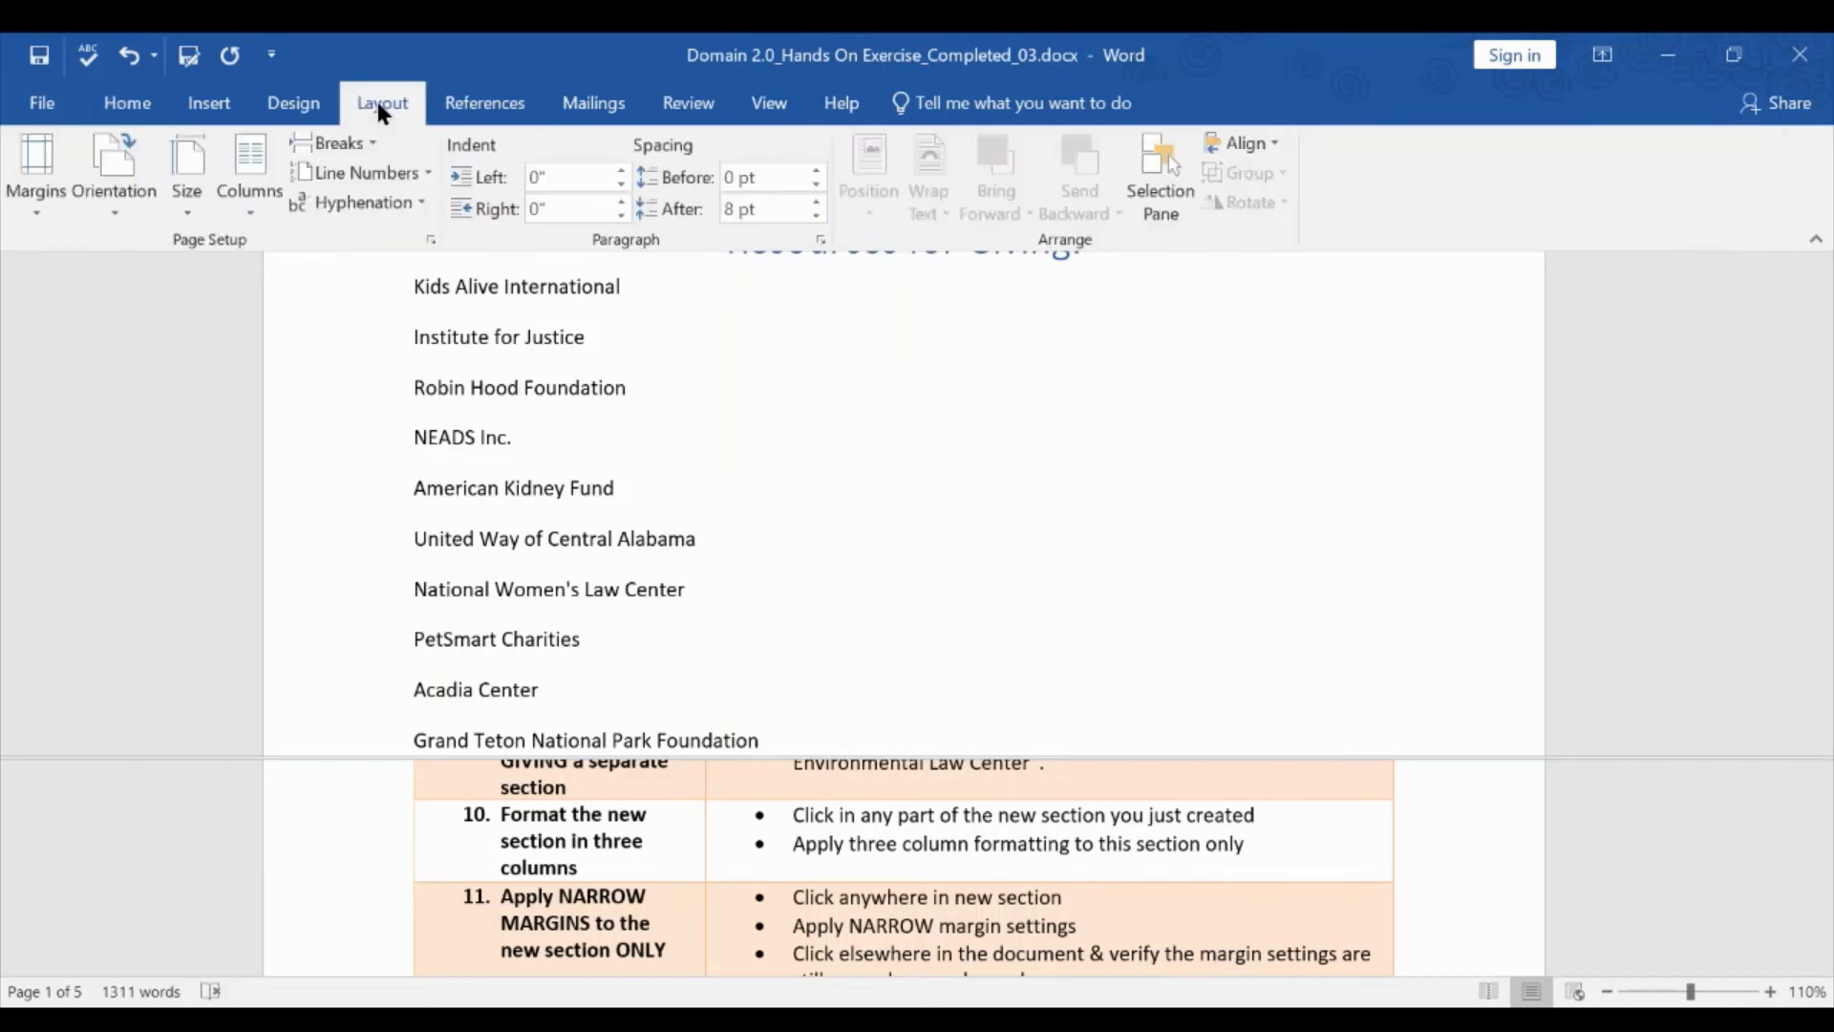
left_click(520, 387)
left_click(256, 197)
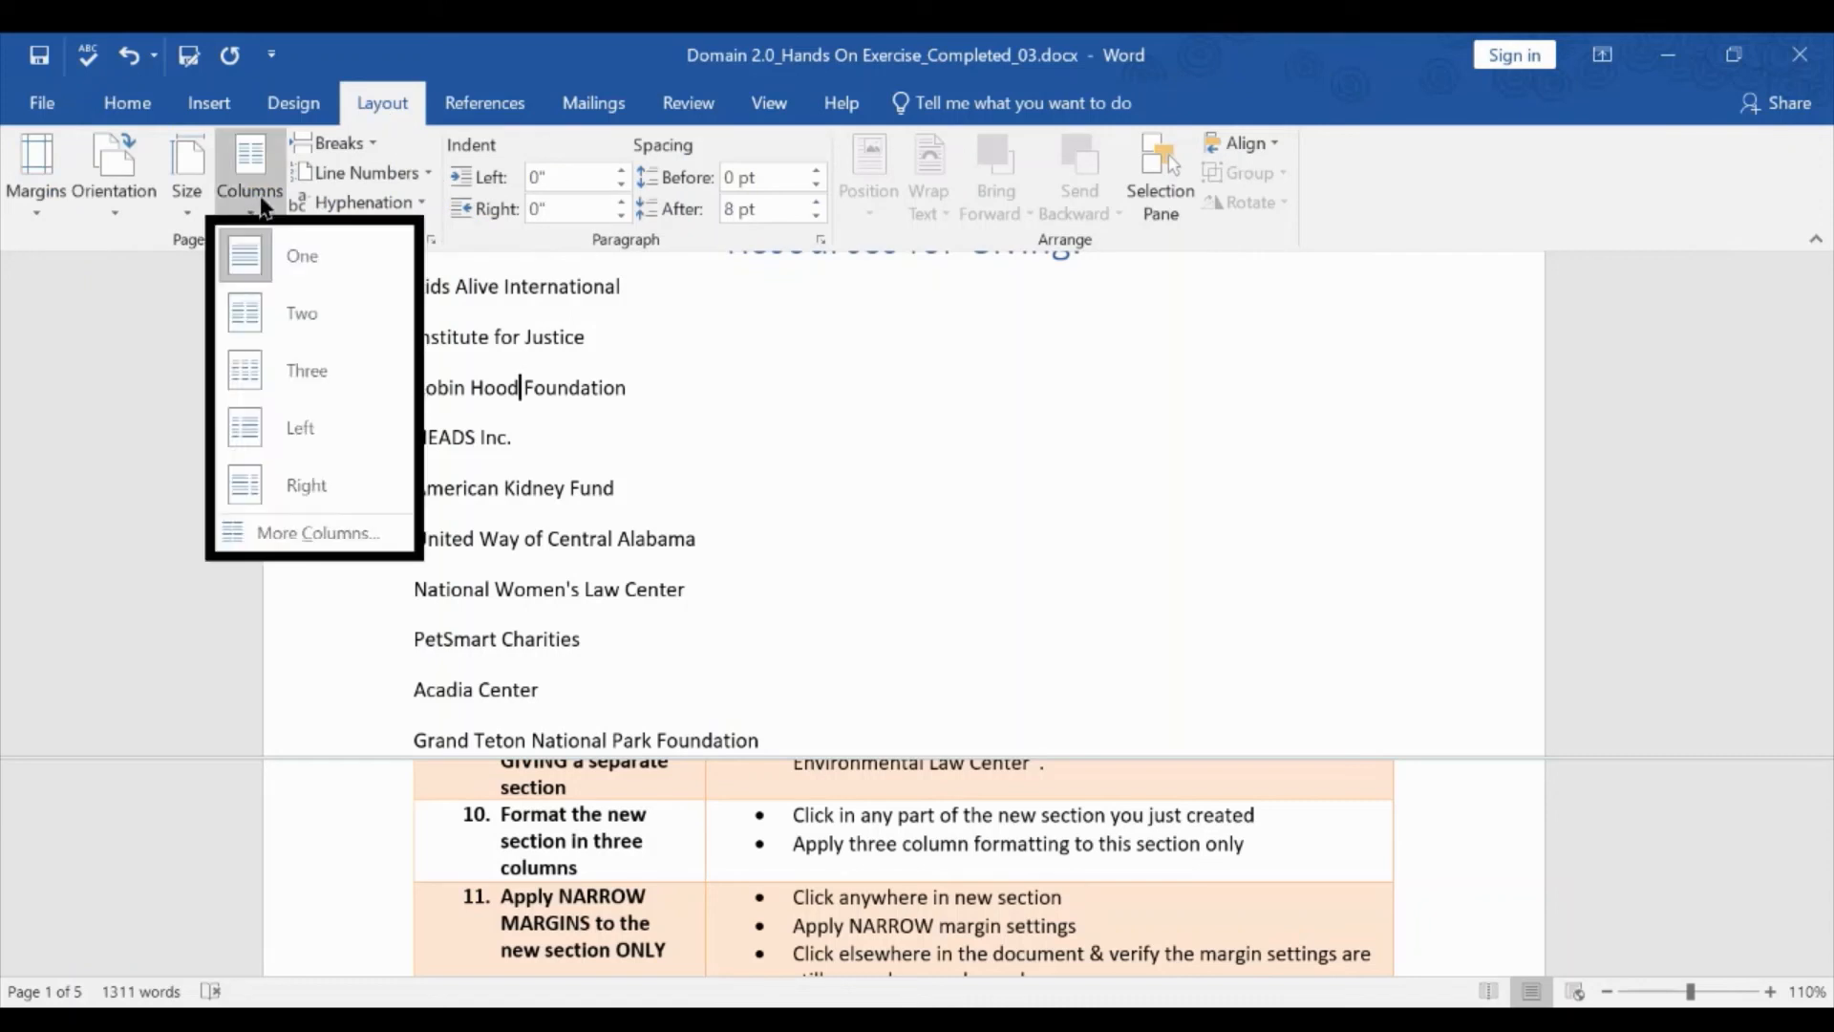
left_click(291, 370)
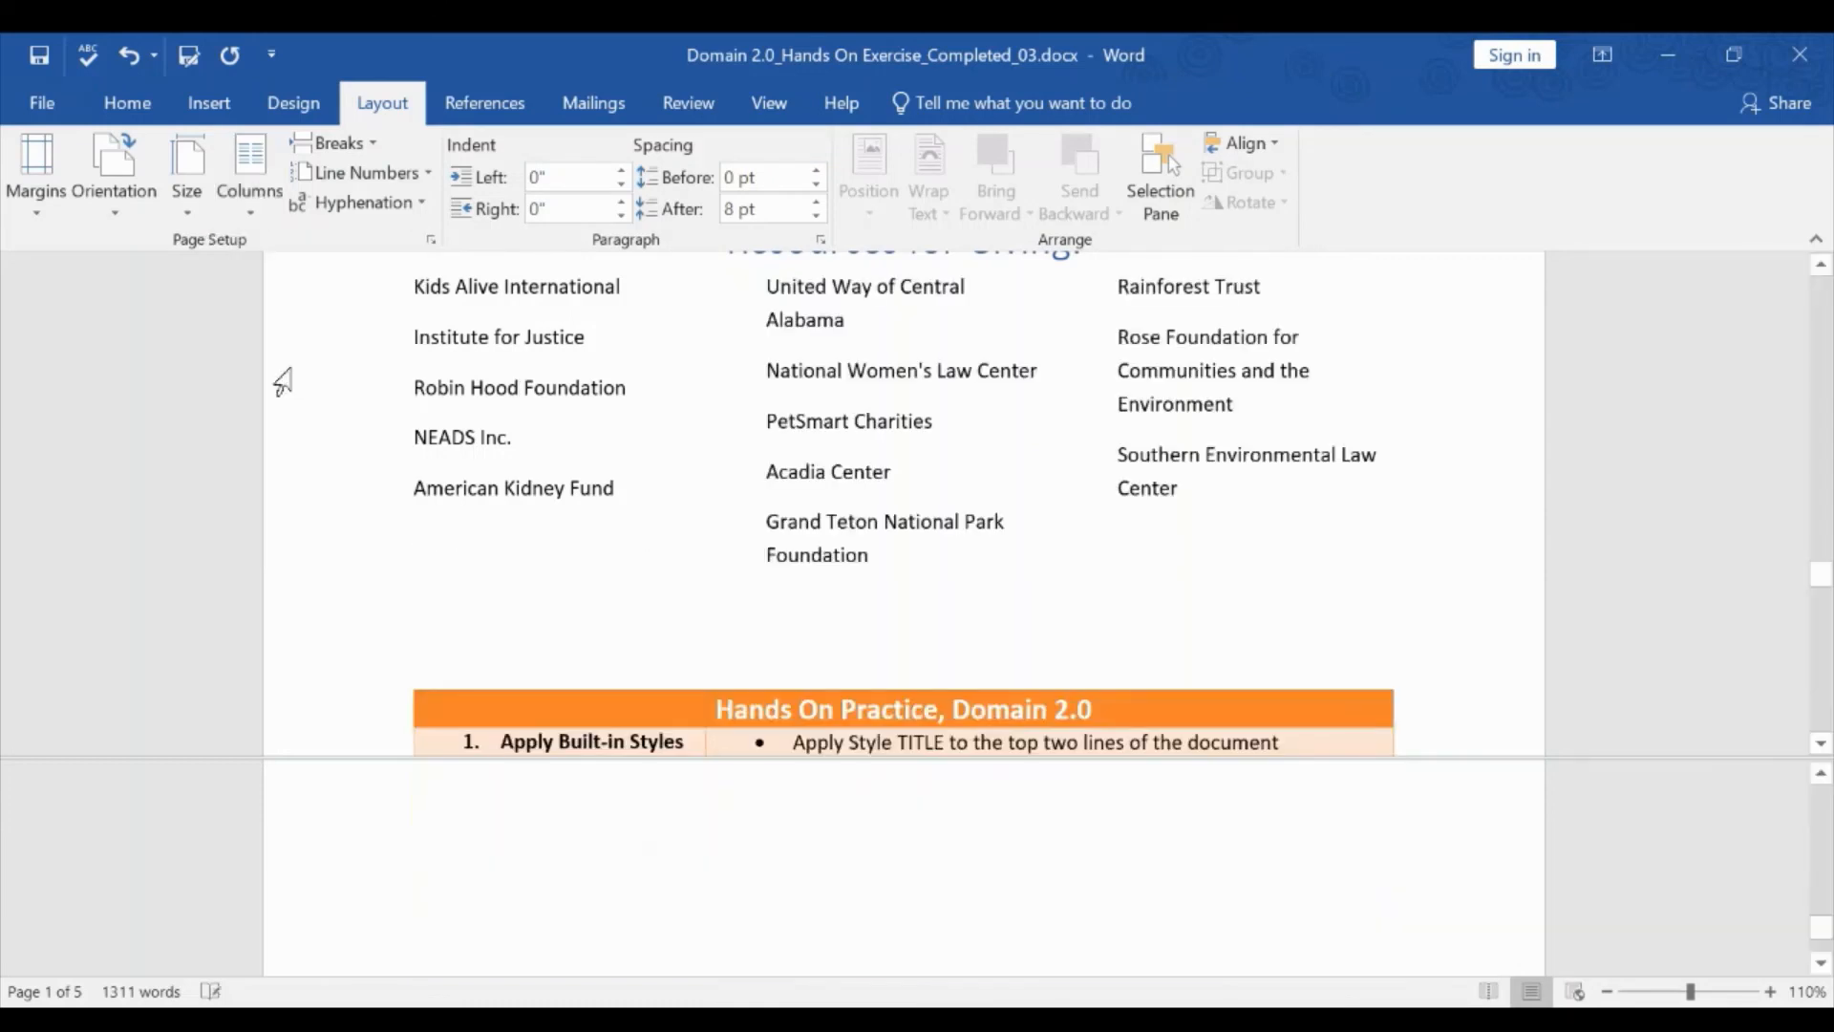
scroll(716, 554, "up", 2)
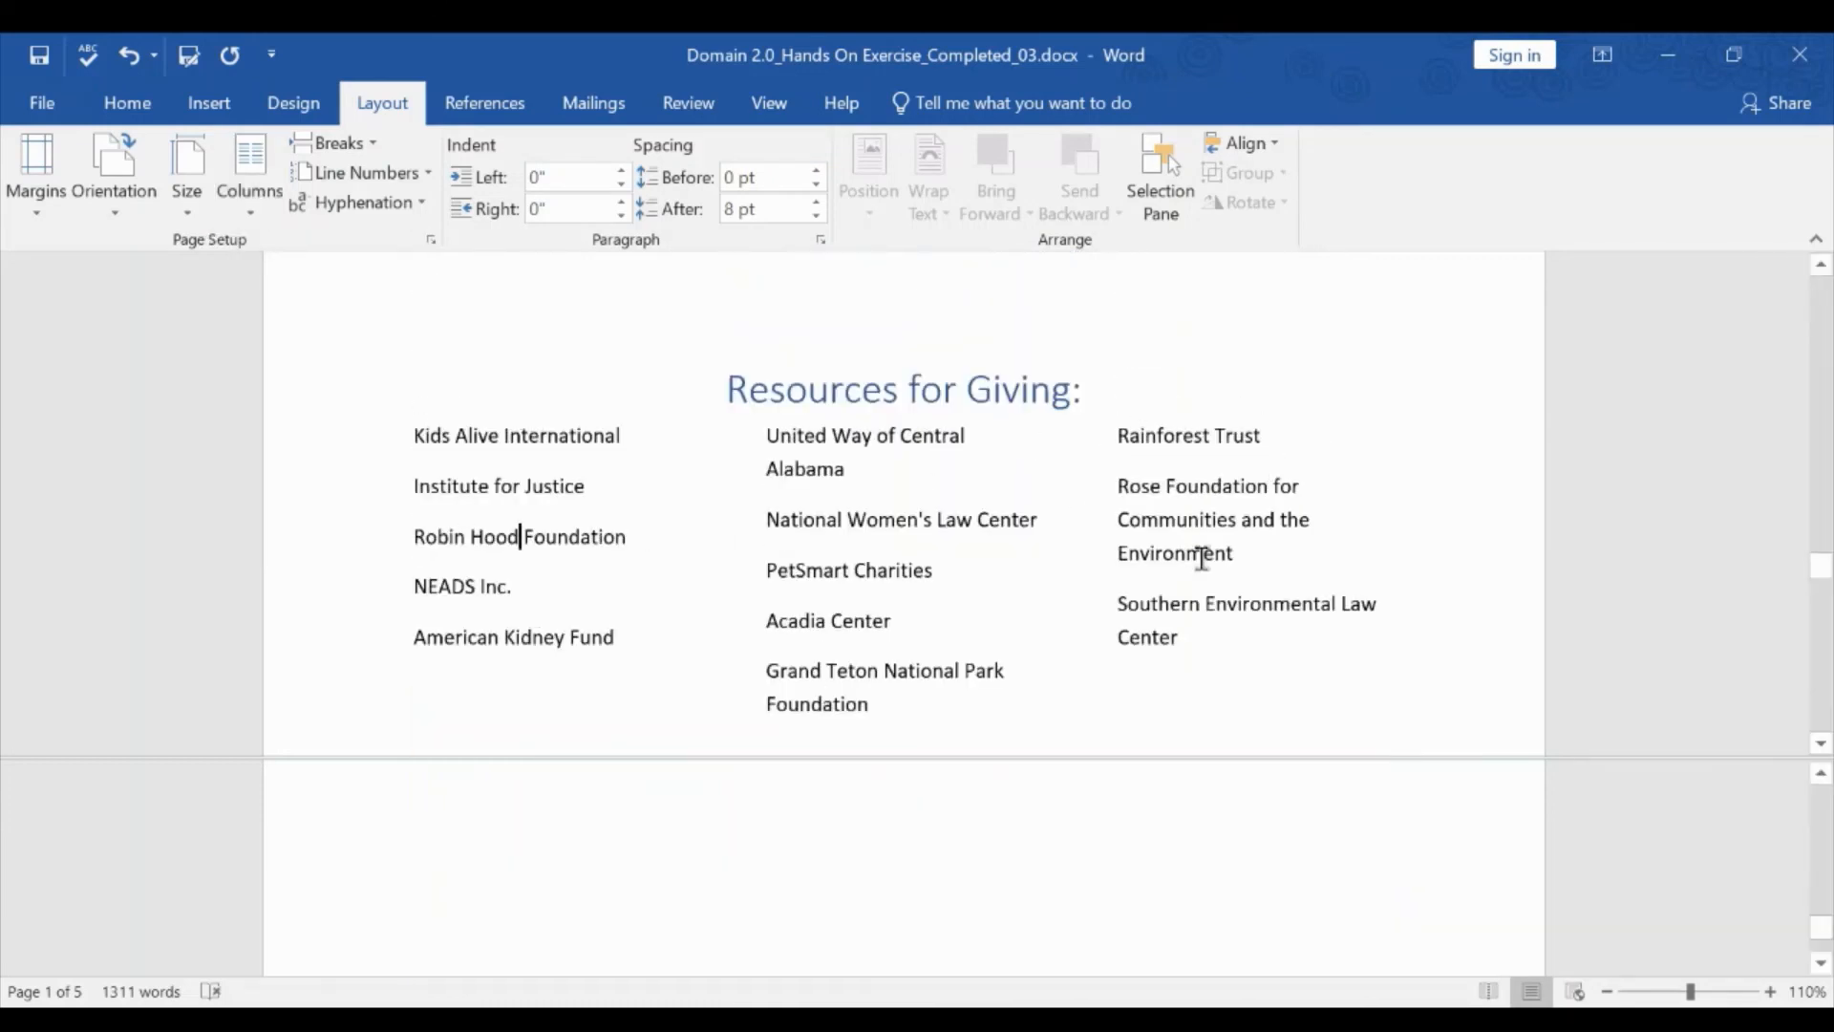
scroll(1060, 726, "down", 3)
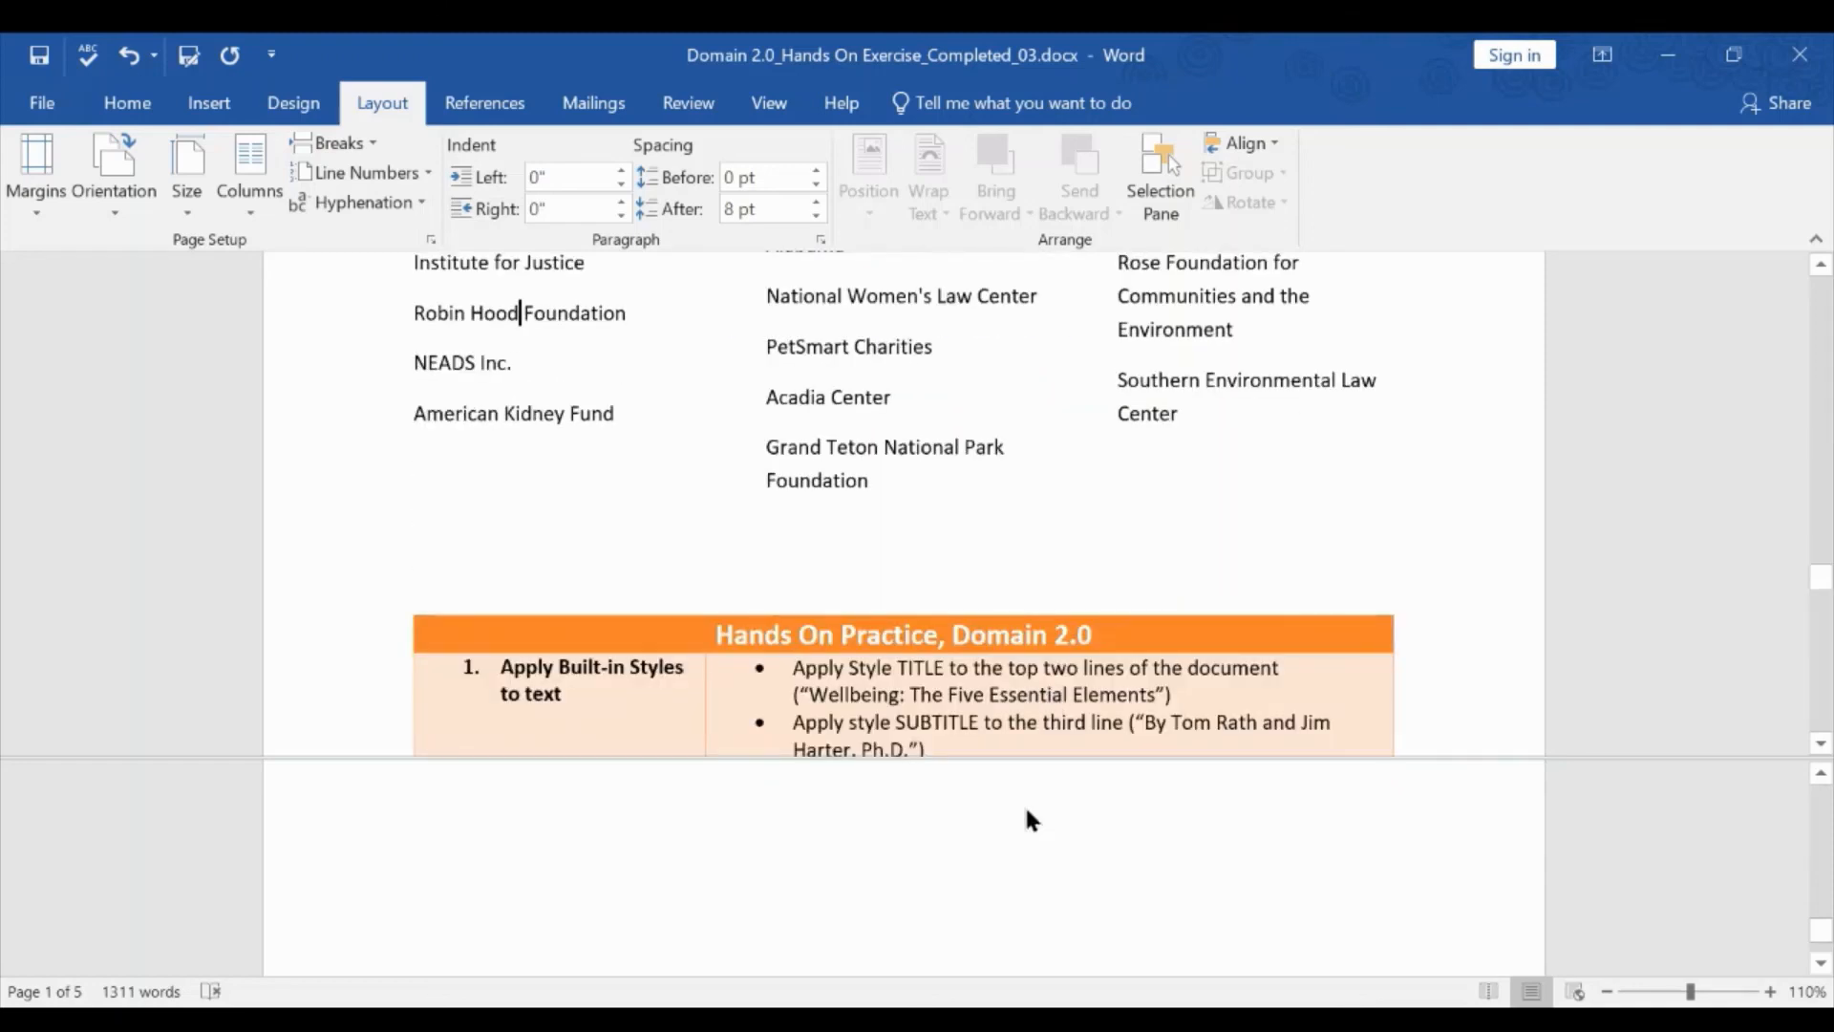
Apply the Narrow margin preset to the three-column Resources for Giving list section only.
left_click(1019, 836)
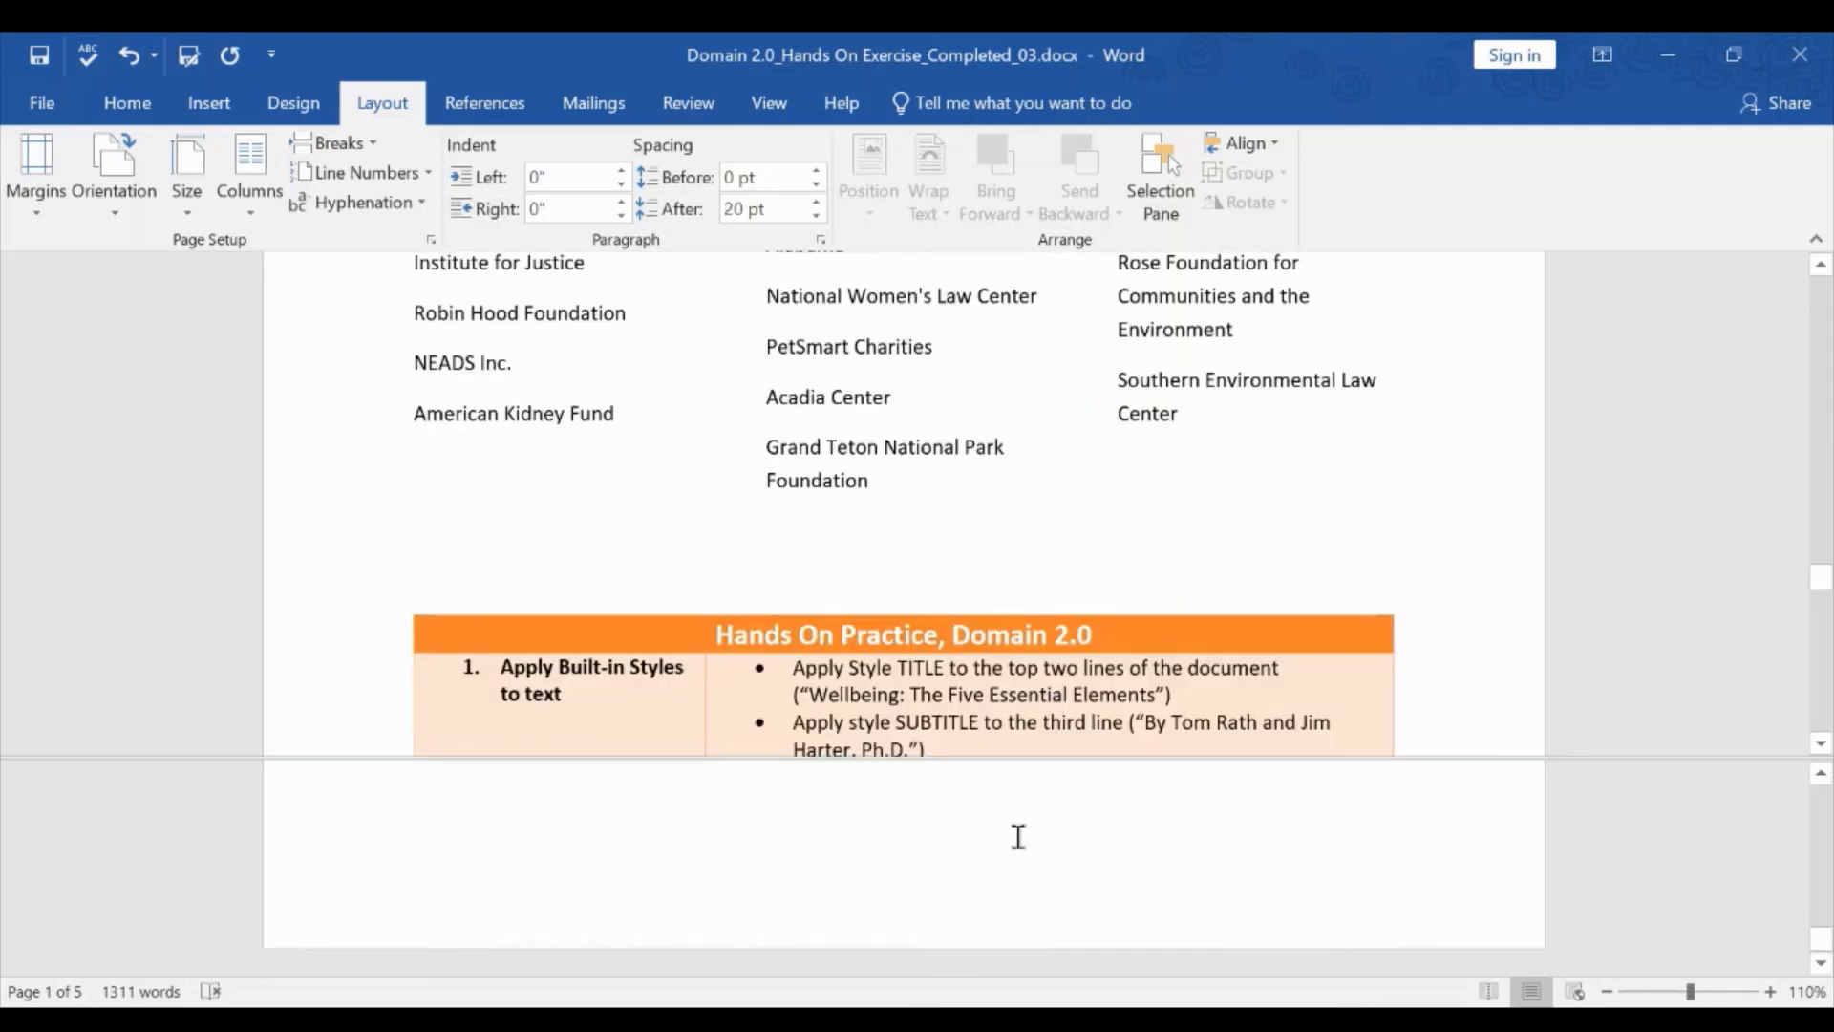
scroll(1018, 836, "up", 8)
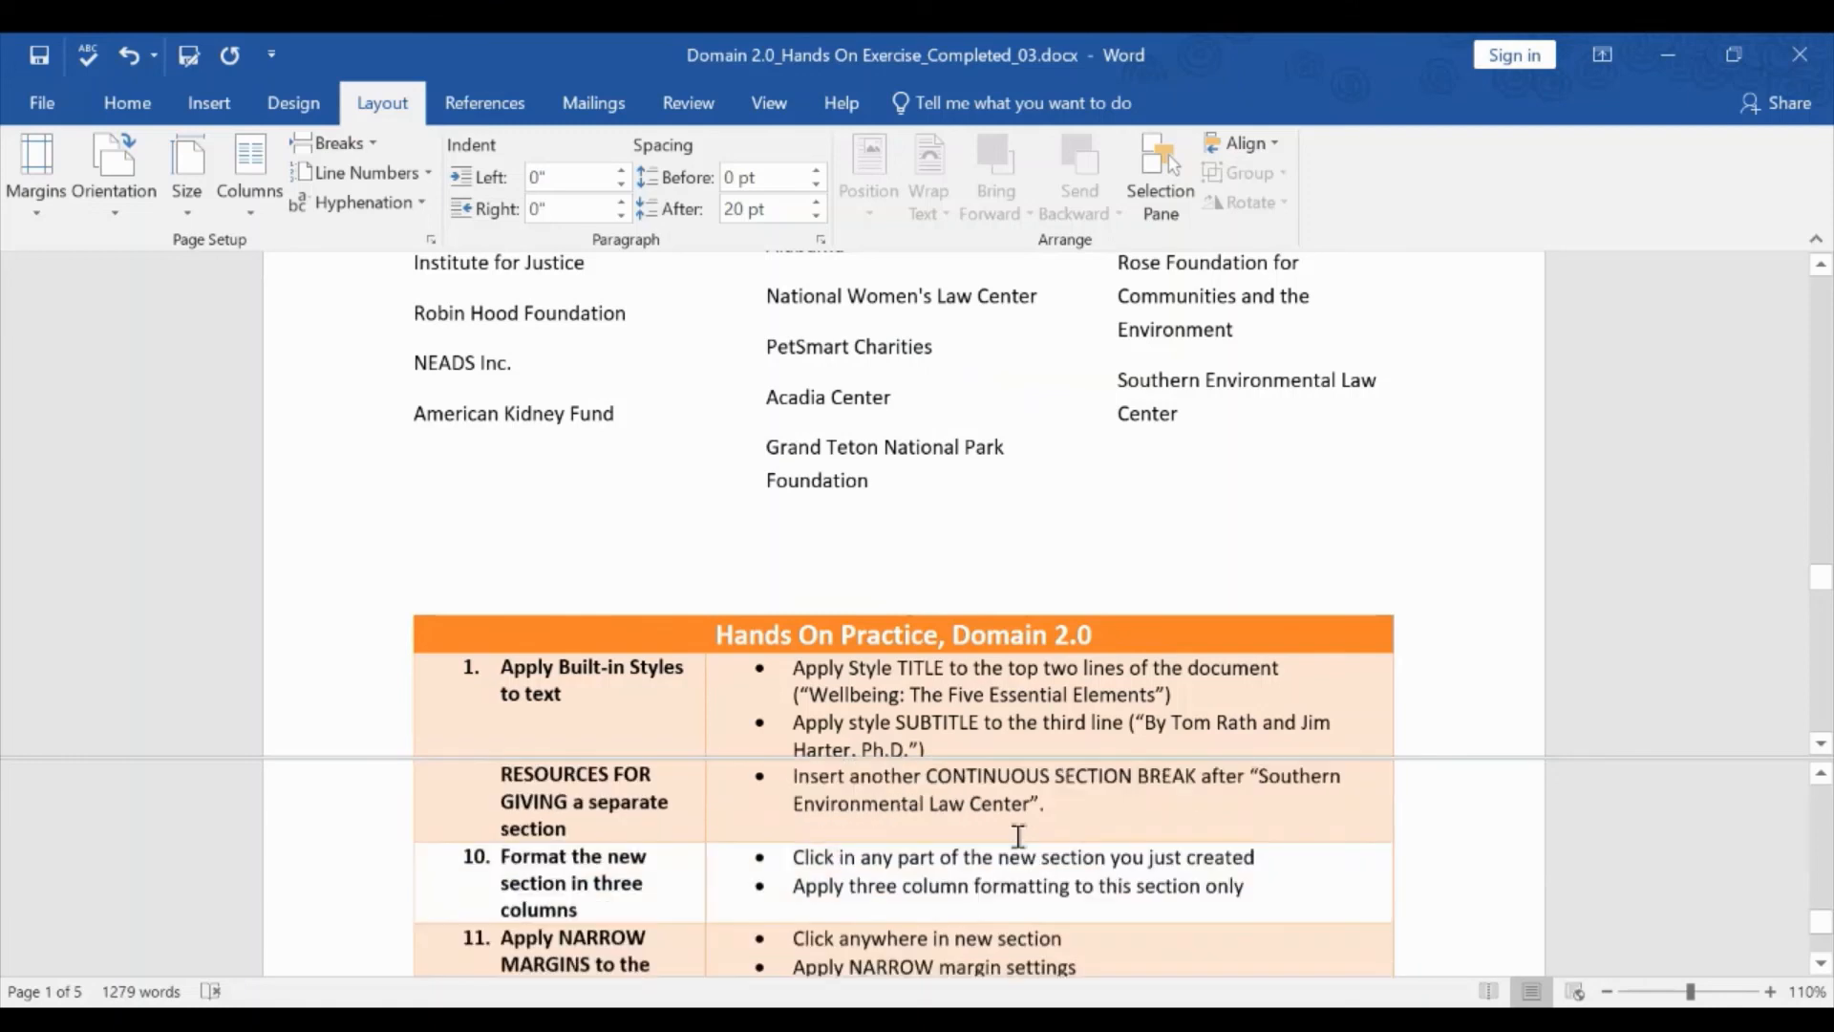
scroll(1018, 836, "up", 1)
scroll(1015, 834, "down", 2)
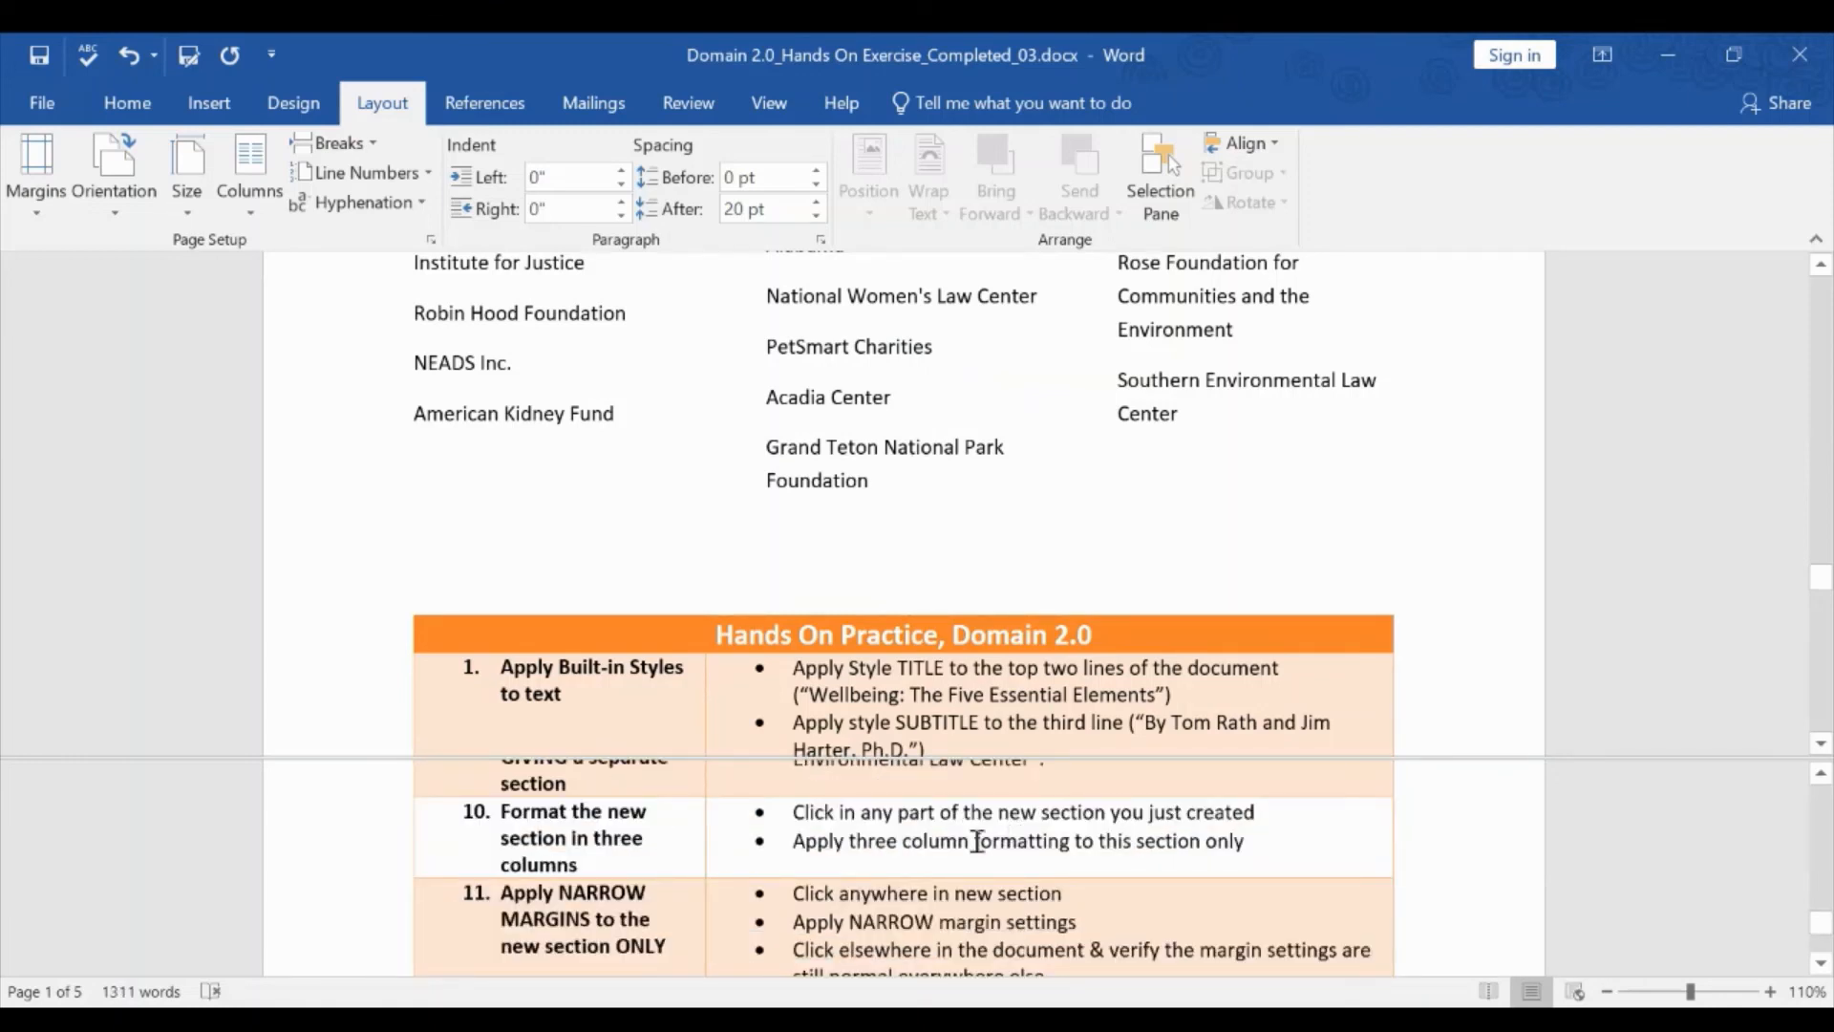
scroll(1042, 839, "down", 2)
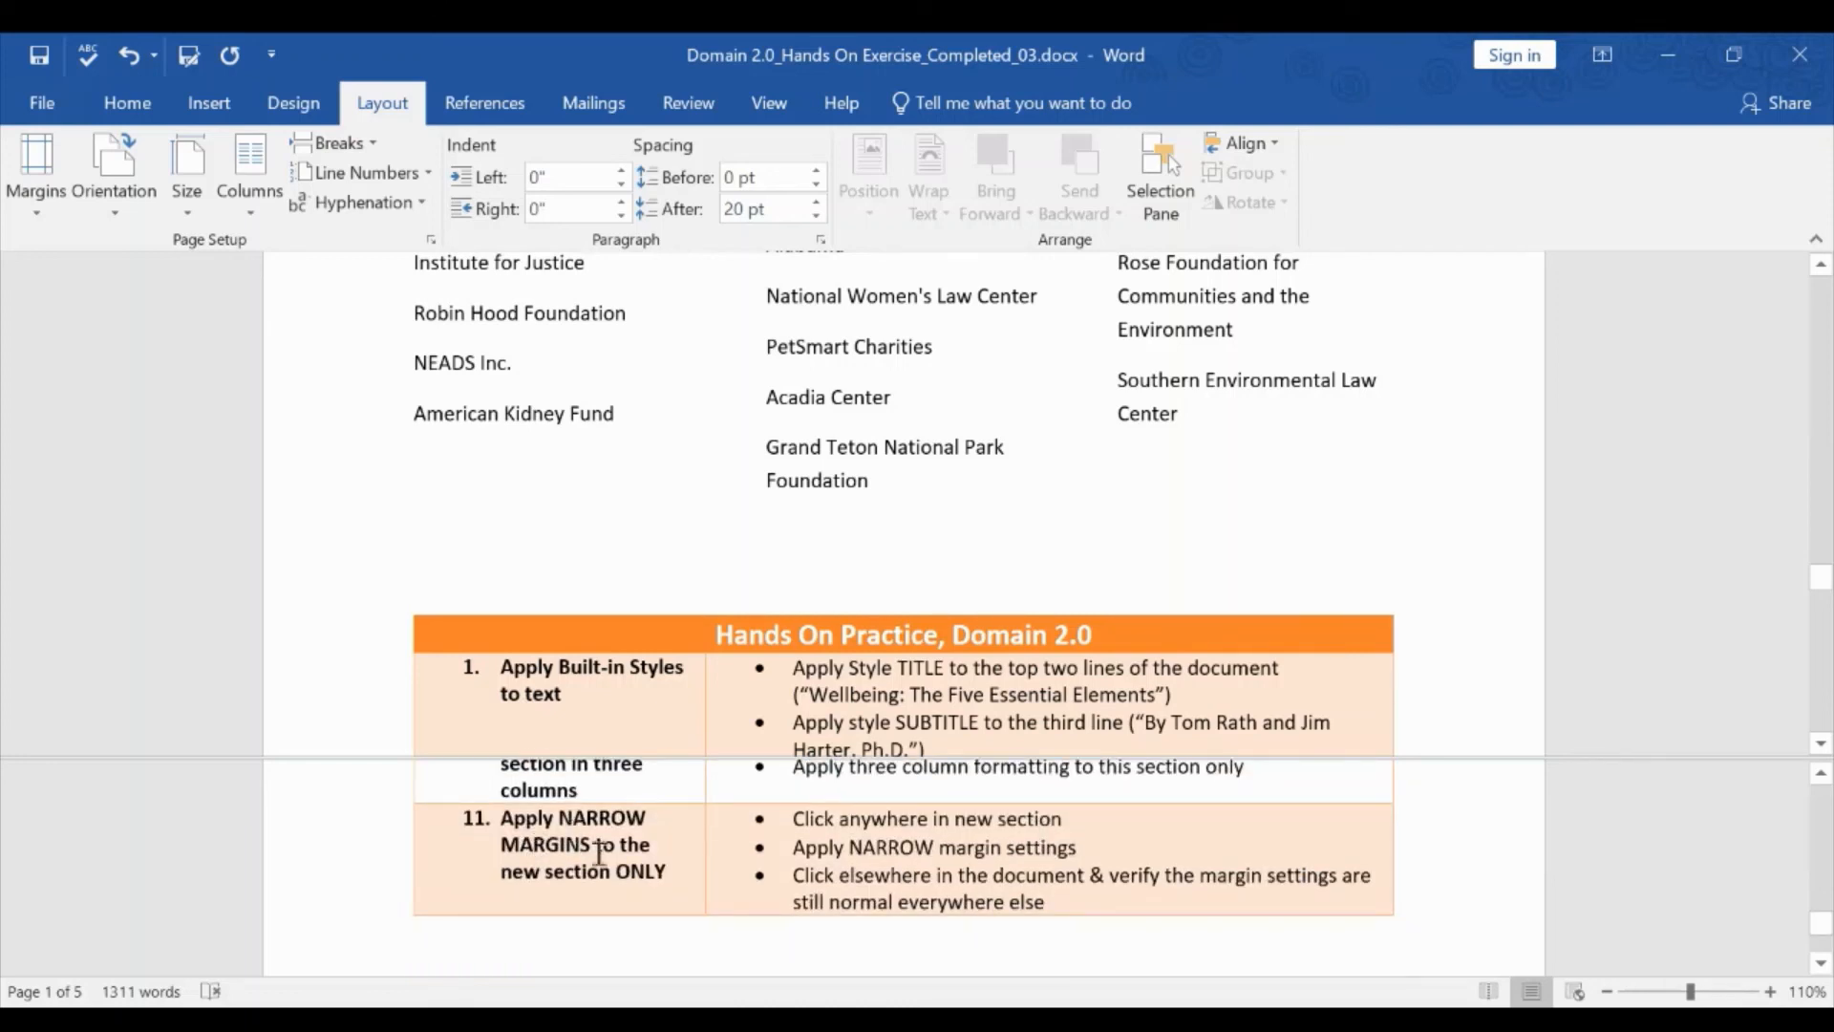
scroll(623, 472, "up", 4)
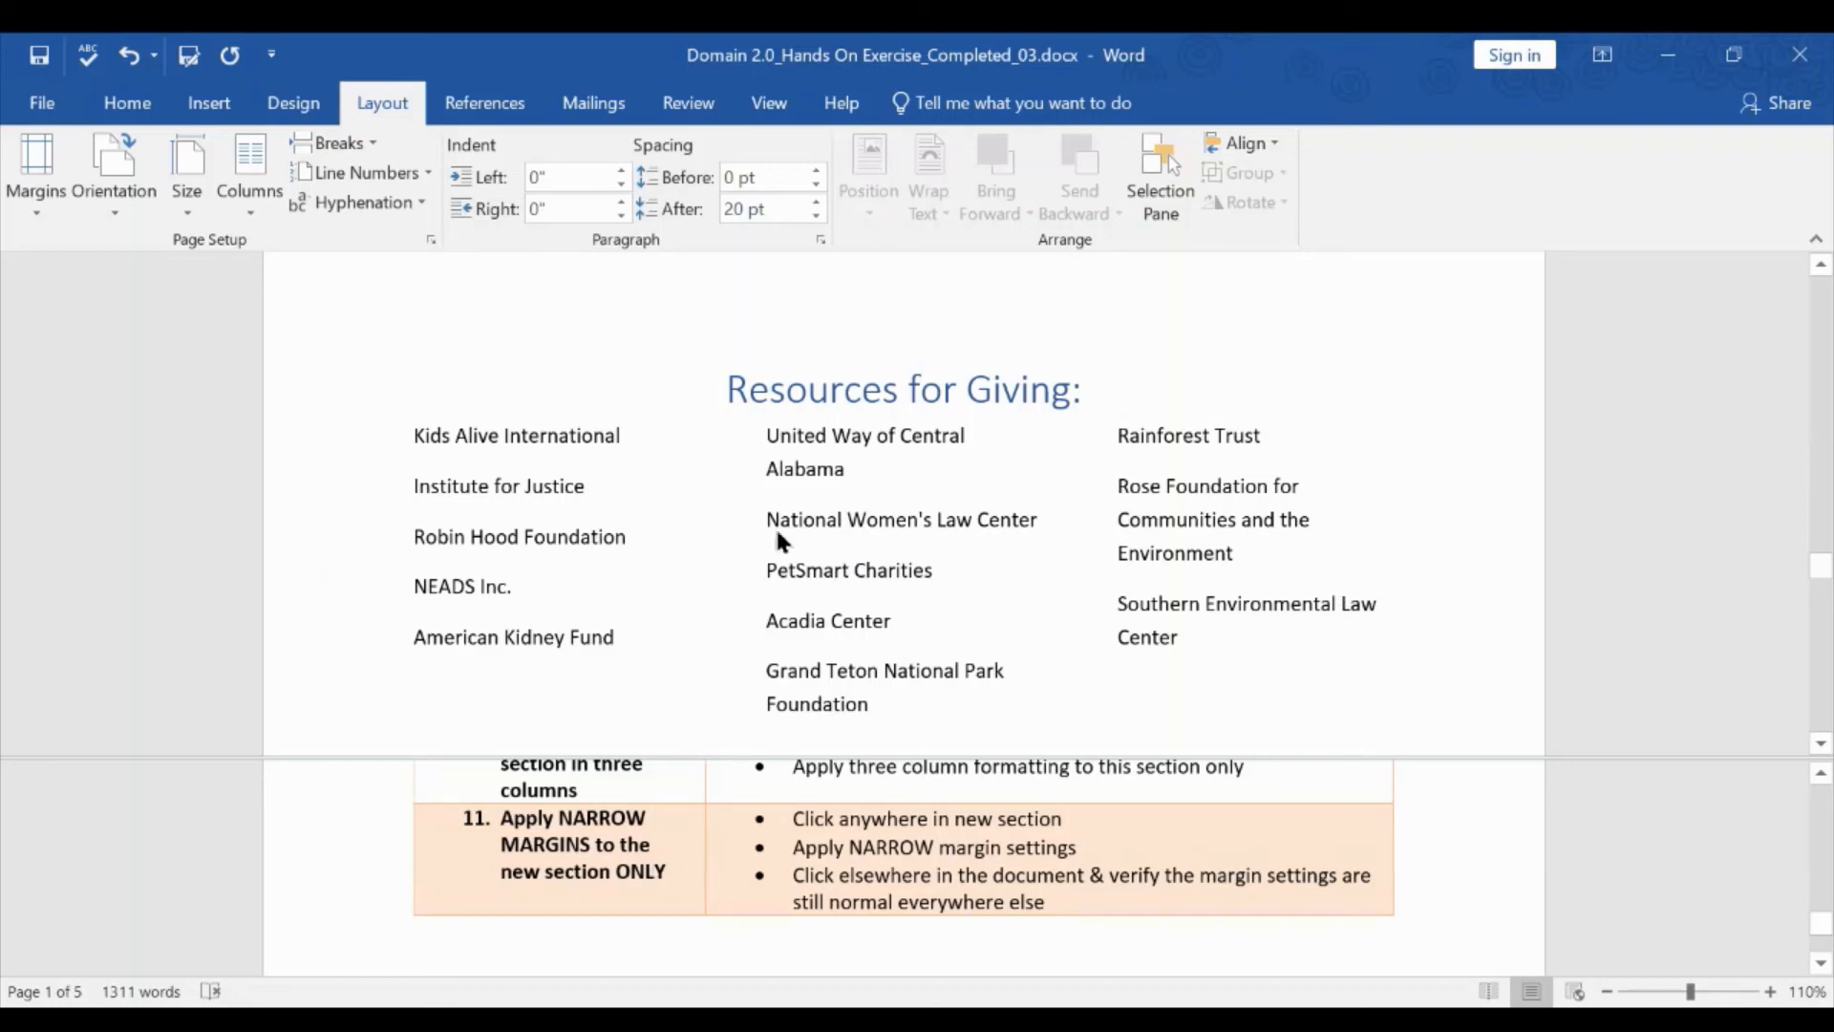
left_click(853, 523)
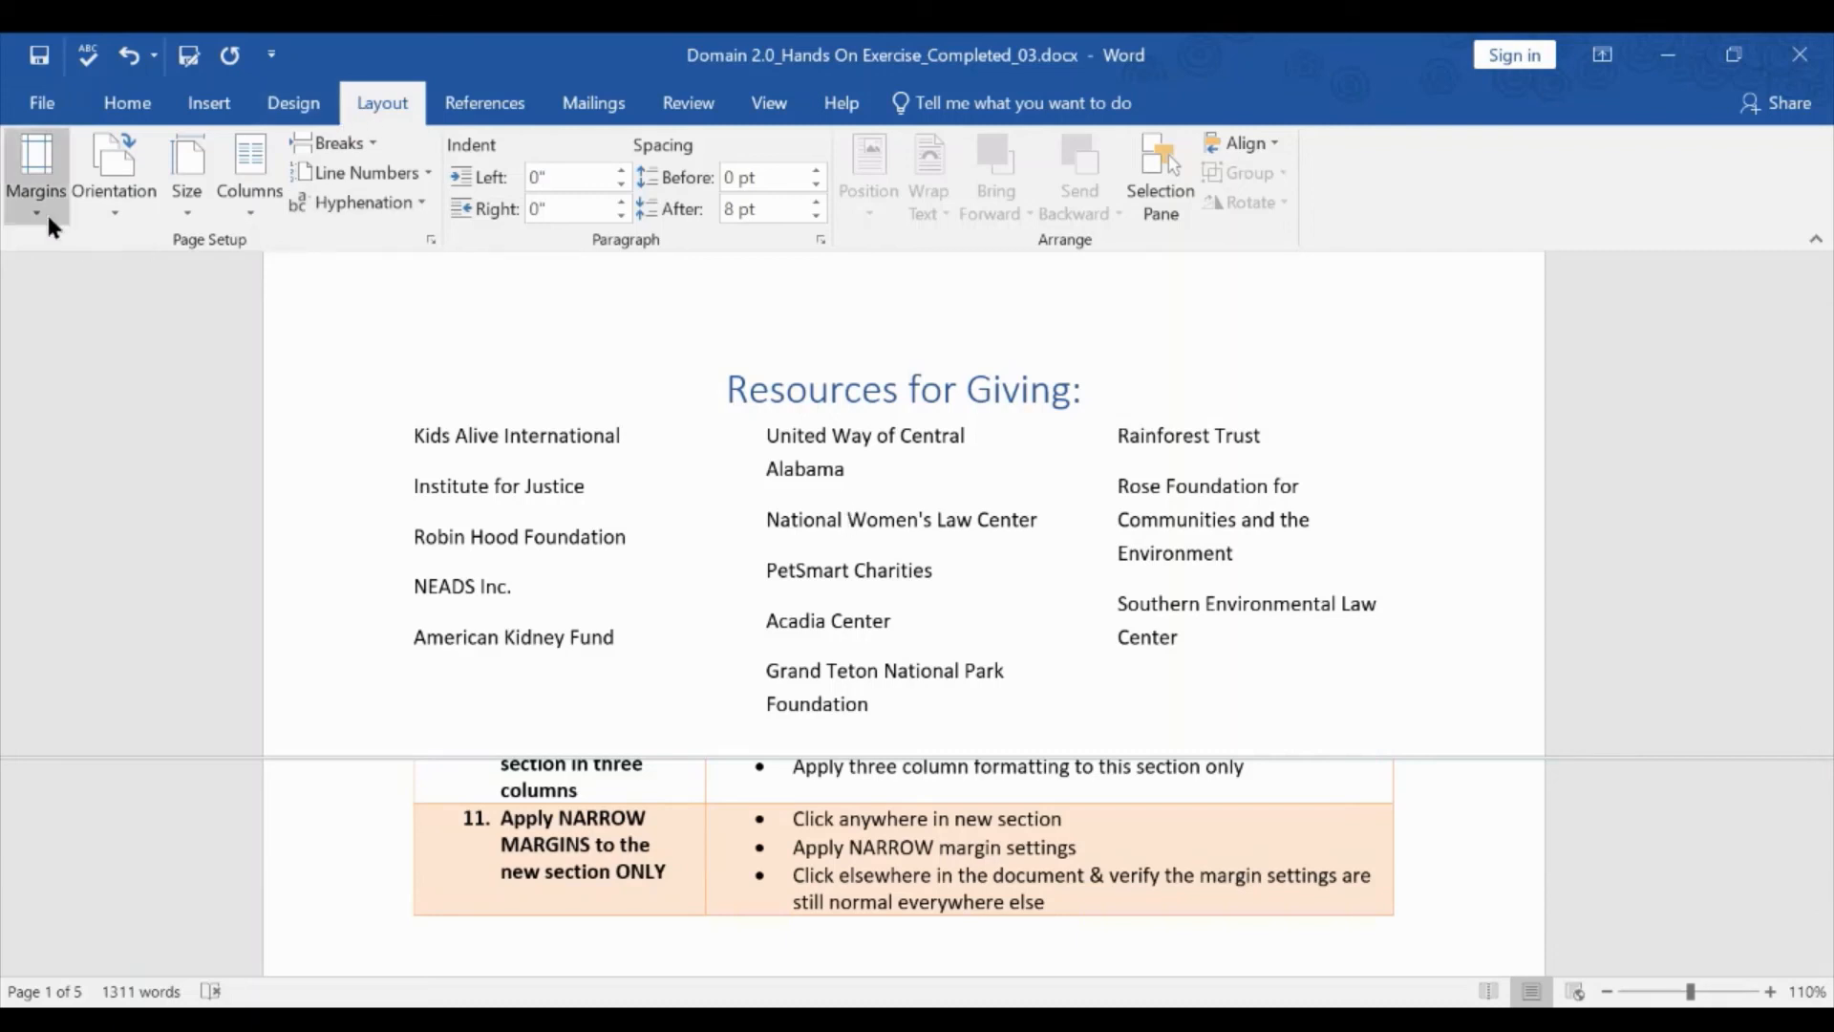
left_click(18, 217)
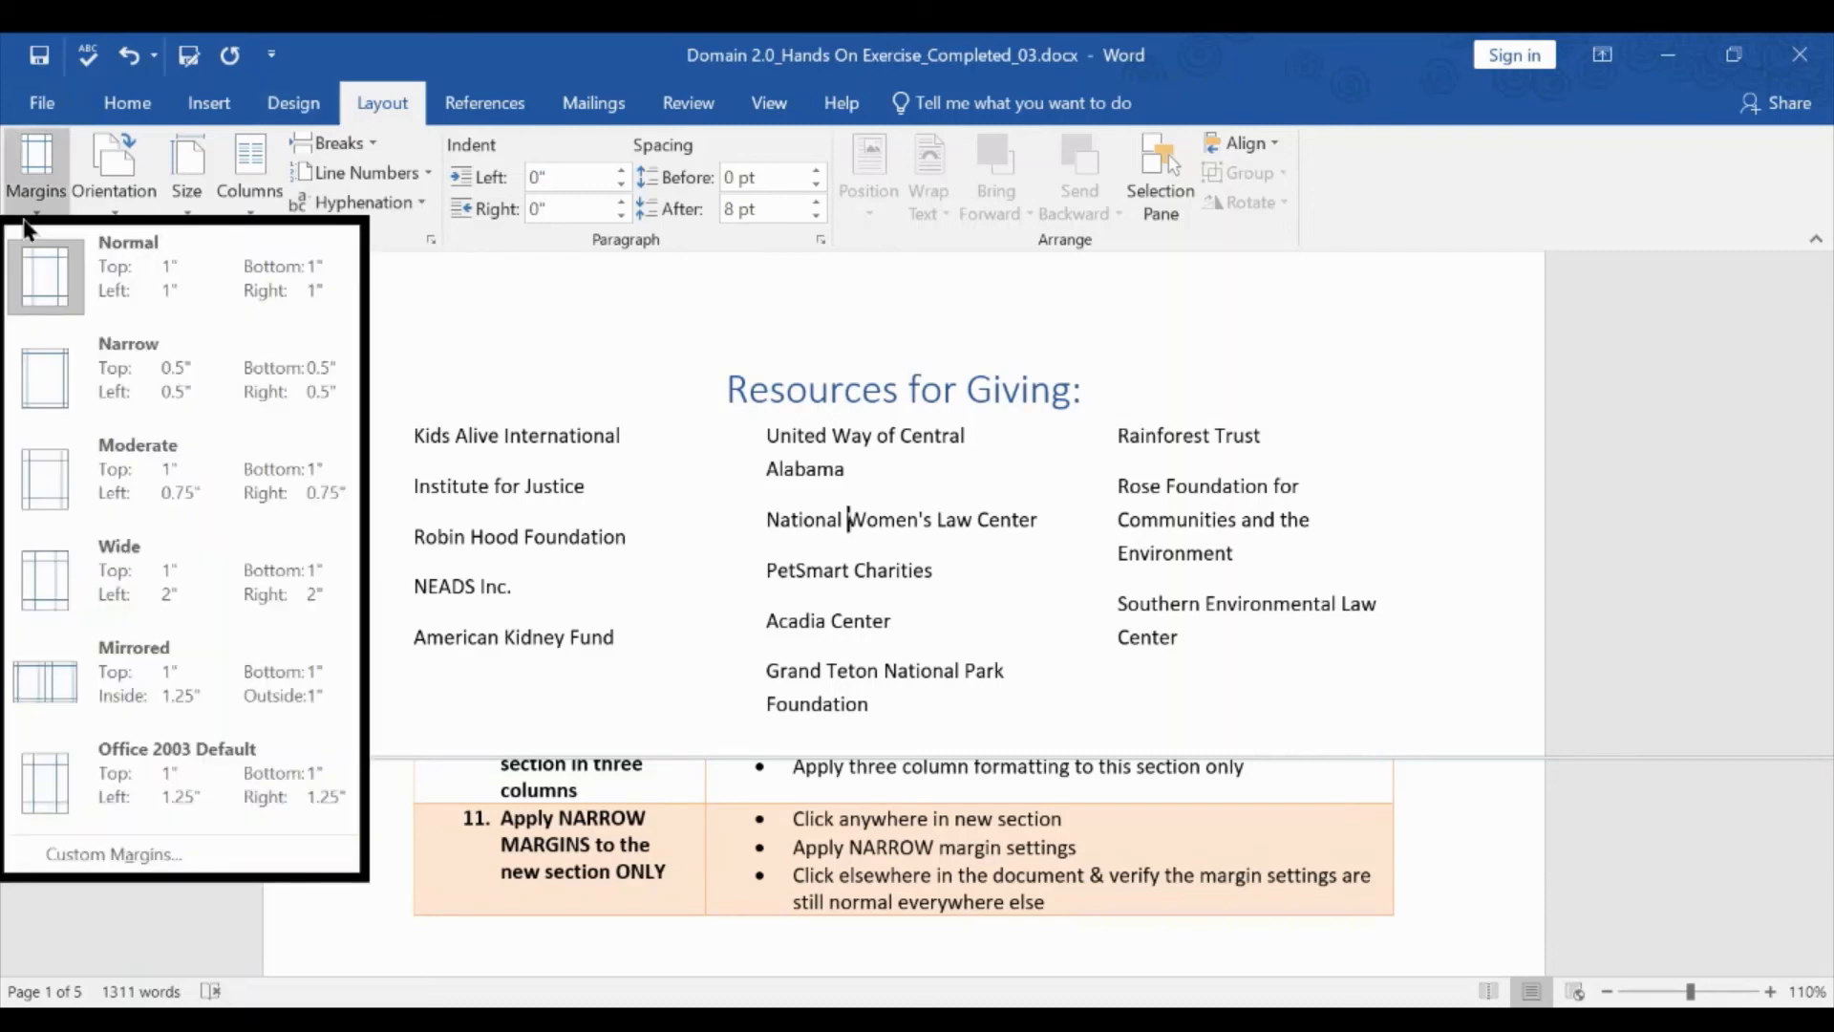
left_click(48, 377)
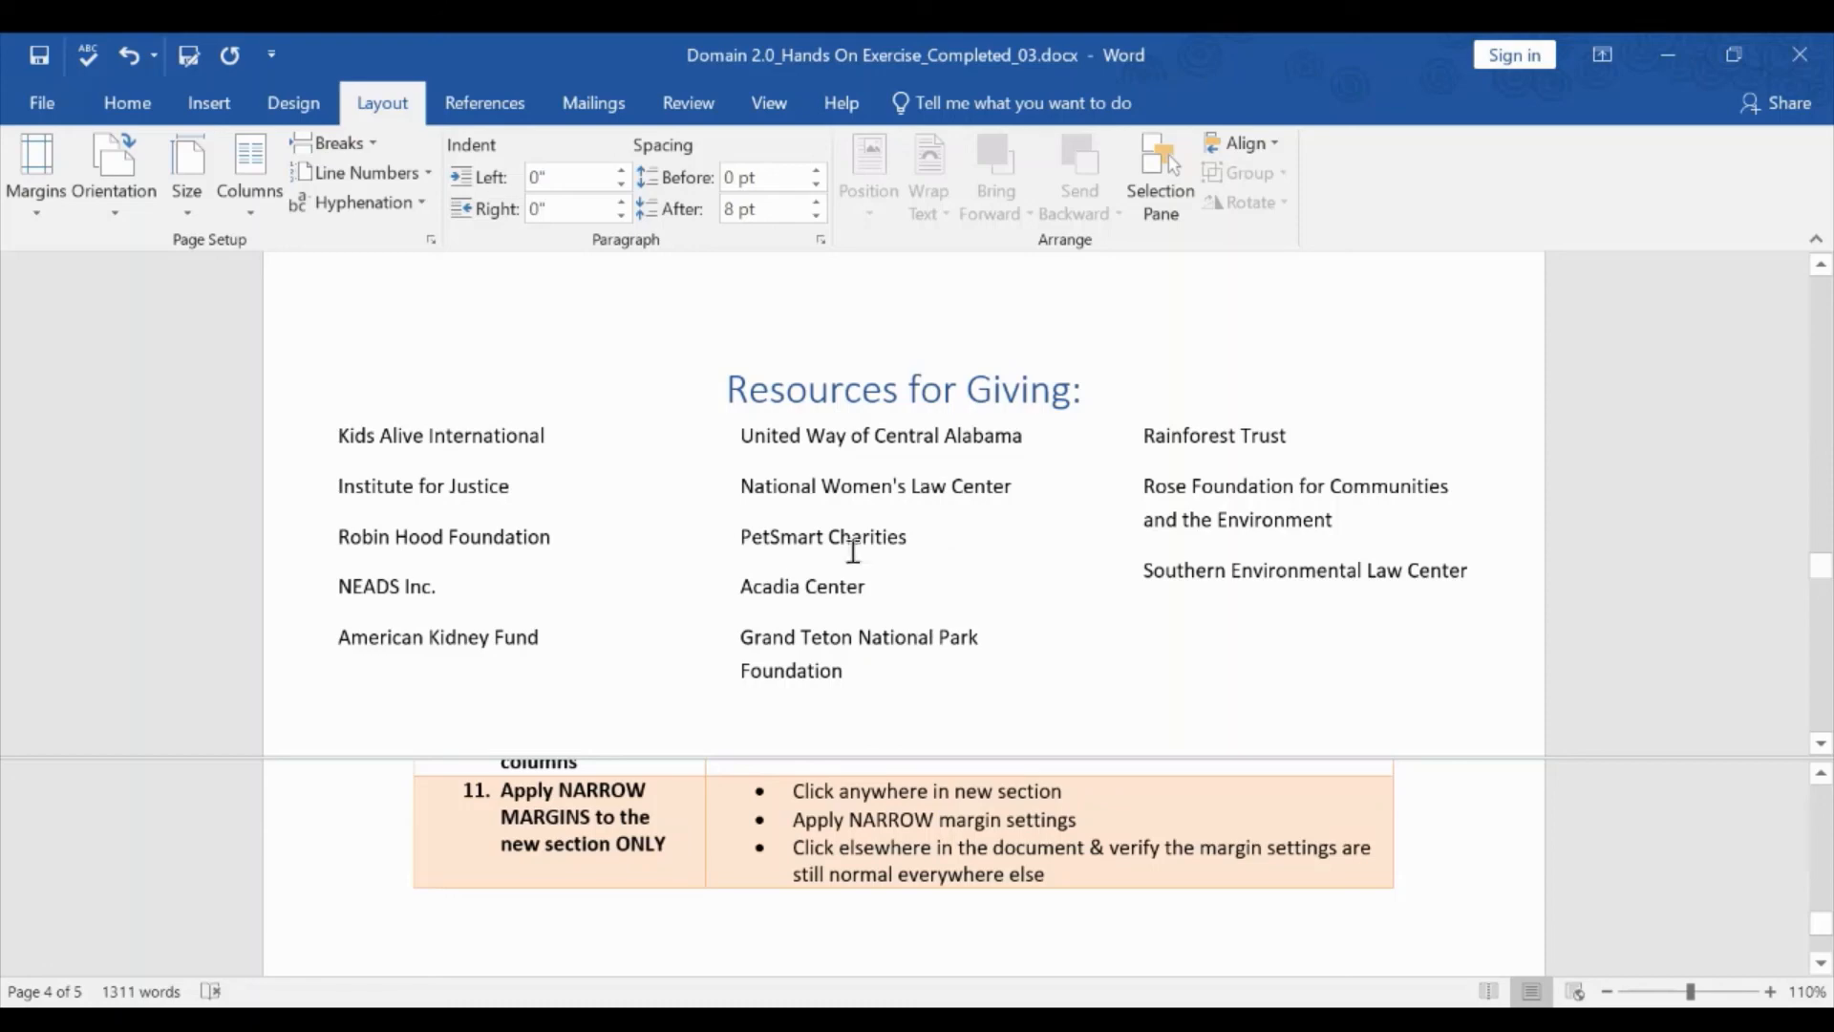
Check which margin preset applies to the Community Wellbeing text outside the three-column section, leaving it unchanged.
scroll(846, 550, "up", 4)
scroll(854, 551, "up", 8)
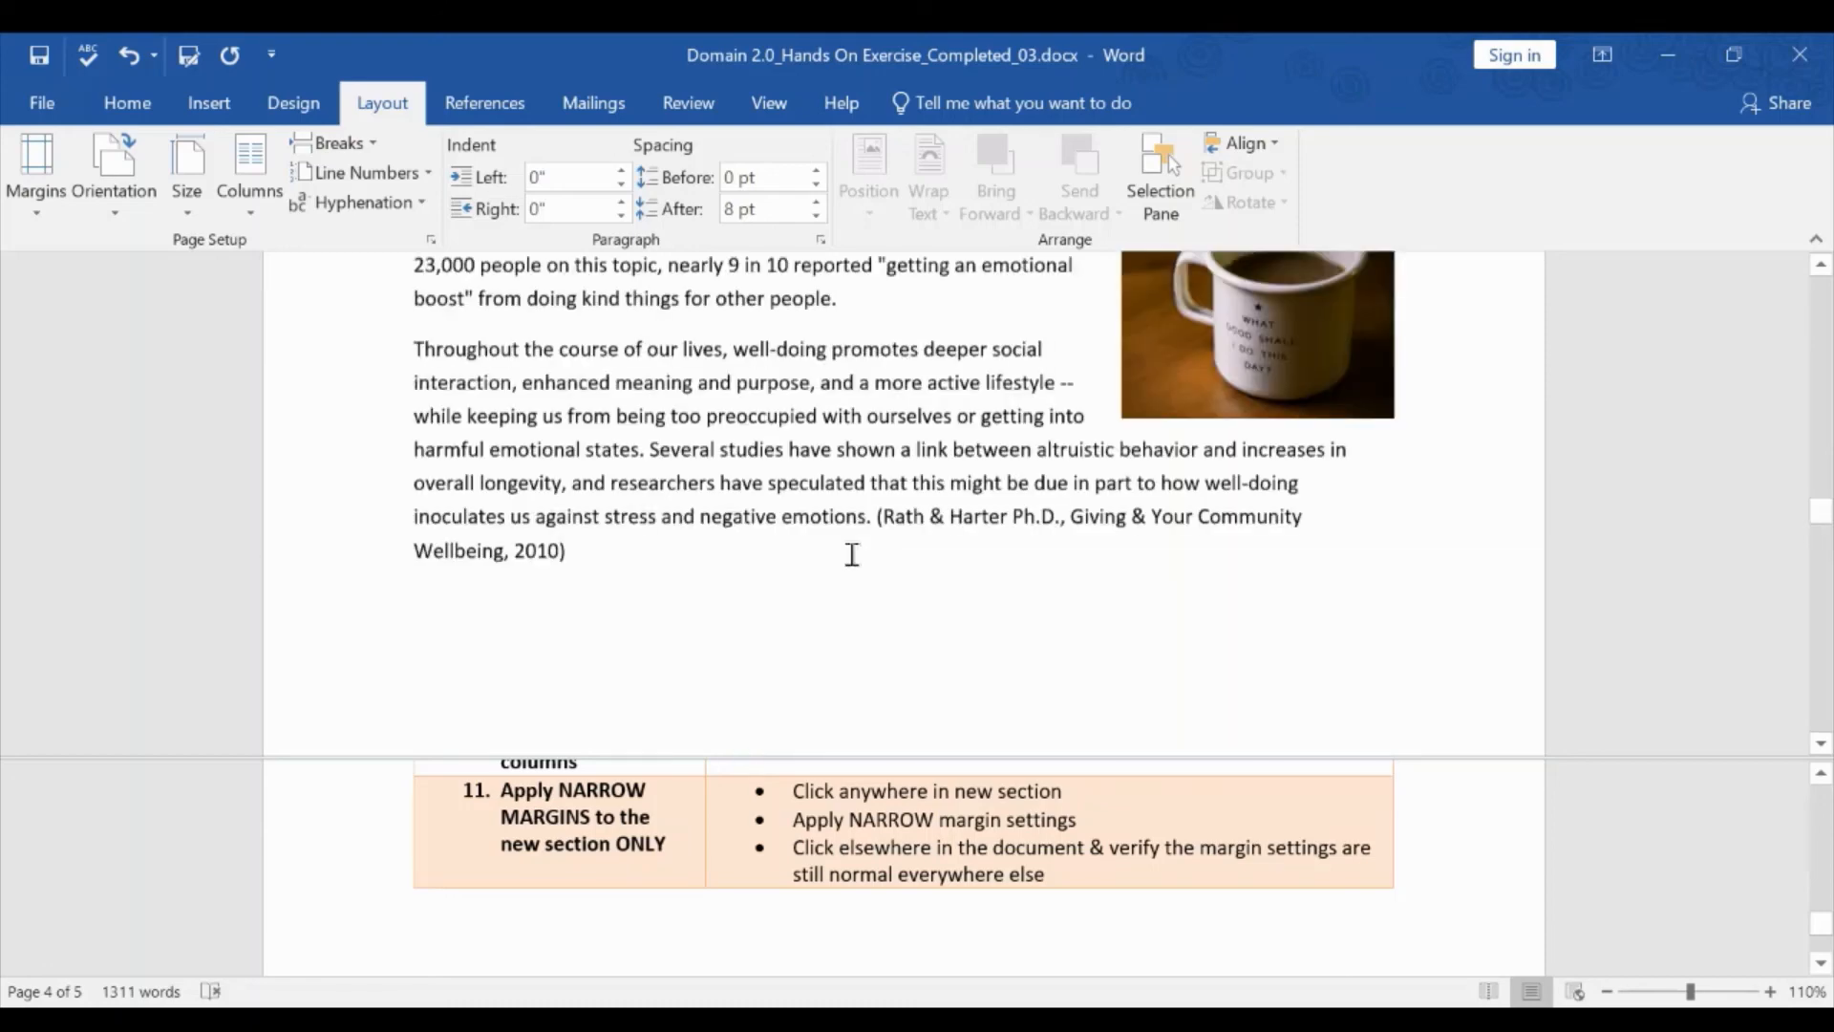
scroll(846, 555, "down", 3)
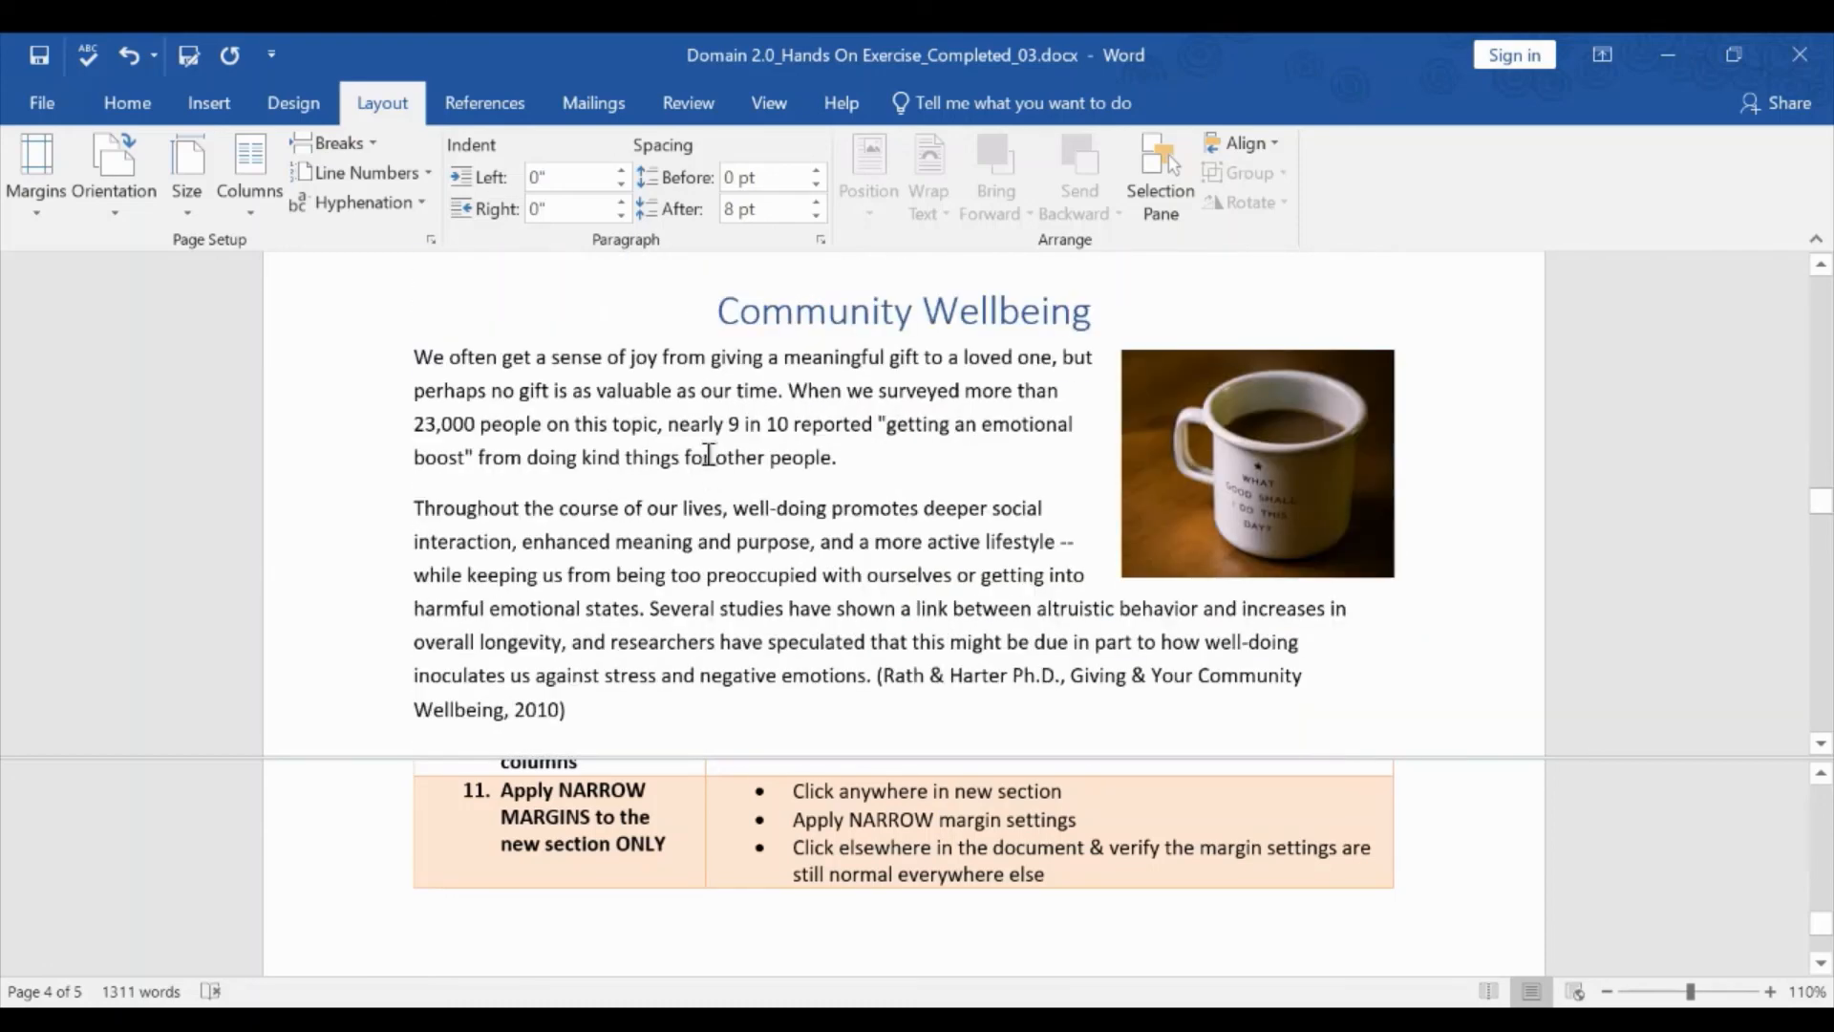
left_click(713, 456)
left_click(38, 195)
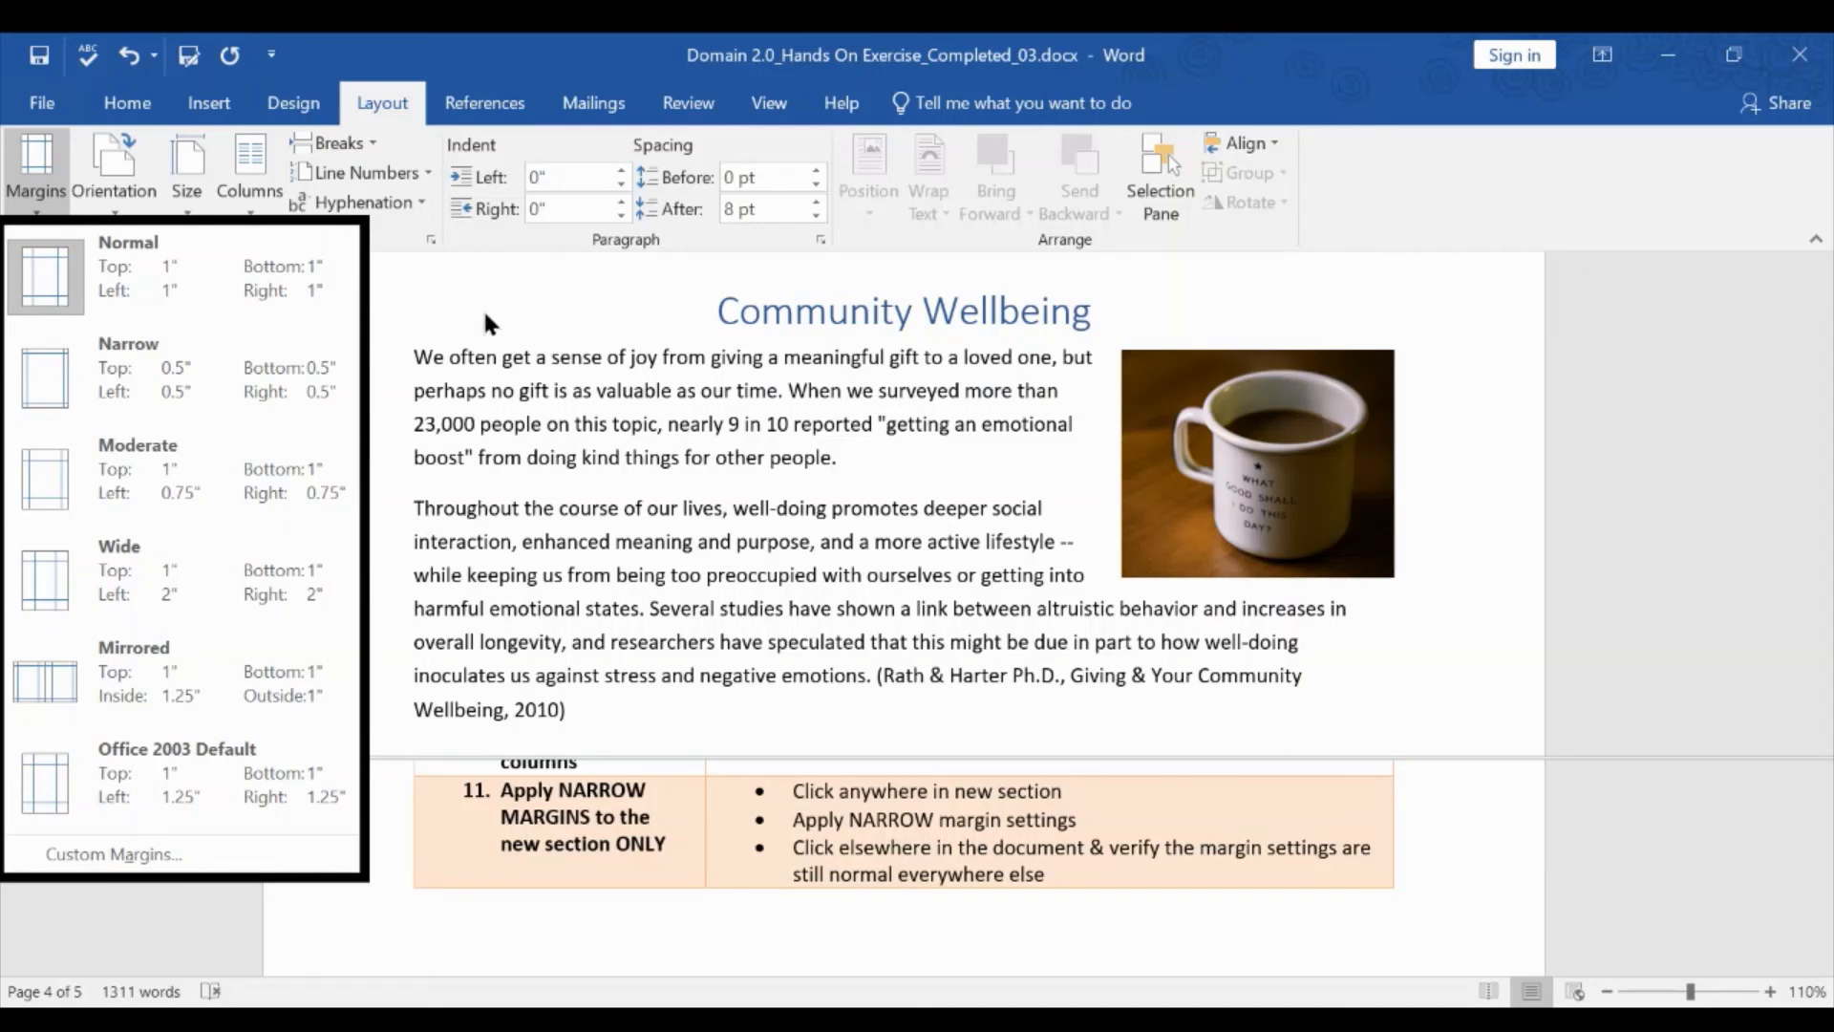
left_click(590, 411)
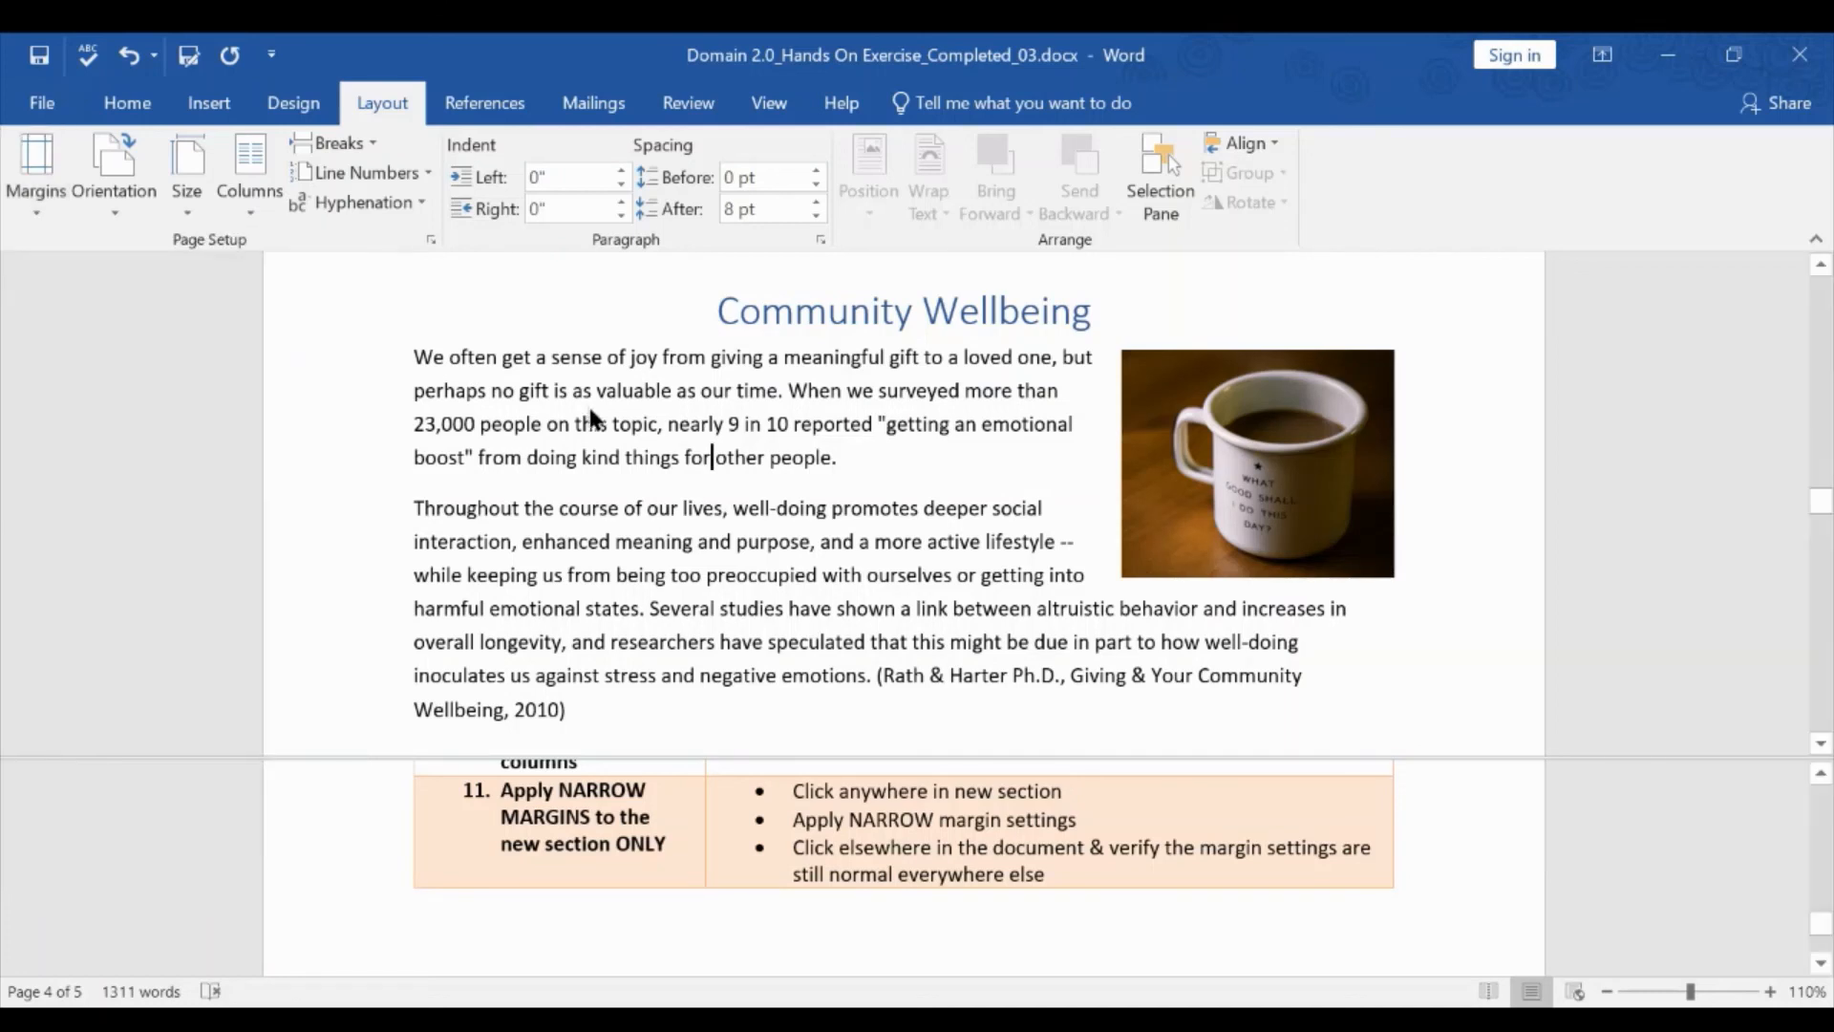
Save the document and go back to the start of the Hands On Practice, Domain 2.0 instruction table.
left_click(41, 58)
scroll(906, 833, "down", 1)
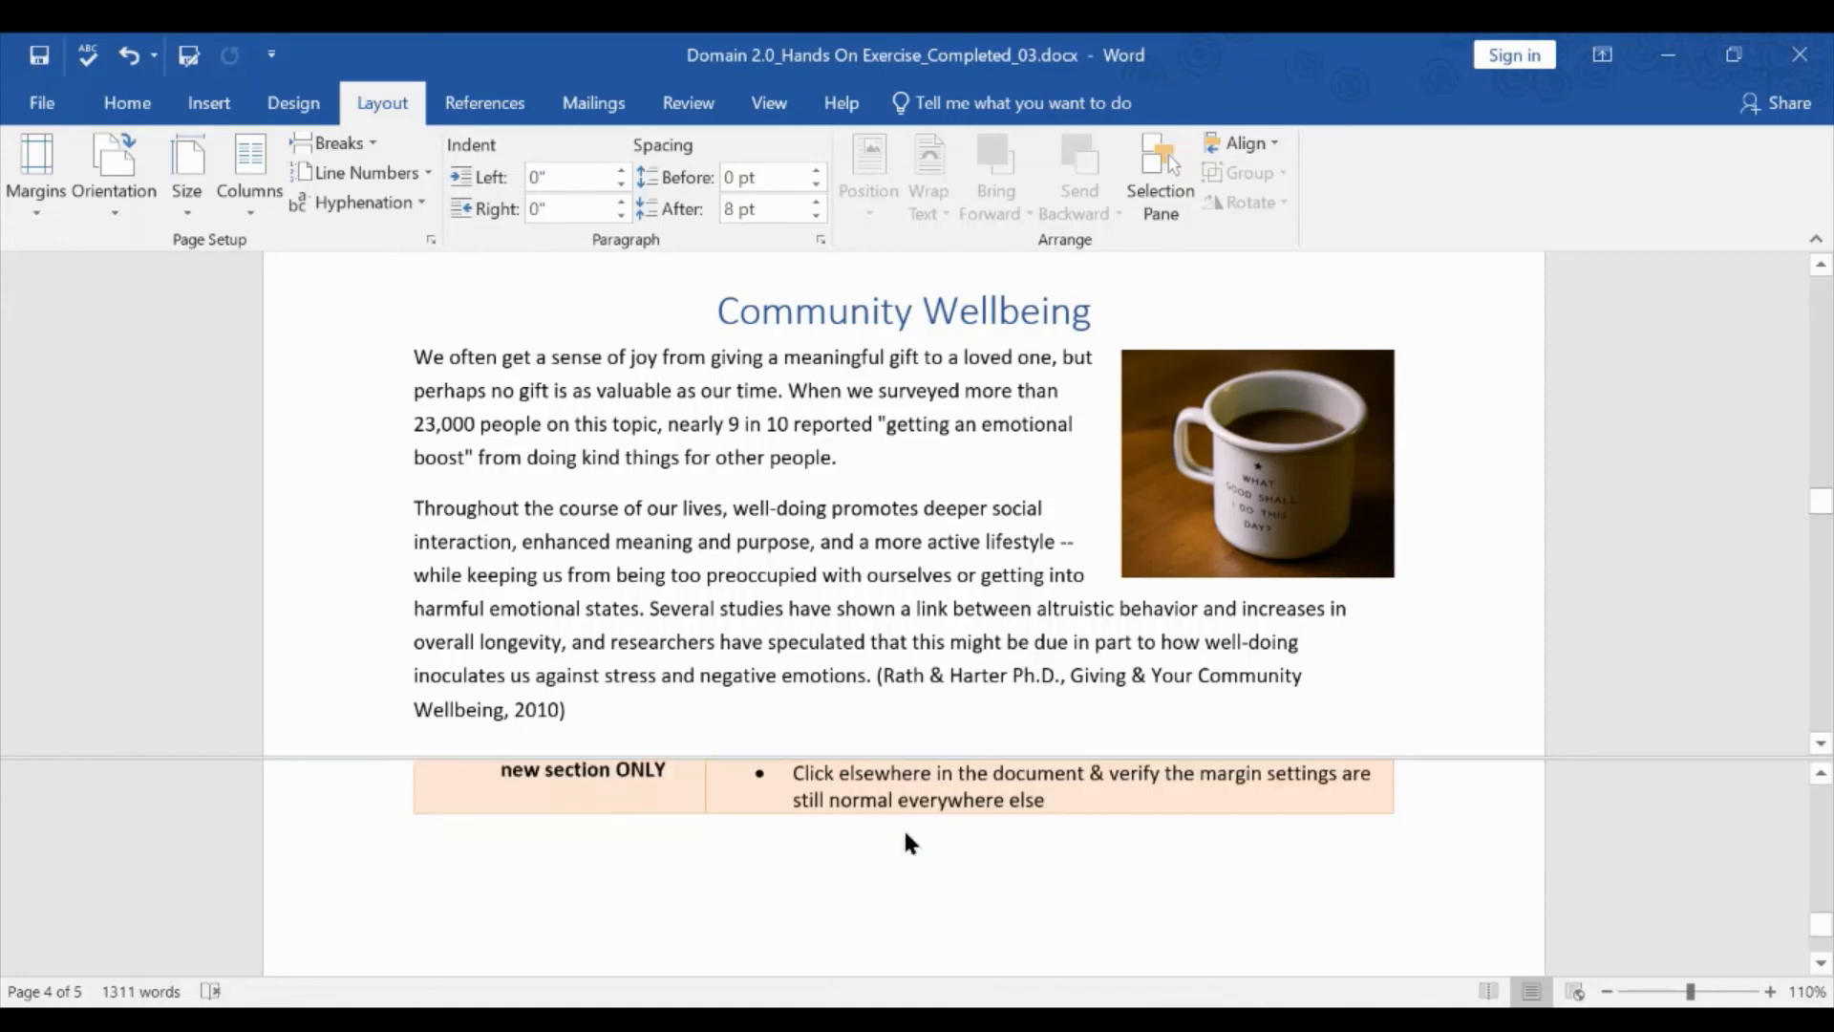
scroll(904, 831, "up", 2)
scroll(910, 825, "up", 10)
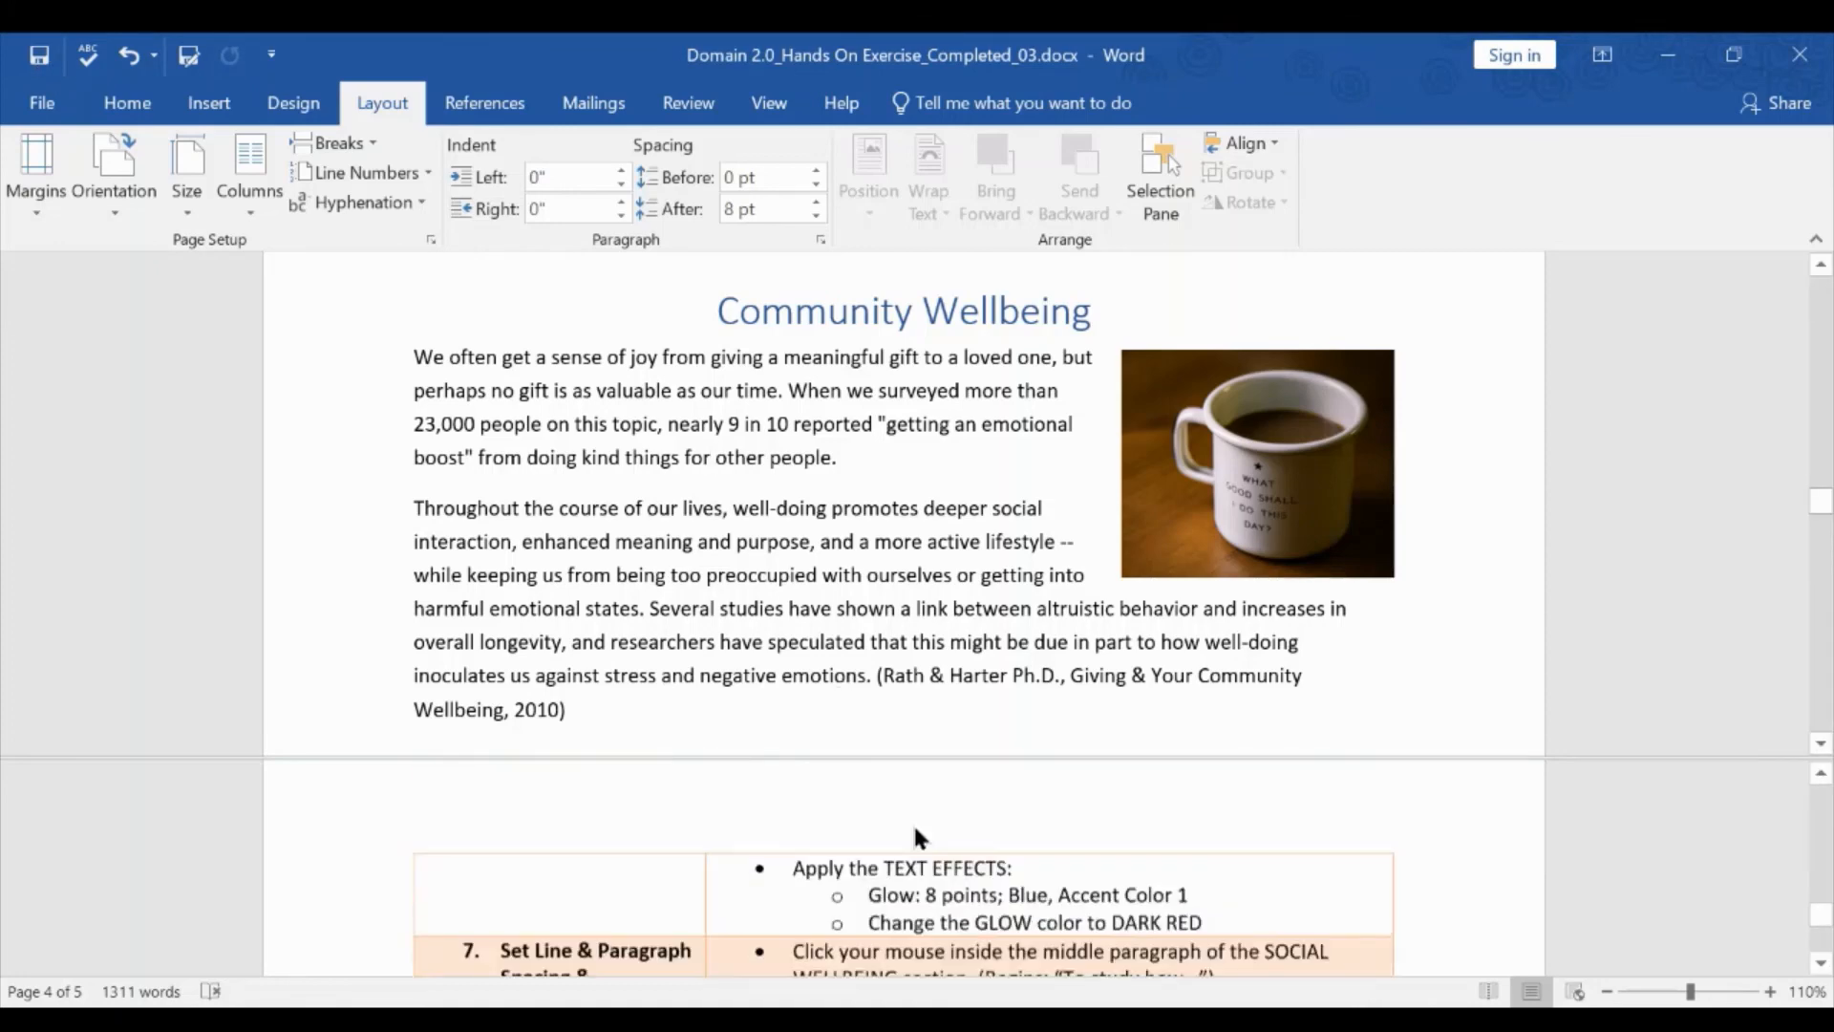
scroll(908, 824, "down", 2)
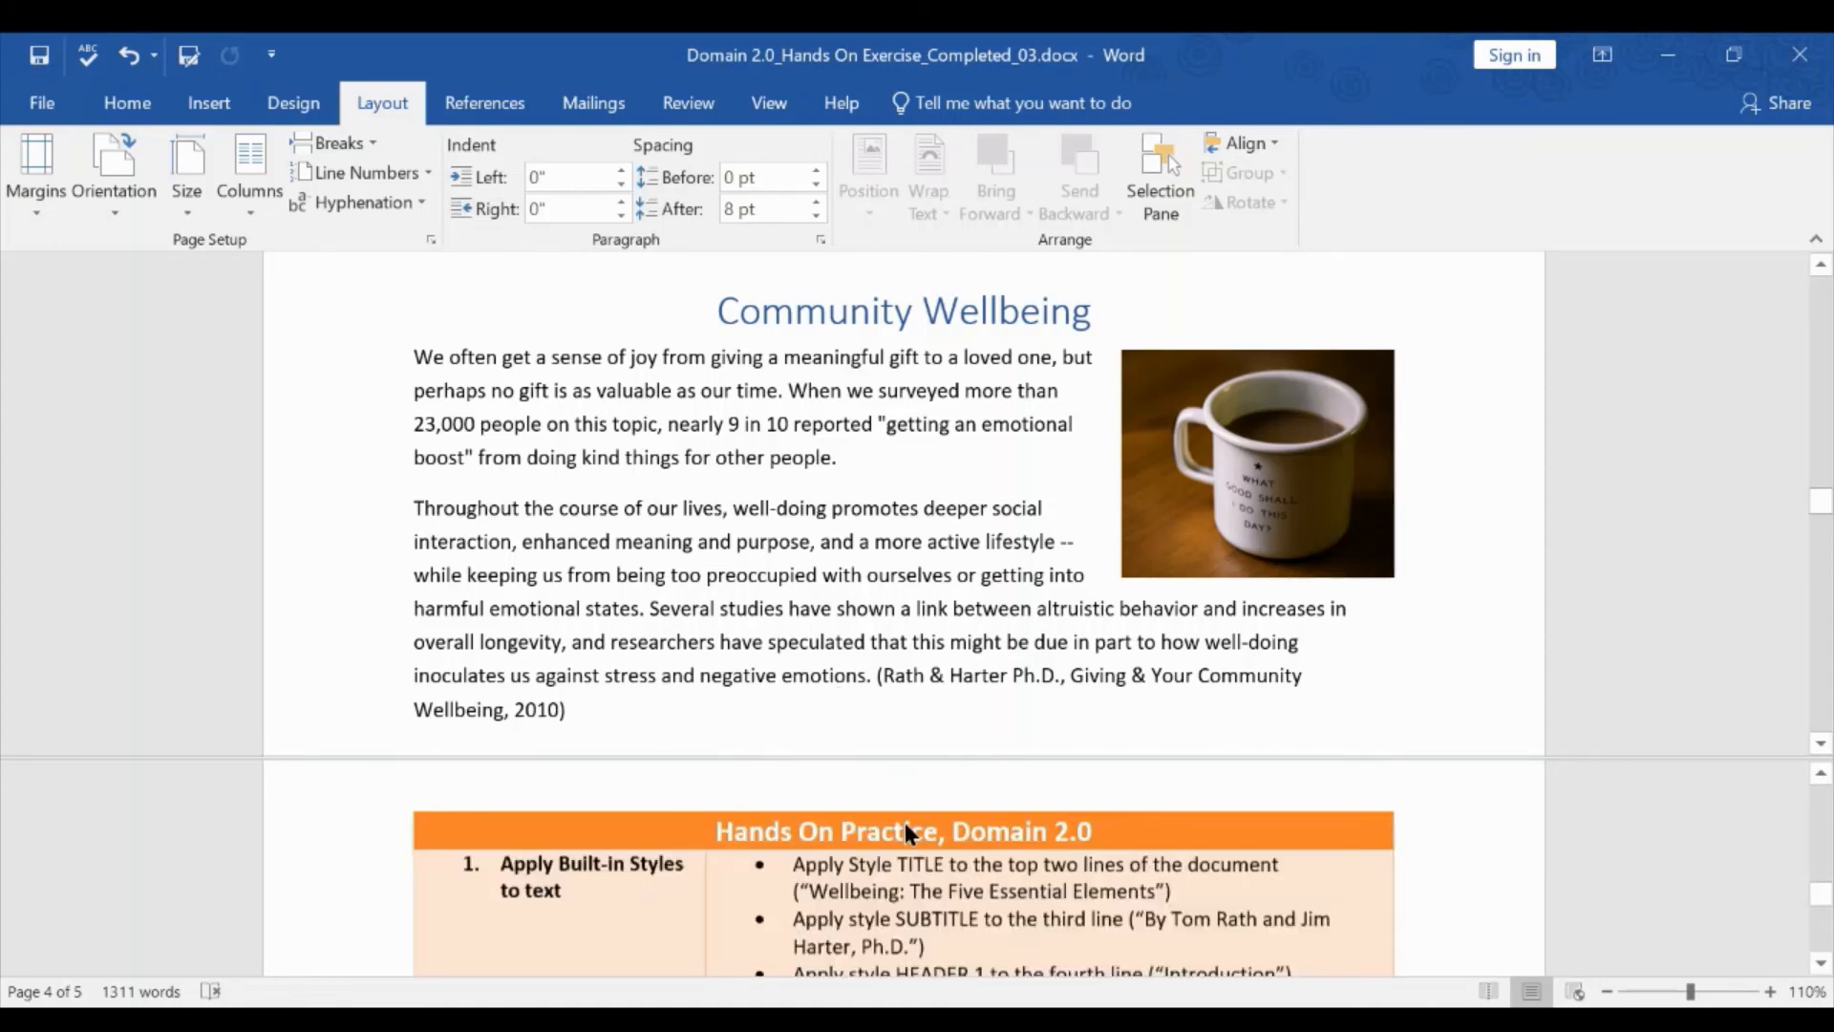